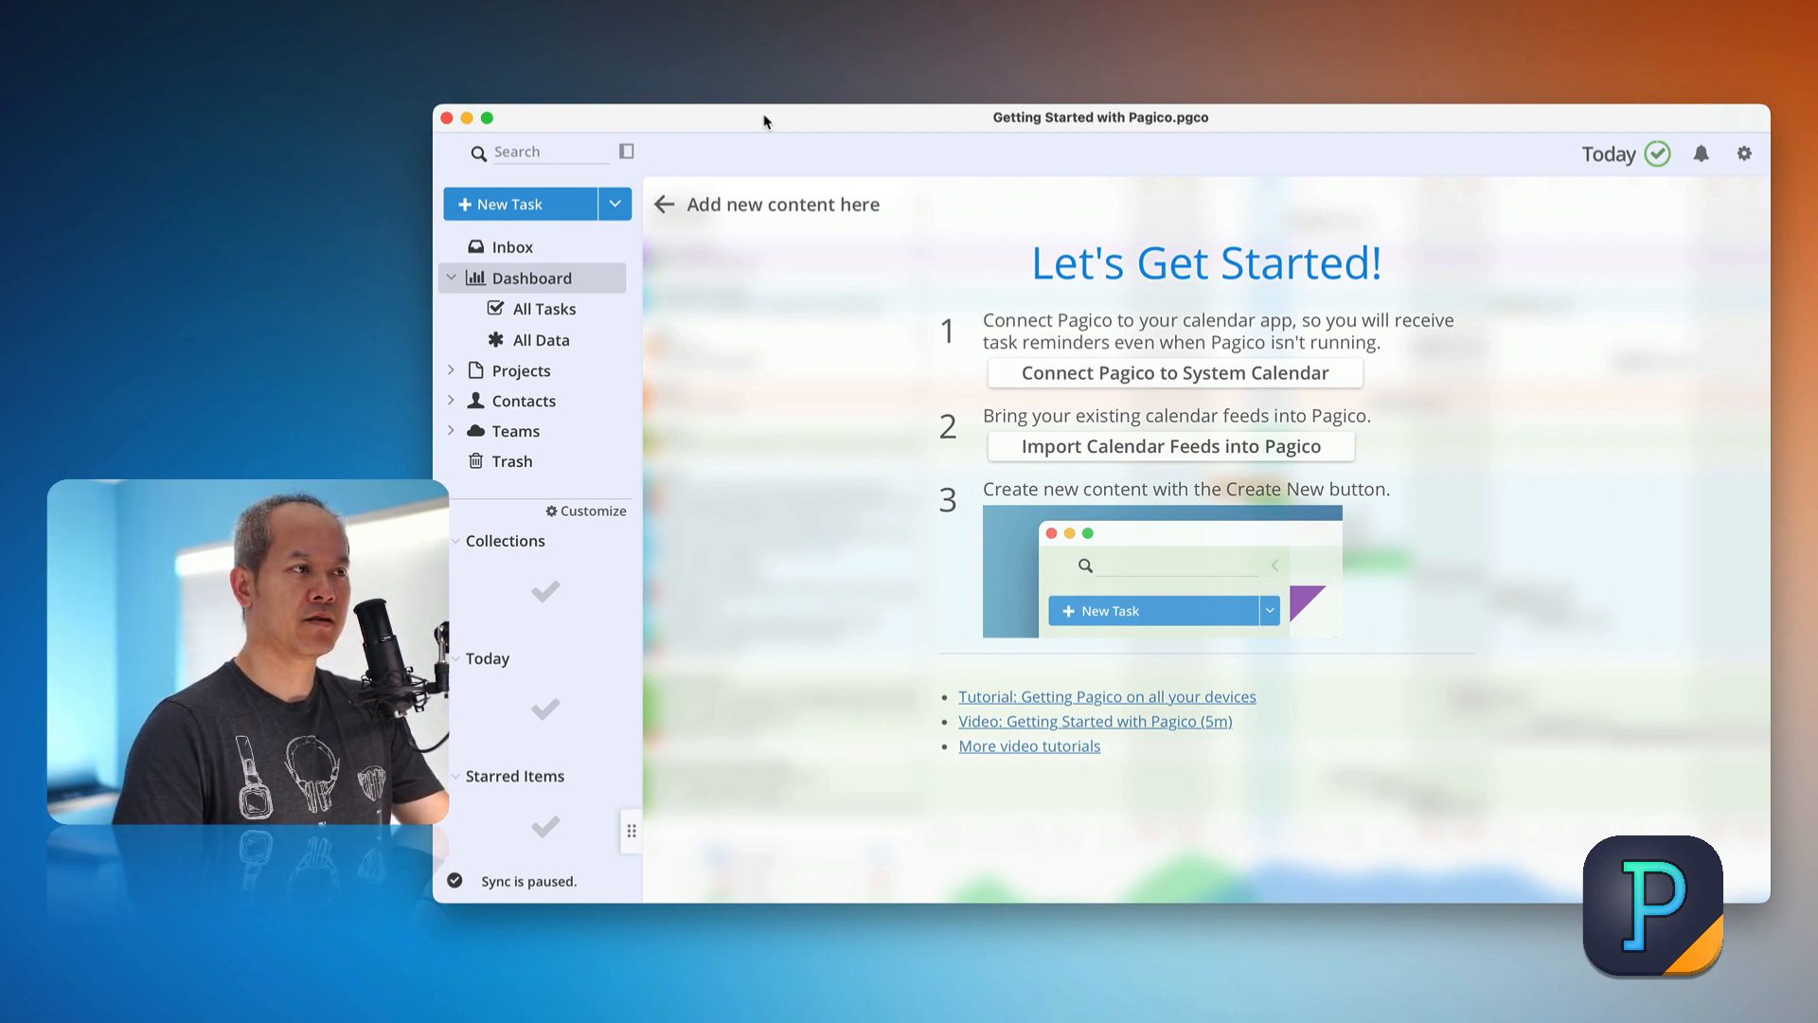
Create a new project titled "Company Website Redesign".
left_click(620, 209)
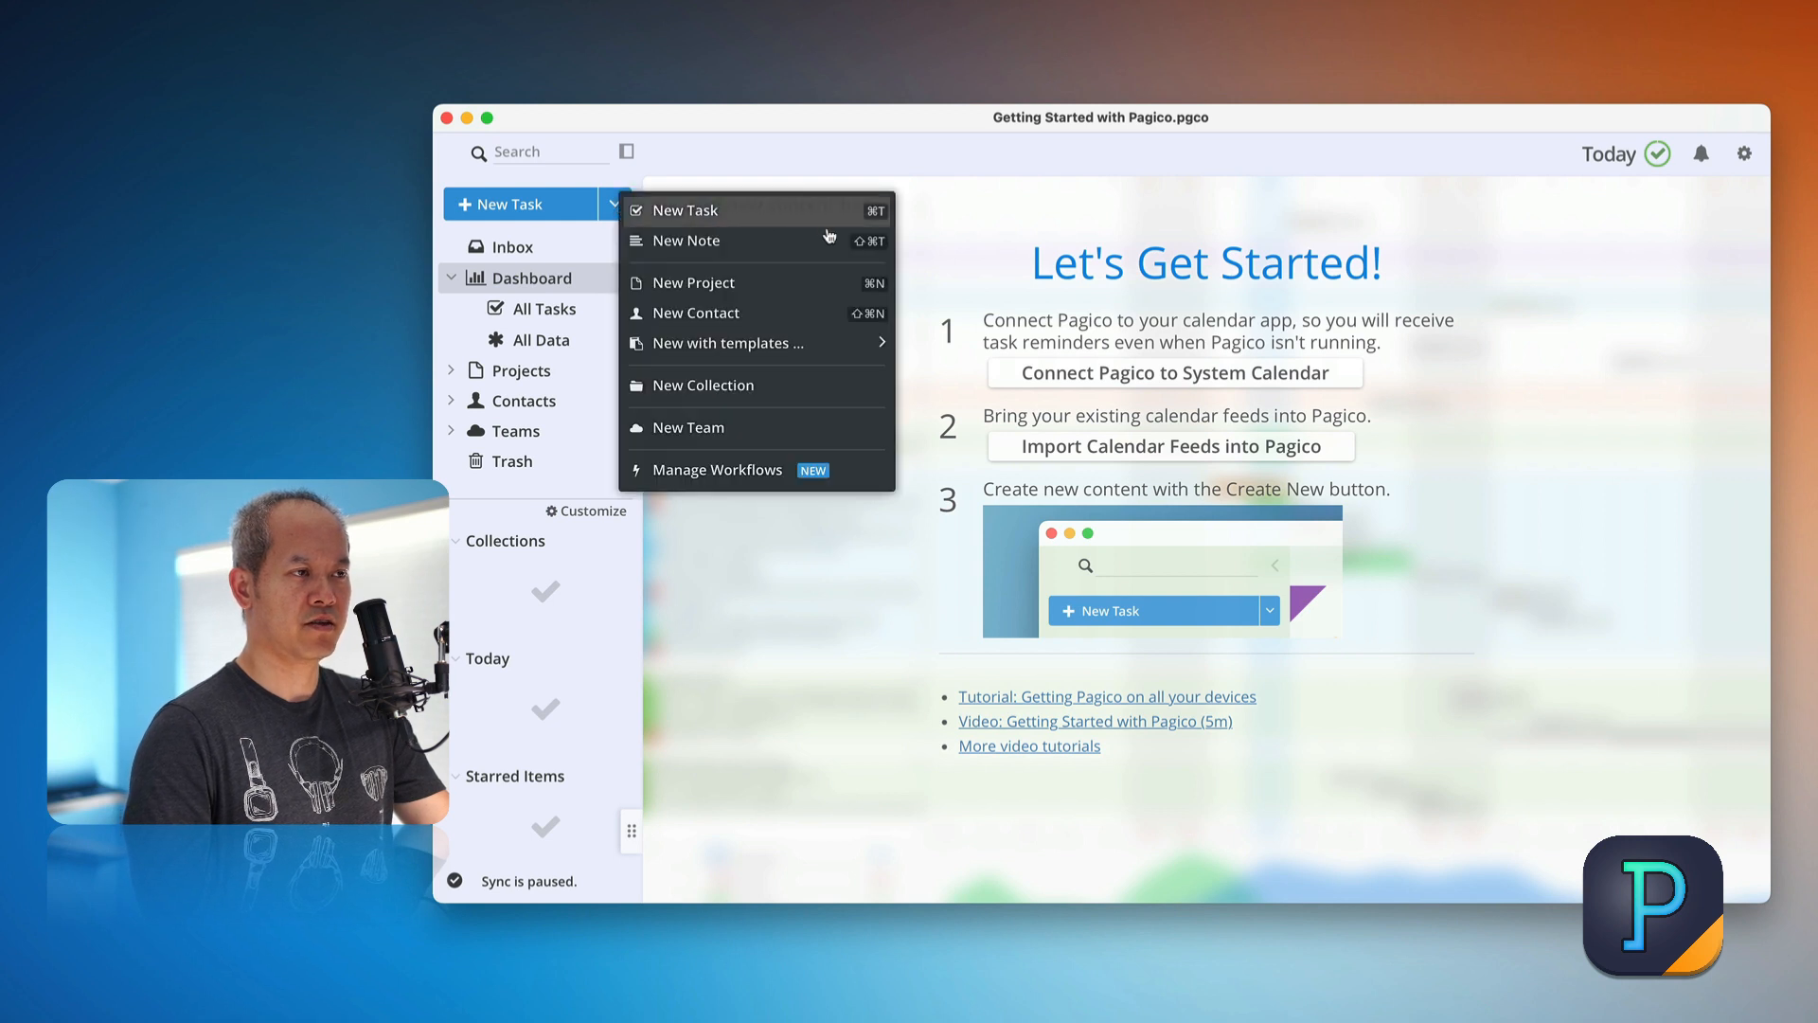
left_click(811, 295)
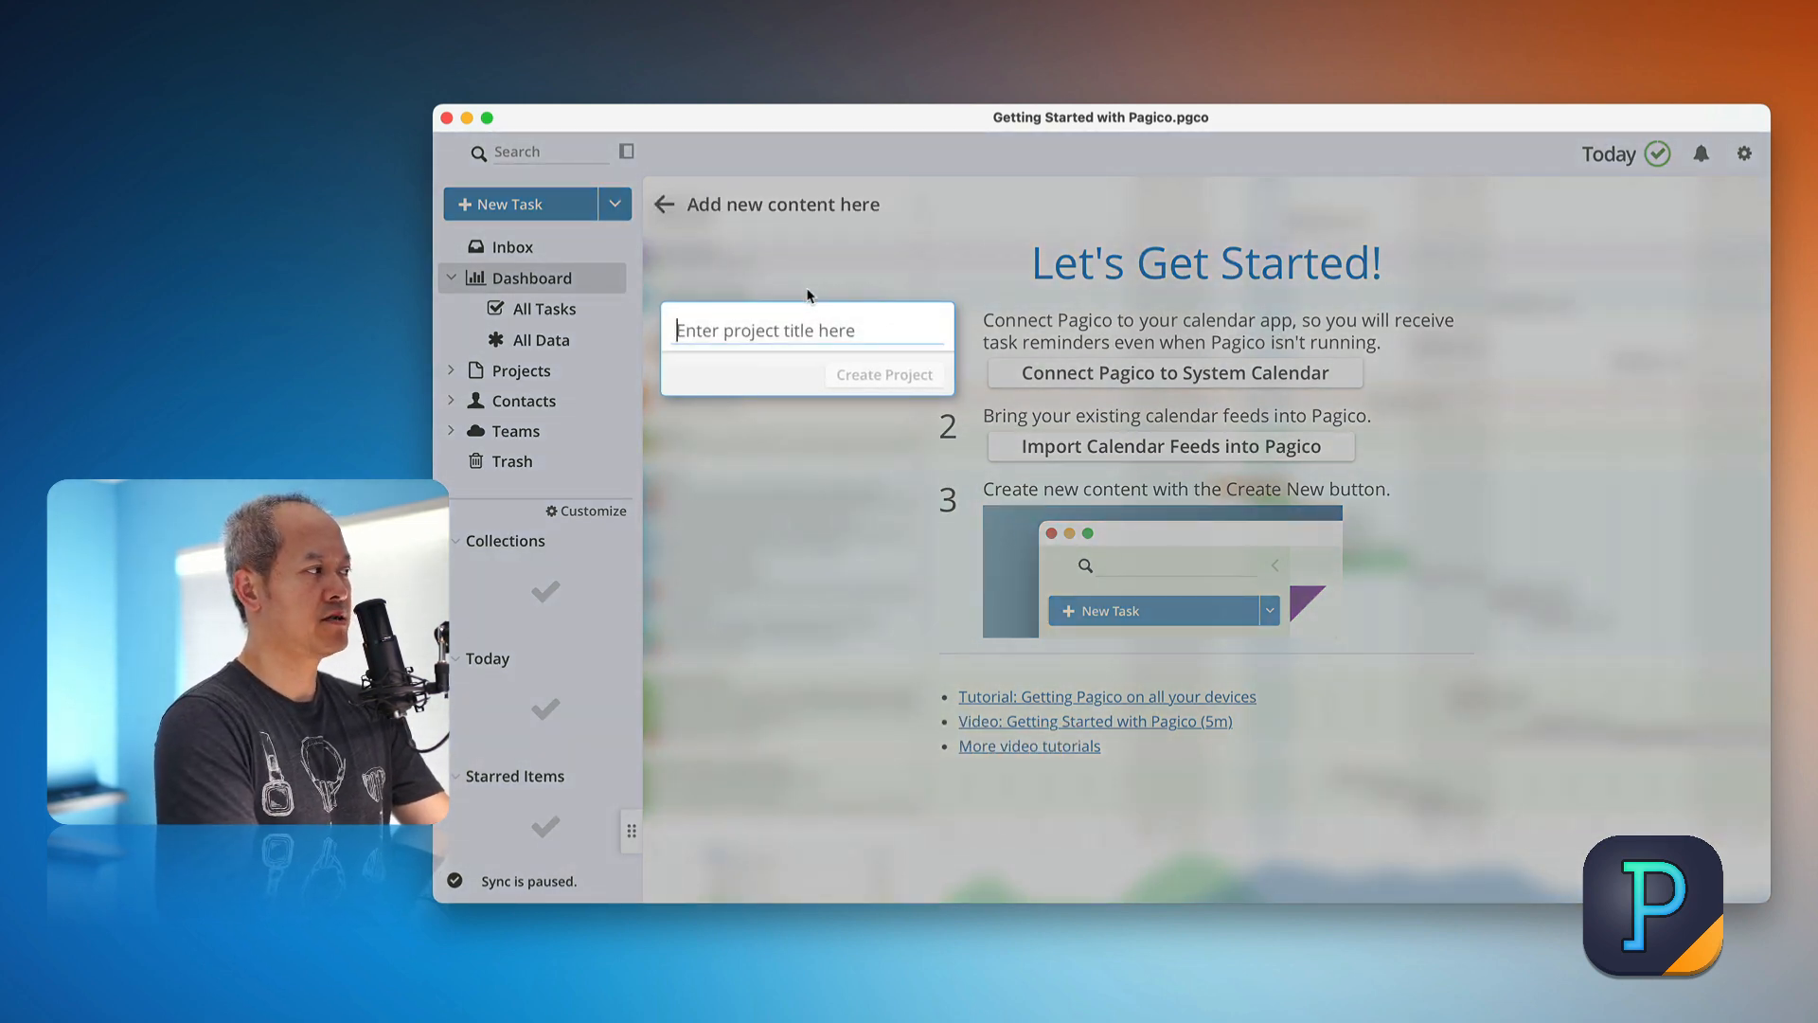
type("Comp")
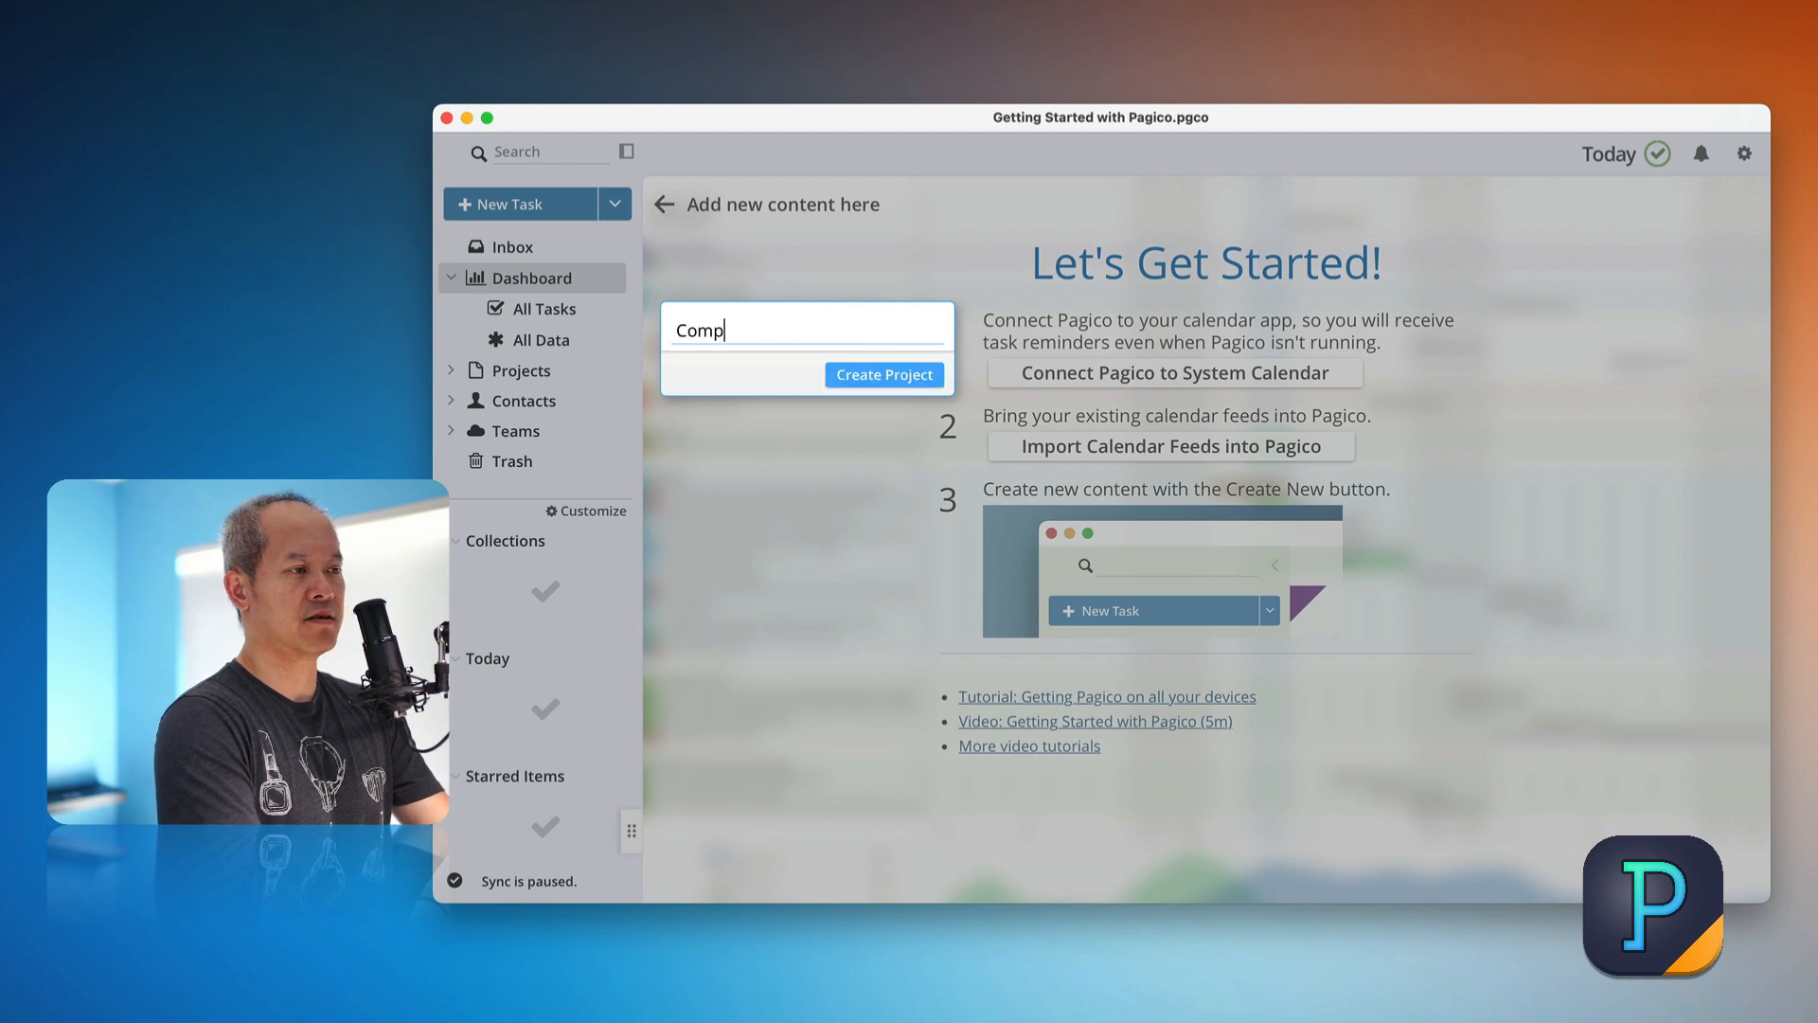
type("any Website Redesign")
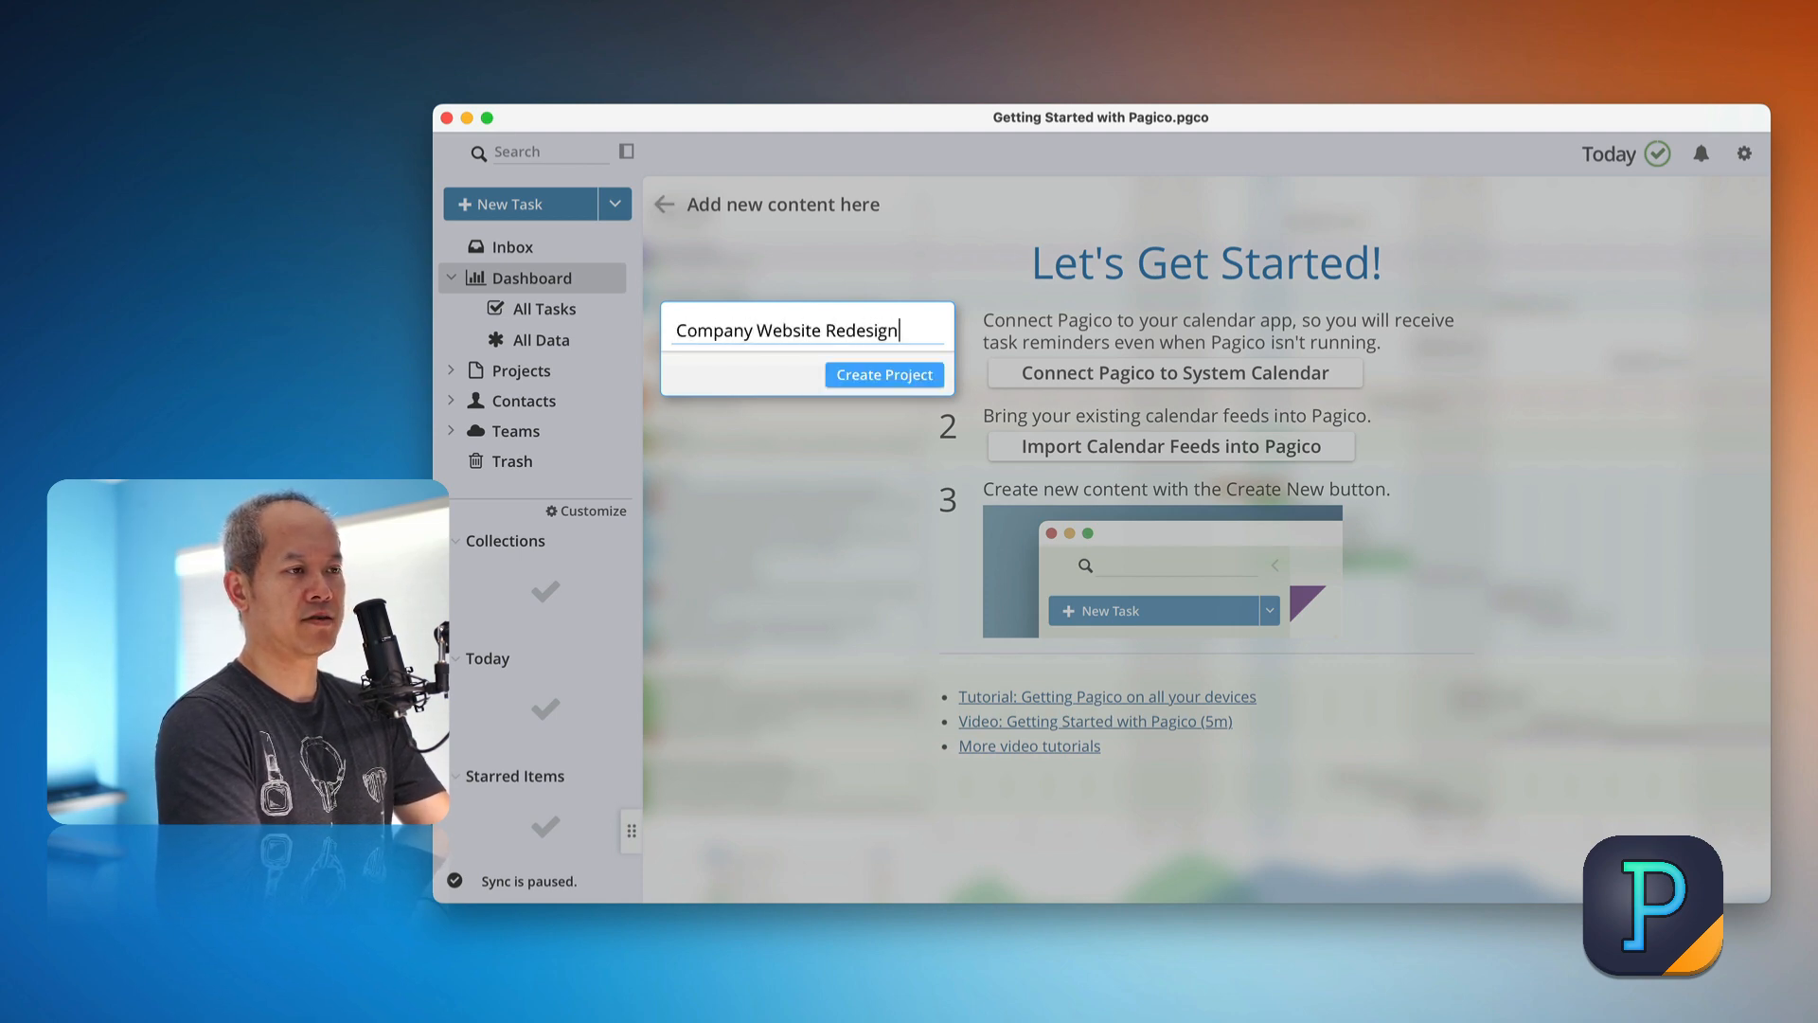
key("Return")
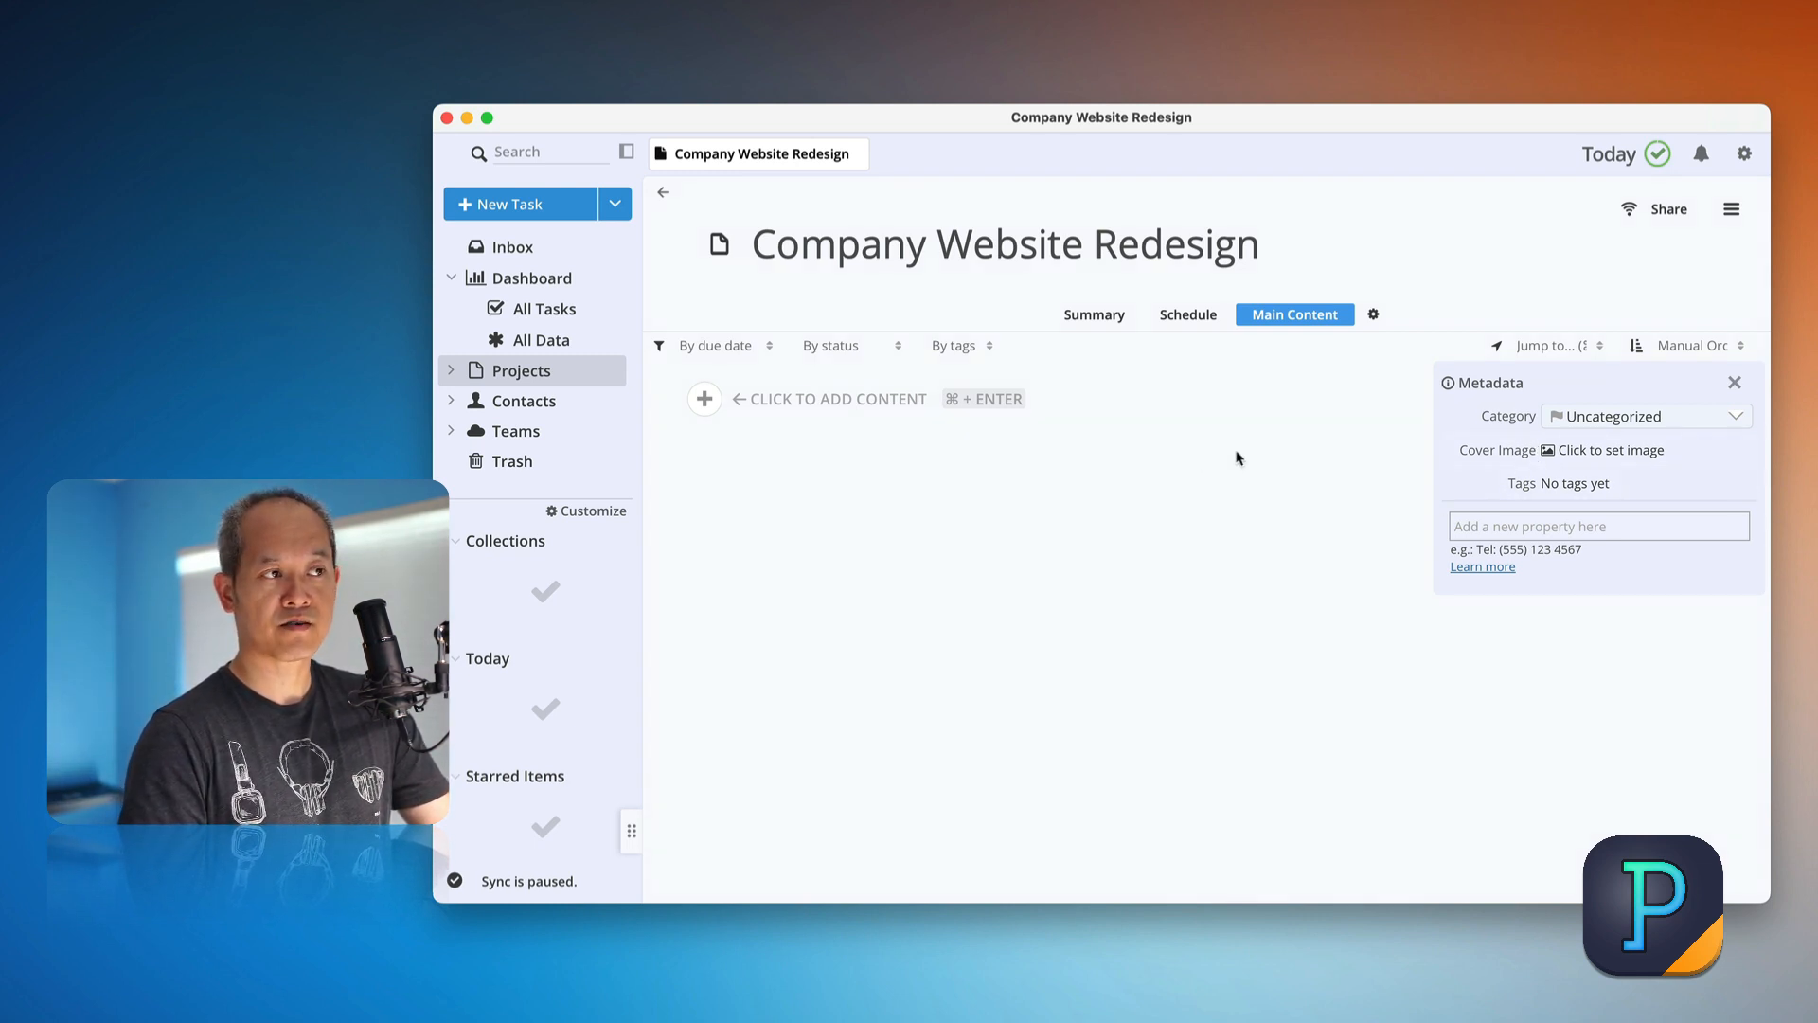
Set the project's cover image to the Pagico 10 PNG file ending in 2024 from the Marketing folder in N17.
mouse_move(798, 206)
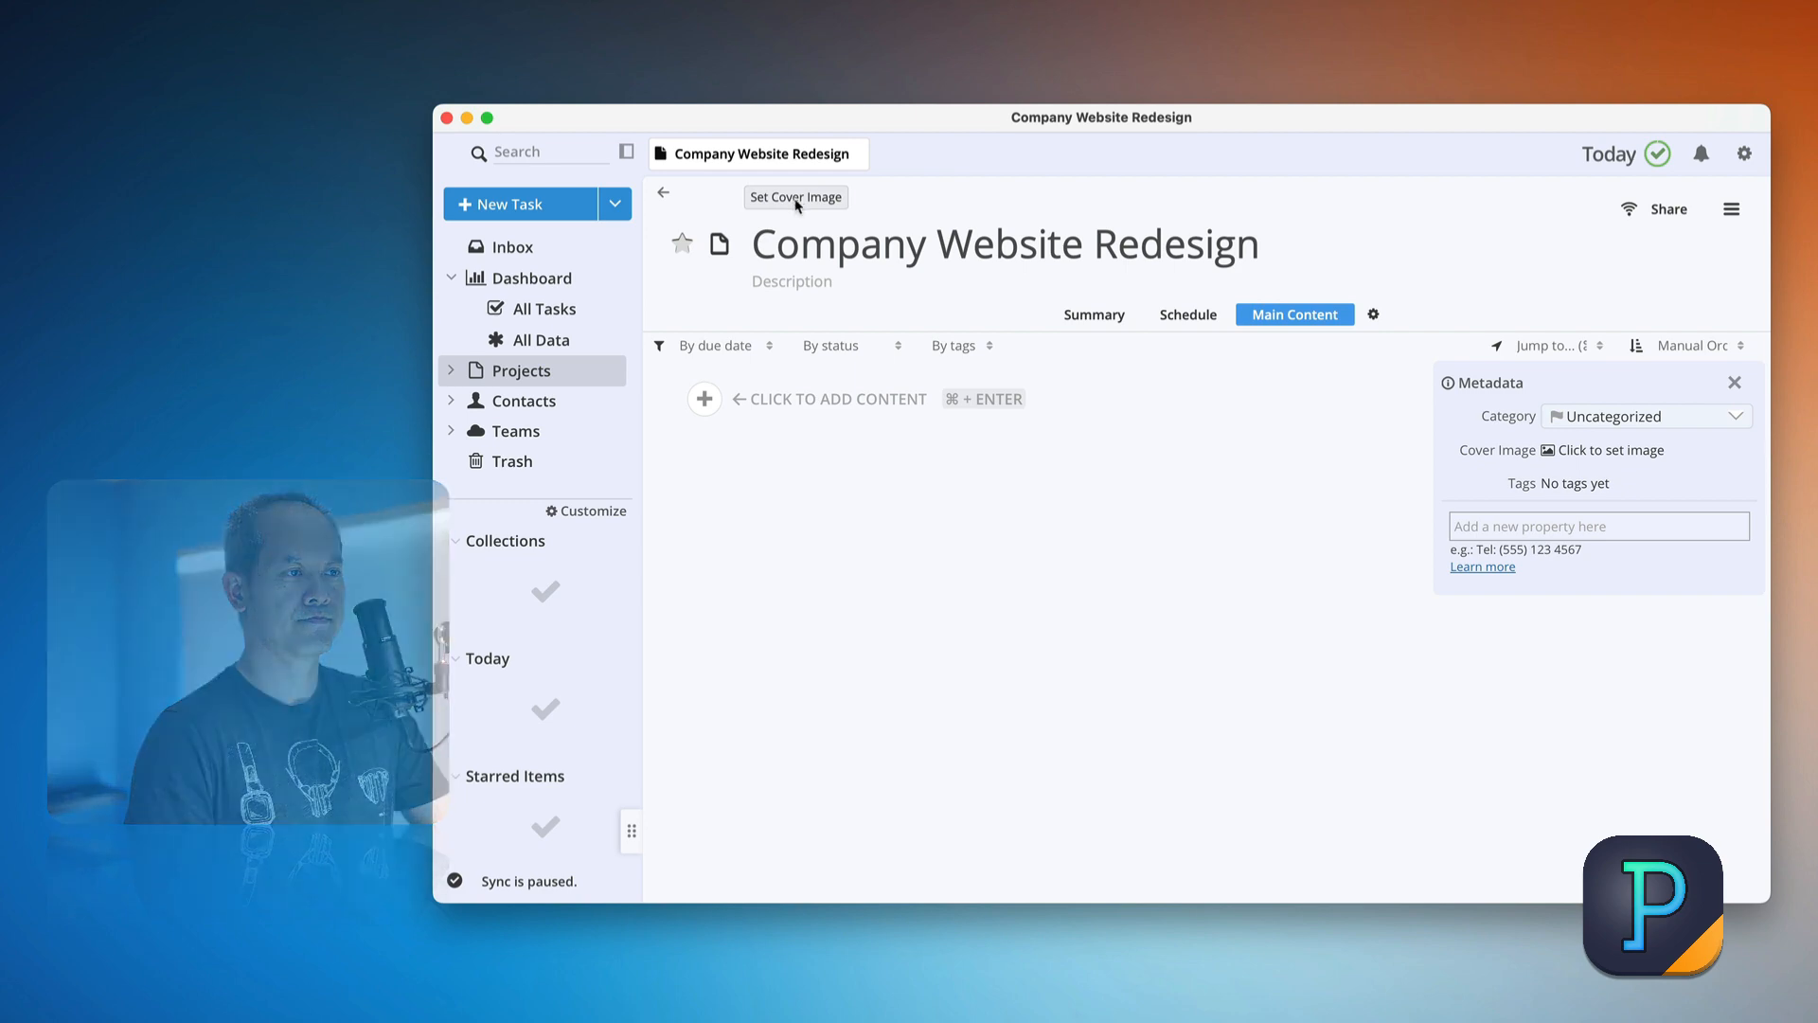
left_click(798, 199)
left_click(751, 662)
key("super+3")
left_click(923, 399)
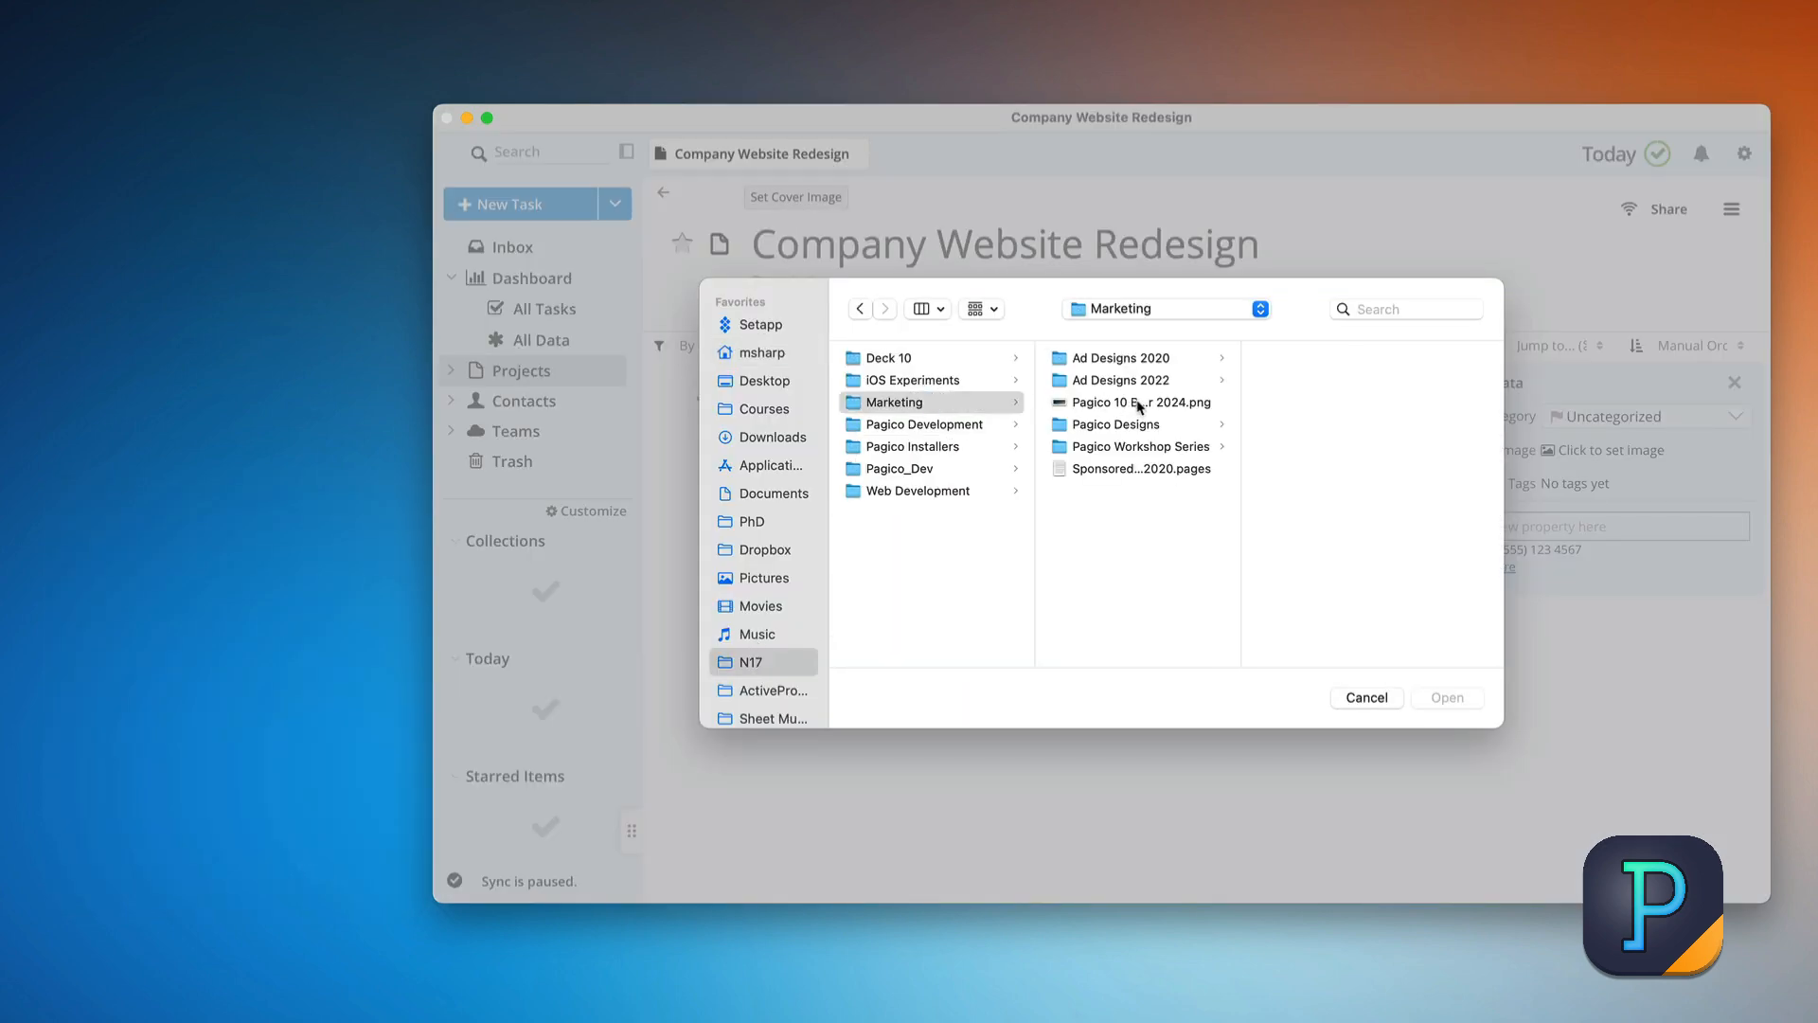
left_click(1136, 395)
left_click(1438, 698)
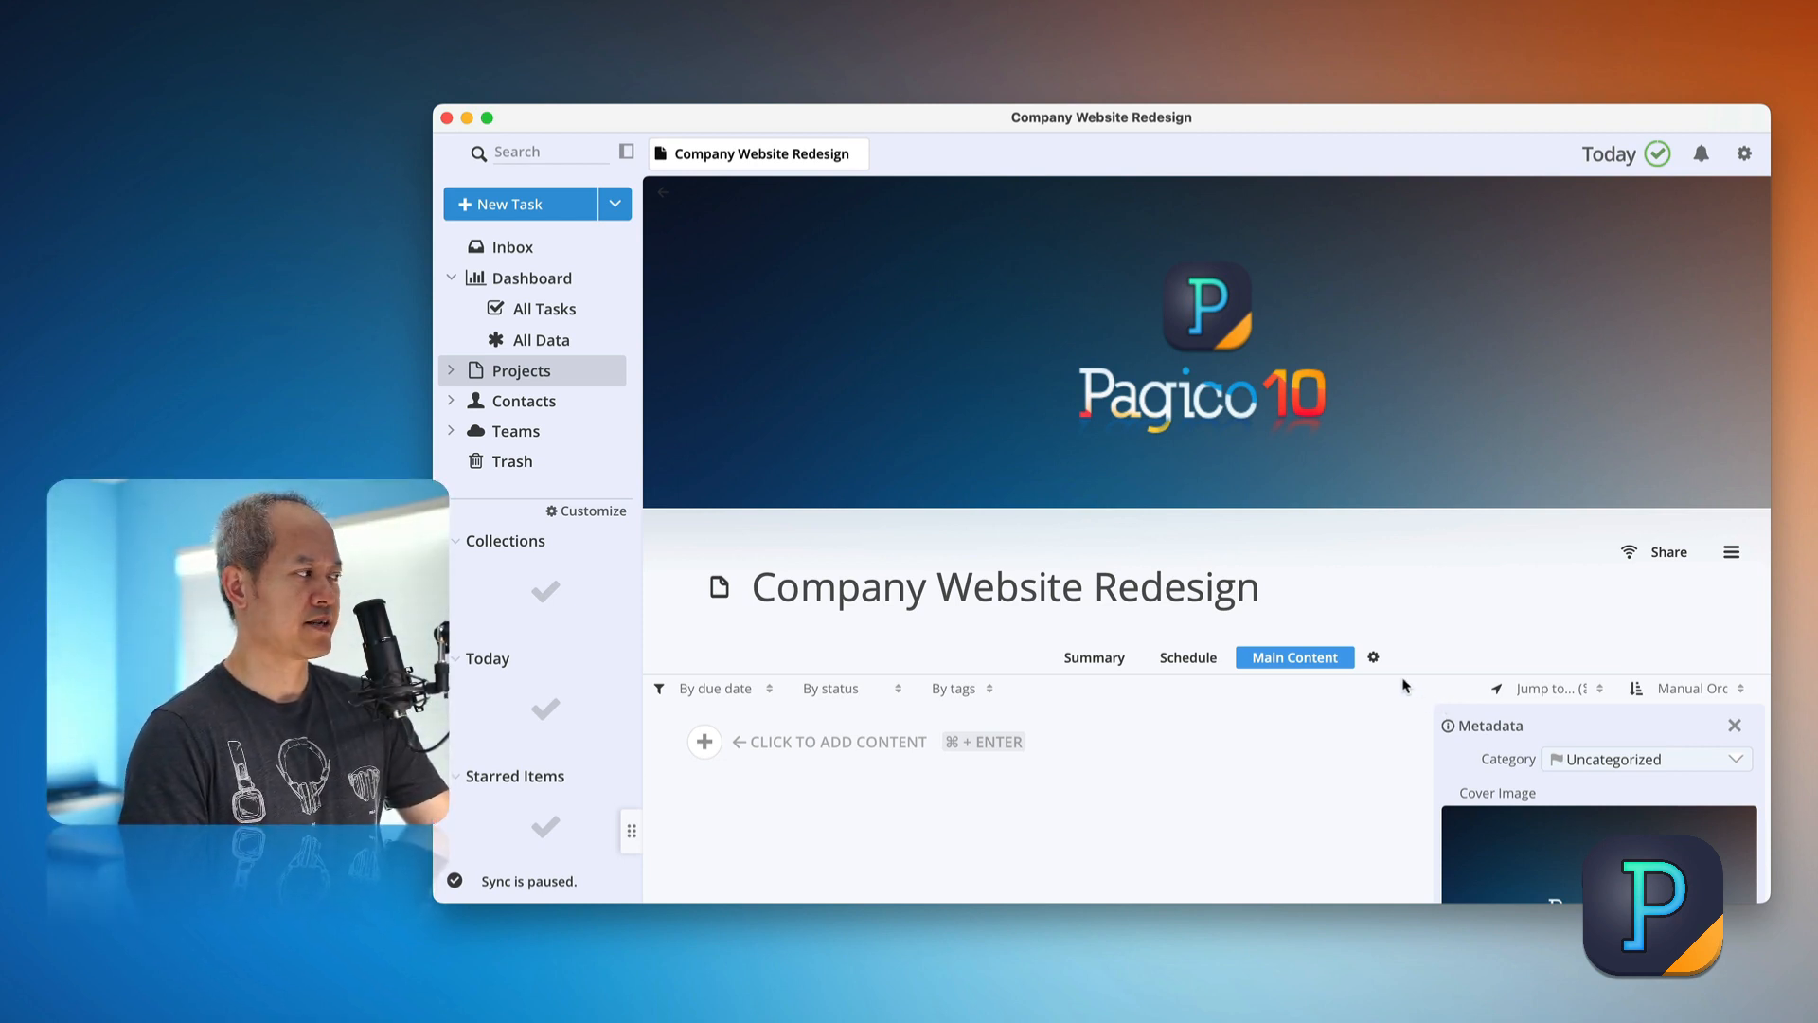
Change the project's icon to the stacked cubes symbol.
left_click(723, 603)
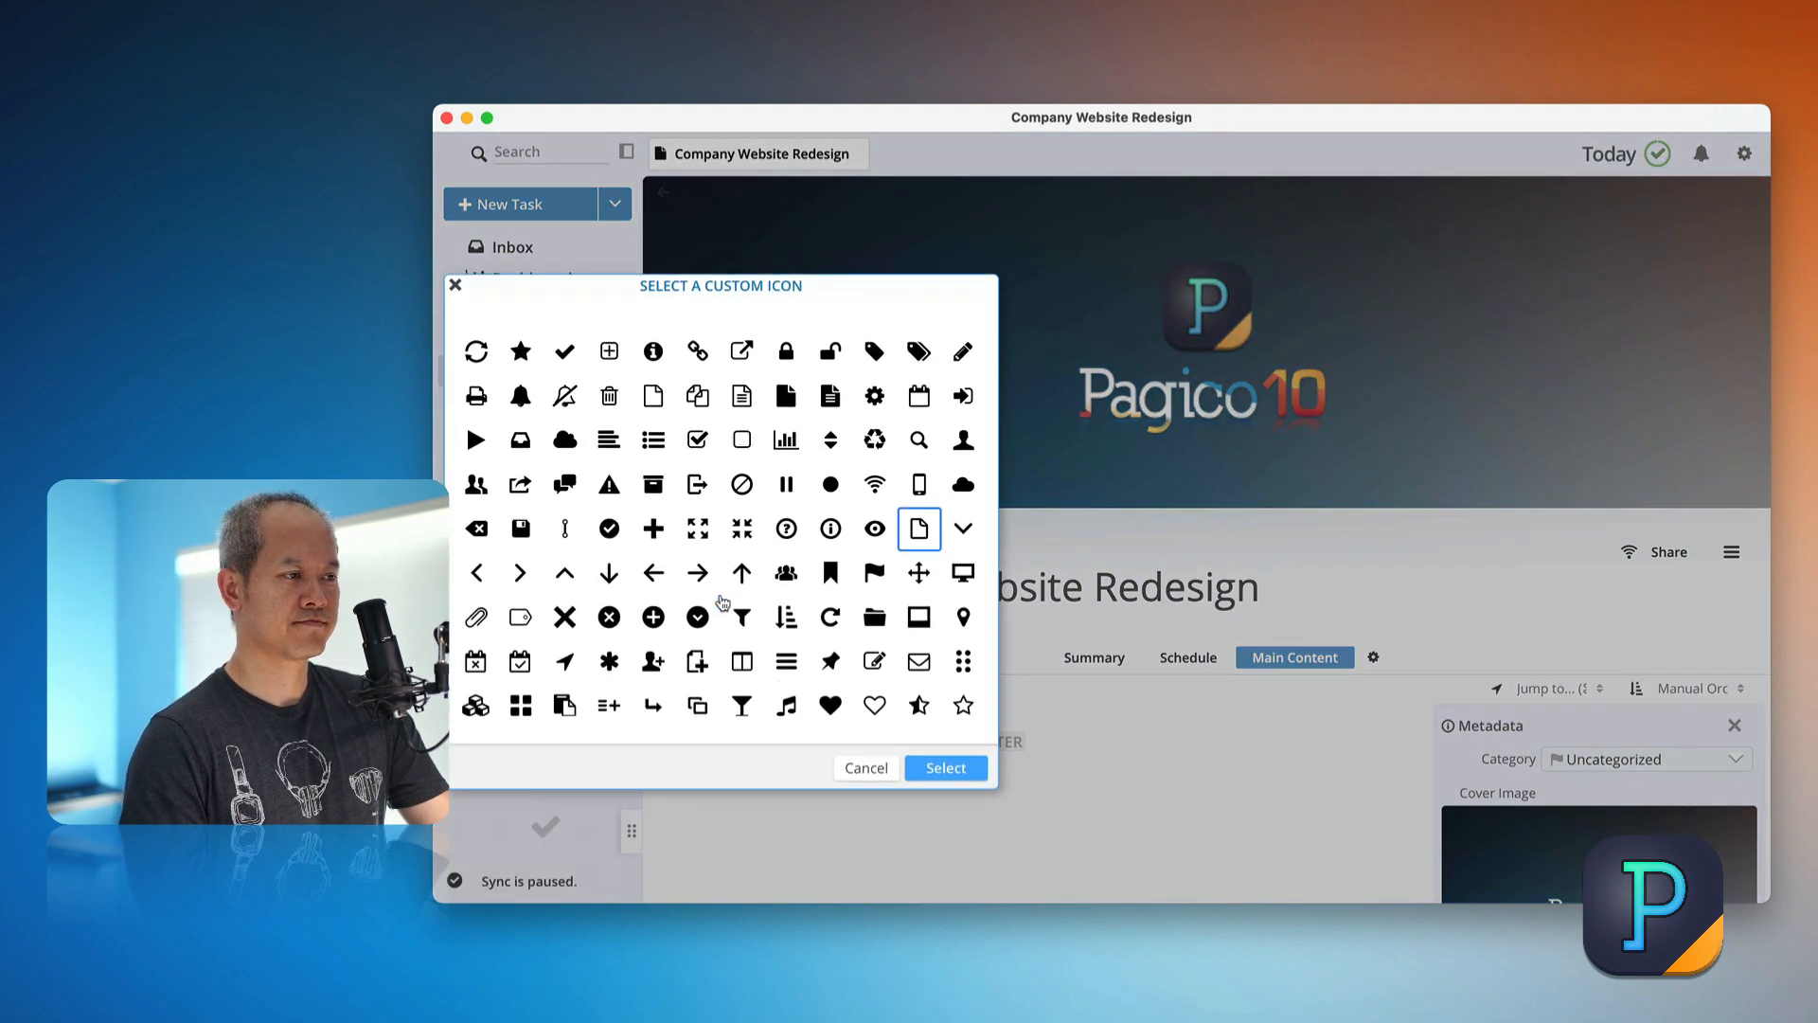
scroll(722, 602, "down", 5)
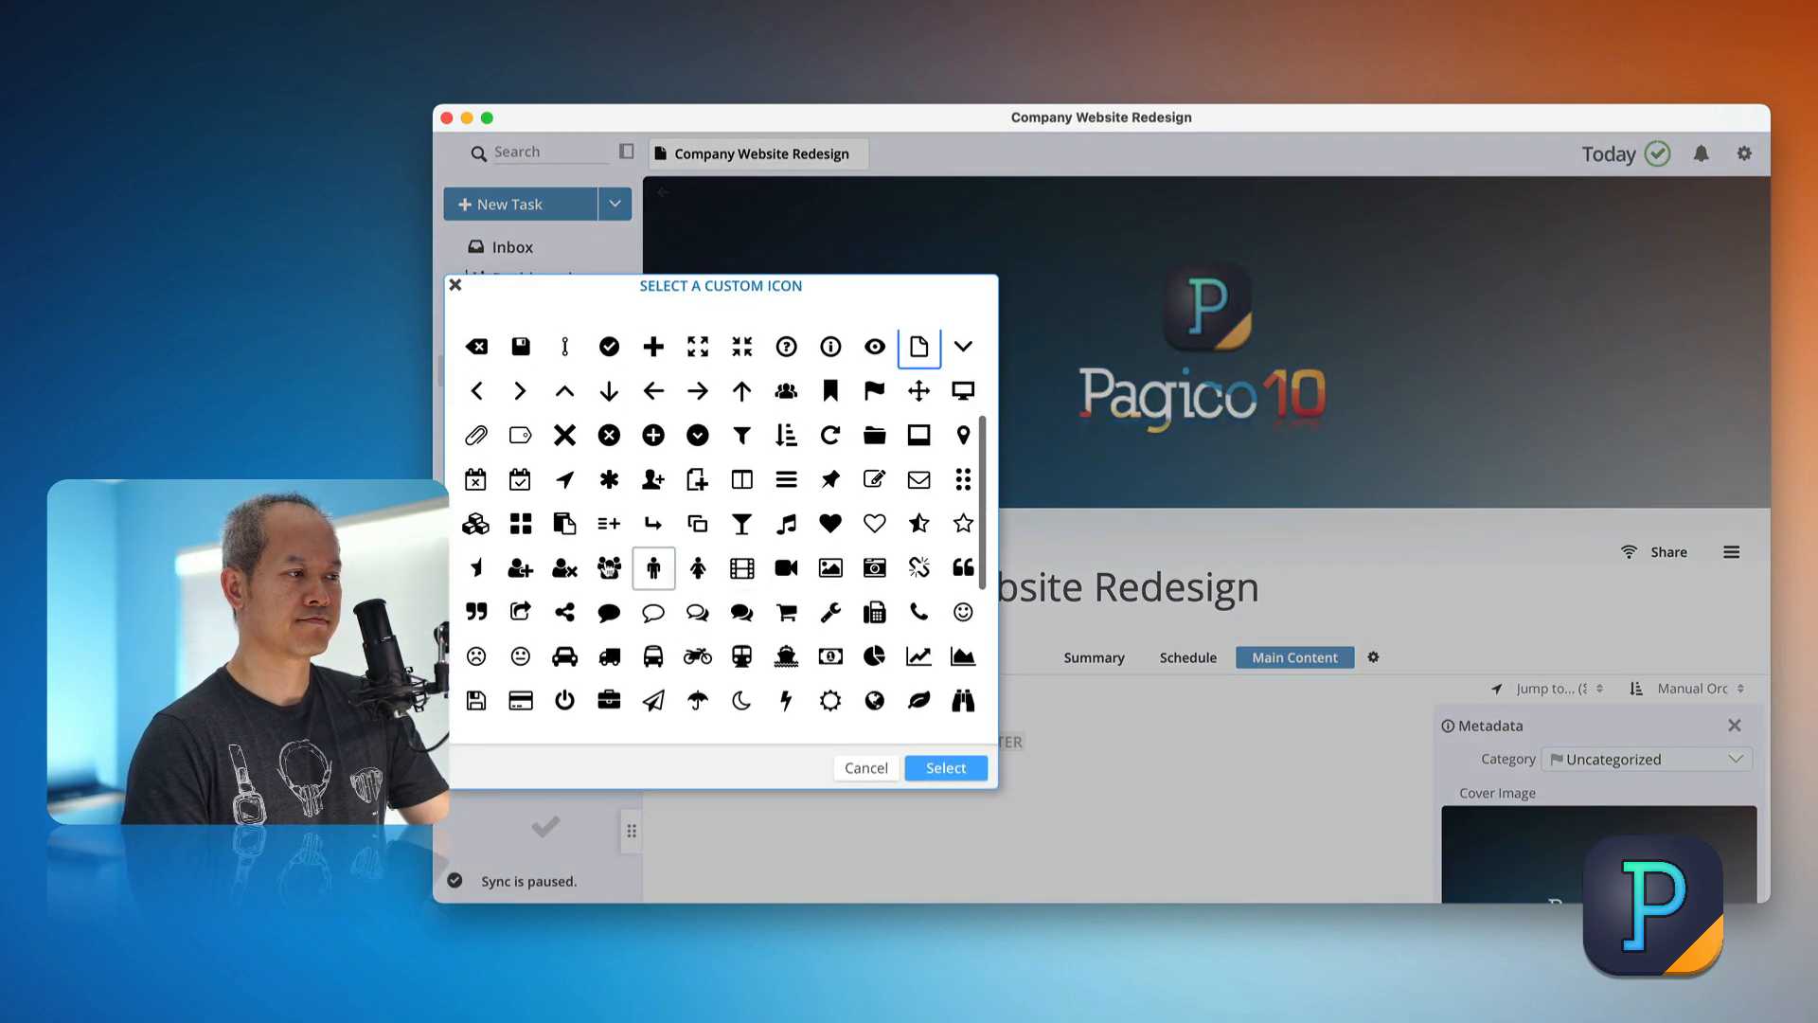
left_click(476, 524)
left_click(952, 767)
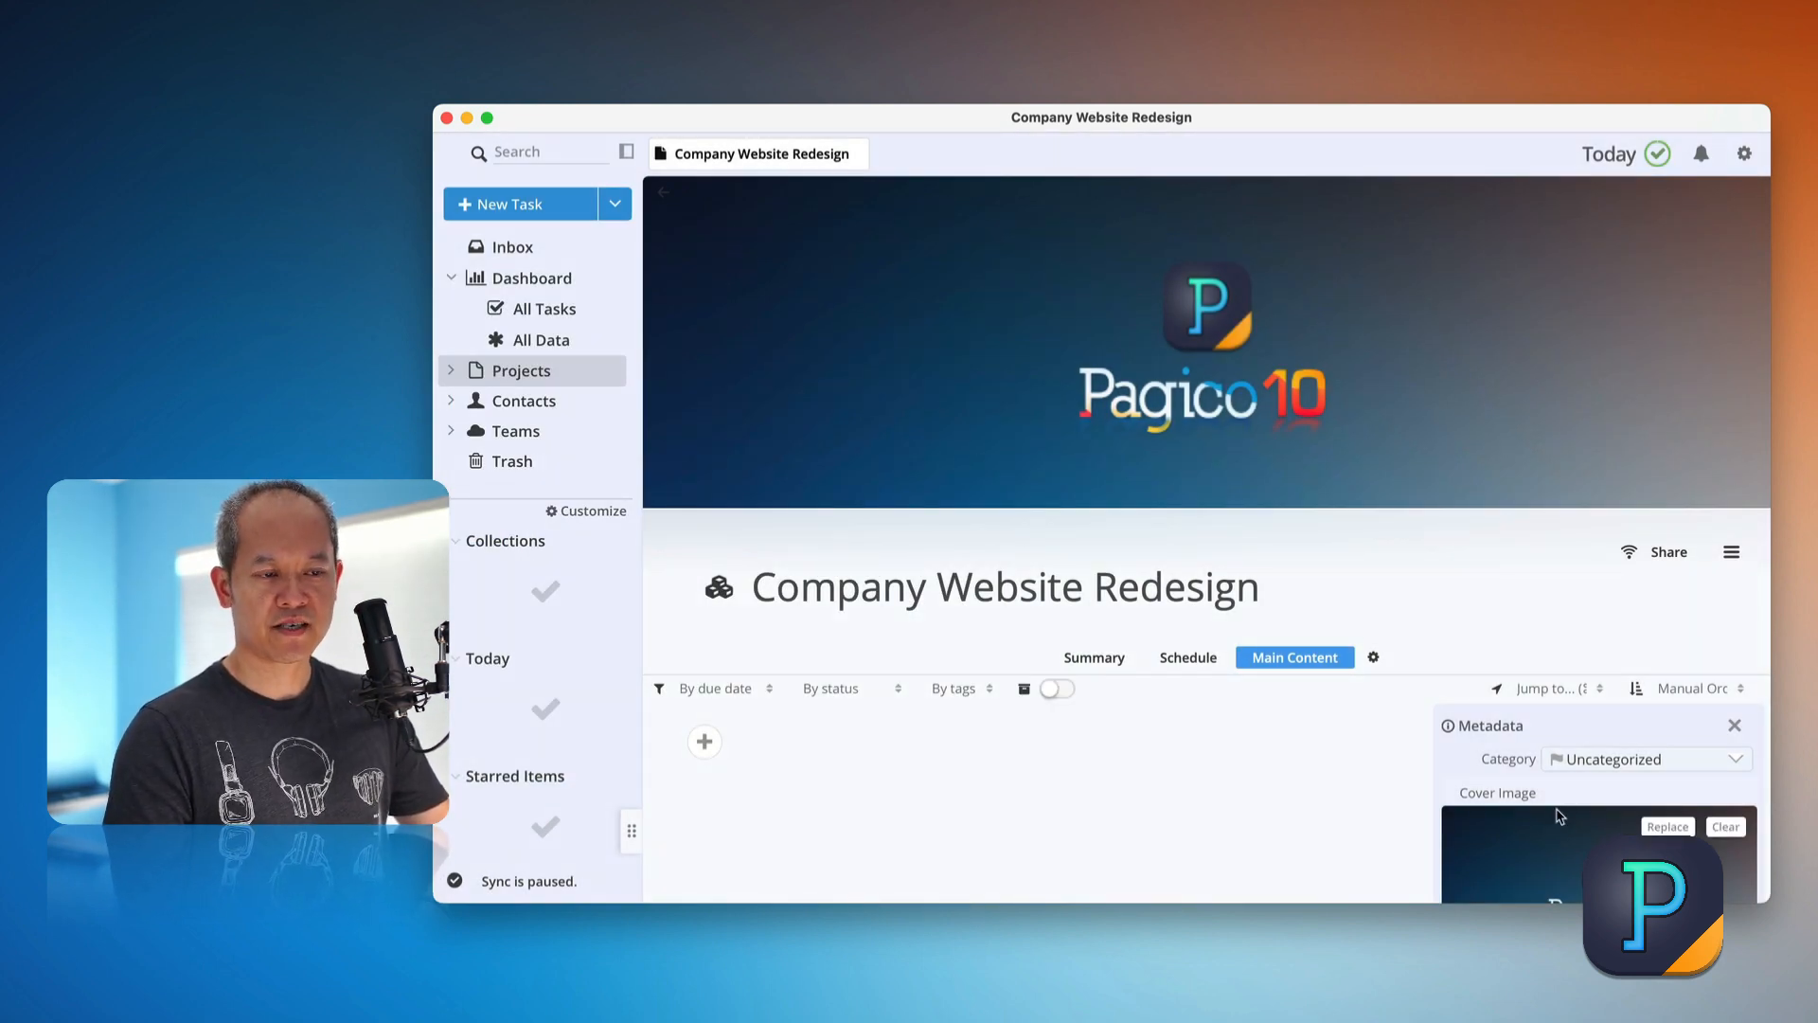
Tag the project with the keywords "design" and "work" and save the tags.
scroll(1559, 816, "down", 4)
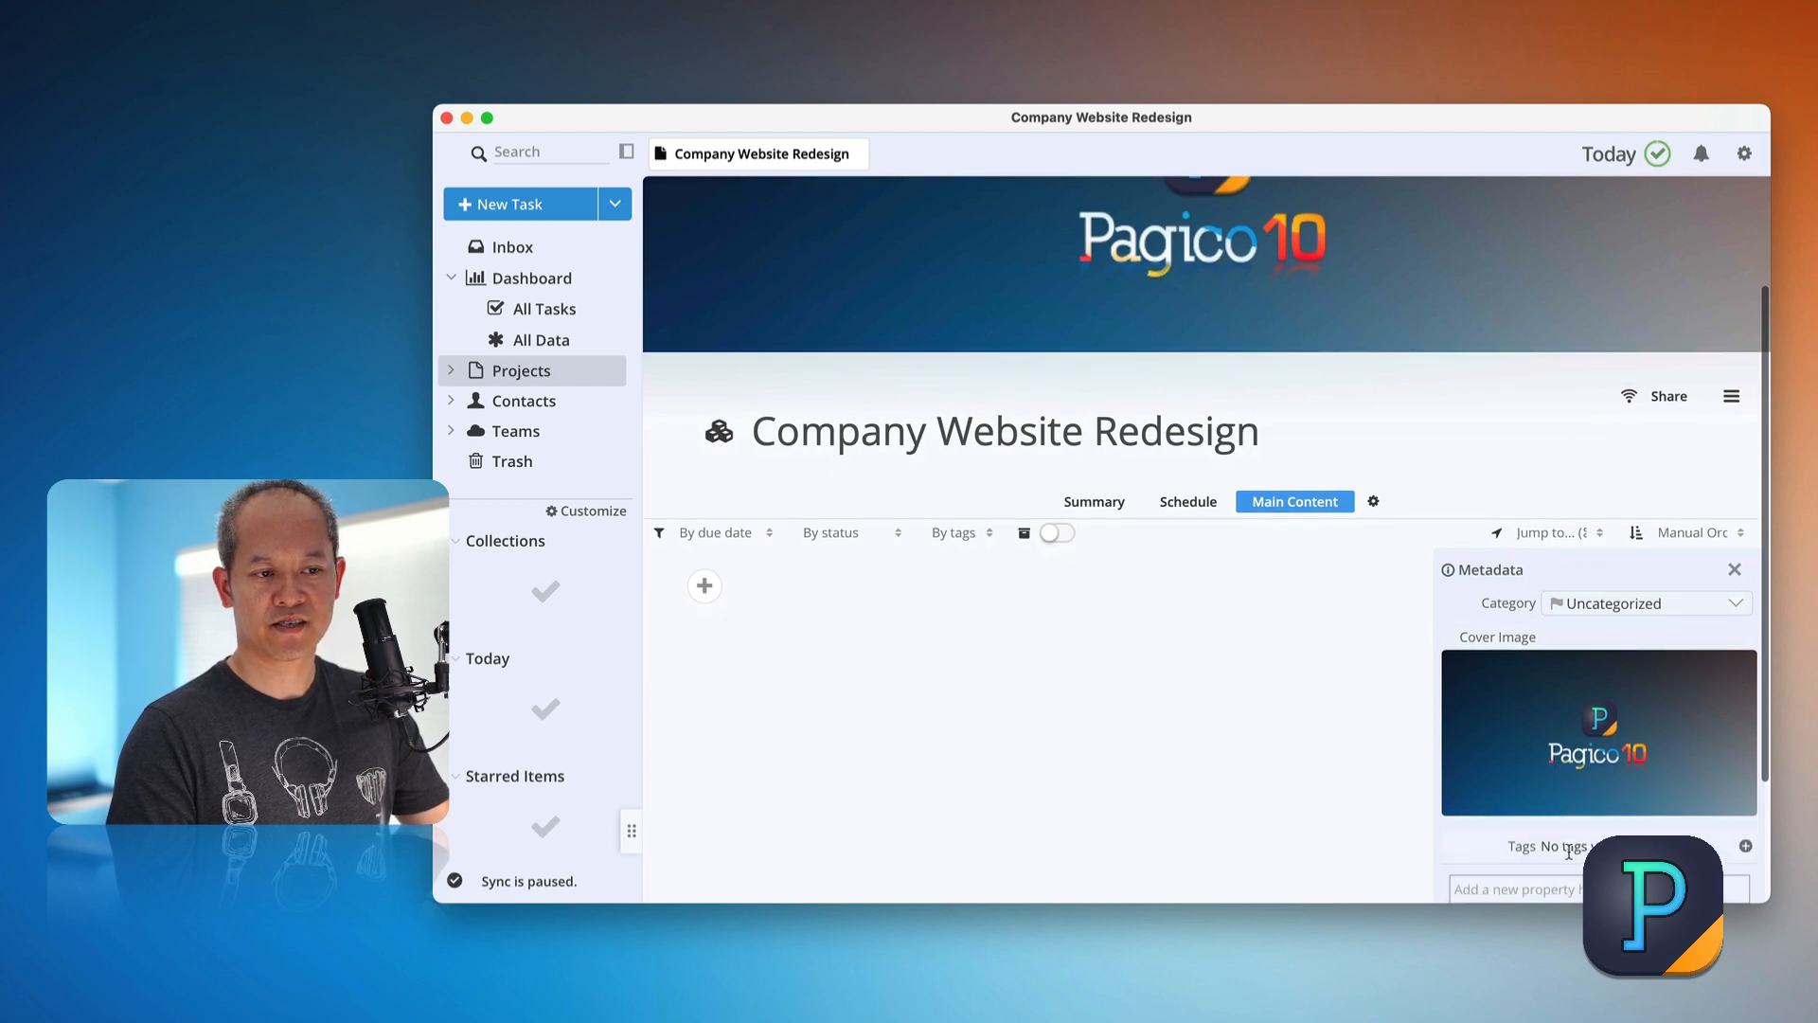
left_click(1569, 847)
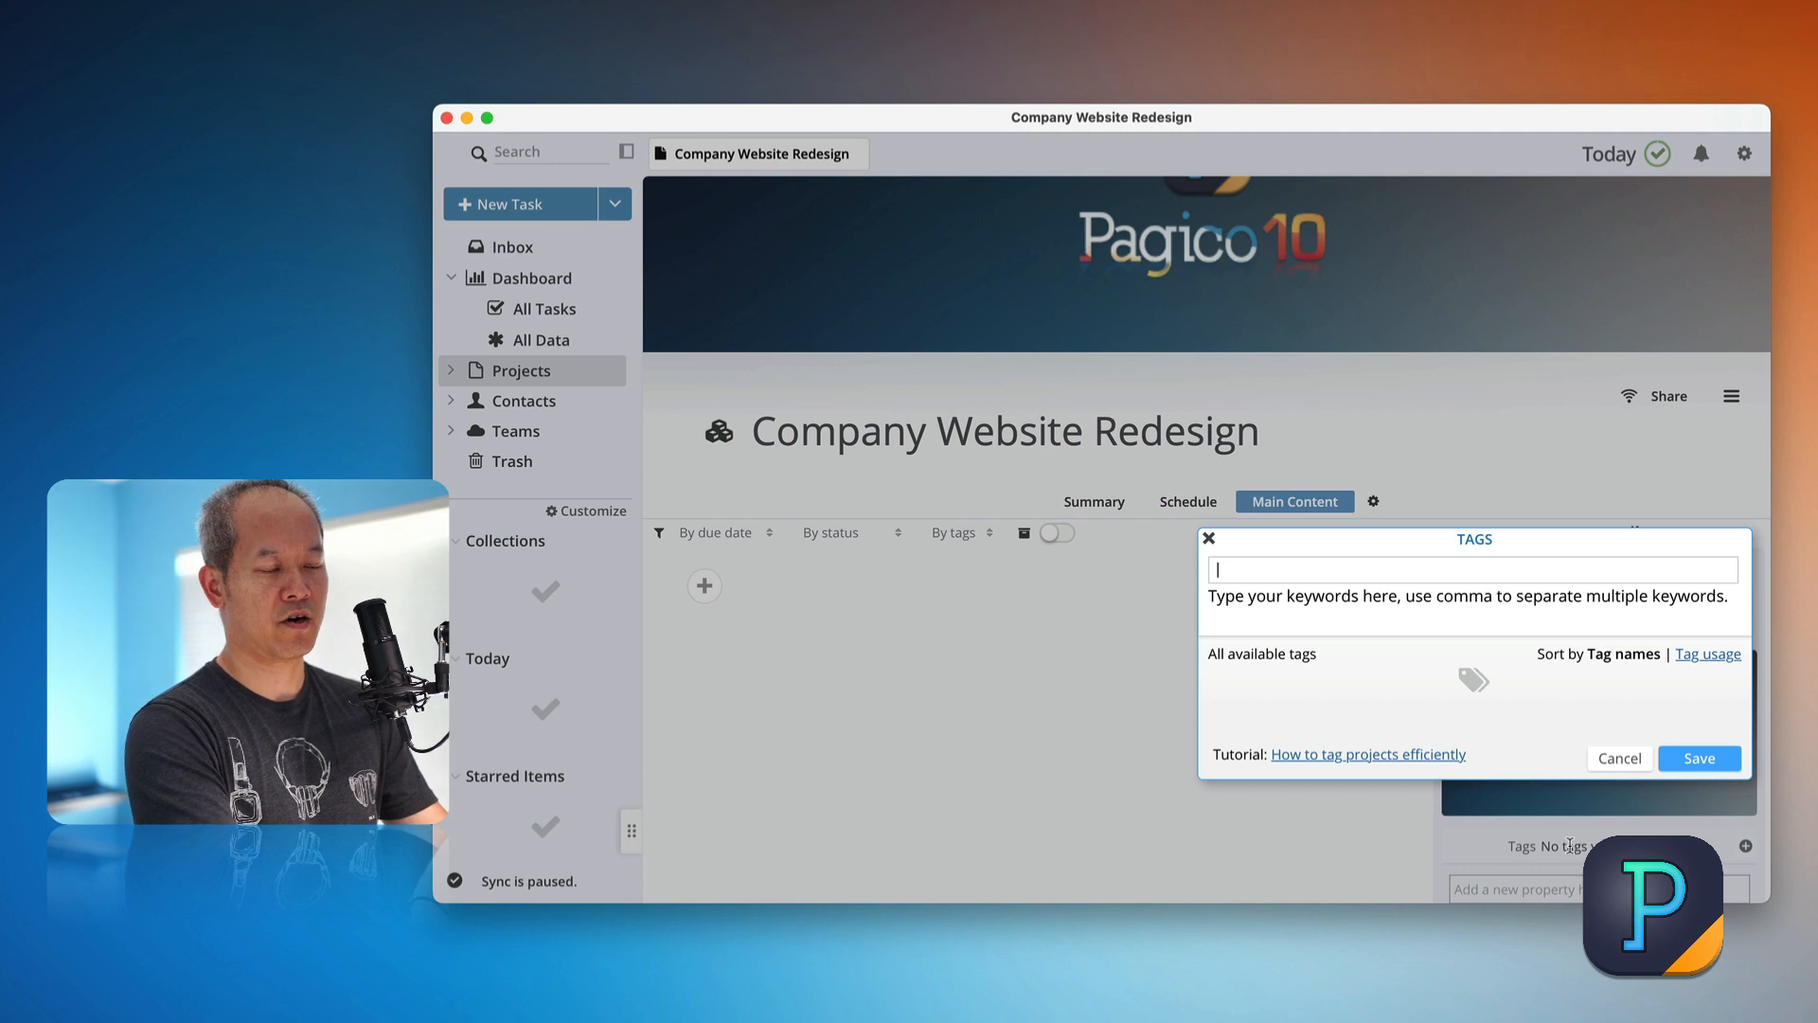
type("design")
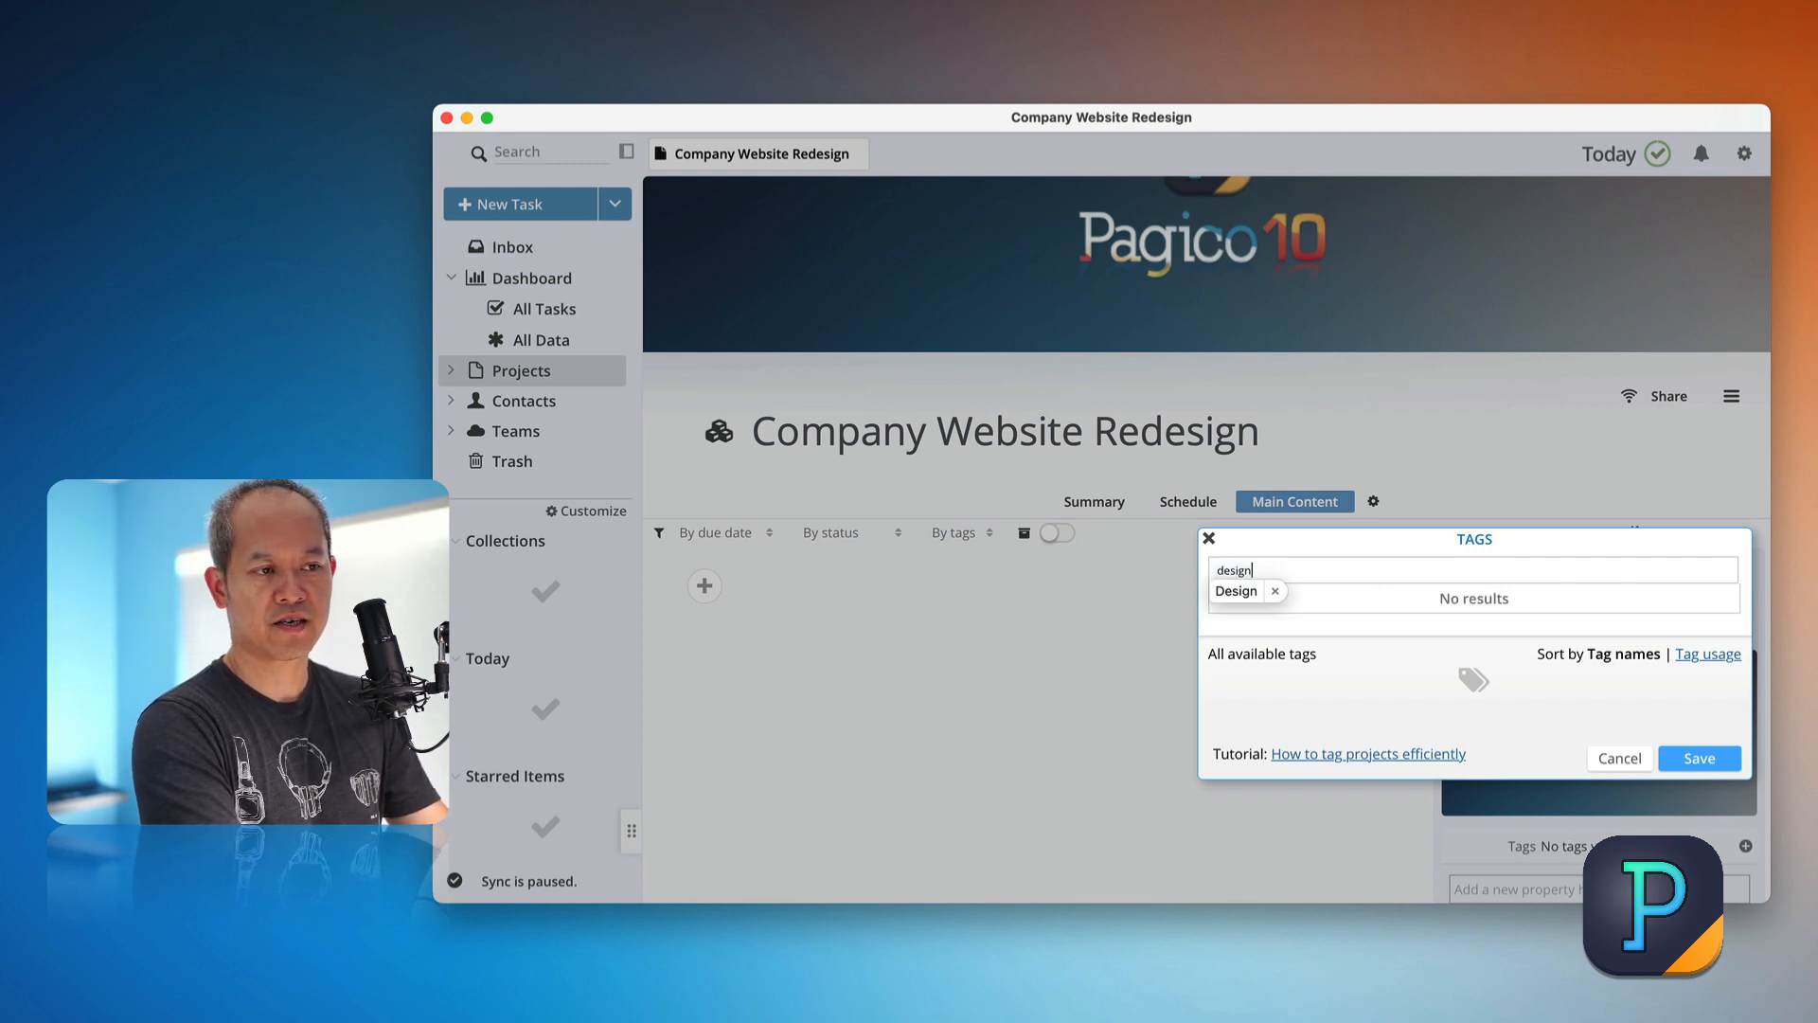
key("Return")
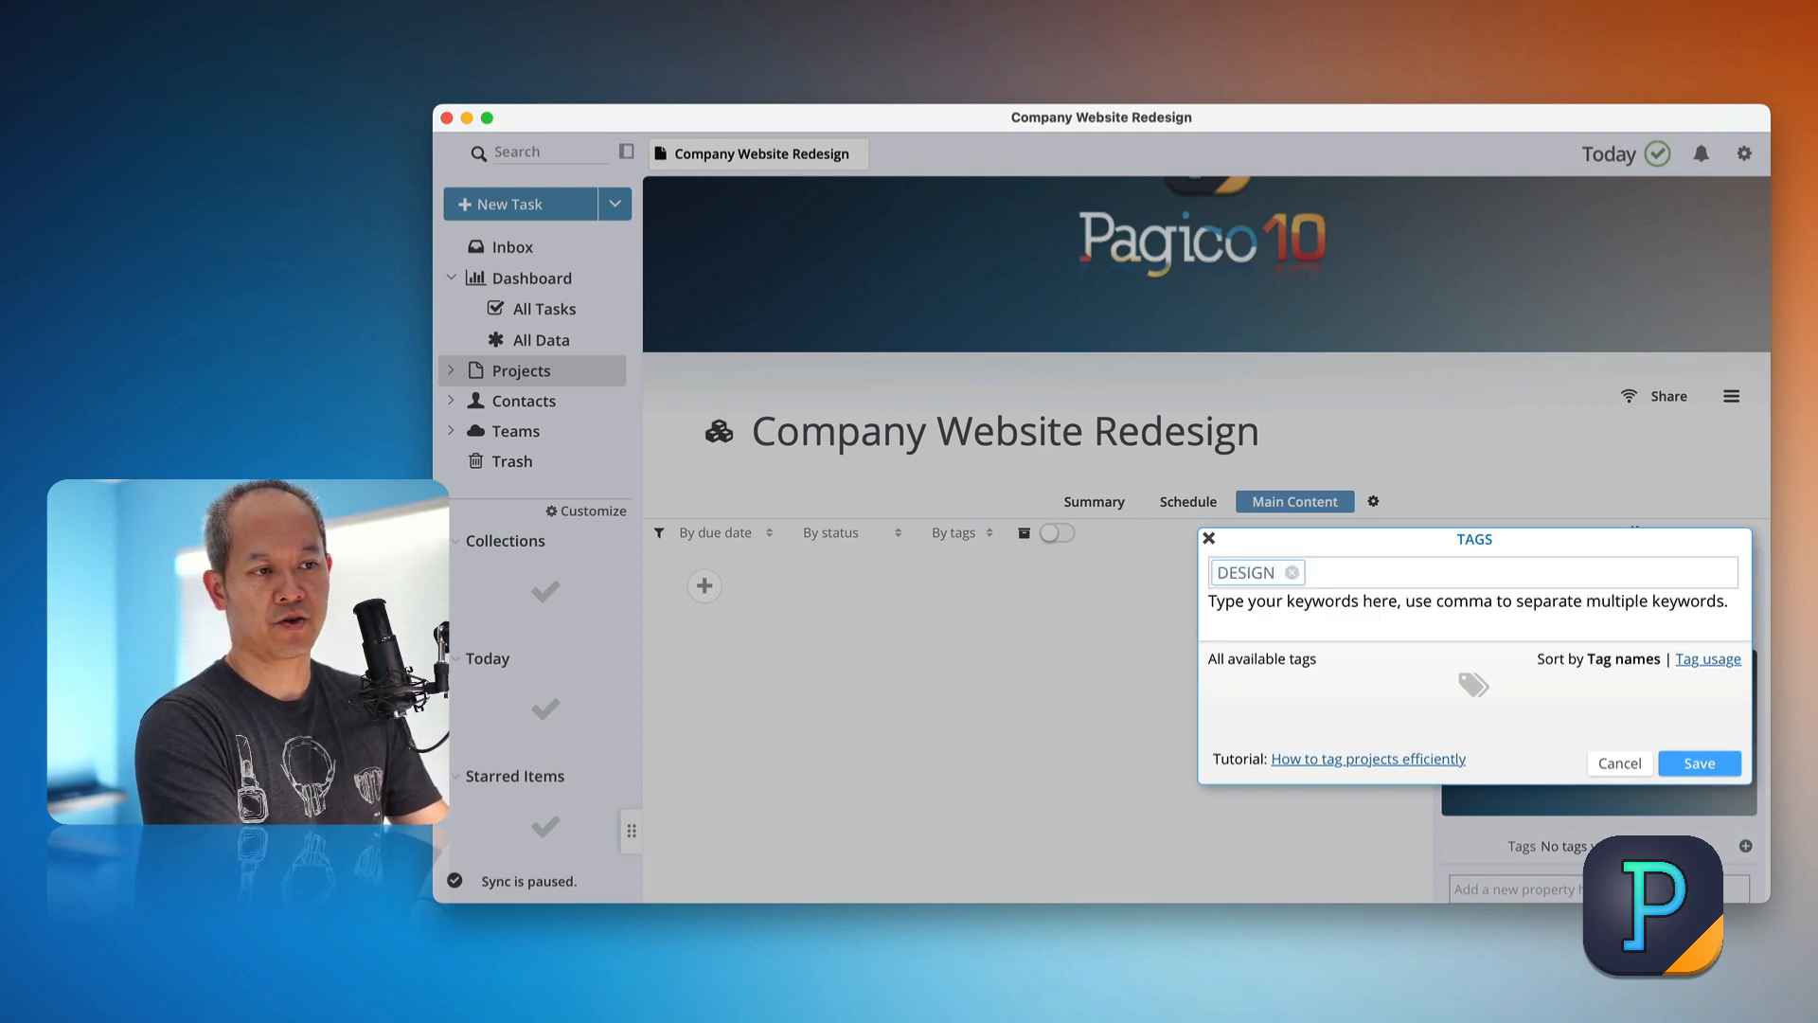
type("work")
key("Return")
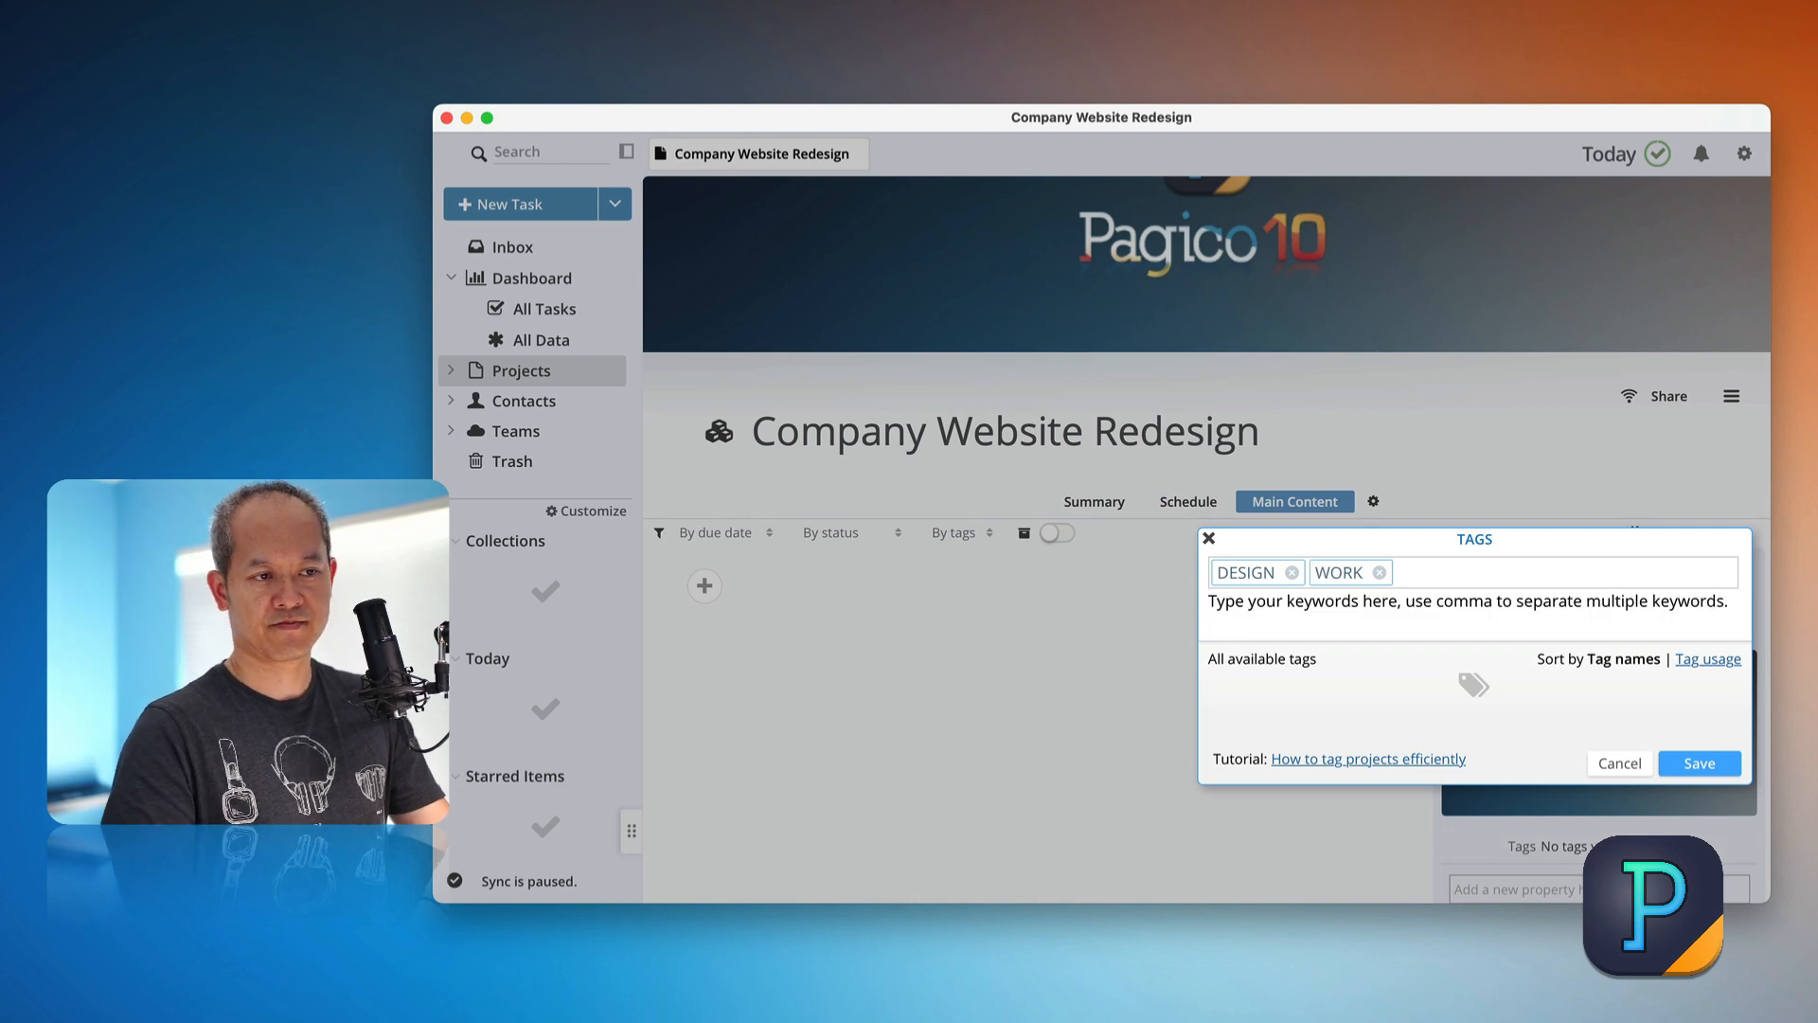
left_click(1705, 760)
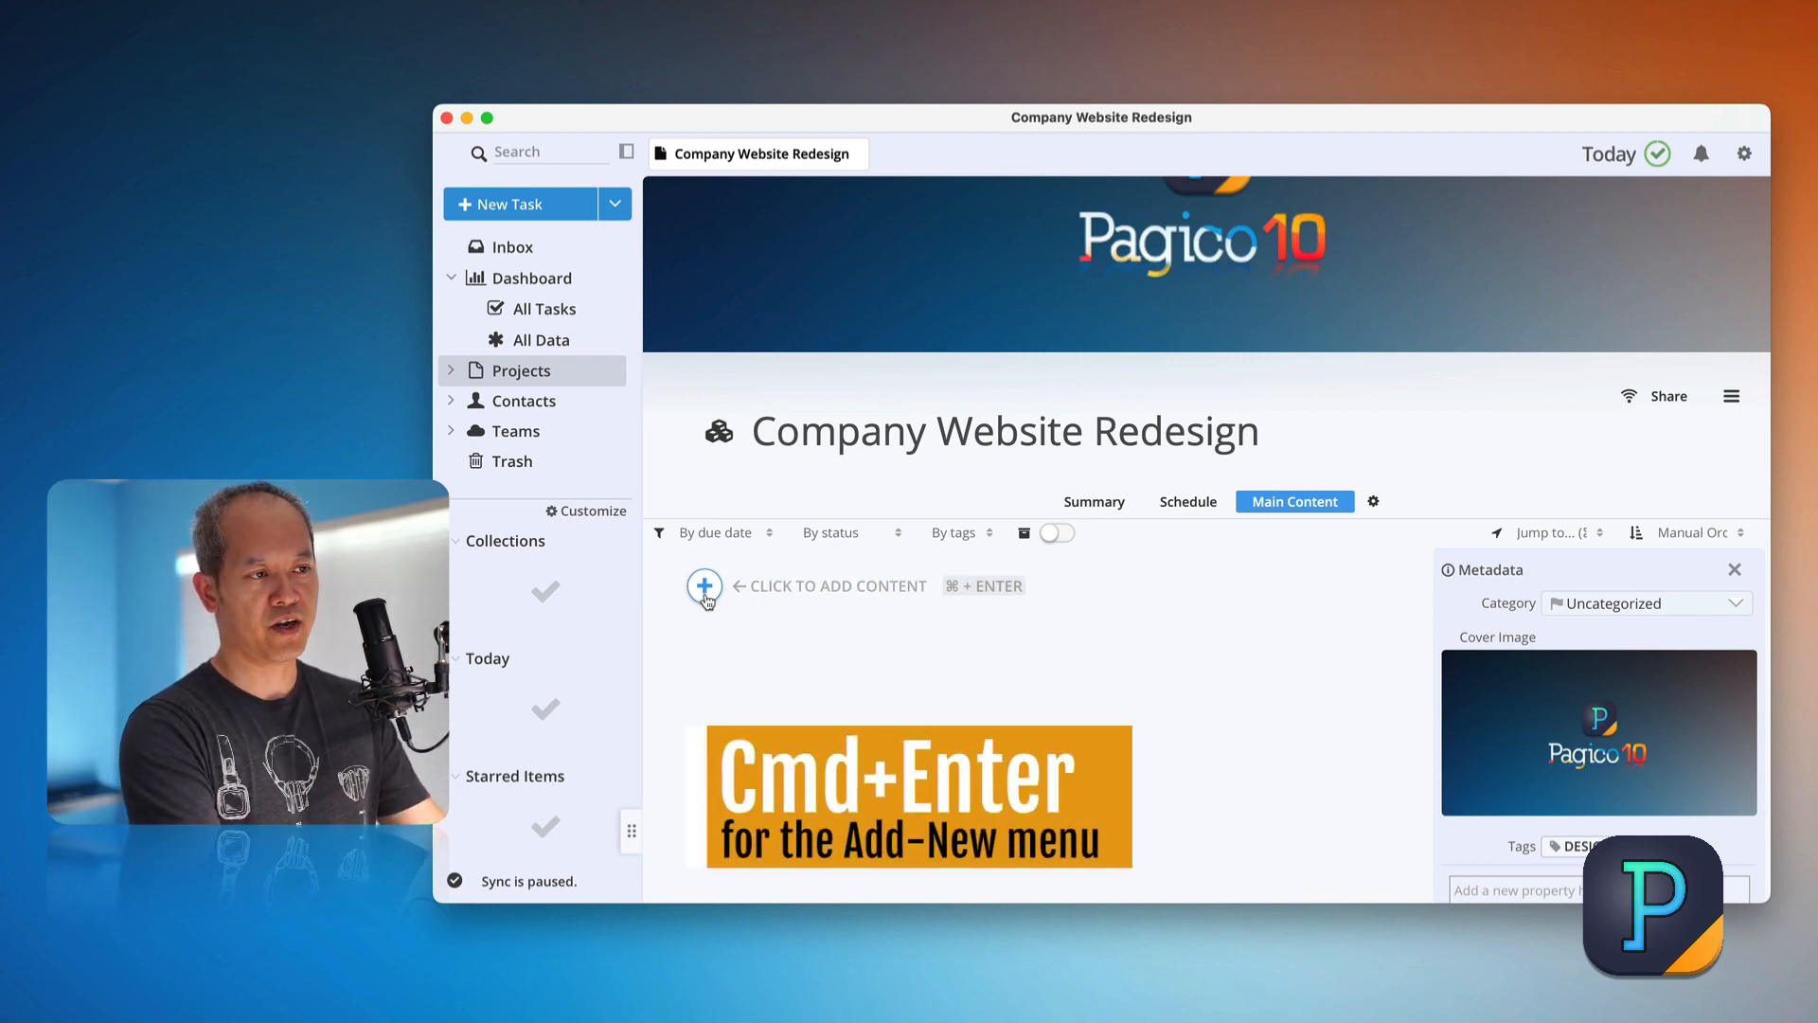
Add a list named "Action Items" to the project's main content.
key("super+Return")
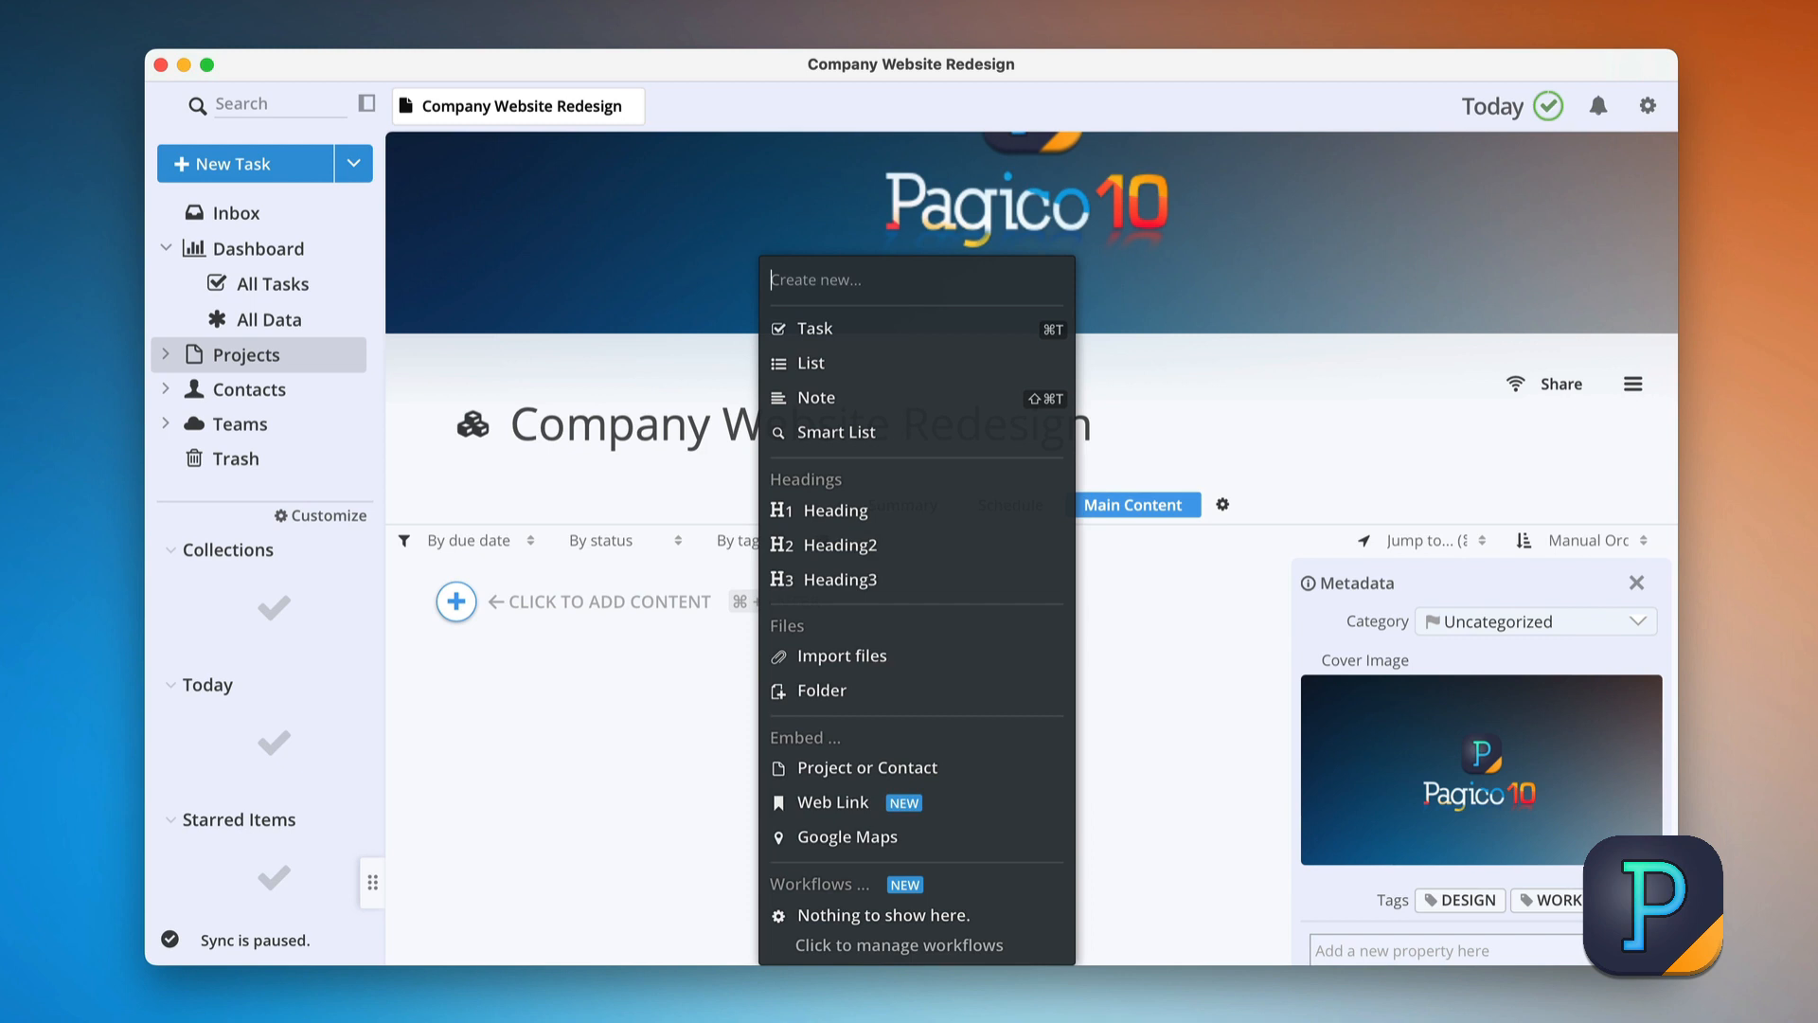
type("lis")
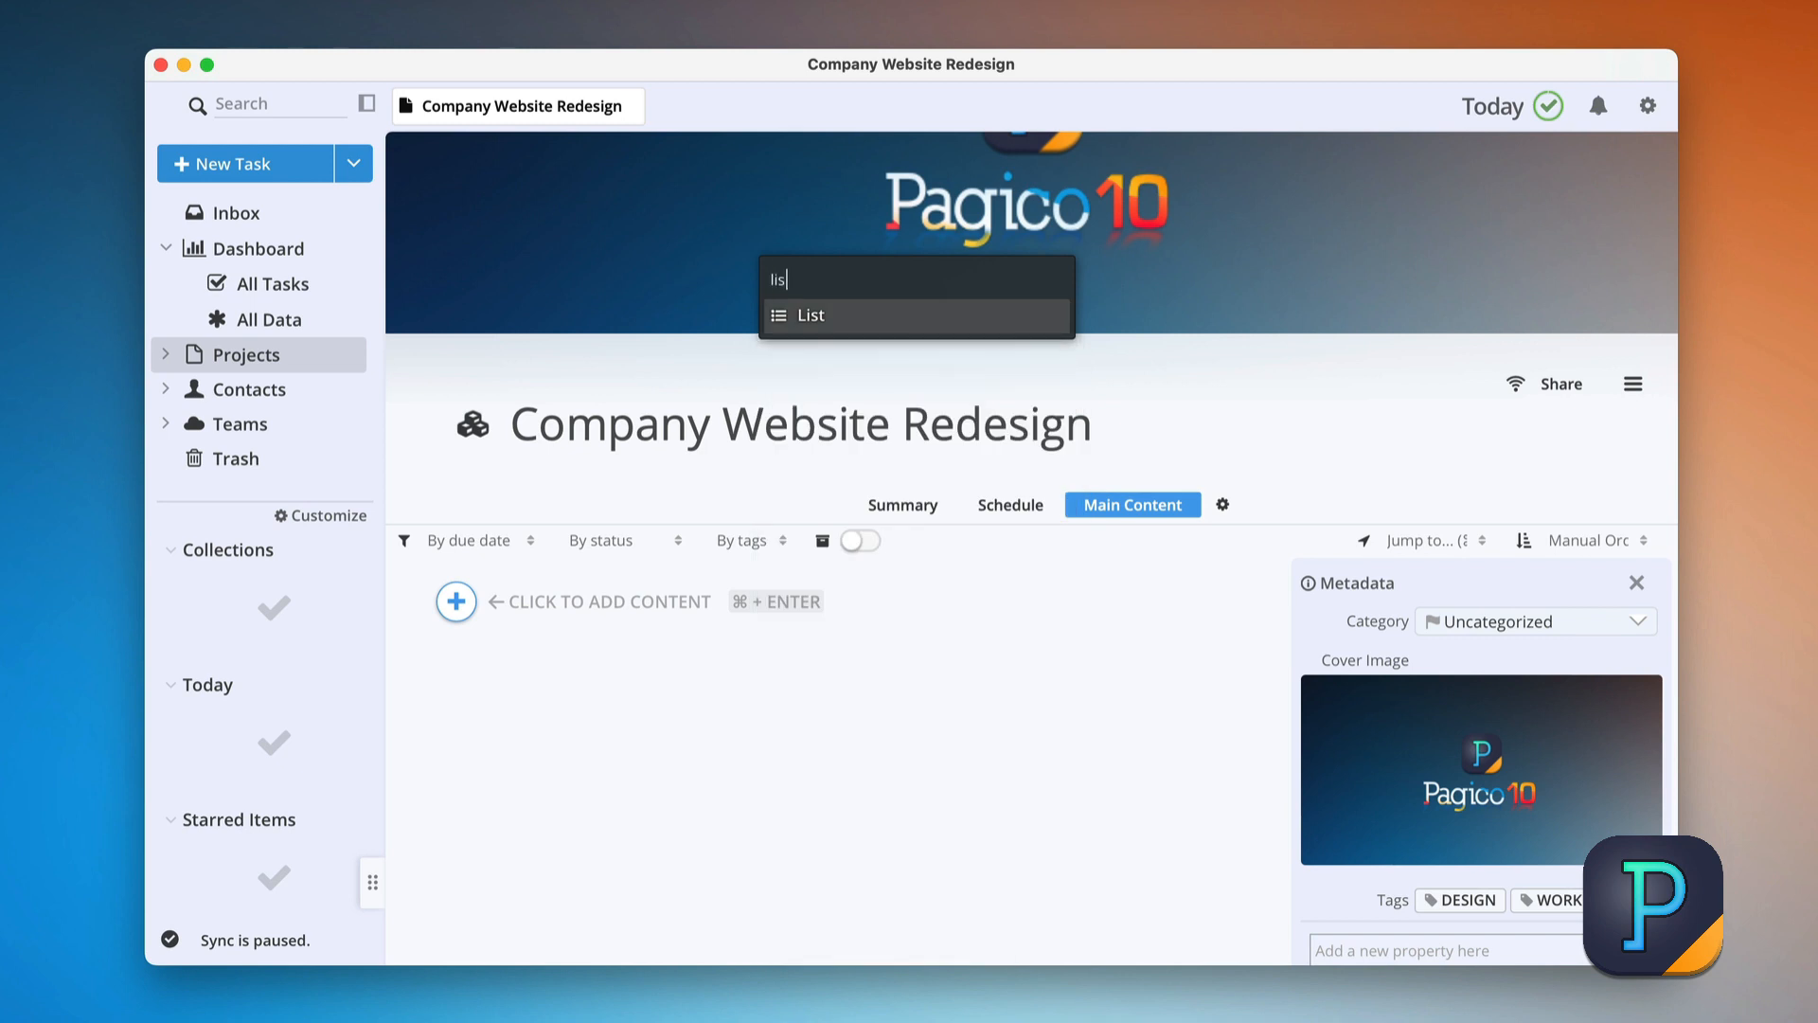
type("t Action Items")
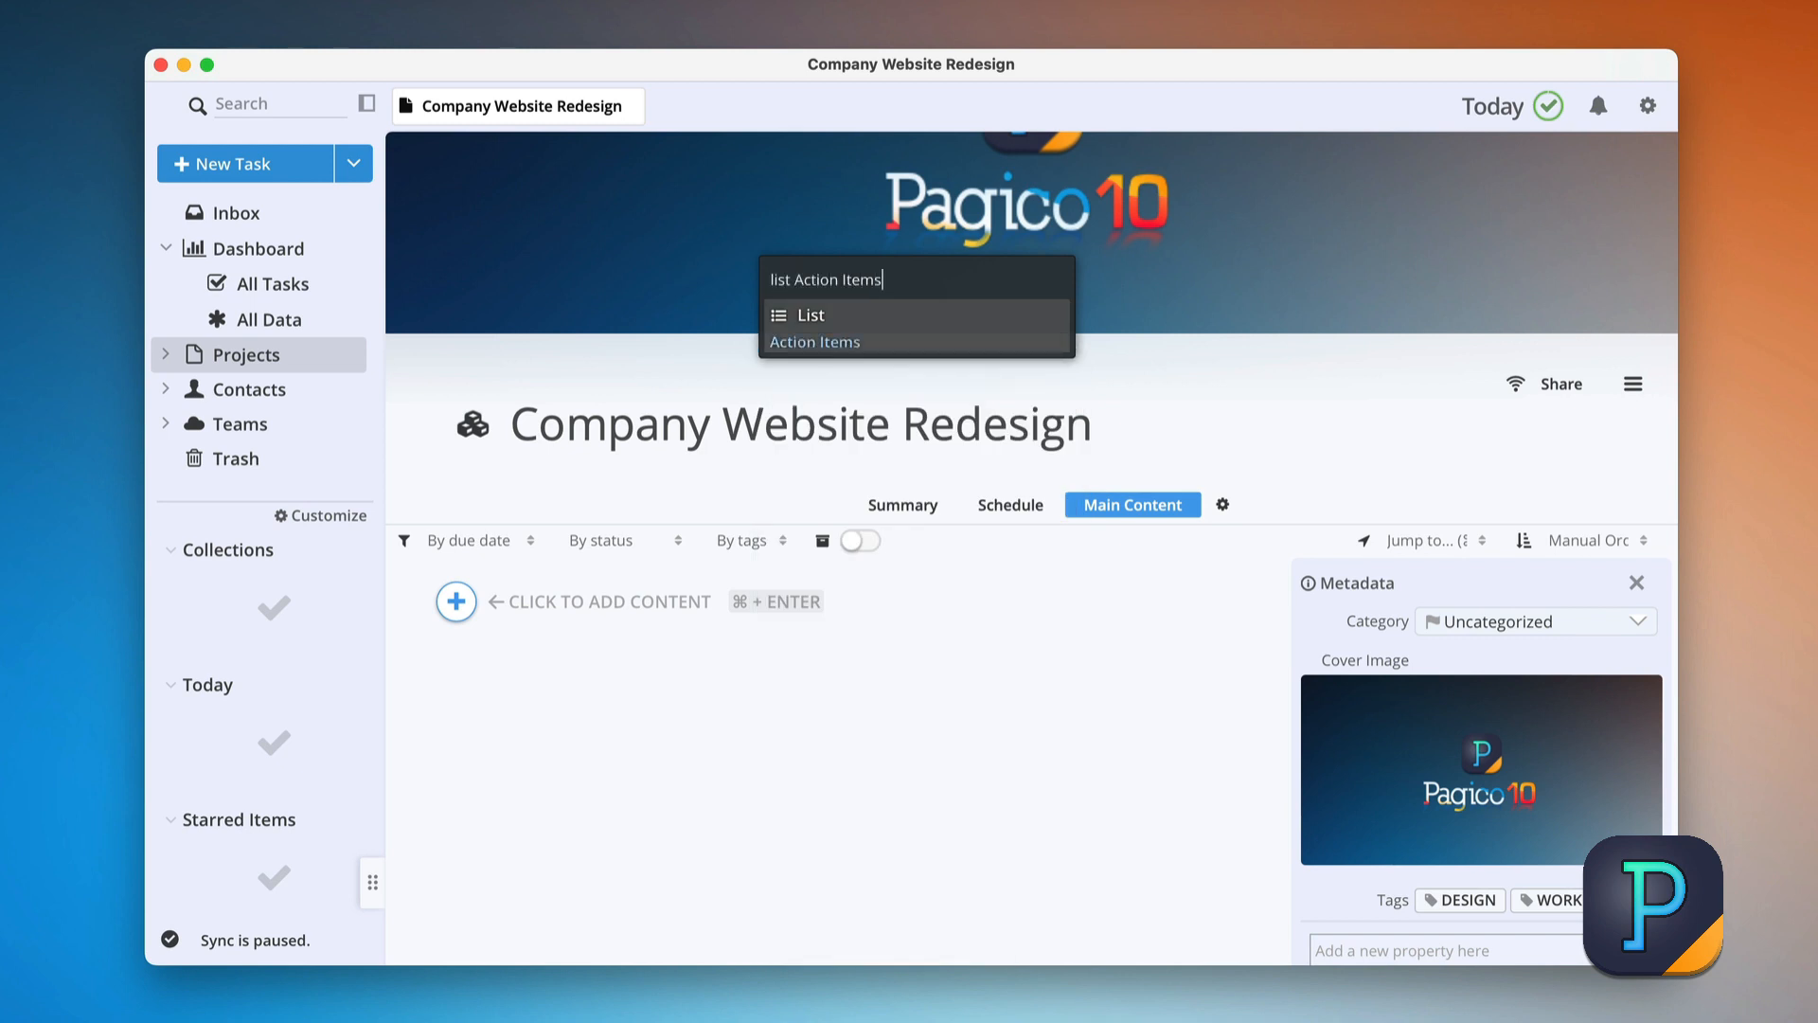
key("Return")
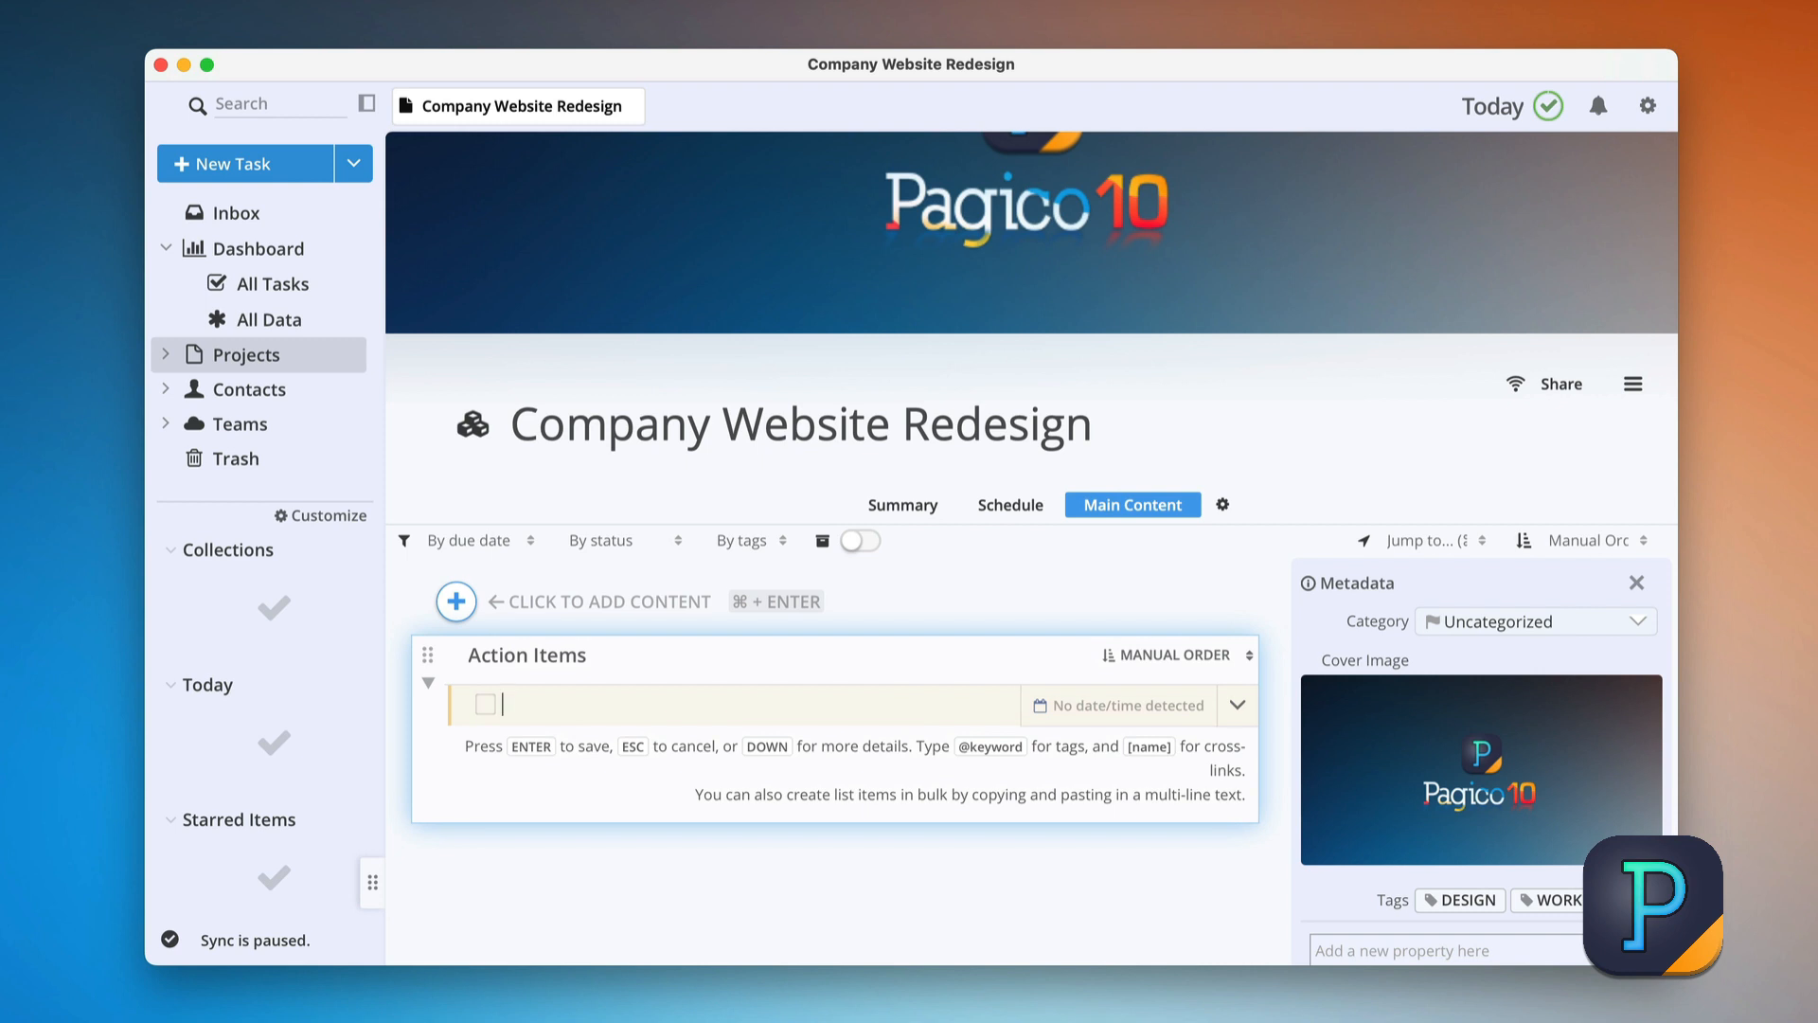
Add the item "Design research" to the Action Items list, scheduled from today to June 8.
type("Design resea")
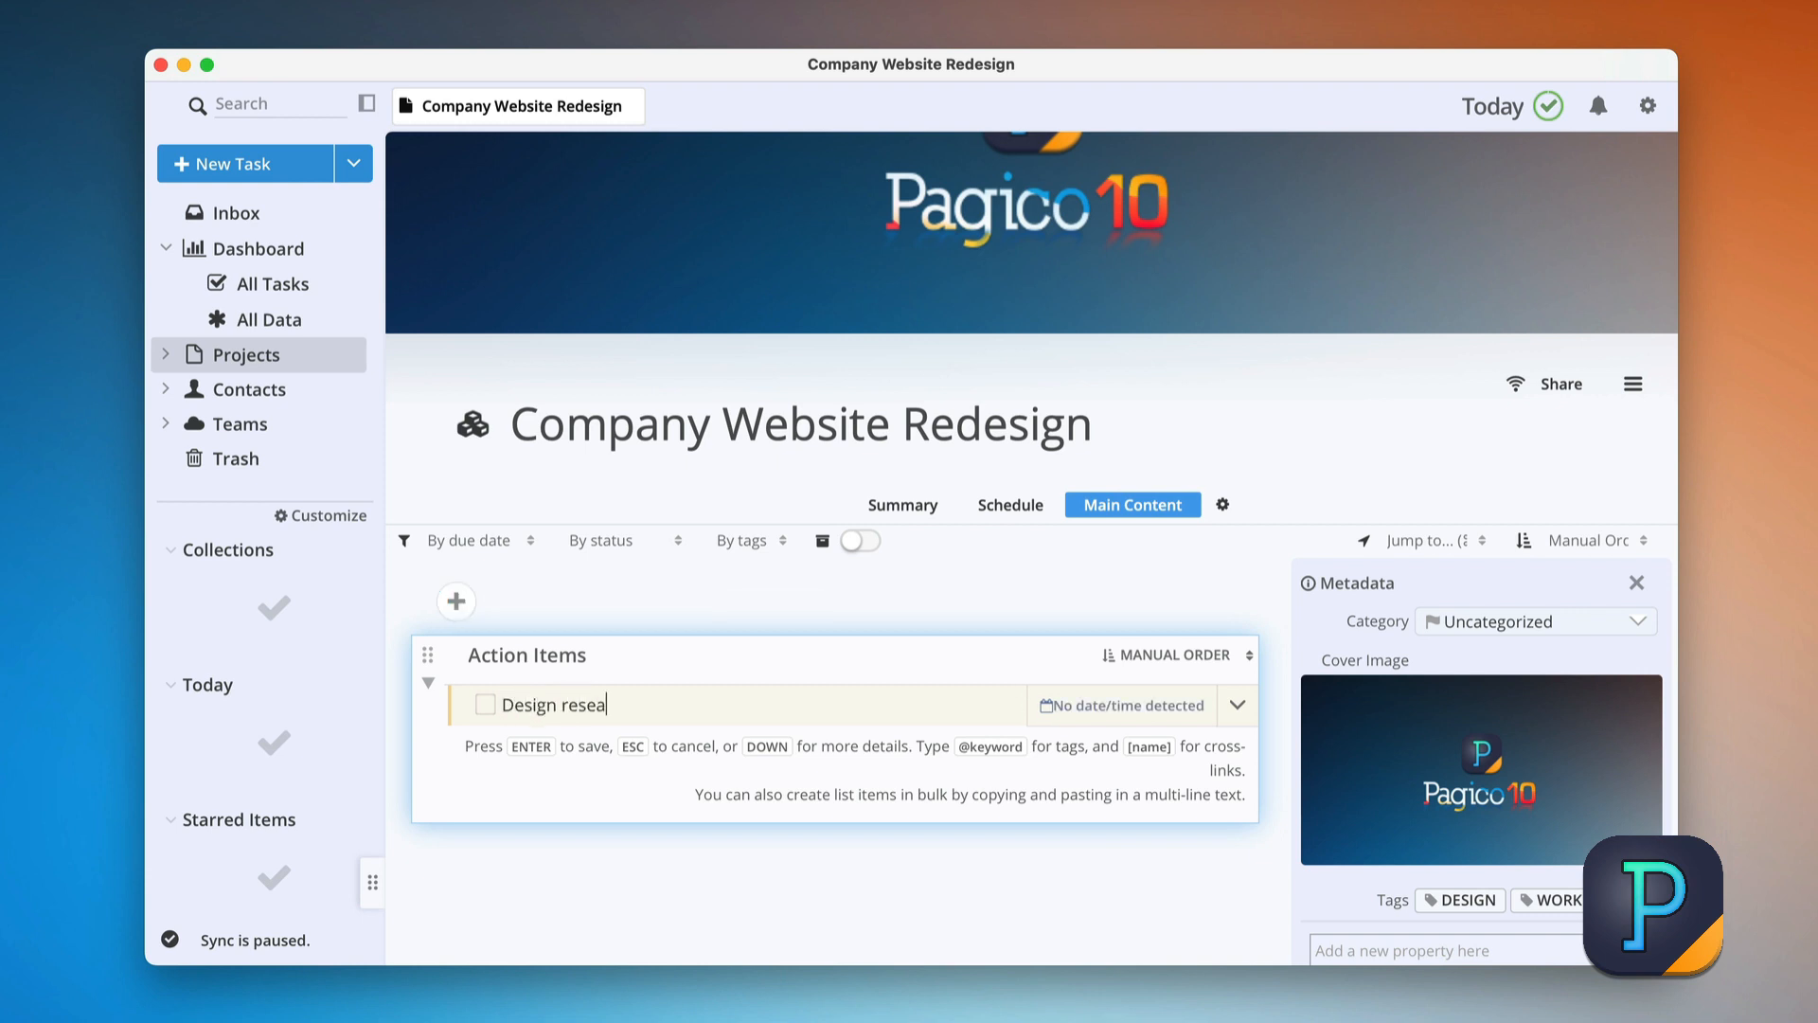
type("rch today - june")
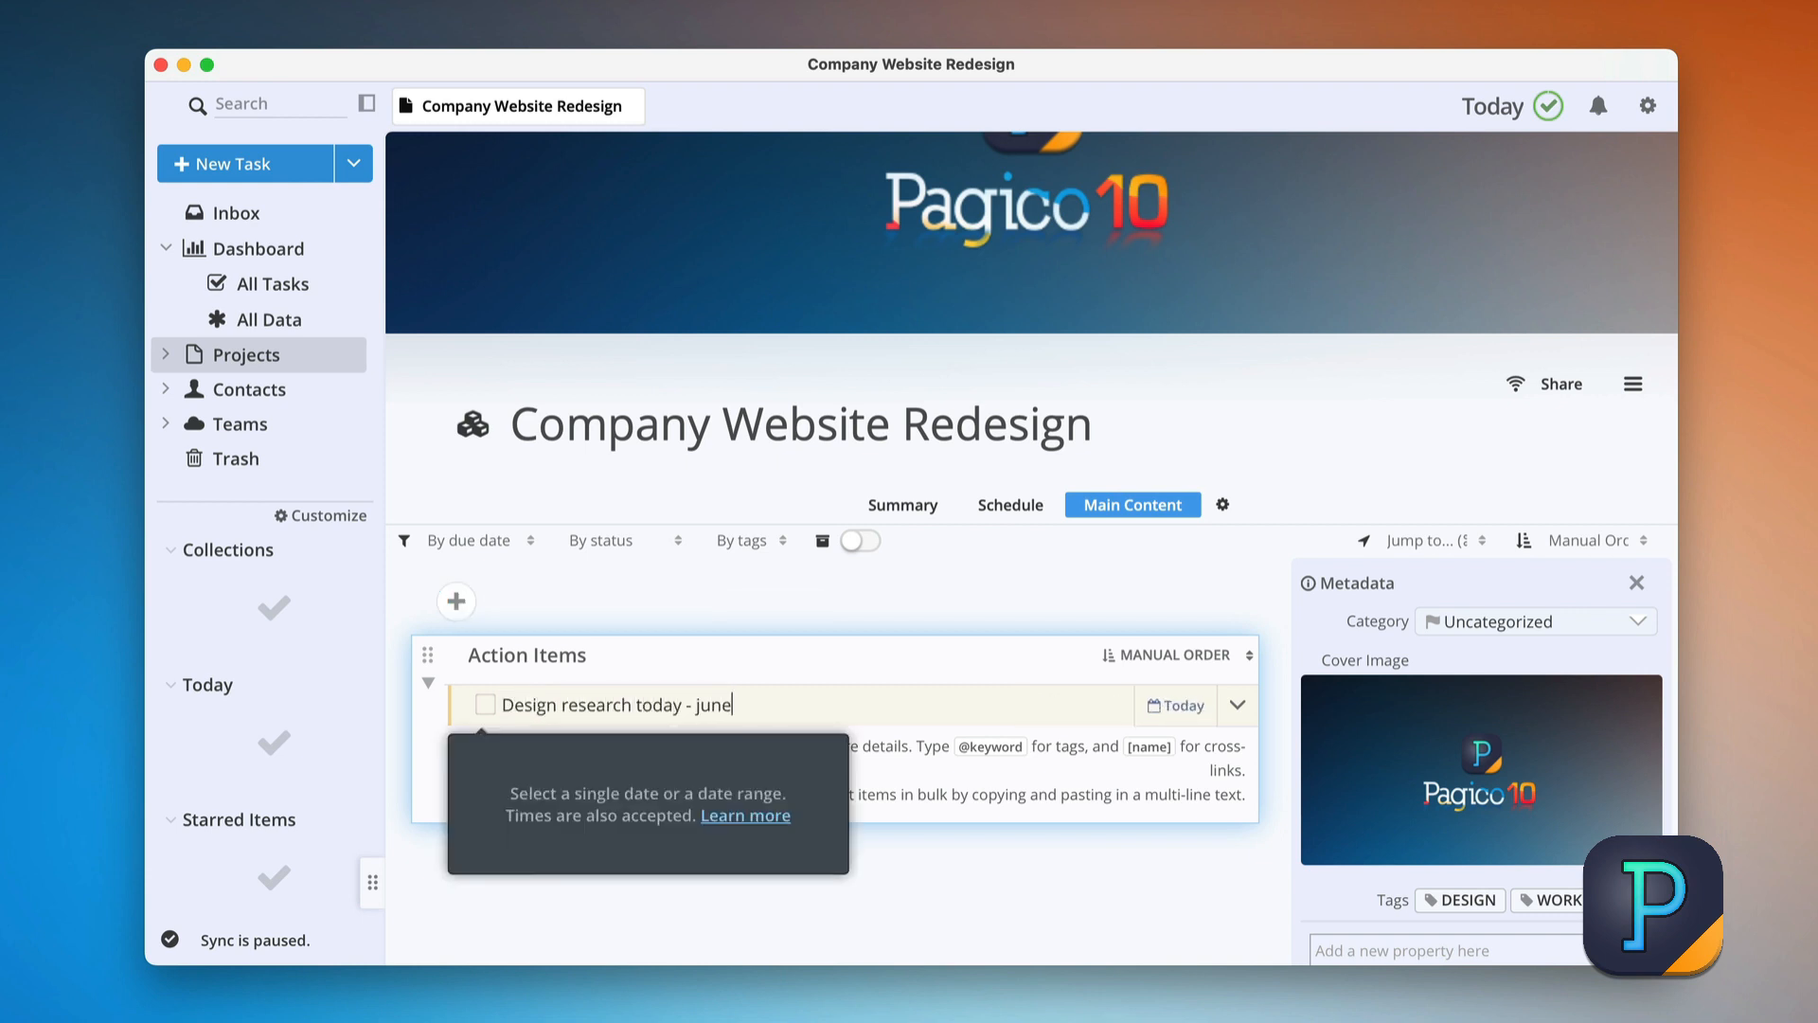
type(" 8")
key("Return")
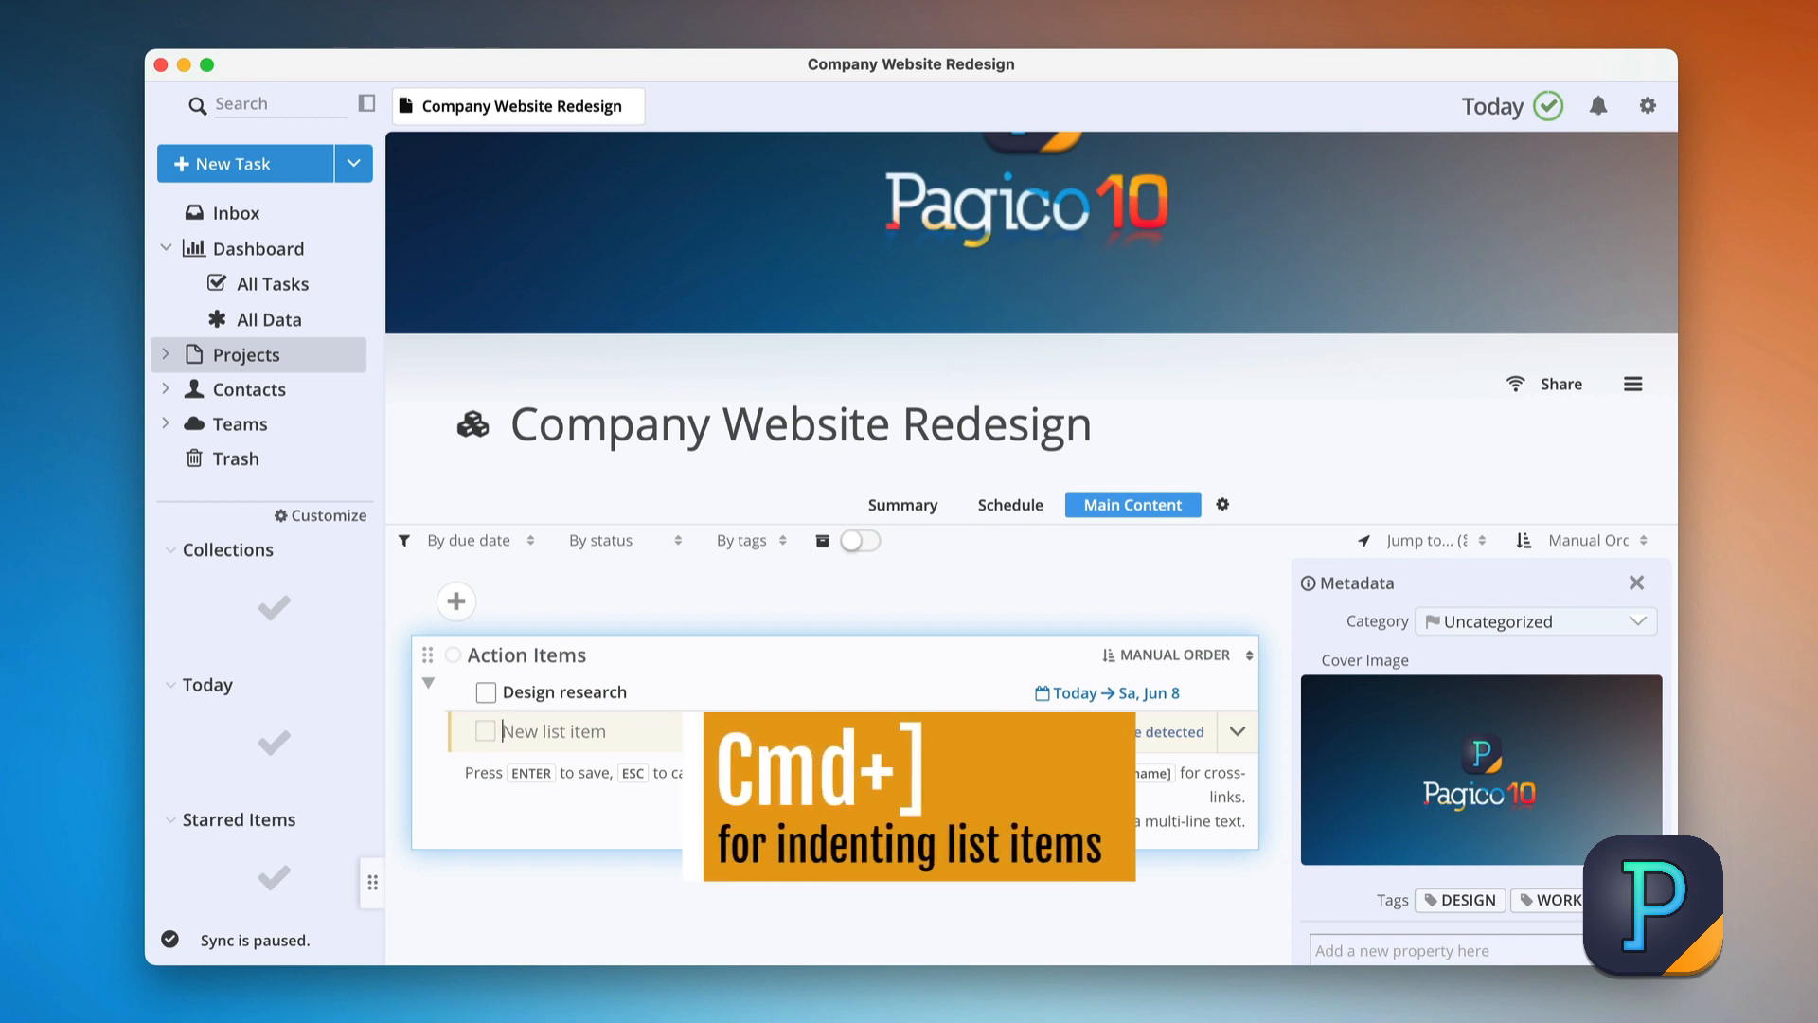
Add sub-items under Design research: "Analyzie current performance metrics", "Competitive analysis", "Define redesign goals", "Design drafts" and "Static mockups".
key("super+bracketright")
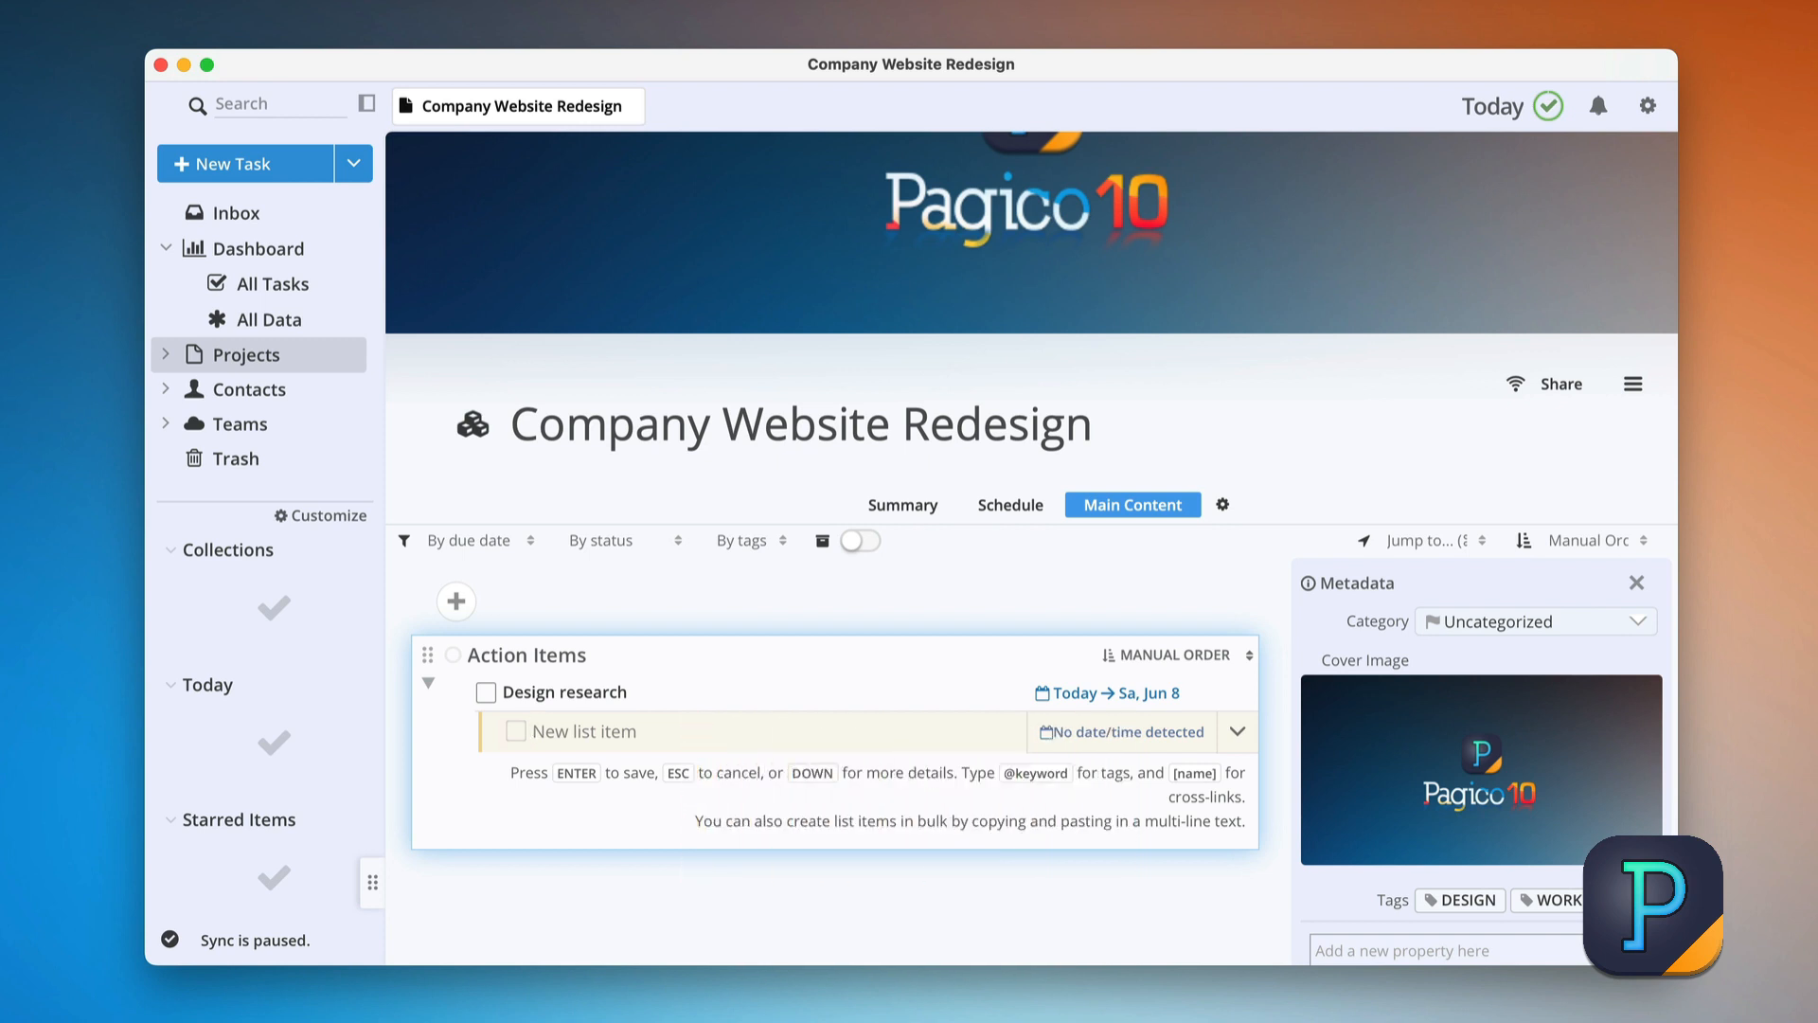
type("Analyzie current performance metrics")
key("Return")
type("Competitive analysis")
key("Return")
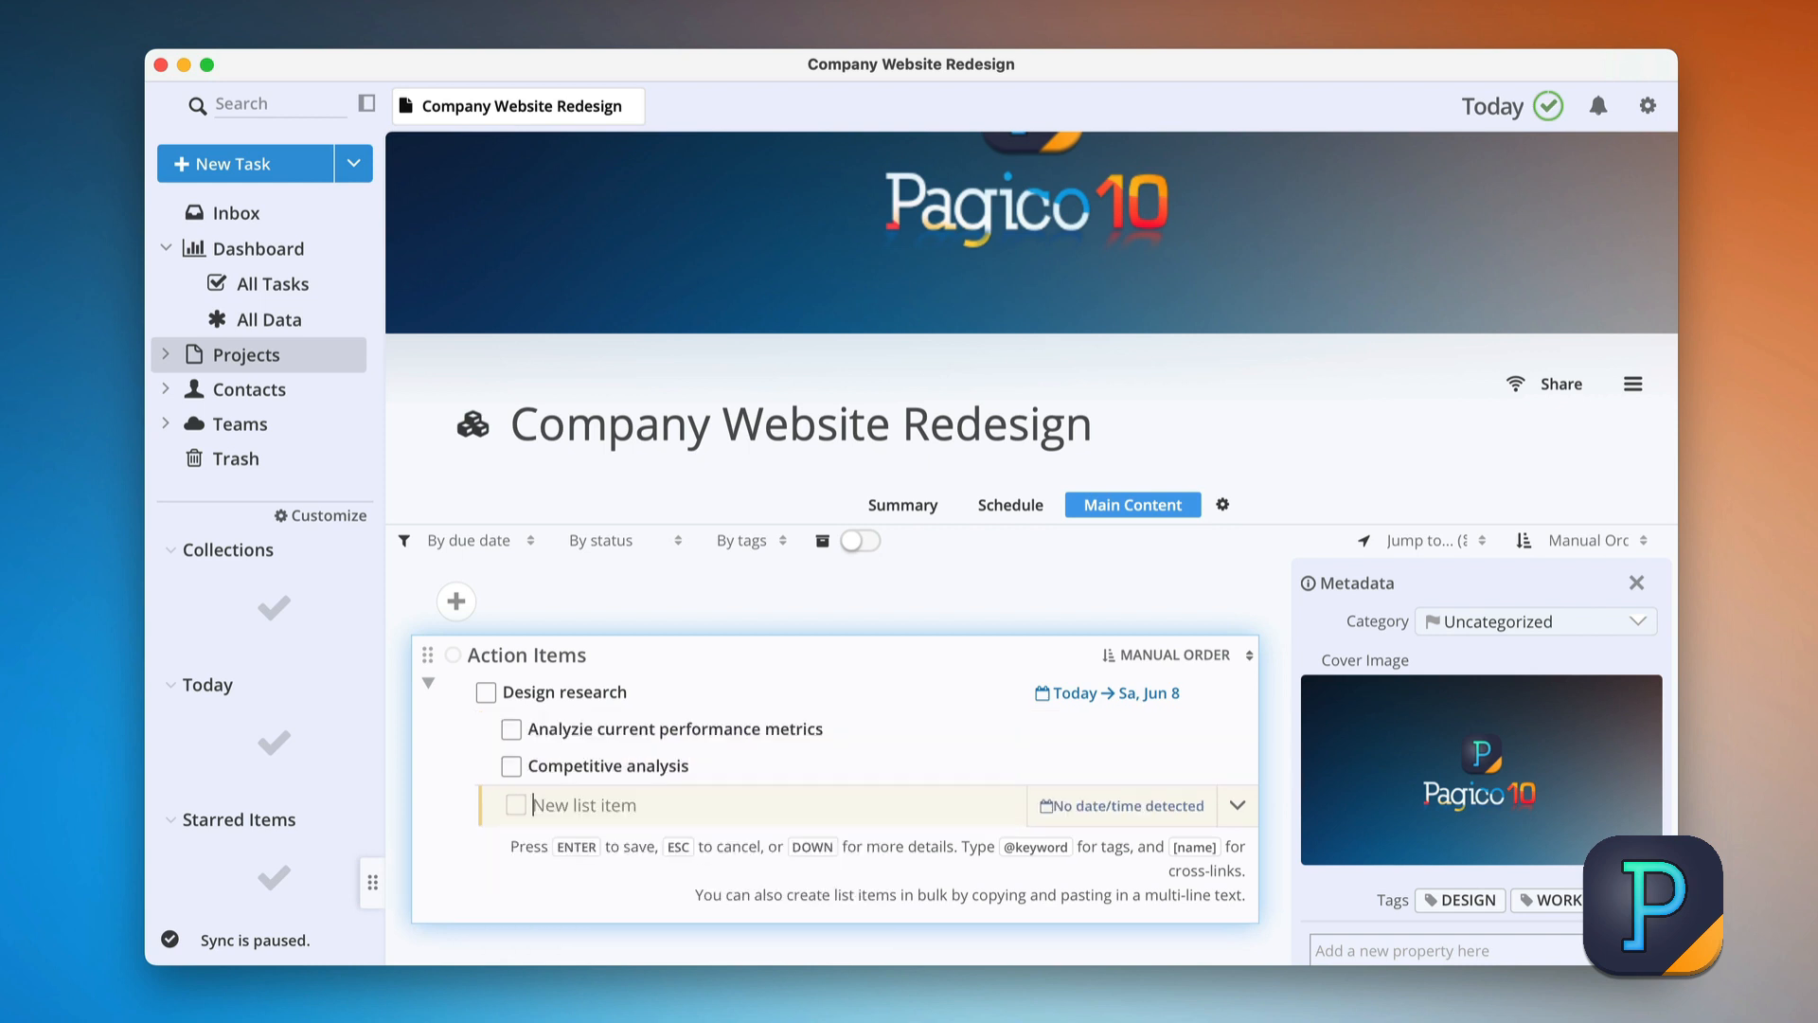
type("Define redesign goals")
key("Return")
type("Design draft")
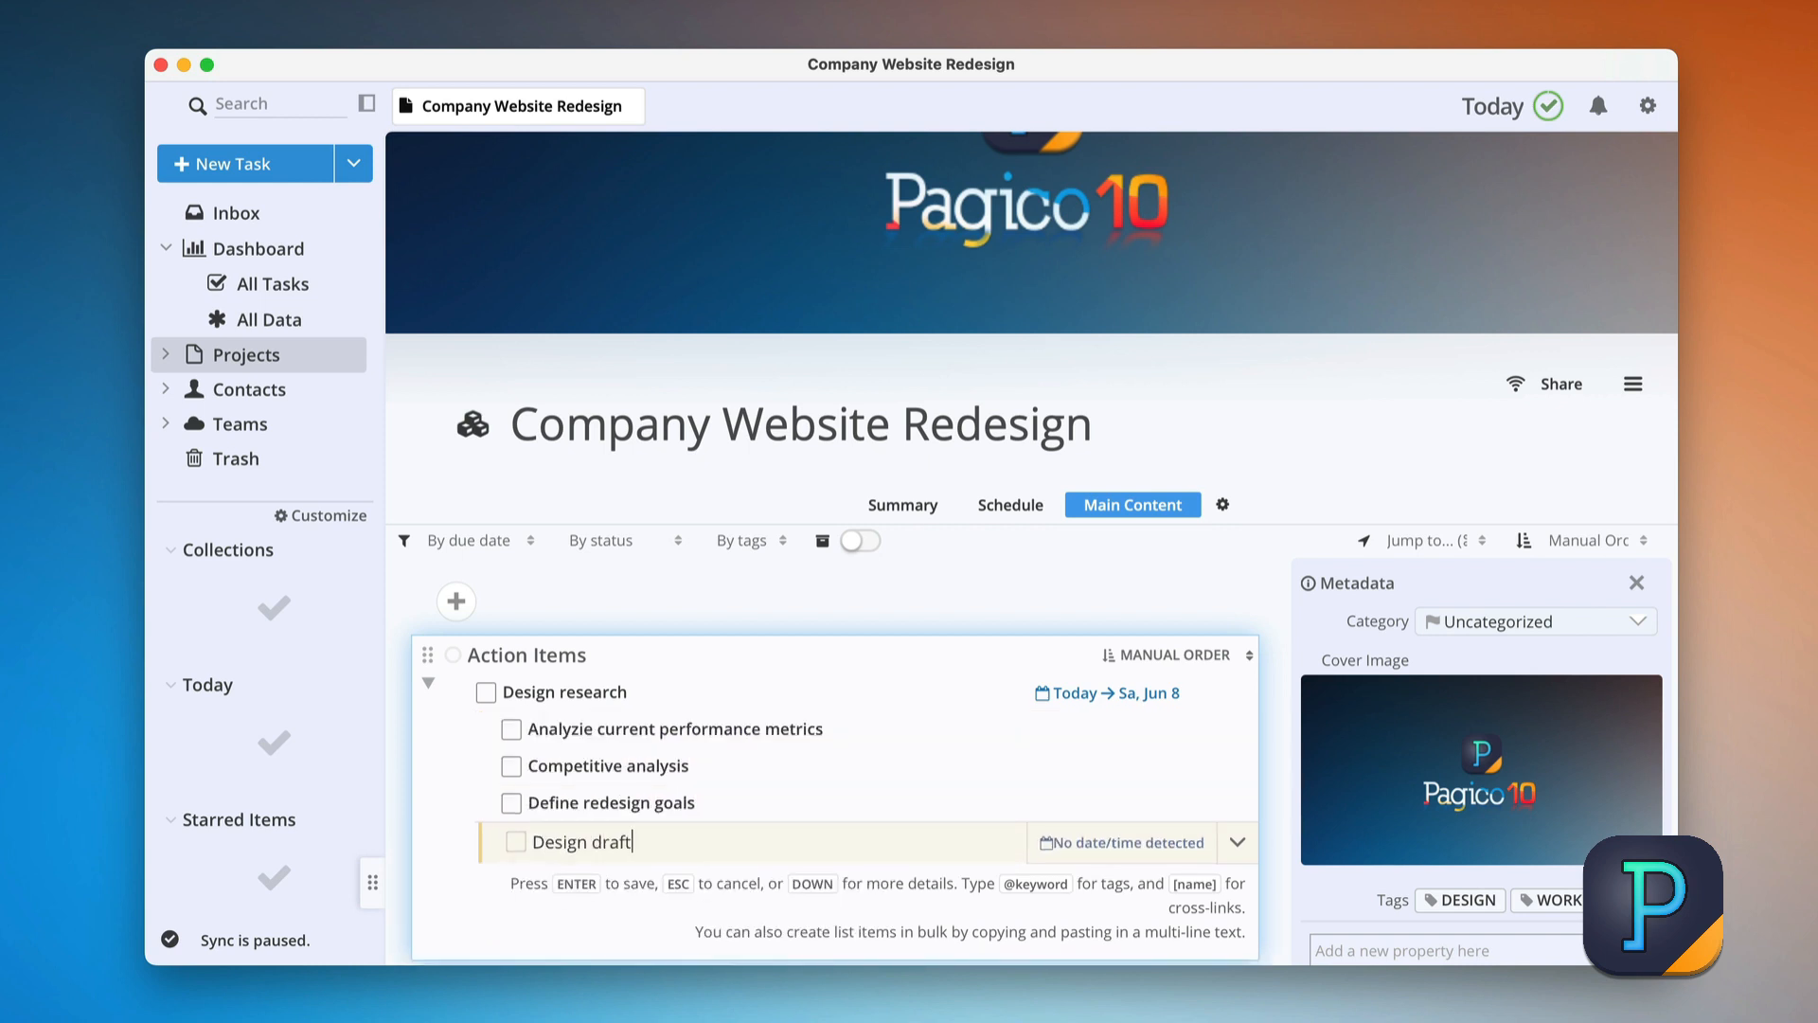
type("s")
key("Return")
type("Static mockups")
key("Return")
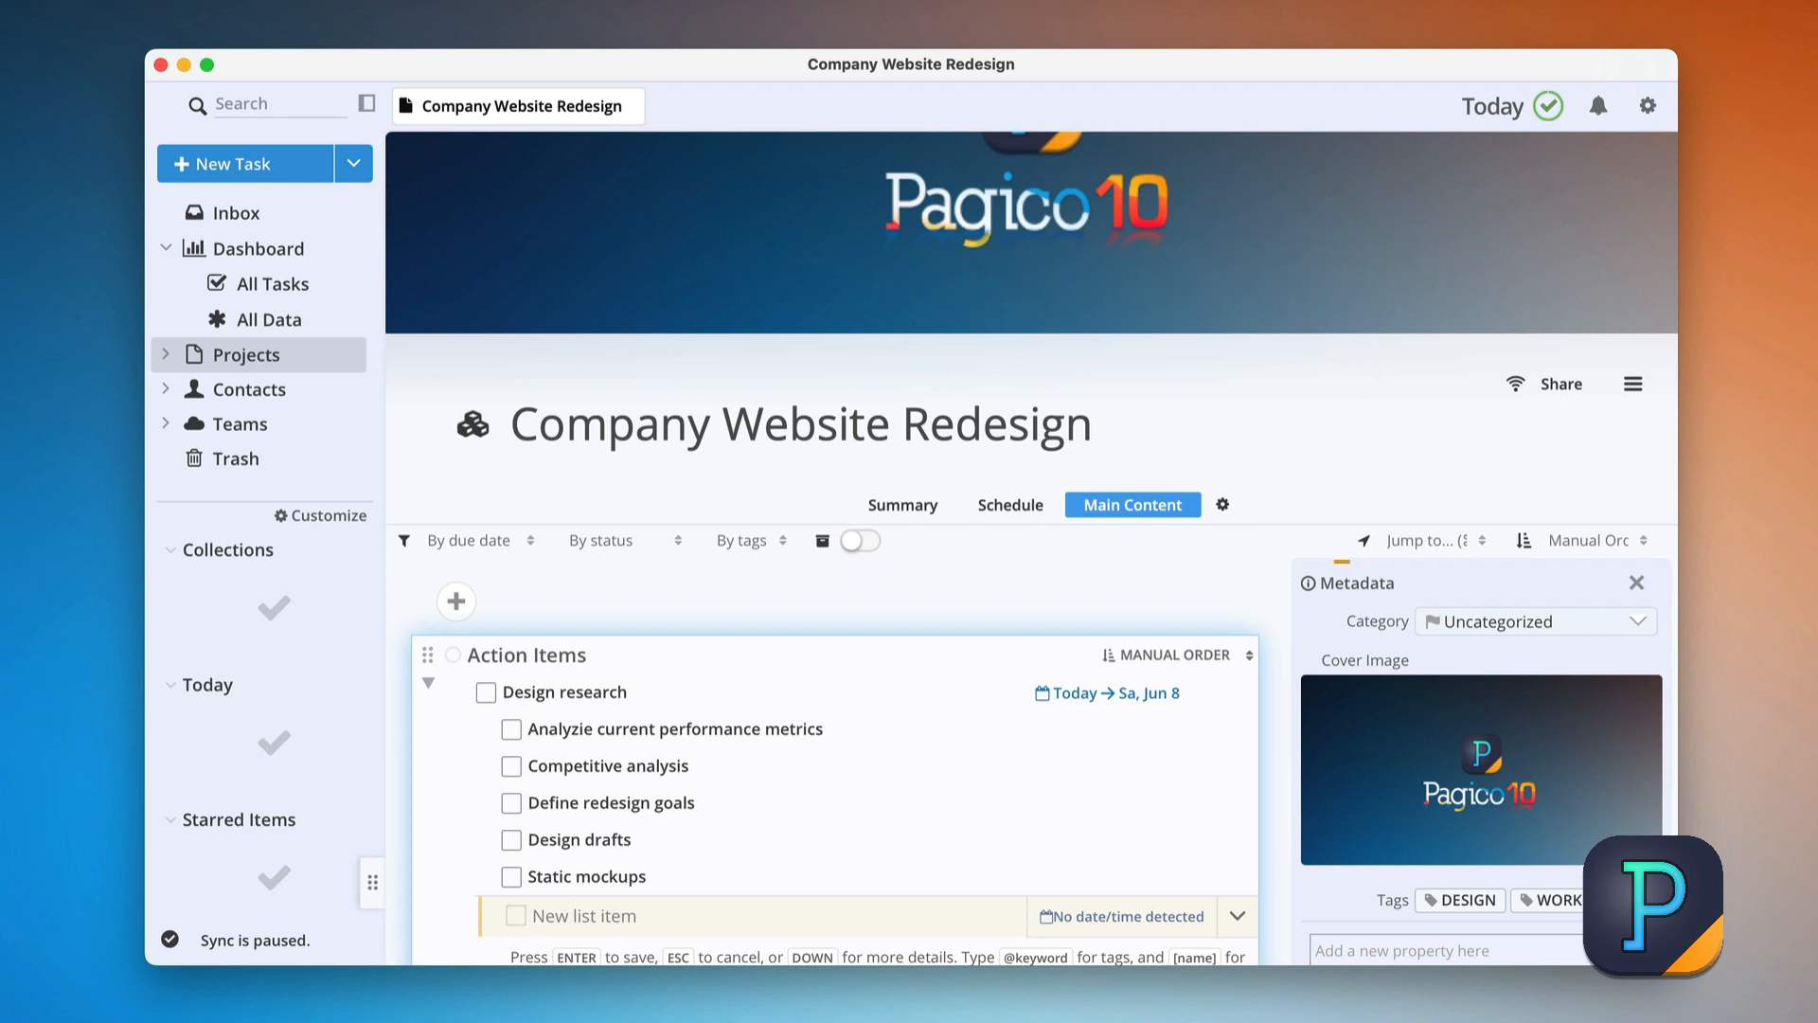
Add a top-level item "Development" to the Action Items list, scheduled from June 8 to June 15.
key("super+bracketleft")
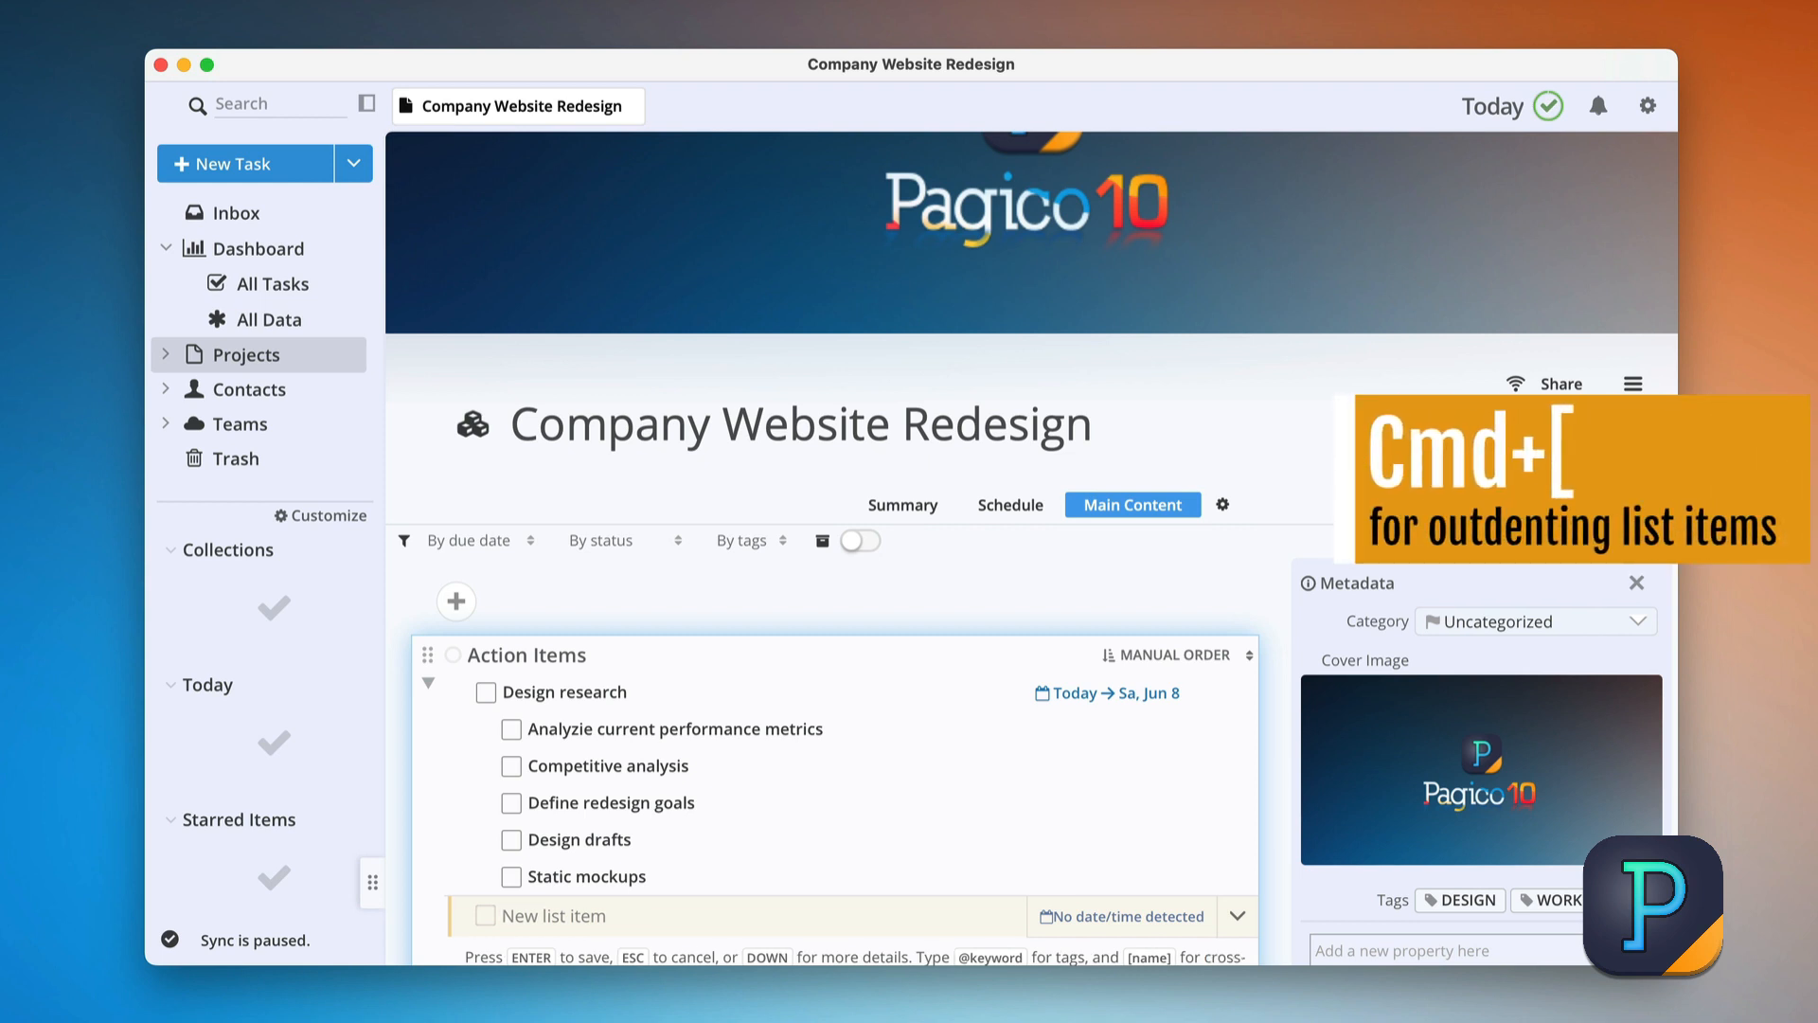
type("Dev")
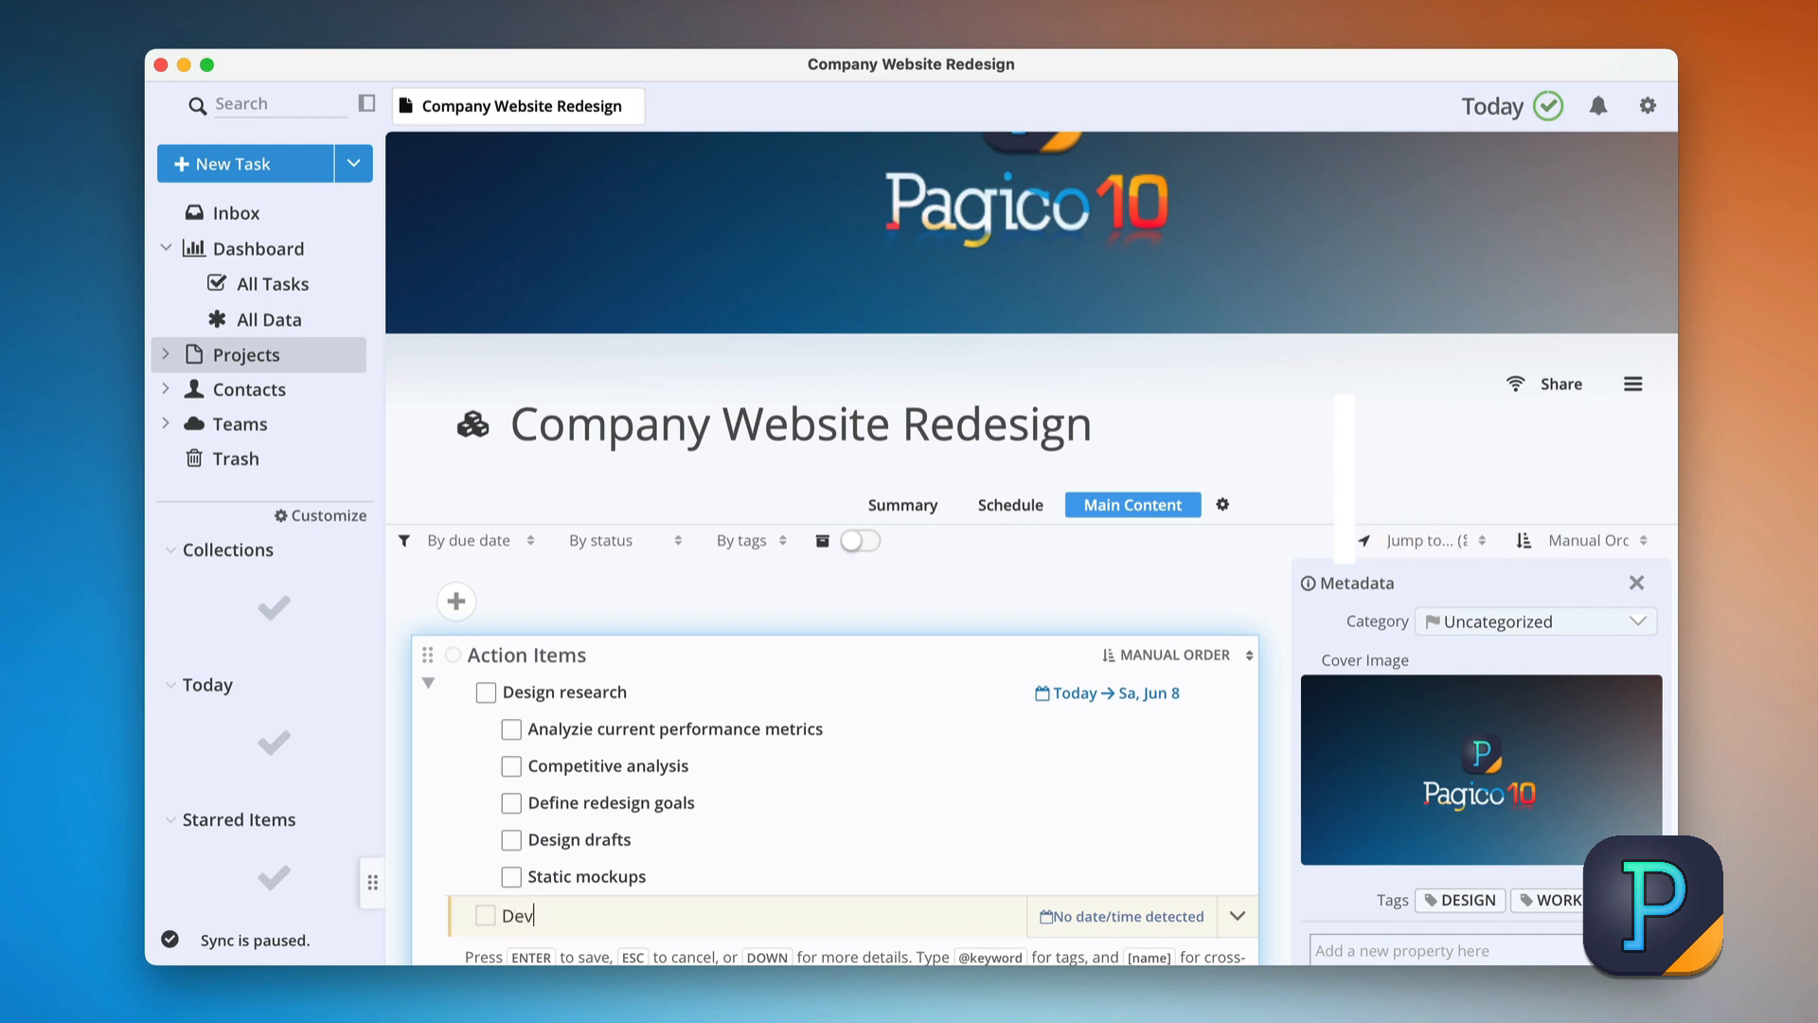
type("elopment jun 8 - june 10")
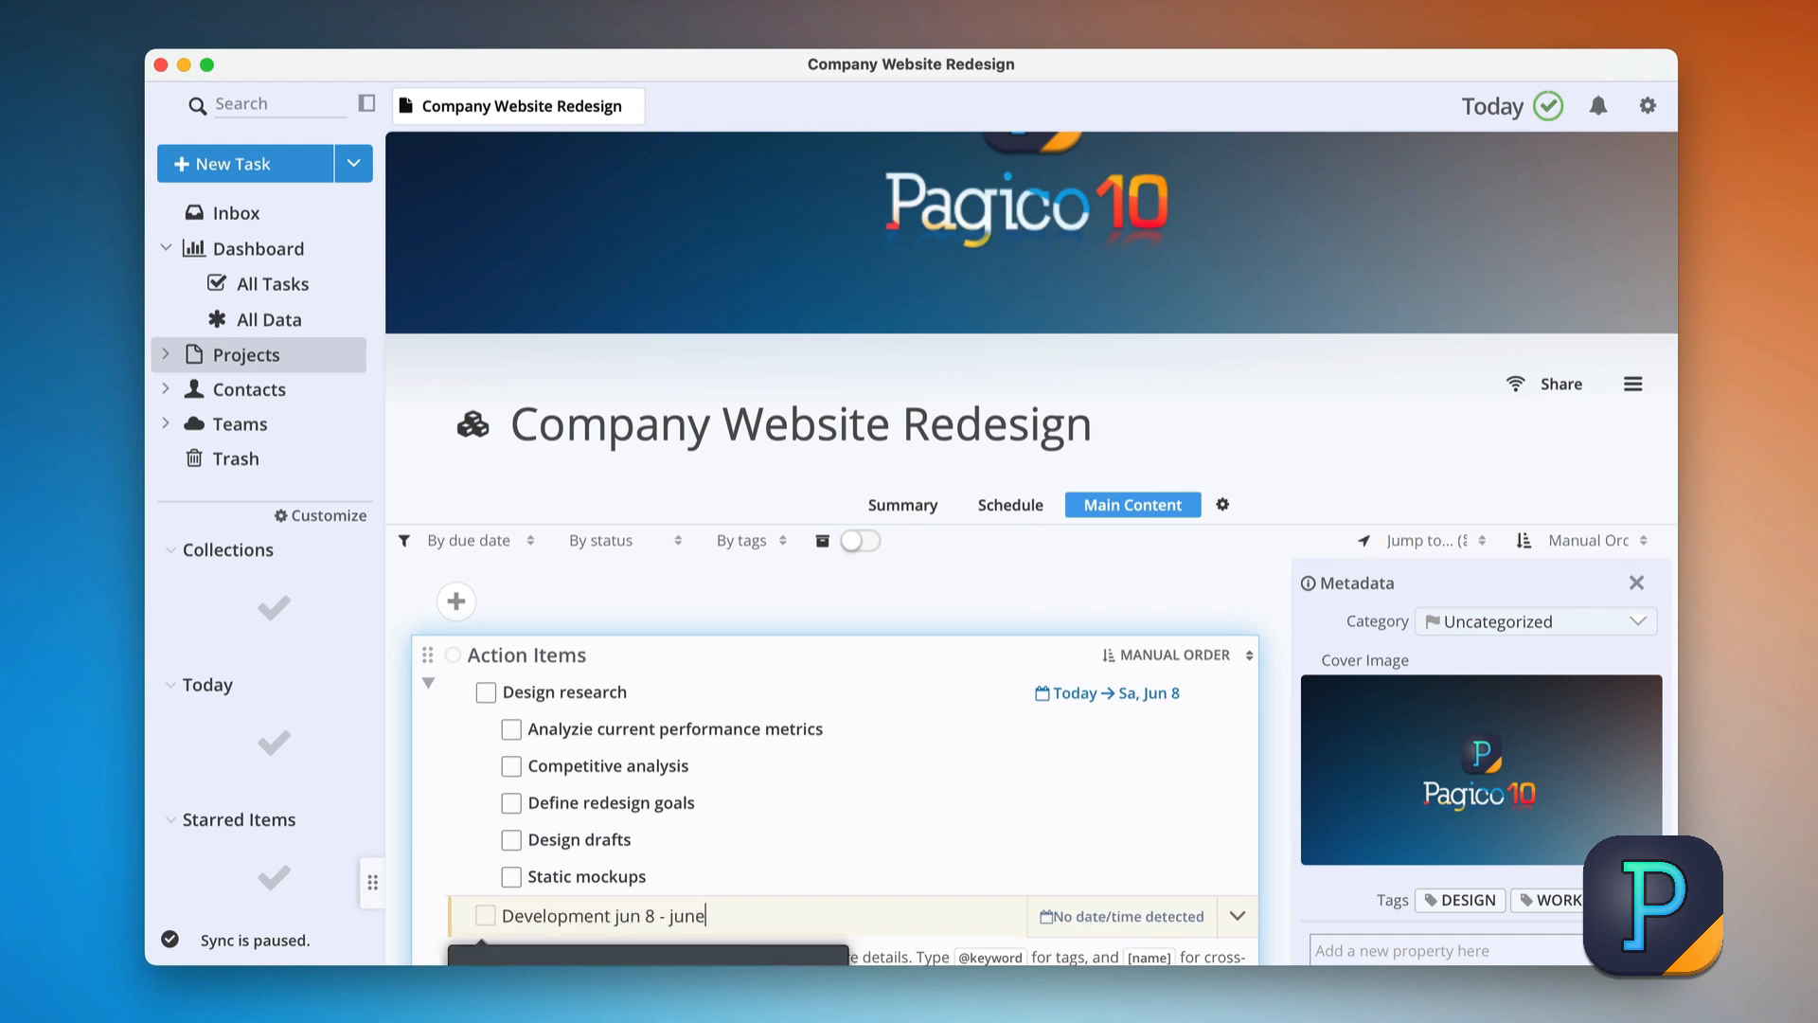
key("Return")
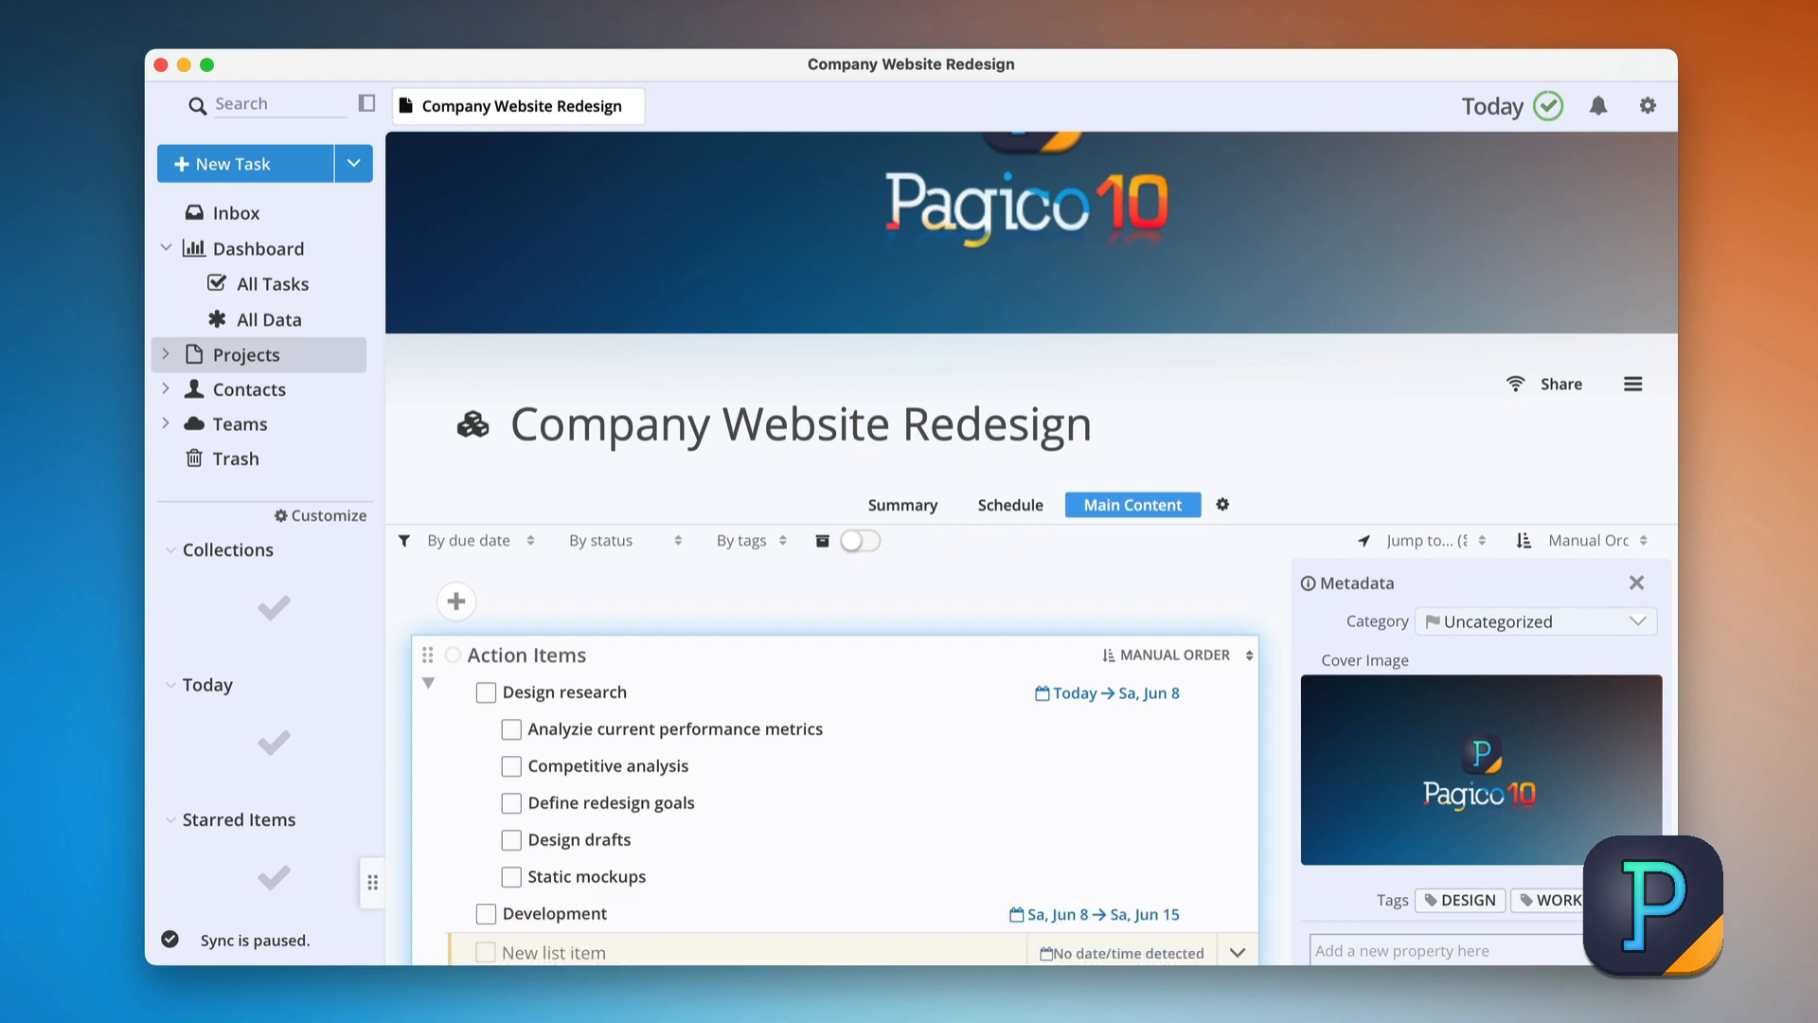
Add the sub-items "Dynamic mockups" and "Implementation" under Development.
key("Tab")
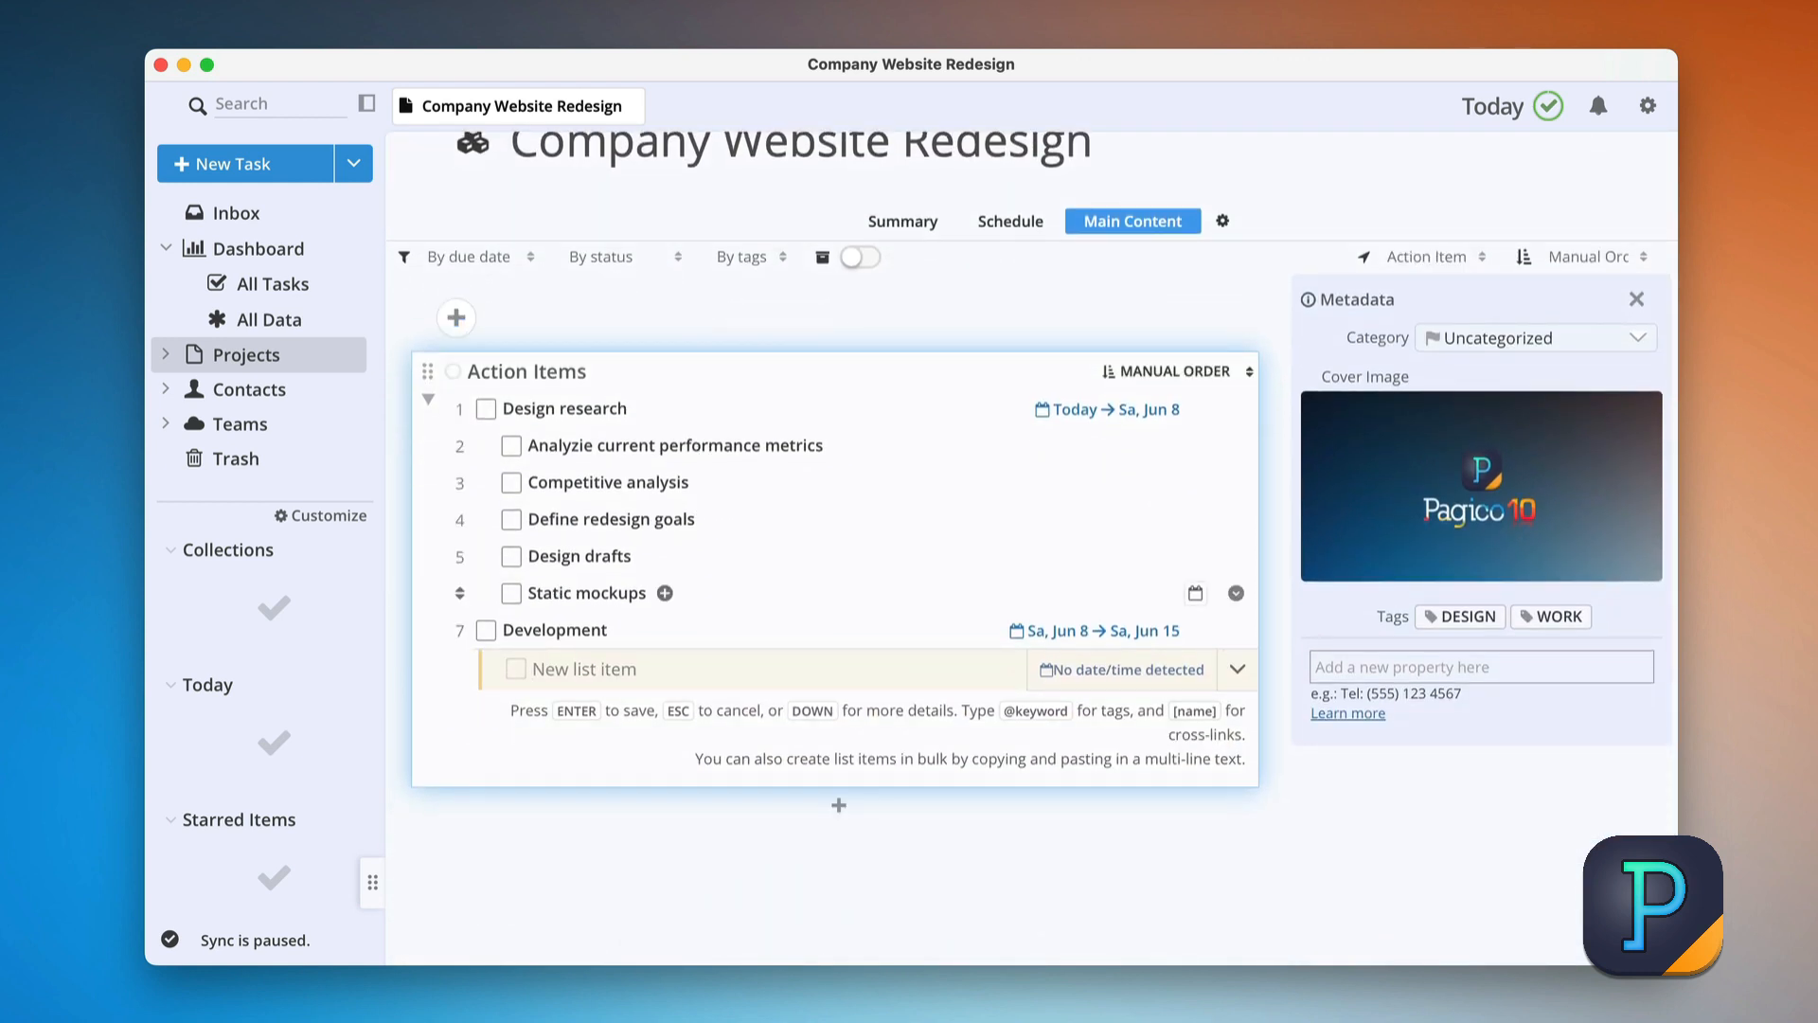
type("Dynamic mockups")
key("Return")
type("Implementation")
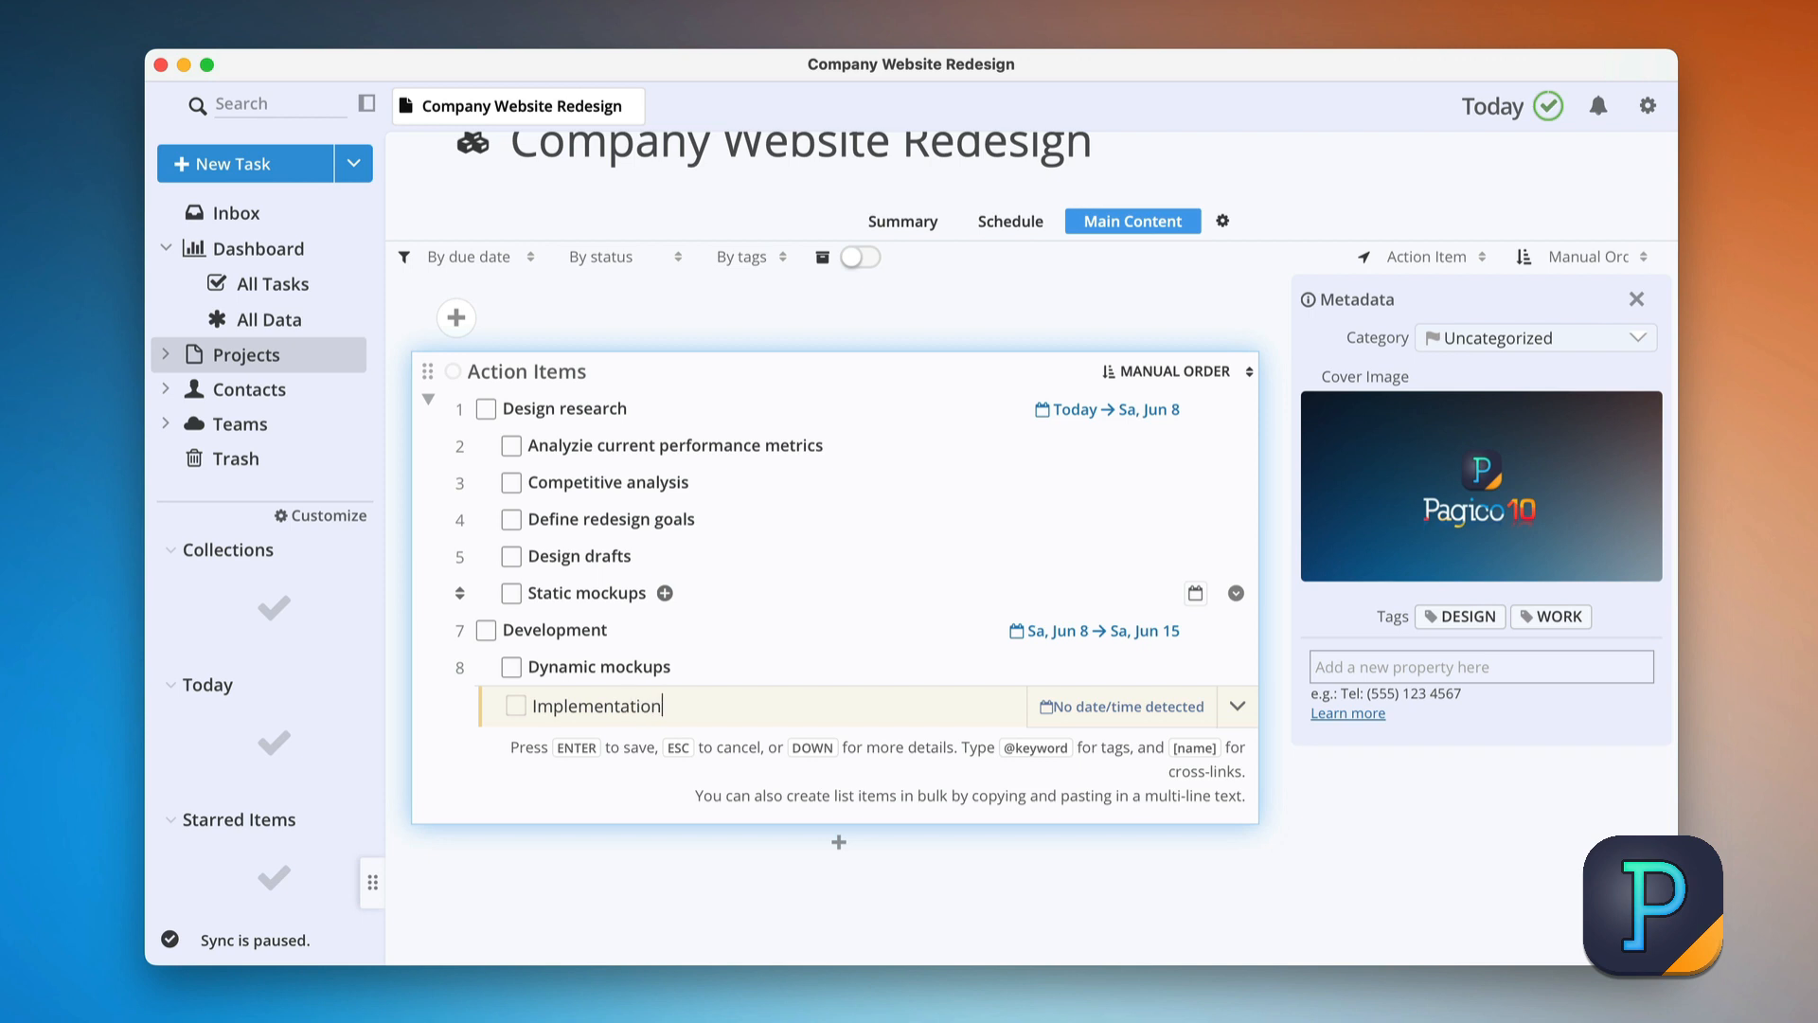
key("Return")
Add a top-level item "Testing" to the Action Items list, scheduled from June 16 to June 28.
key("shift+Tab")
type("Testing Jun")
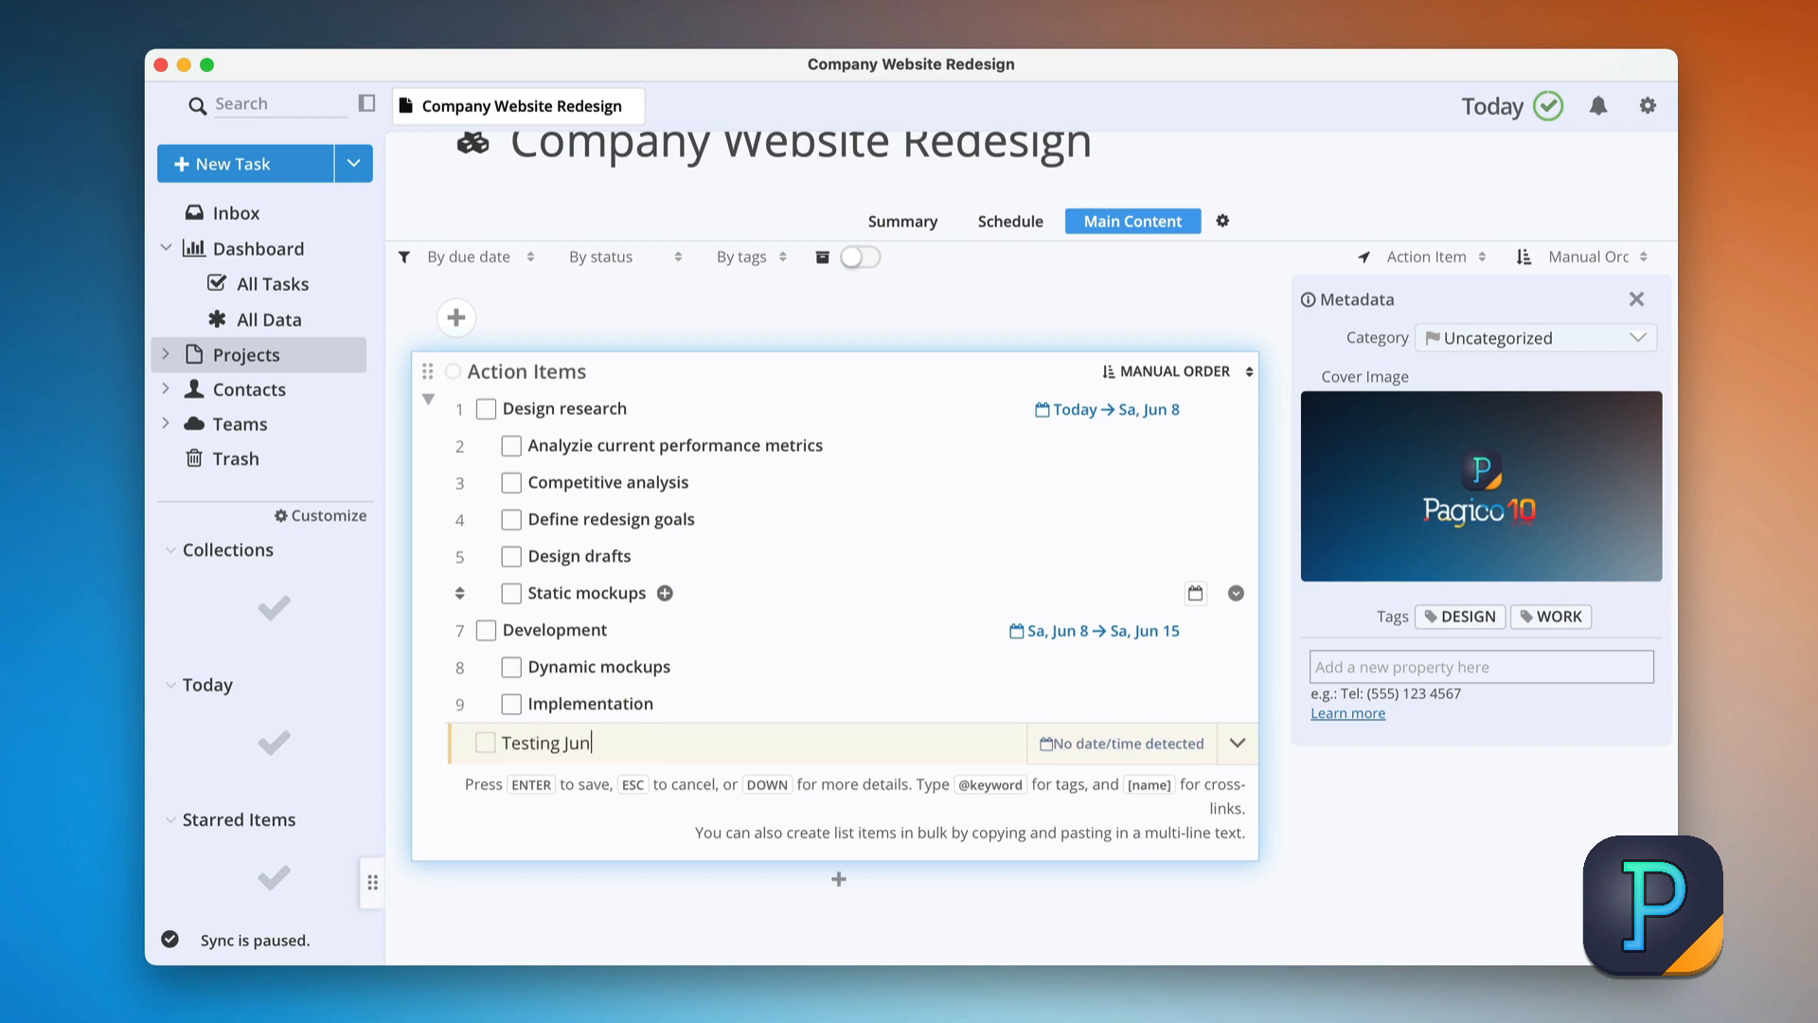
type("e 16 - June 28")
key("Return")
Add the sub-items "Internal Testing" and "A/B Testing" under Testing, then finish adding list items.
key("Tab")
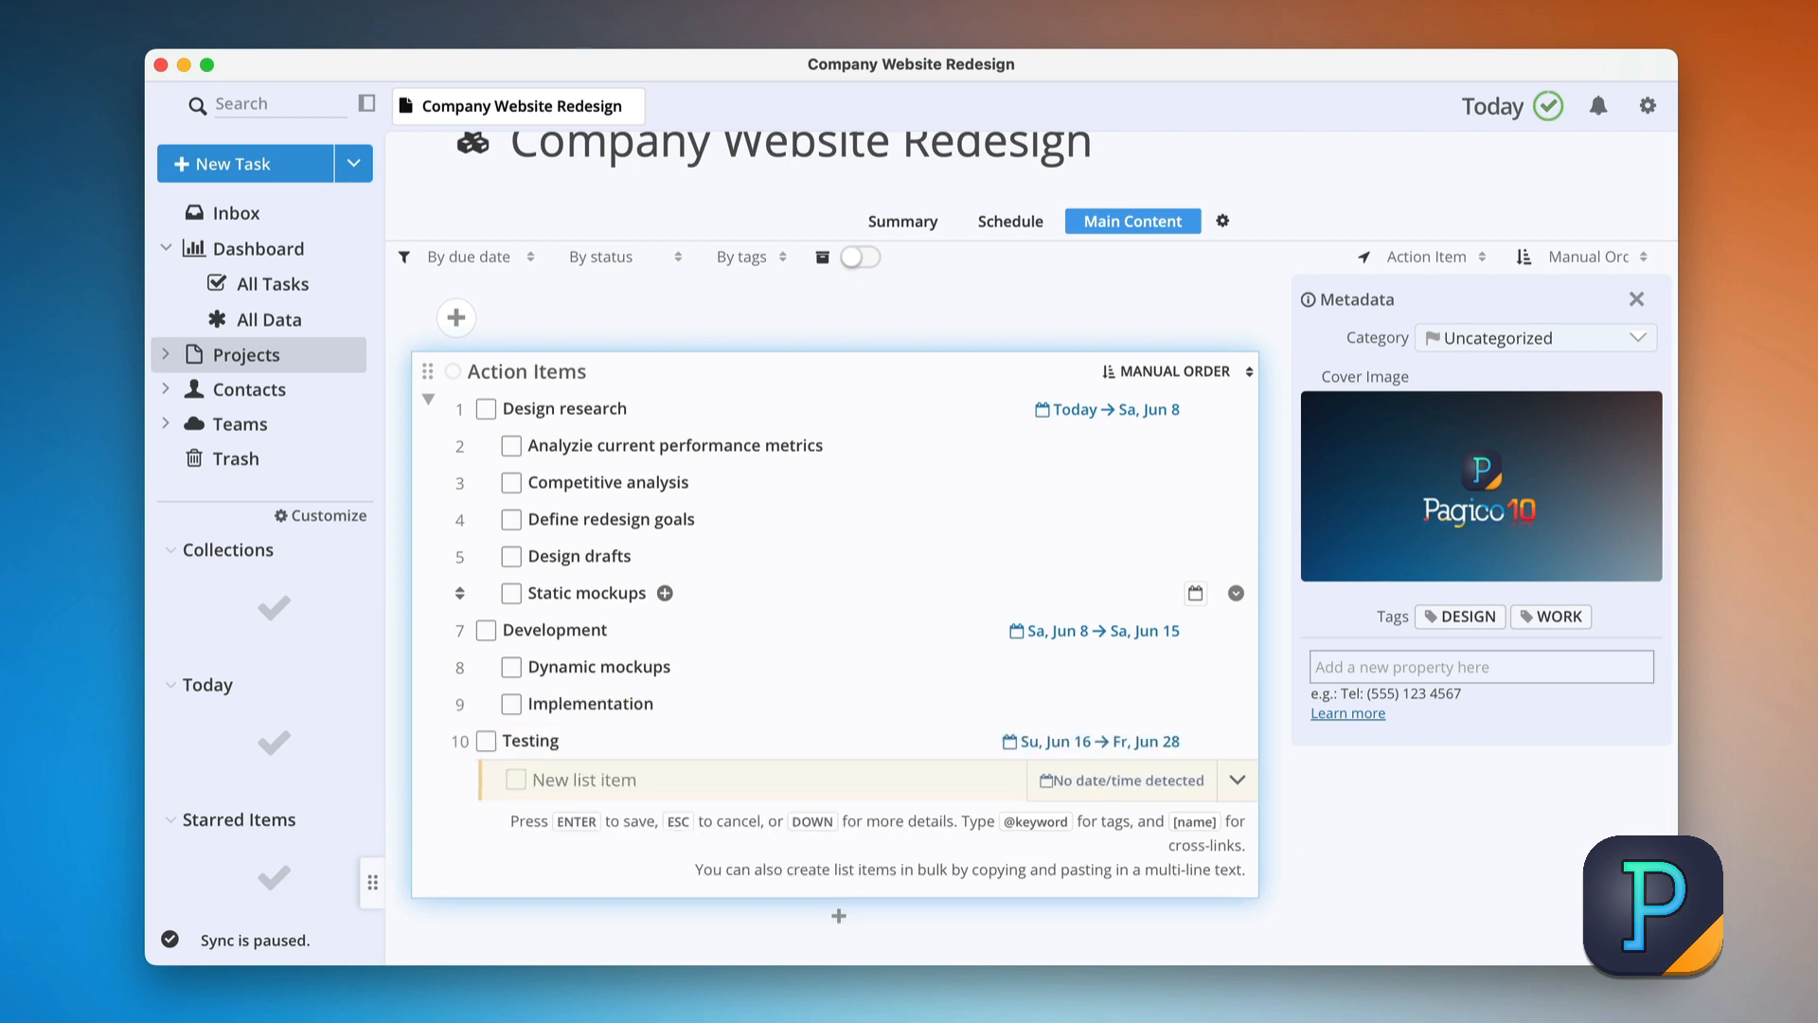
type("Internal Testing")
key("Return")
type("A/B Testing")
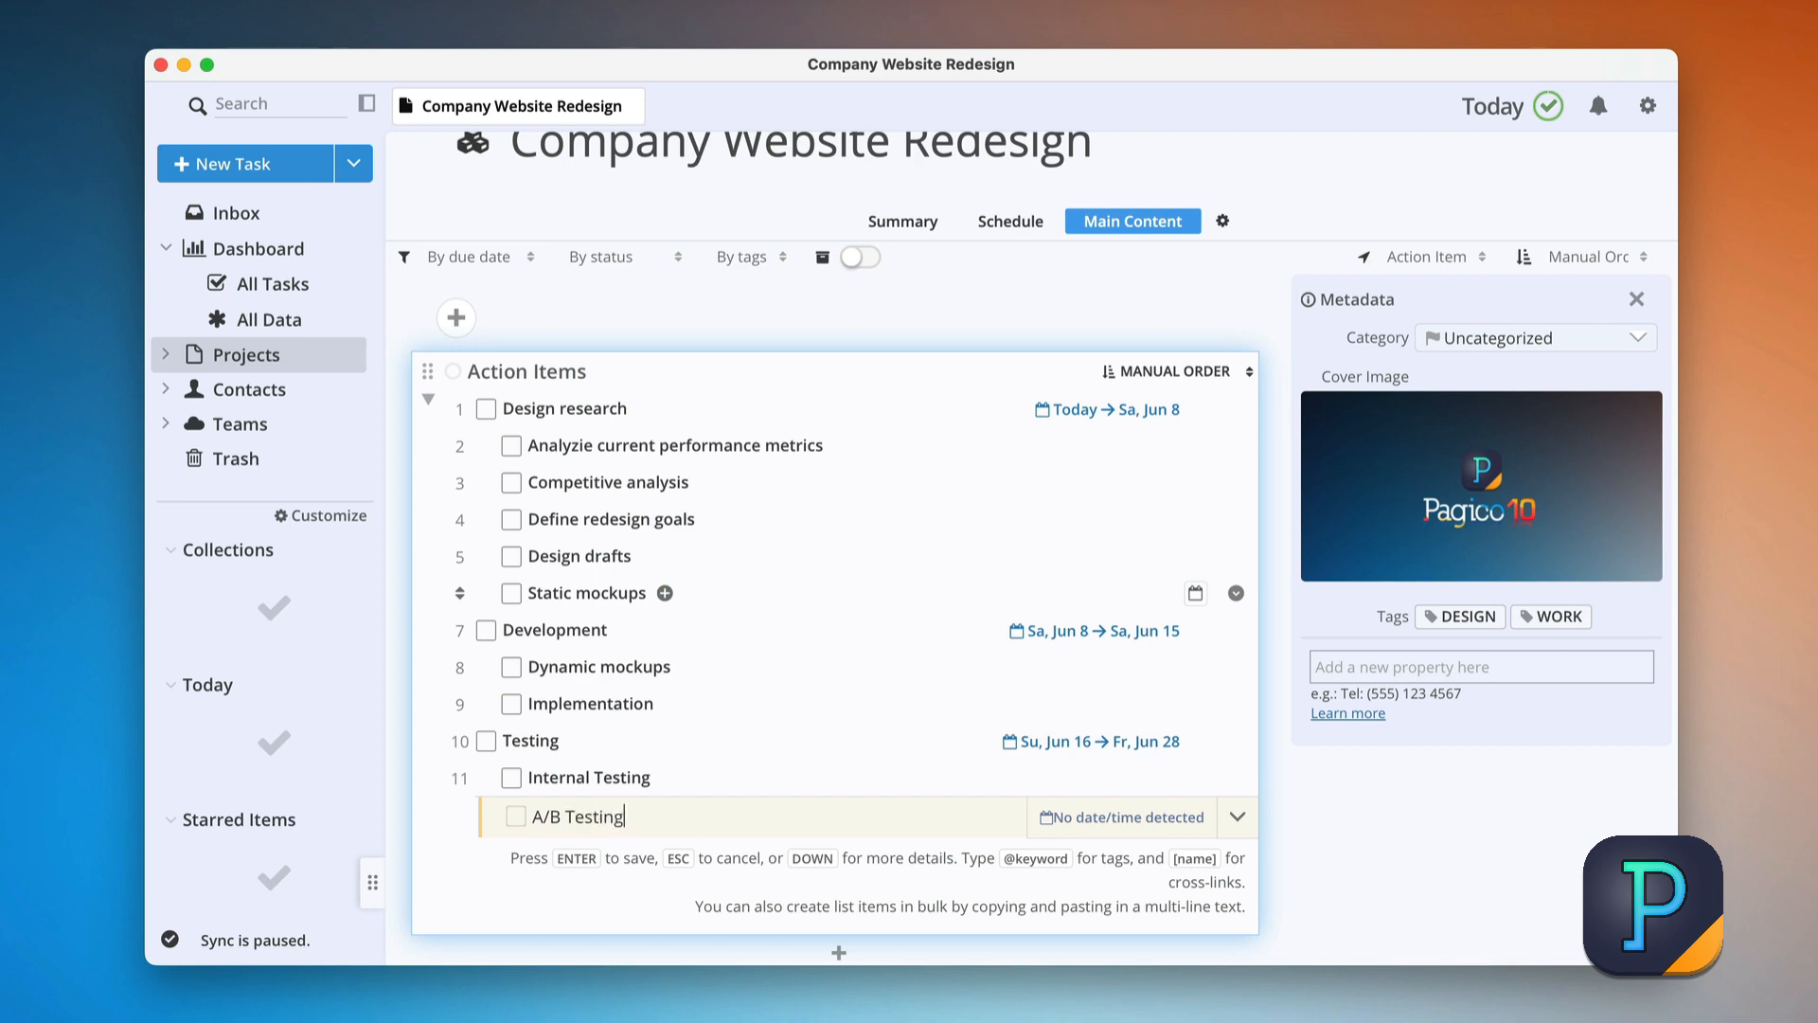
key("Return")
key("Escape")
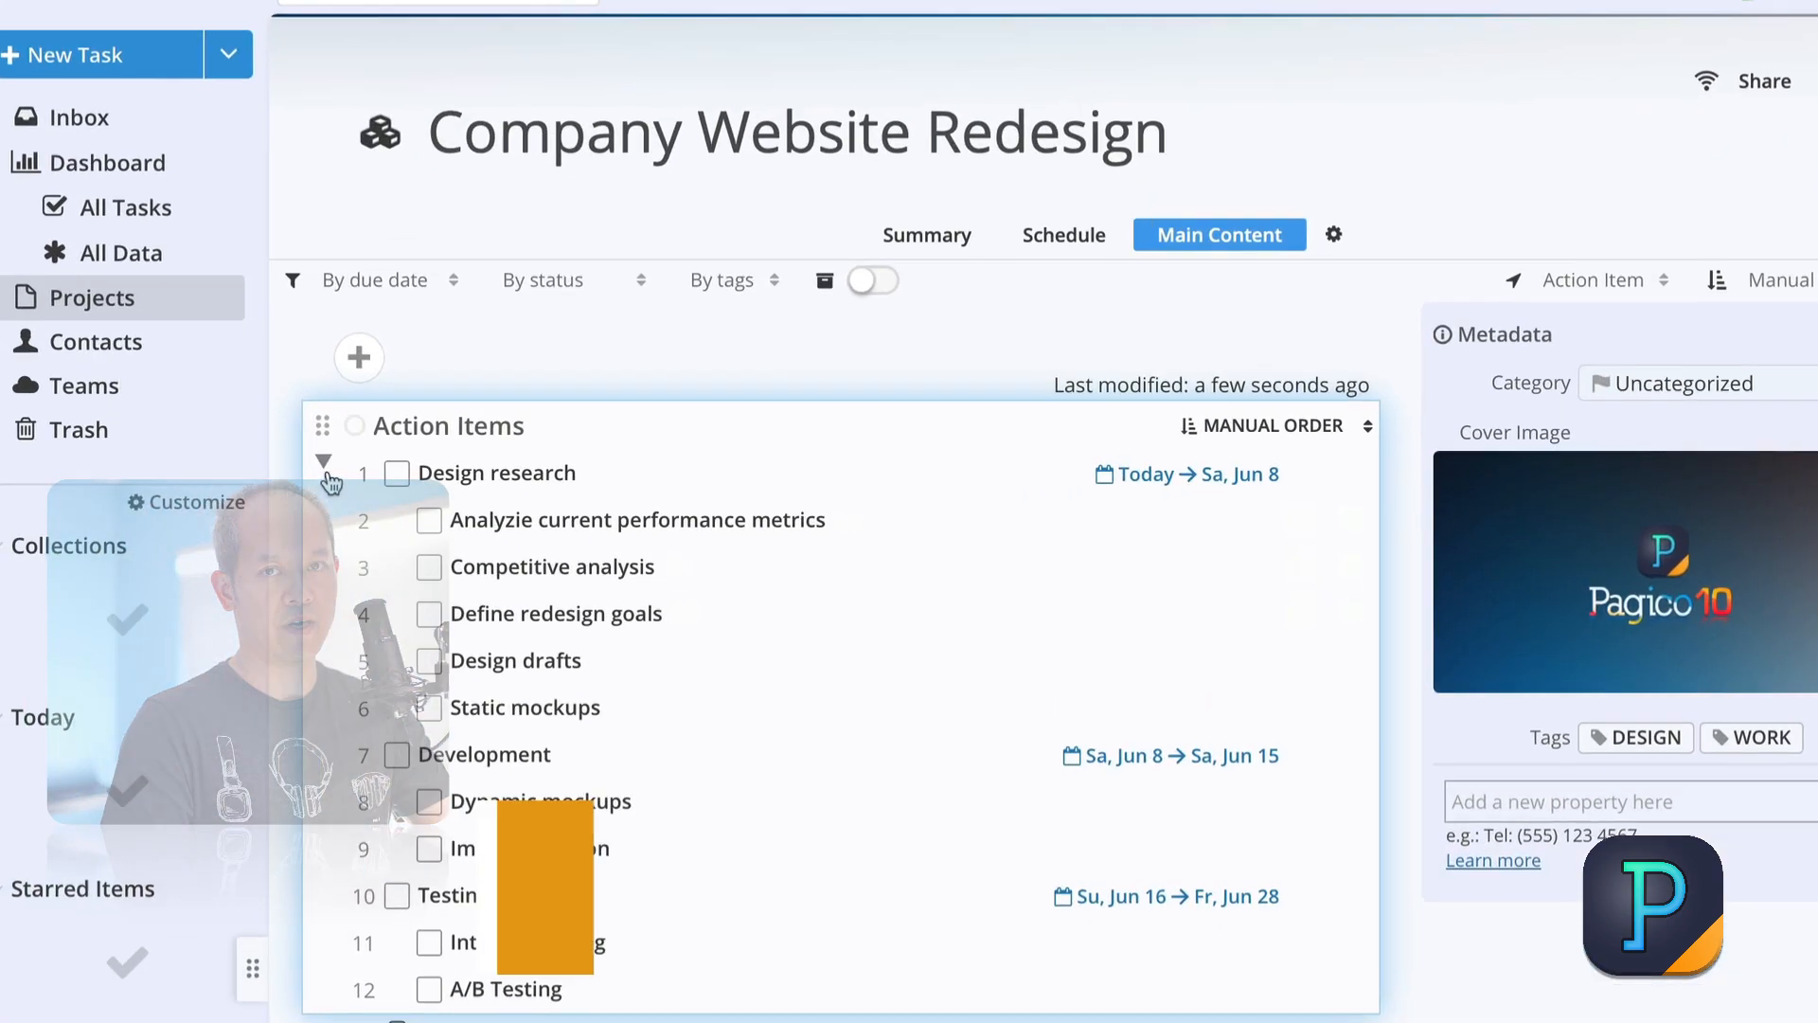
Mark the sub-items "Analyzie current performance metrics" and "Competitive analysis" as completed, and leave the Action Items list collapsed.
left_click(324, 464)
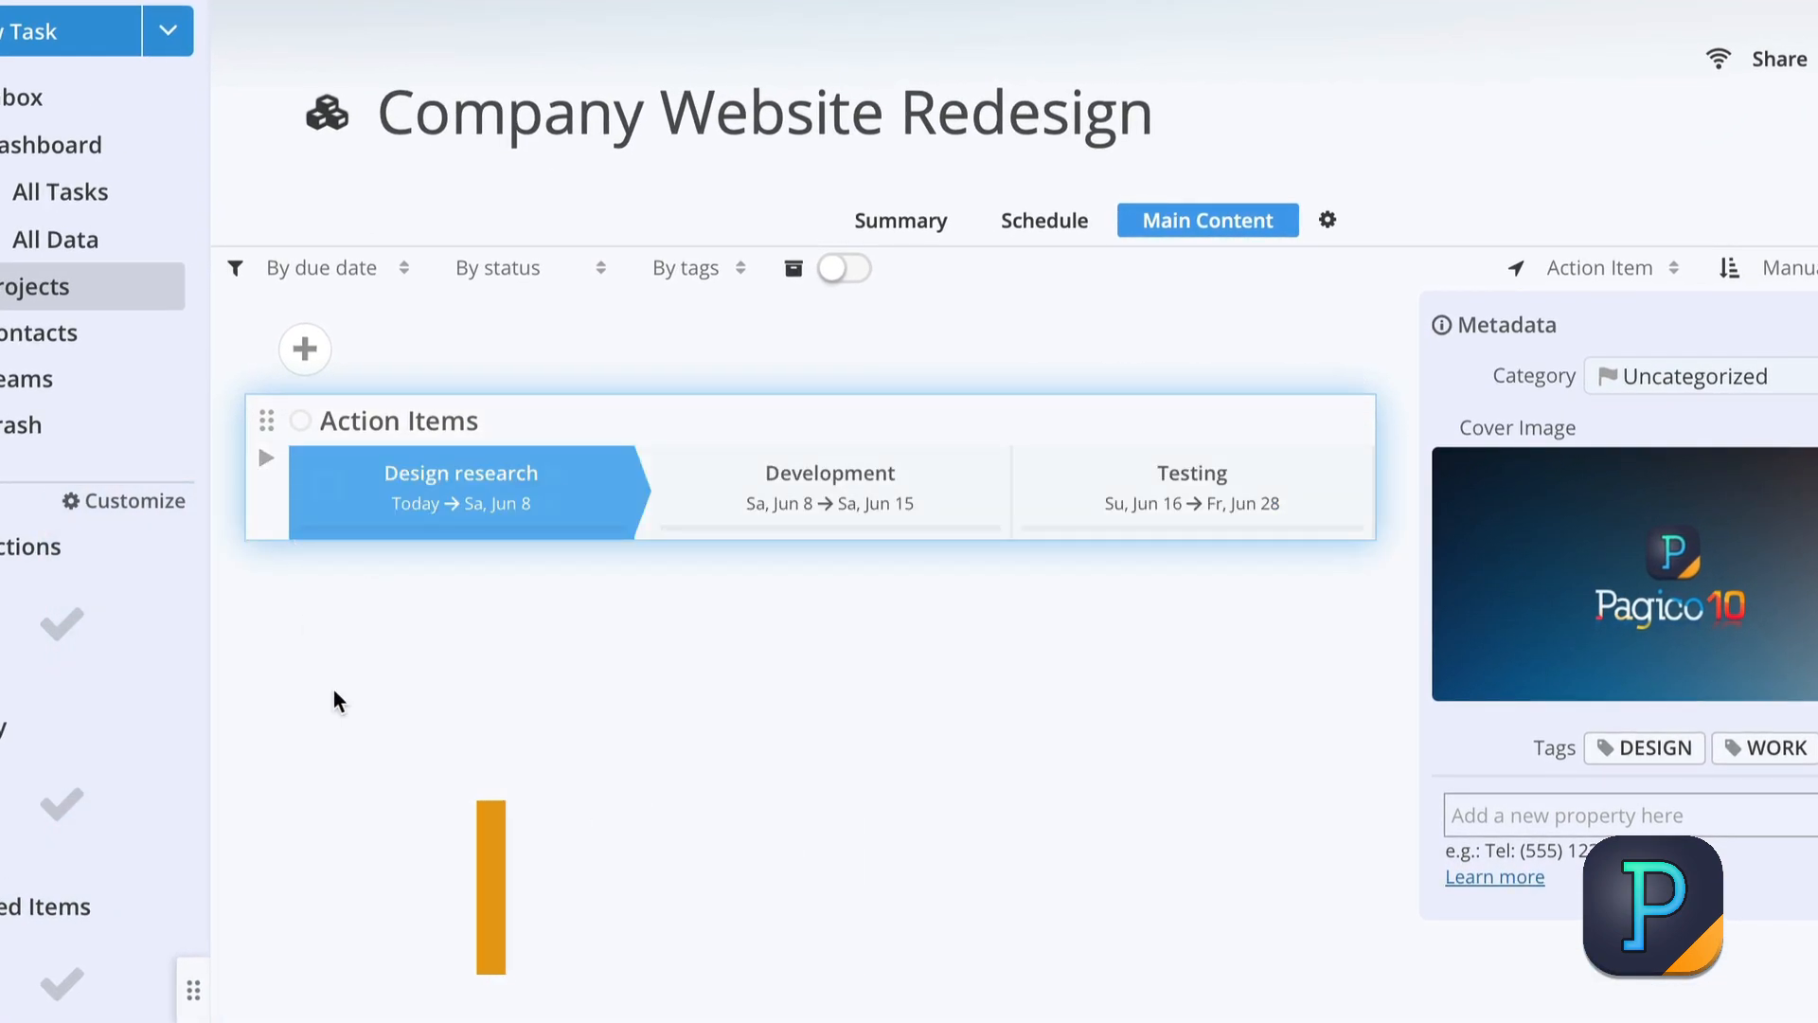
mouse_move(373, 572)
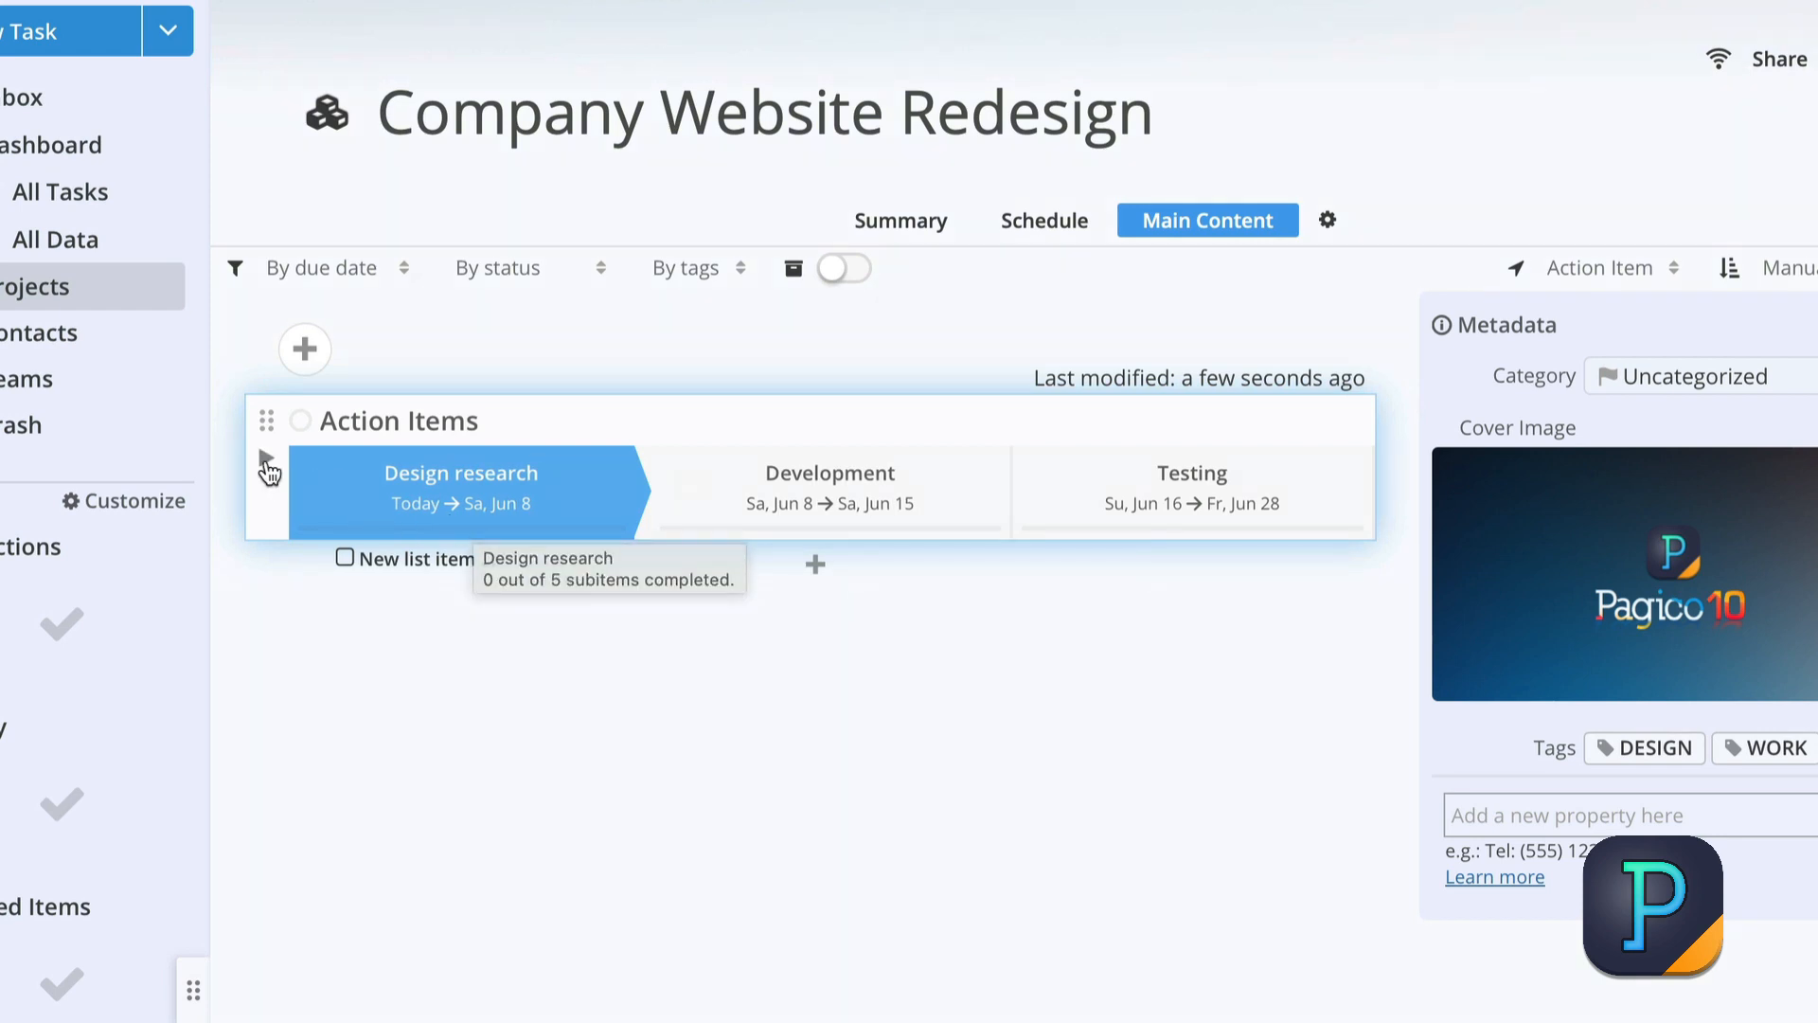
left_click(267, 457)
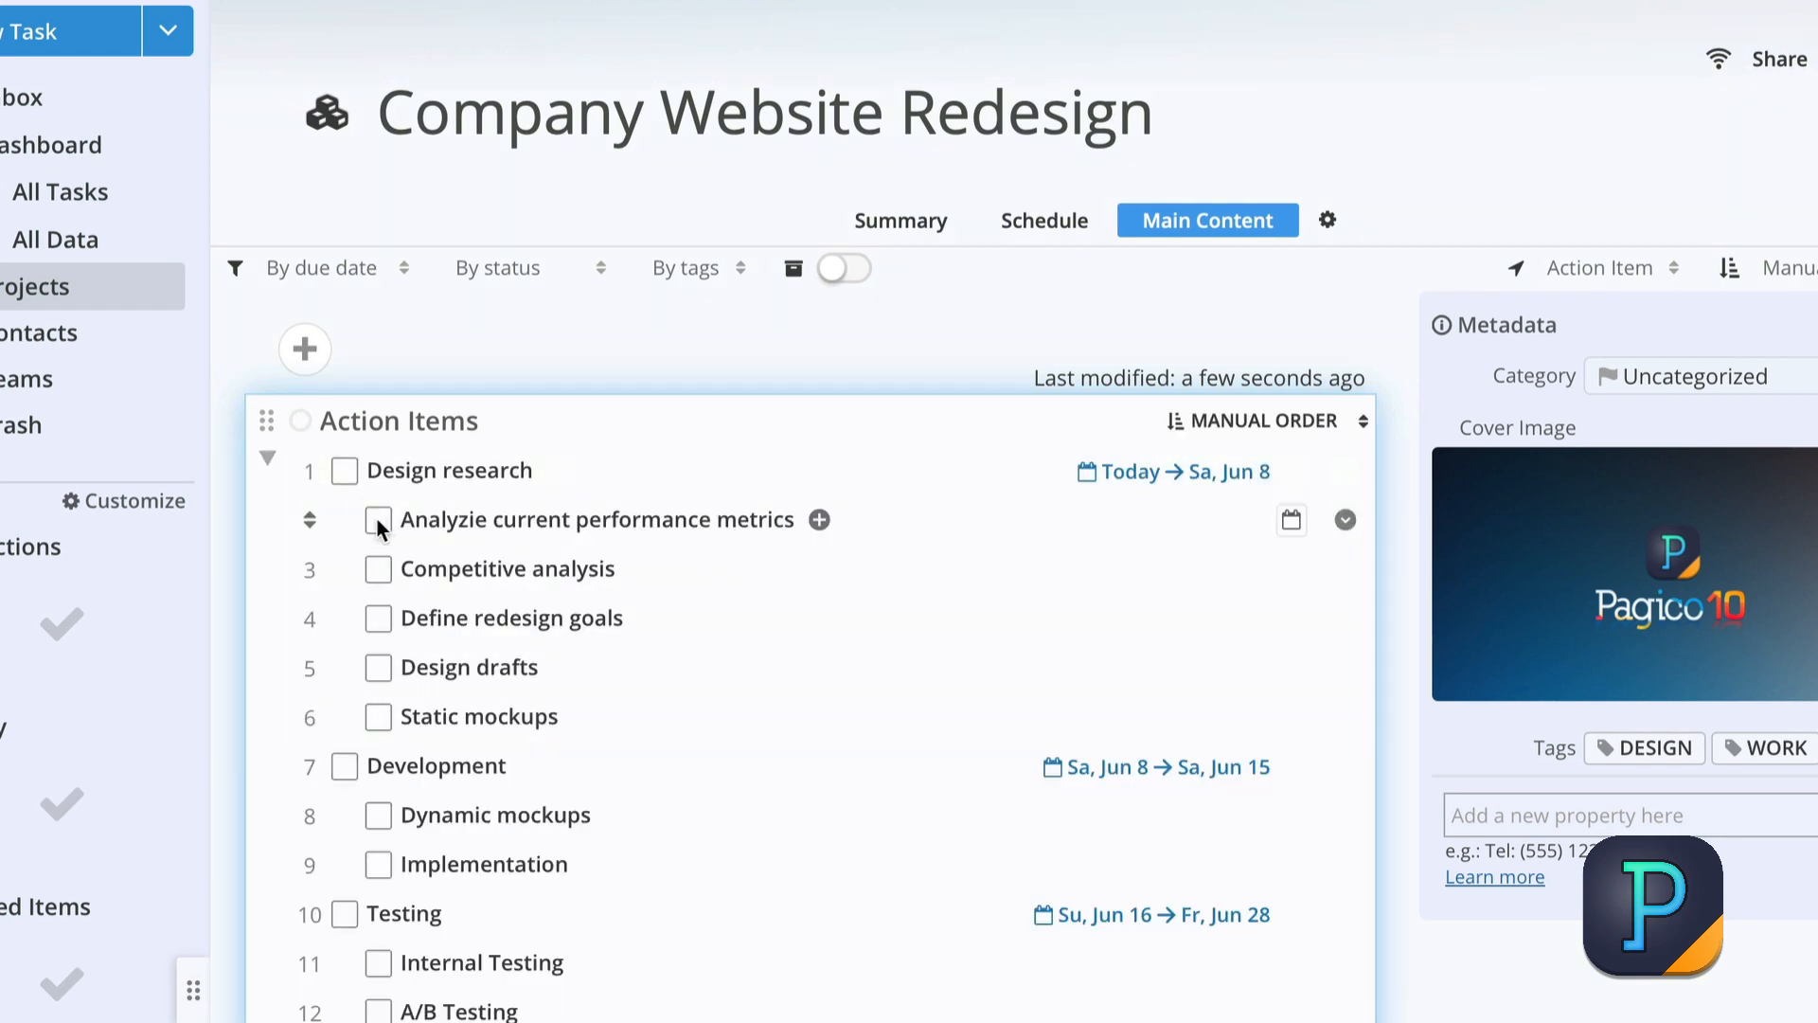
left_click(378, 520)
left_click(378, 569)
left_click(267, 461)
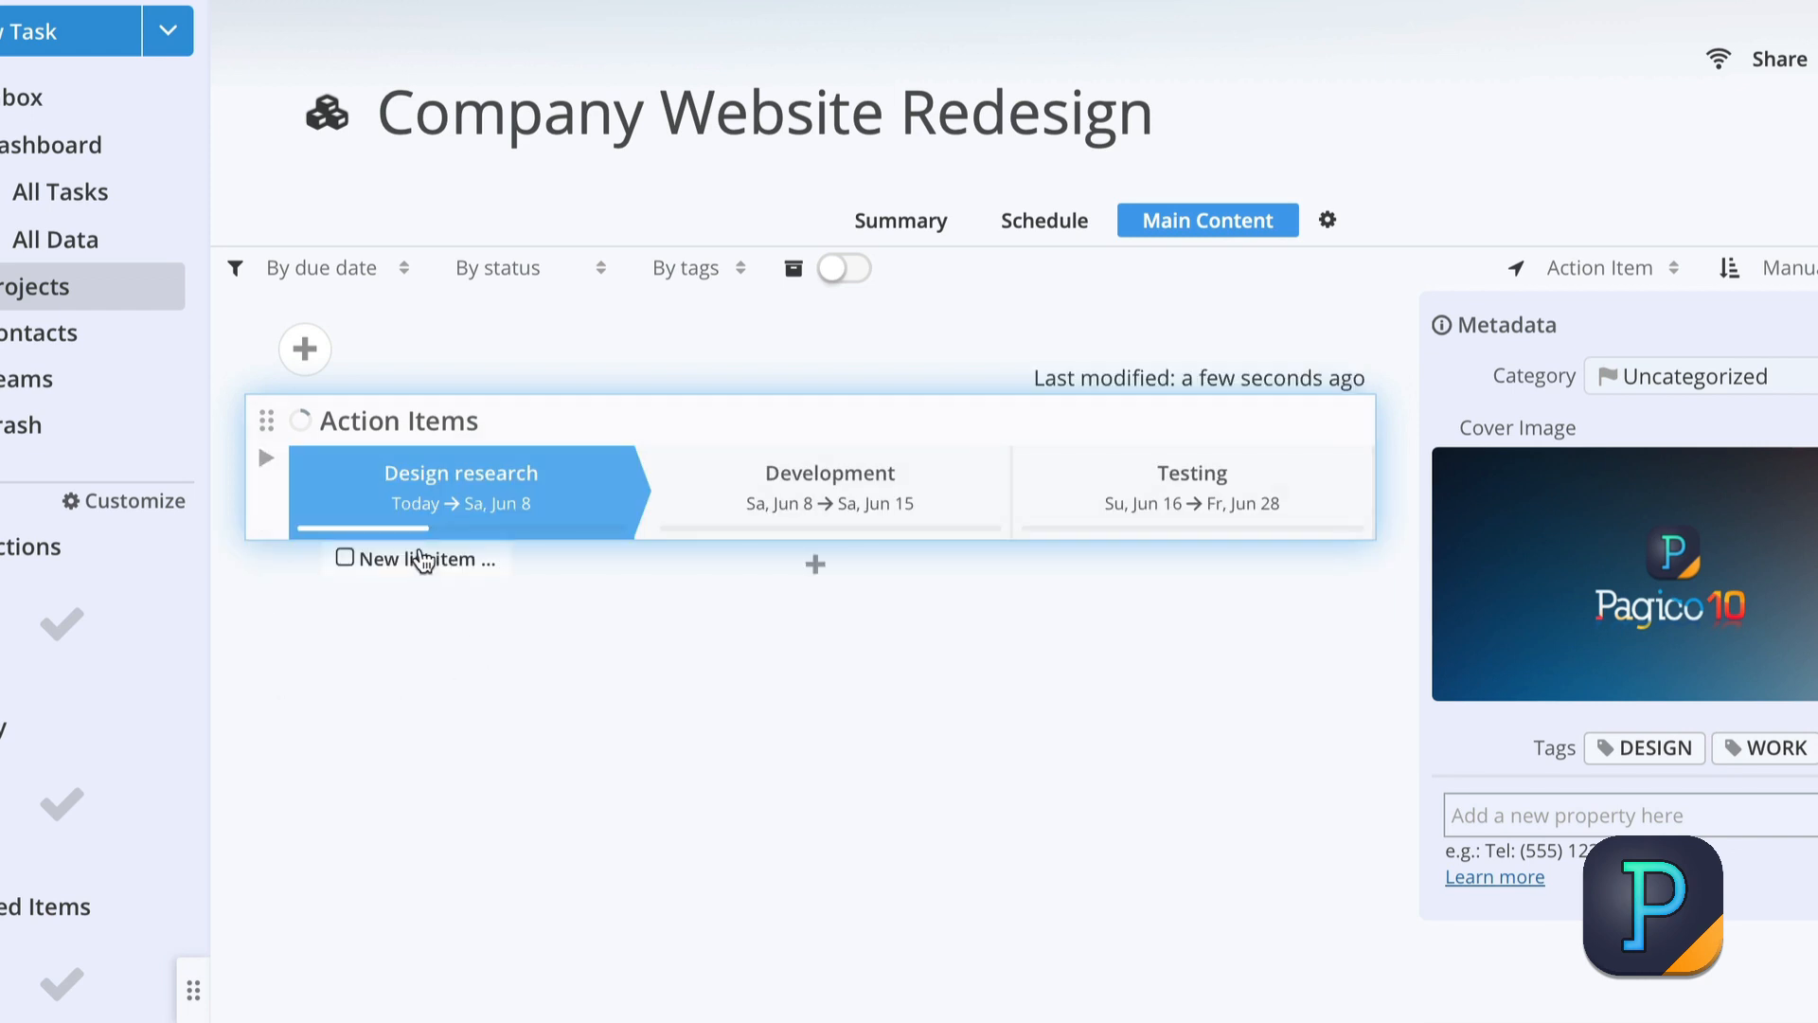
mouse_move(426, 550)
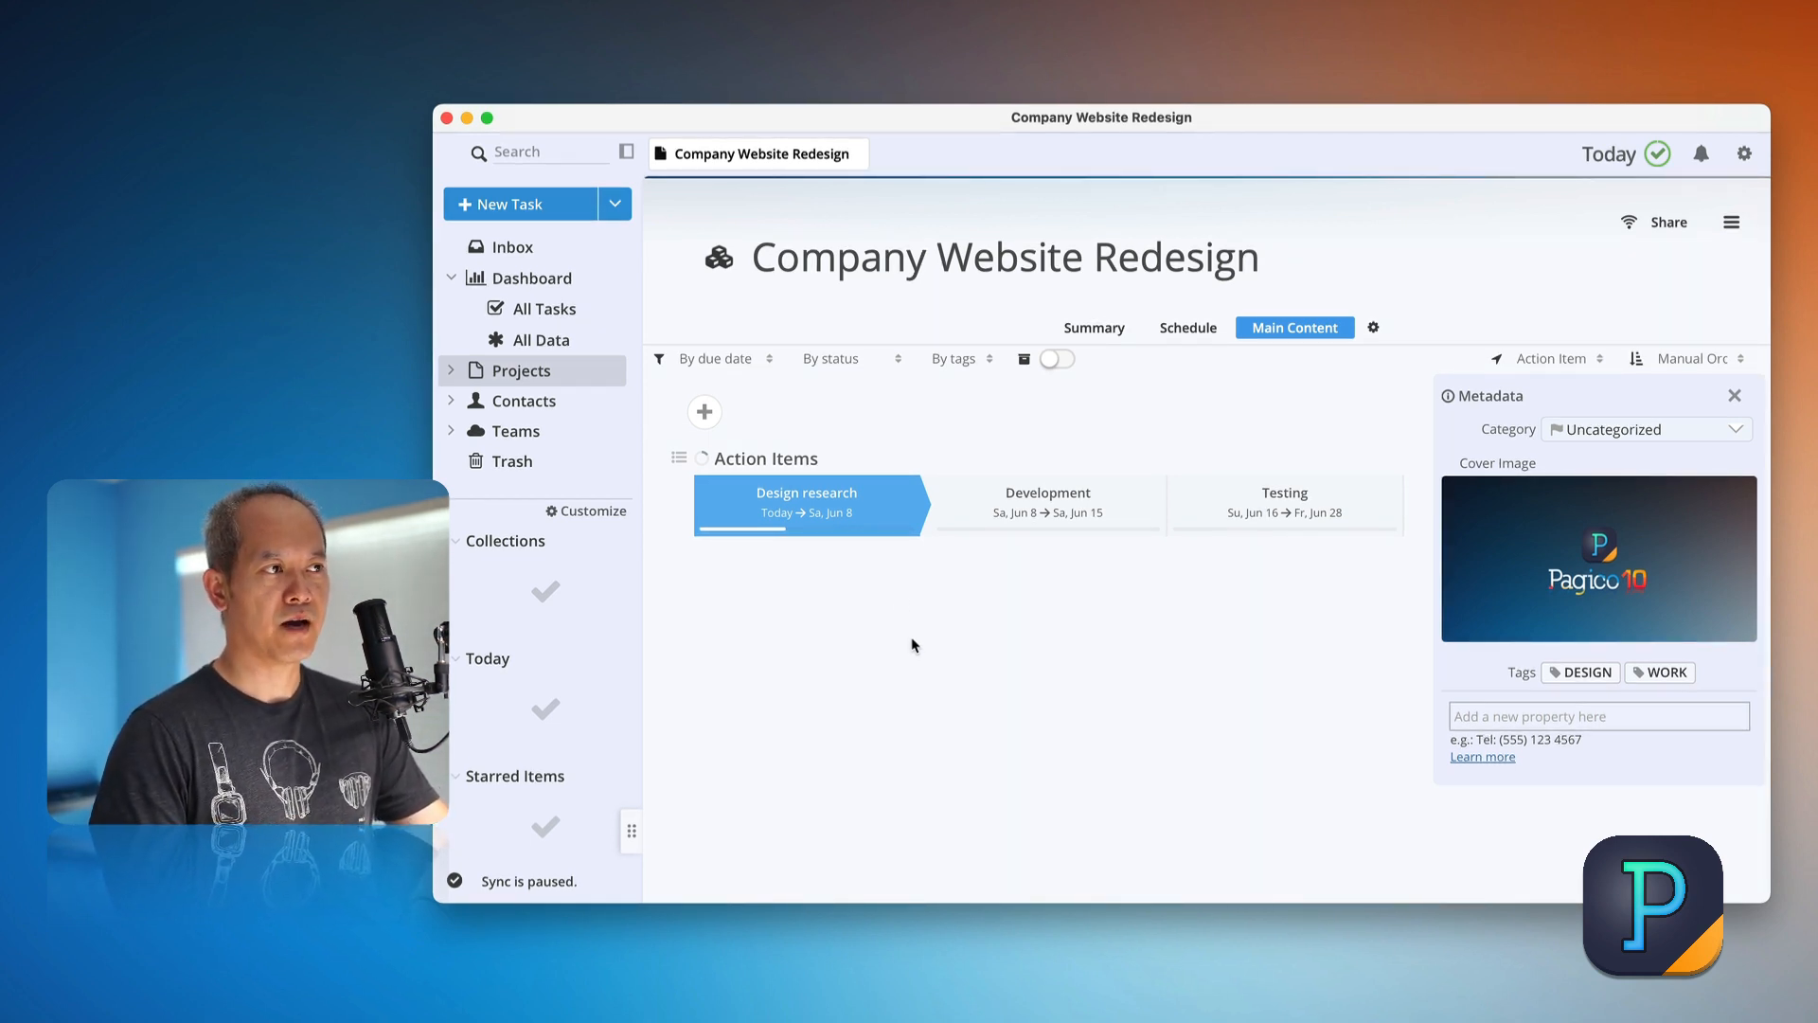
Create a new project titled "Trip to Chicago" with the tag "personal" assigned through its title.
left_click(622, 216)
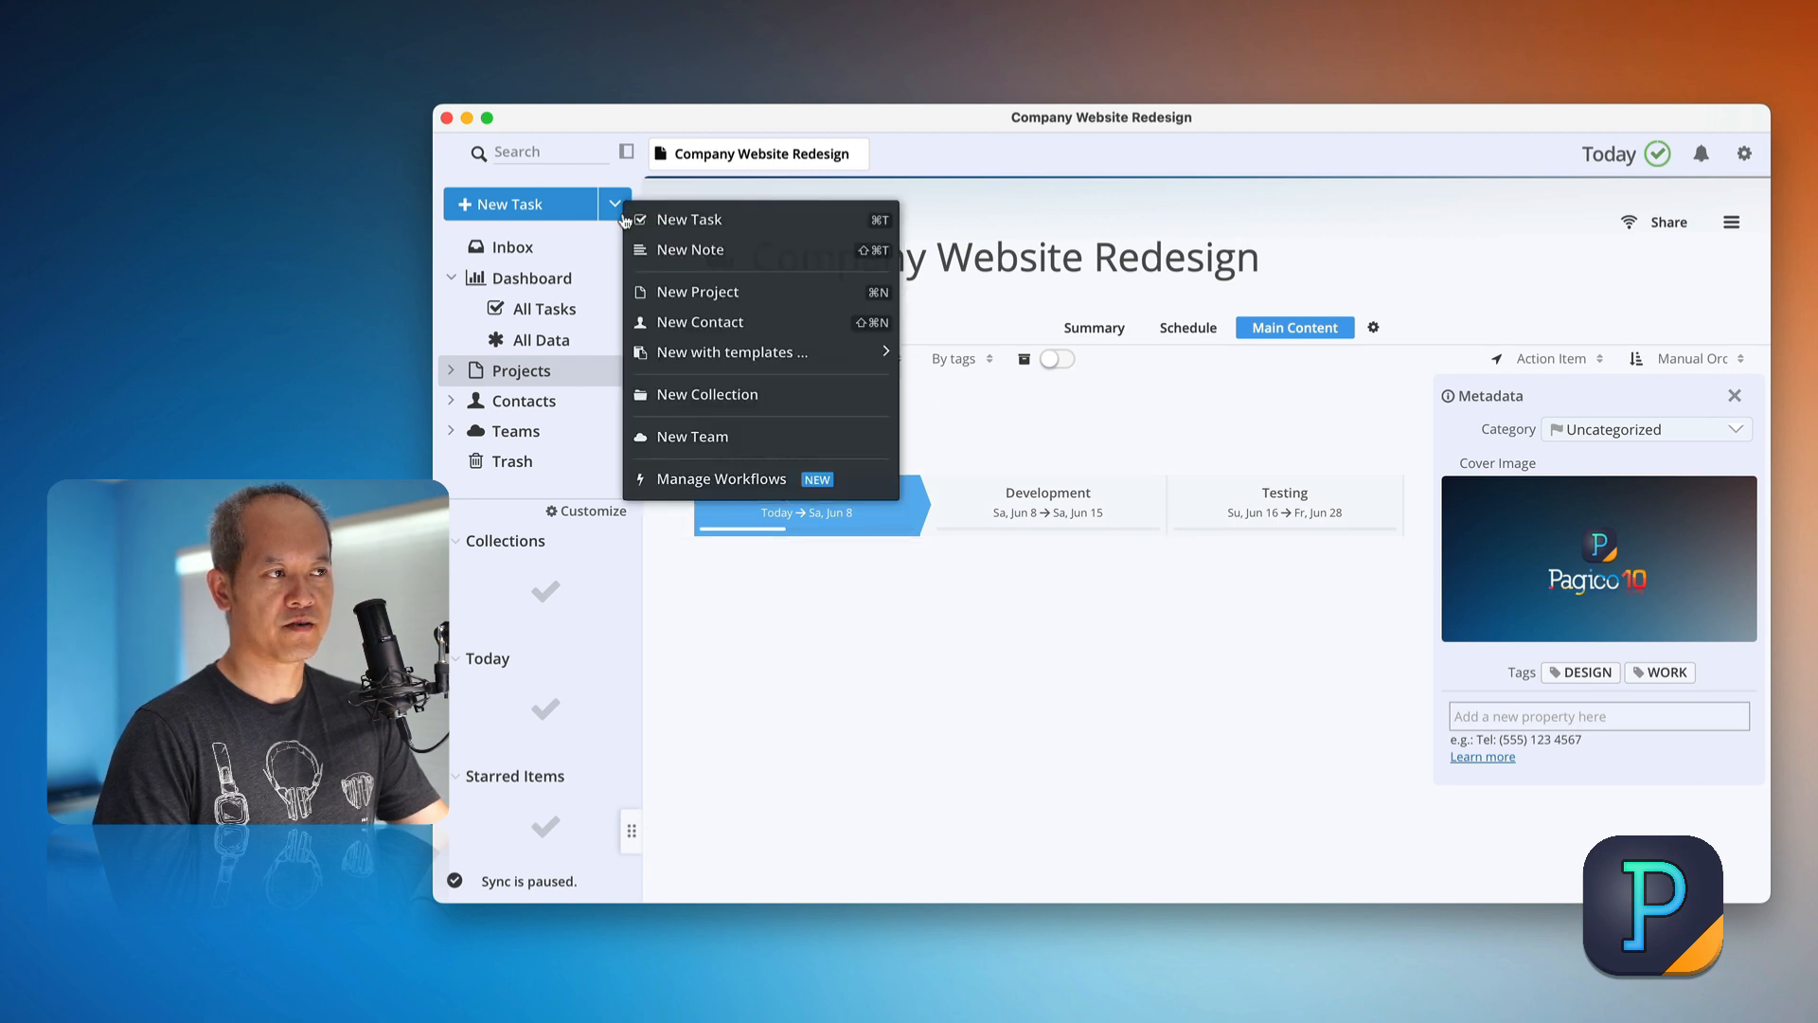
left_click(784, 294)
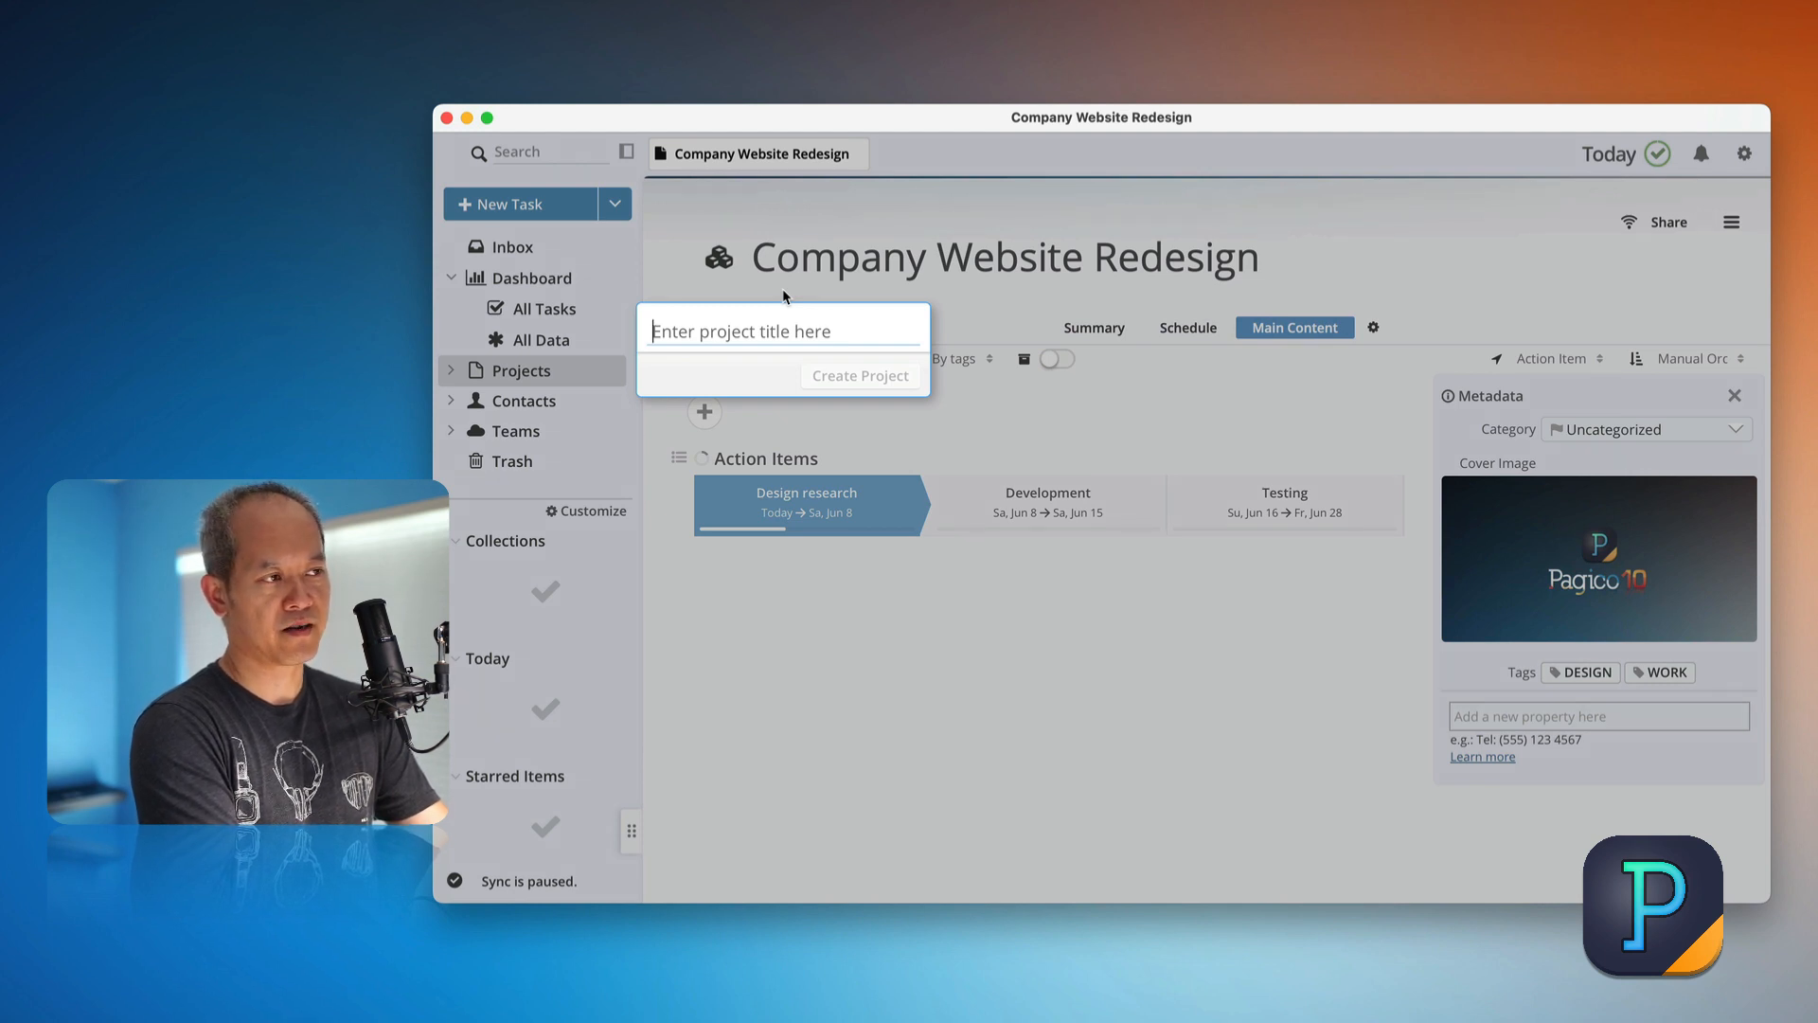
type("Trip to C")
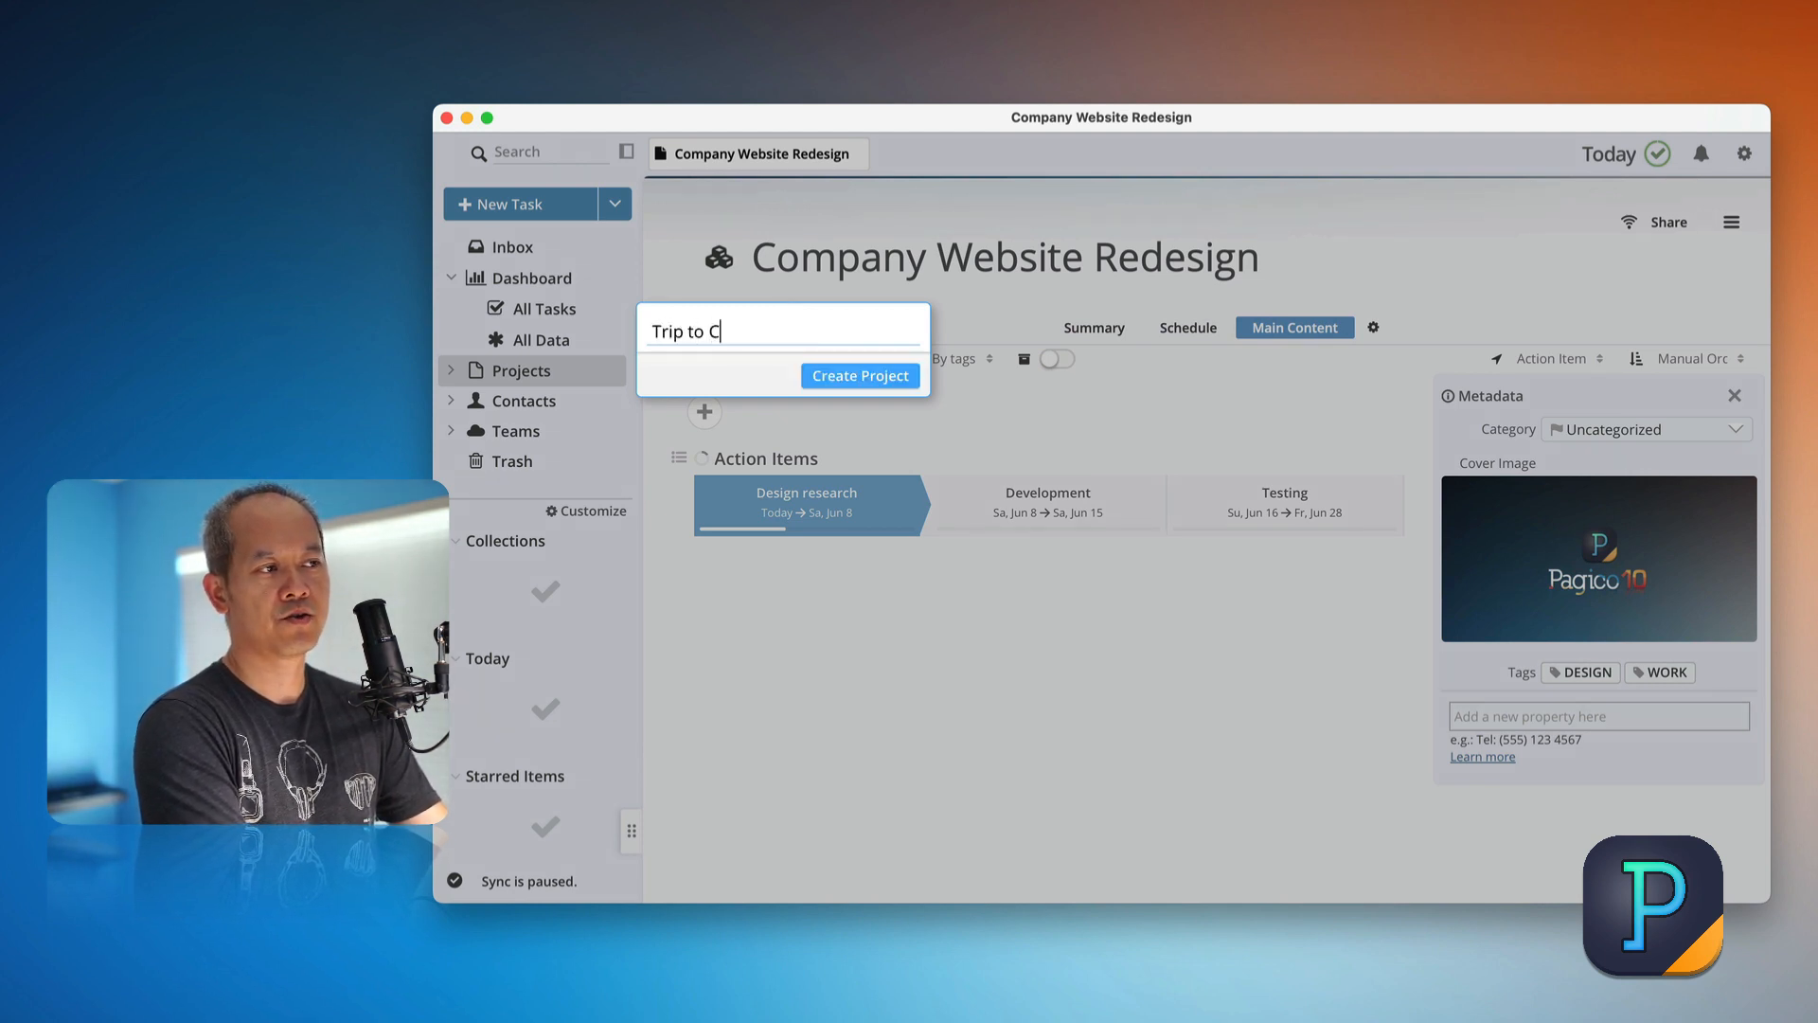
type("hicago")
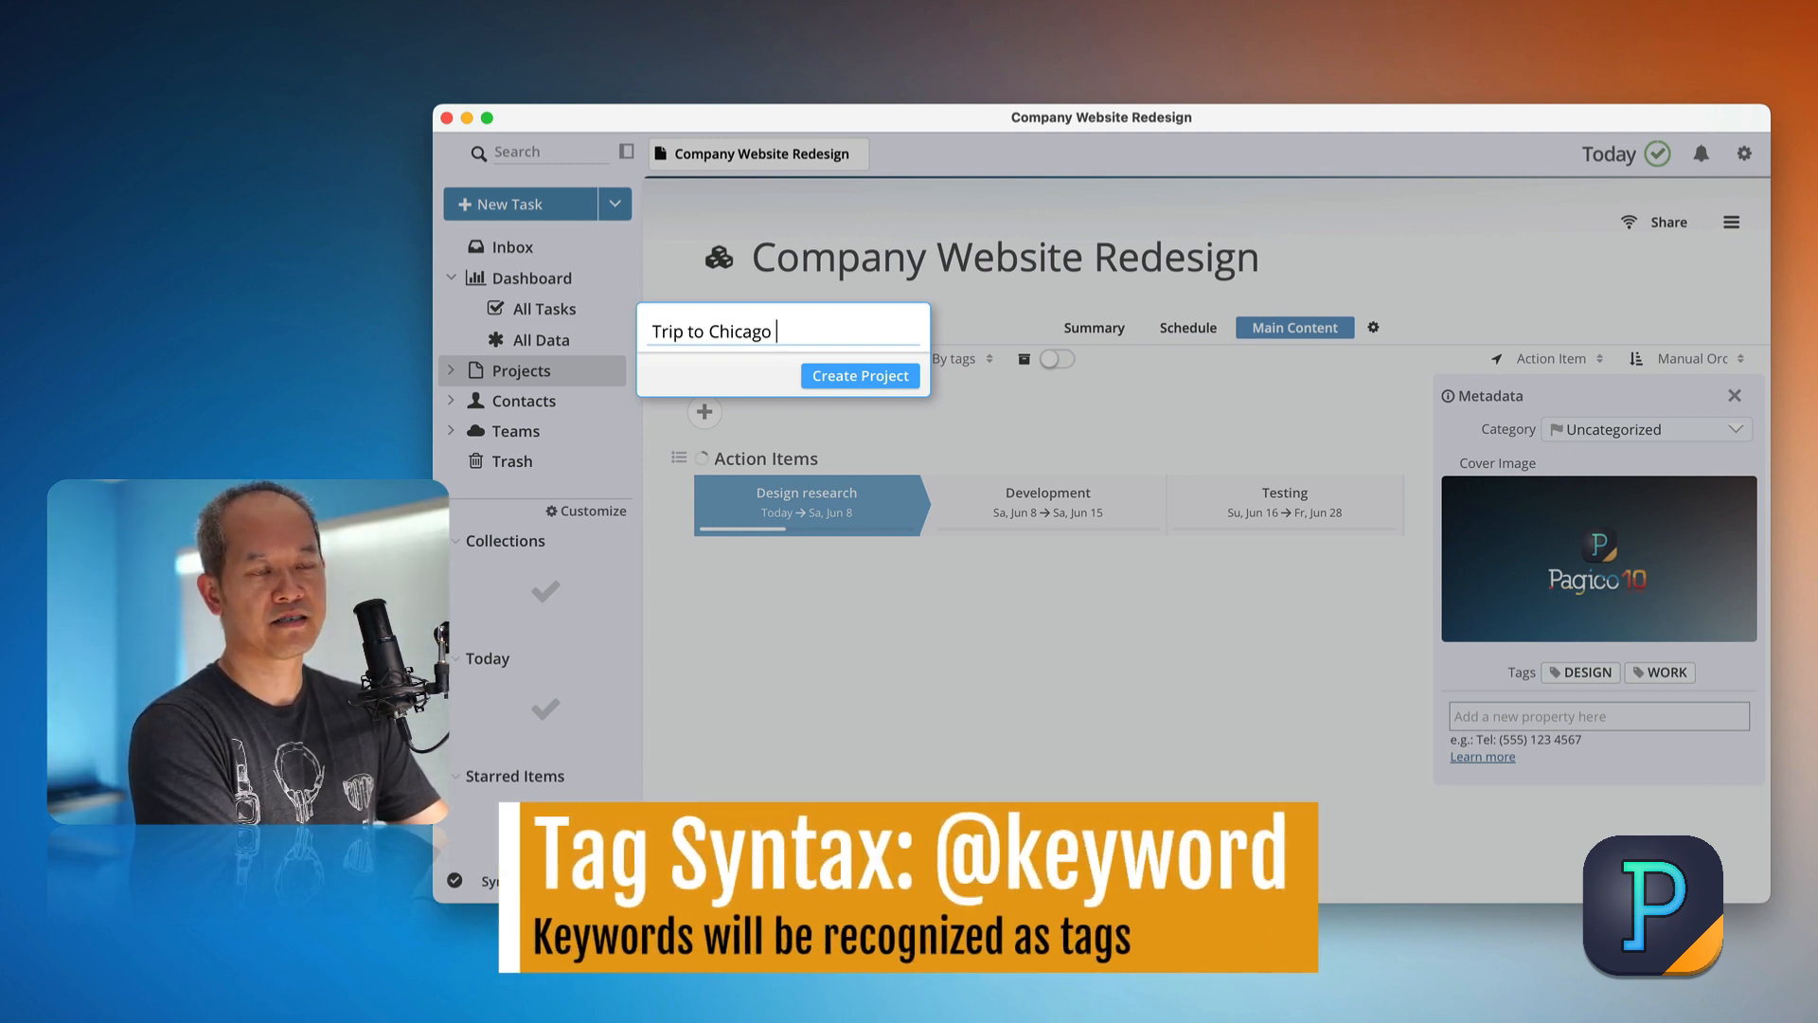
type("@personal")
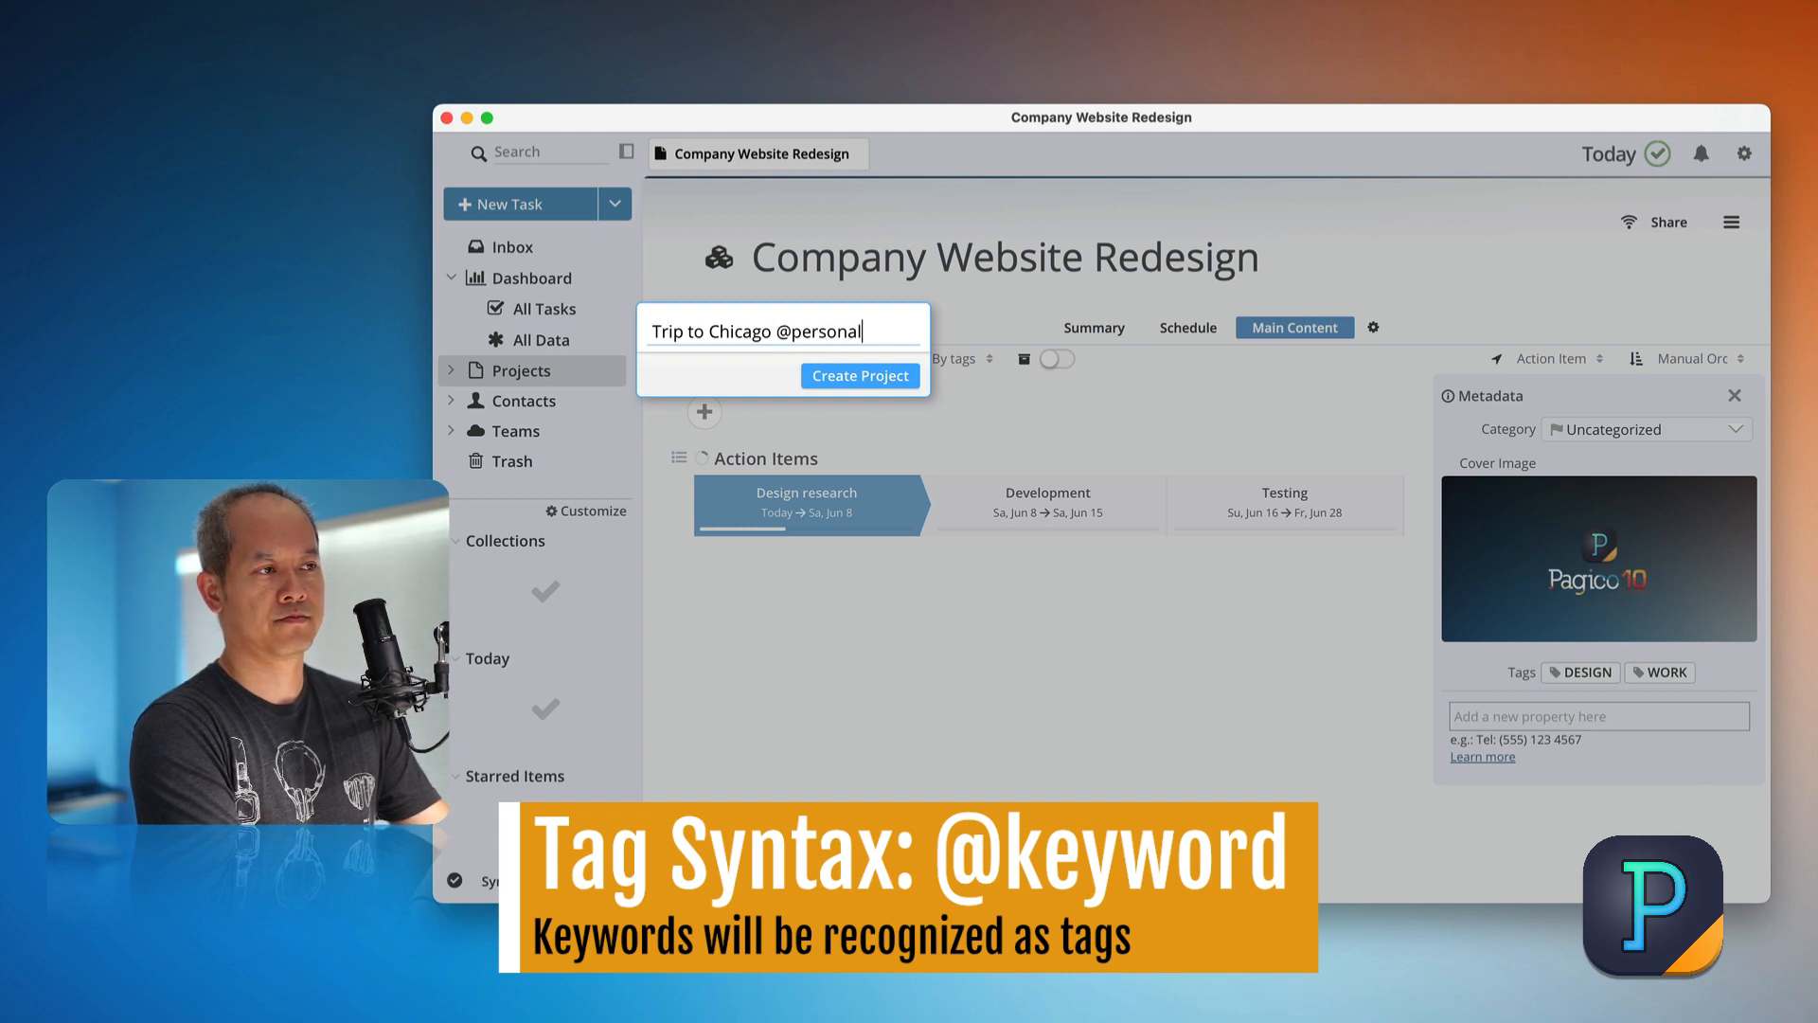
key("Return")
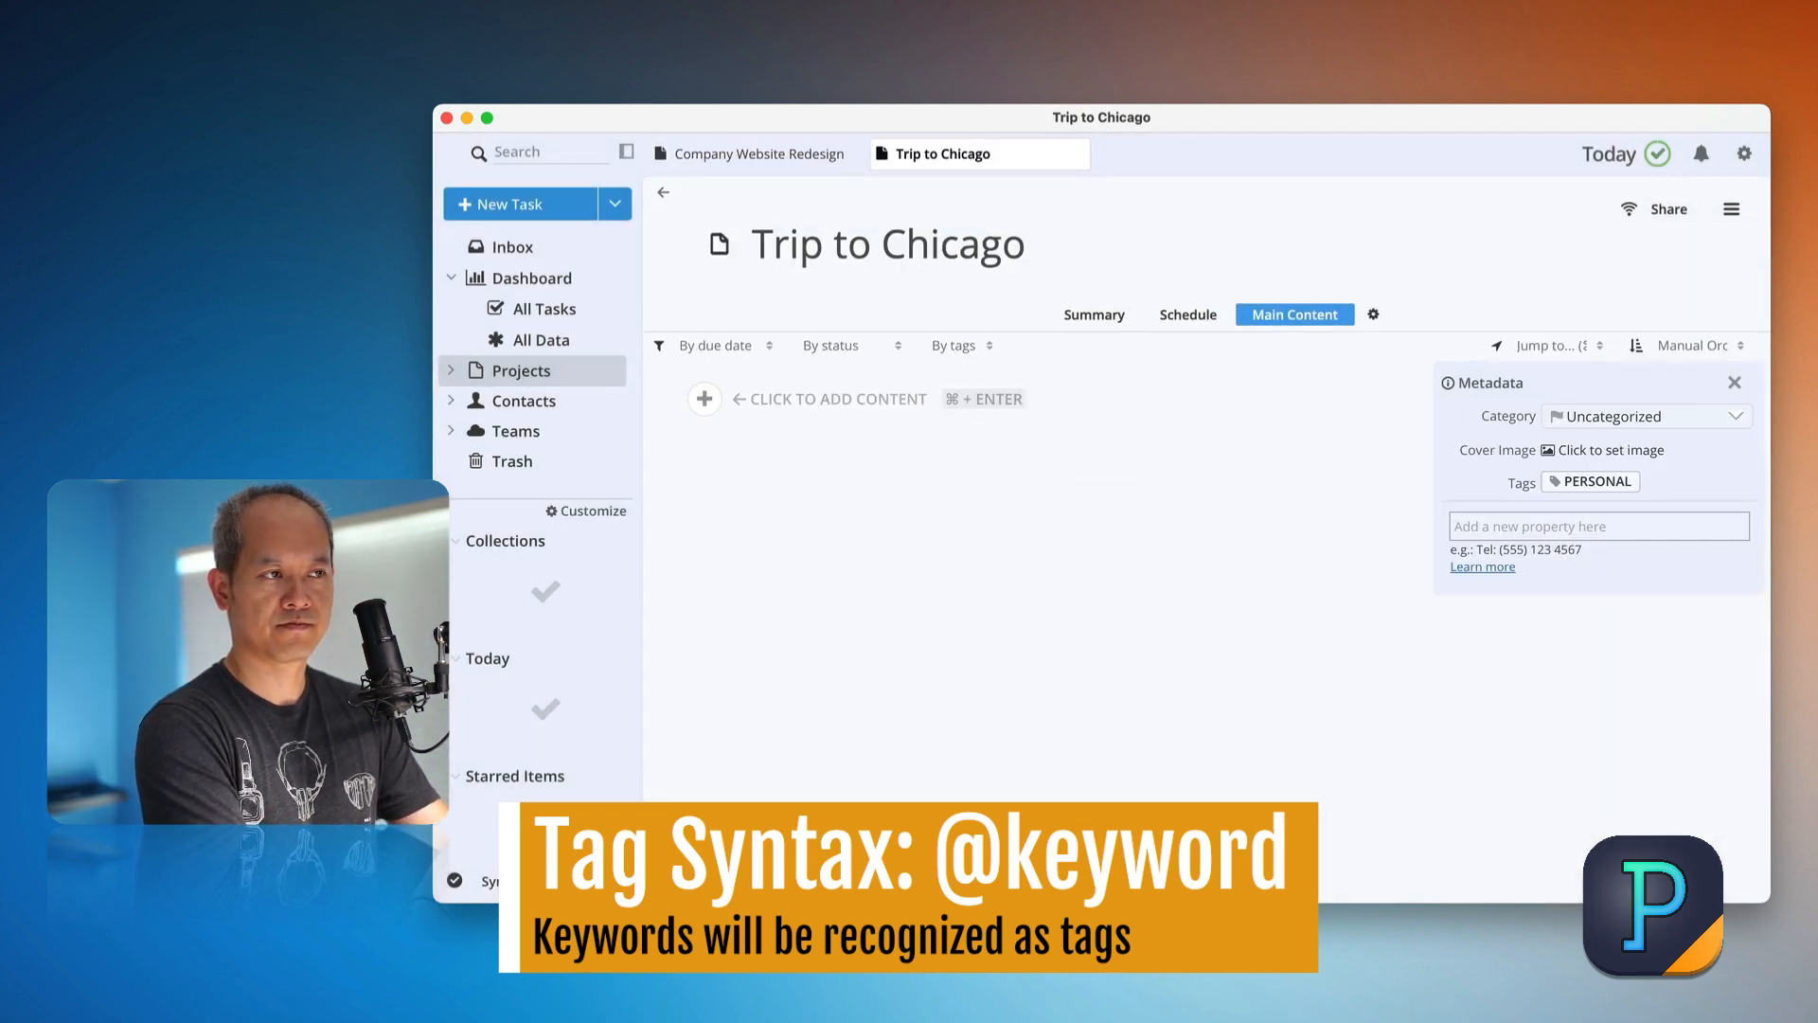
Set the Trip to Chicago project's custom icon to the airplane near the end of the icon set.
left_click(722, 248)
scroll(735, 427, "down", 5)
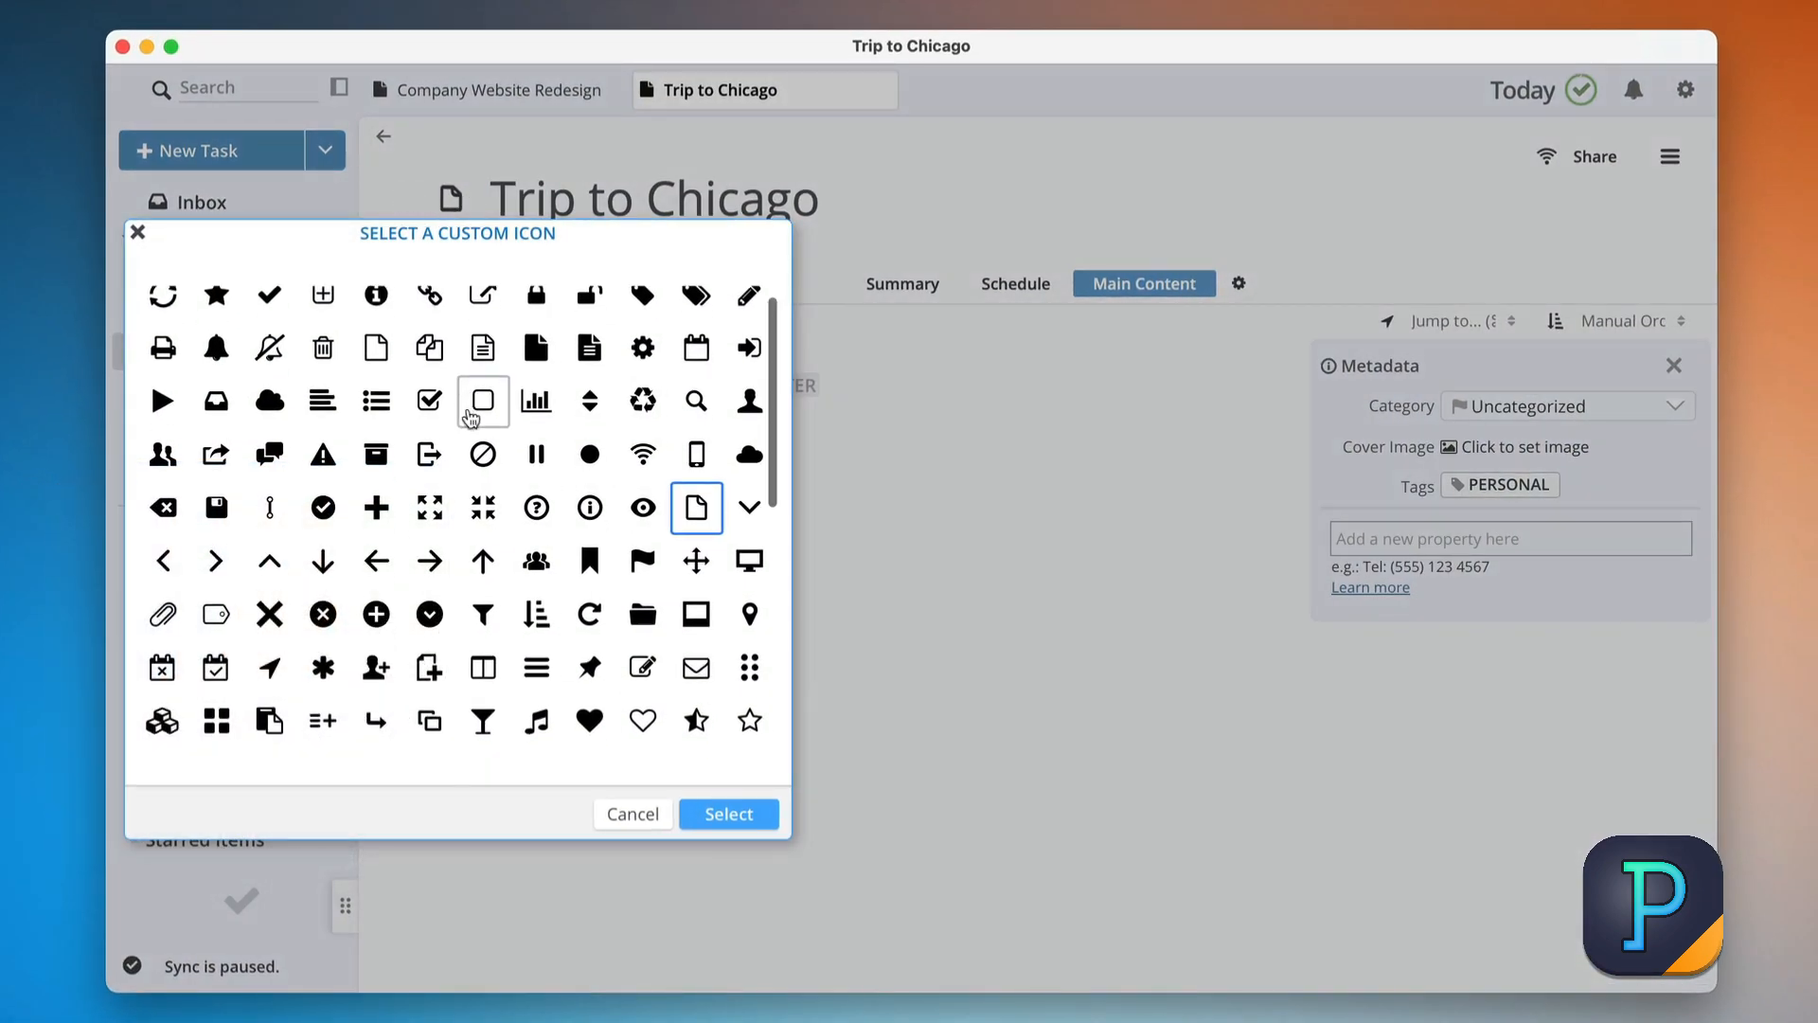
scroll(471, 417, "down", 5)
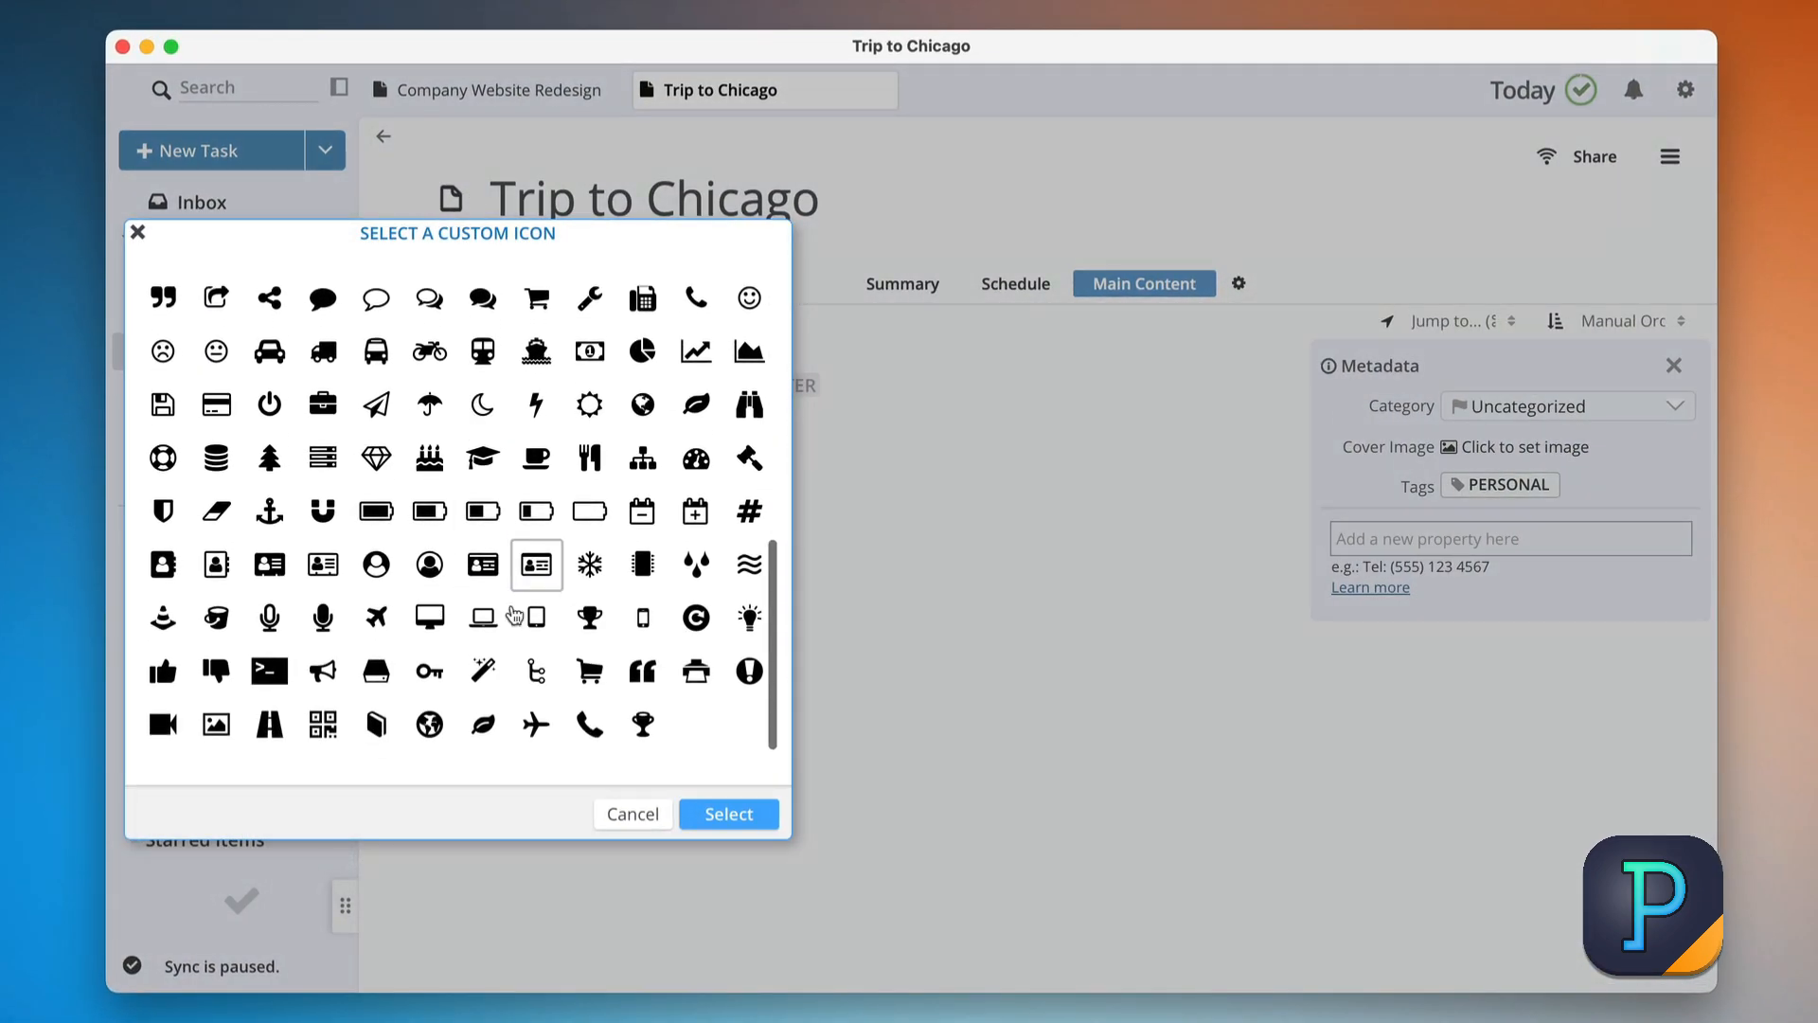
left_click(536, 729)
left_click(721, 814)
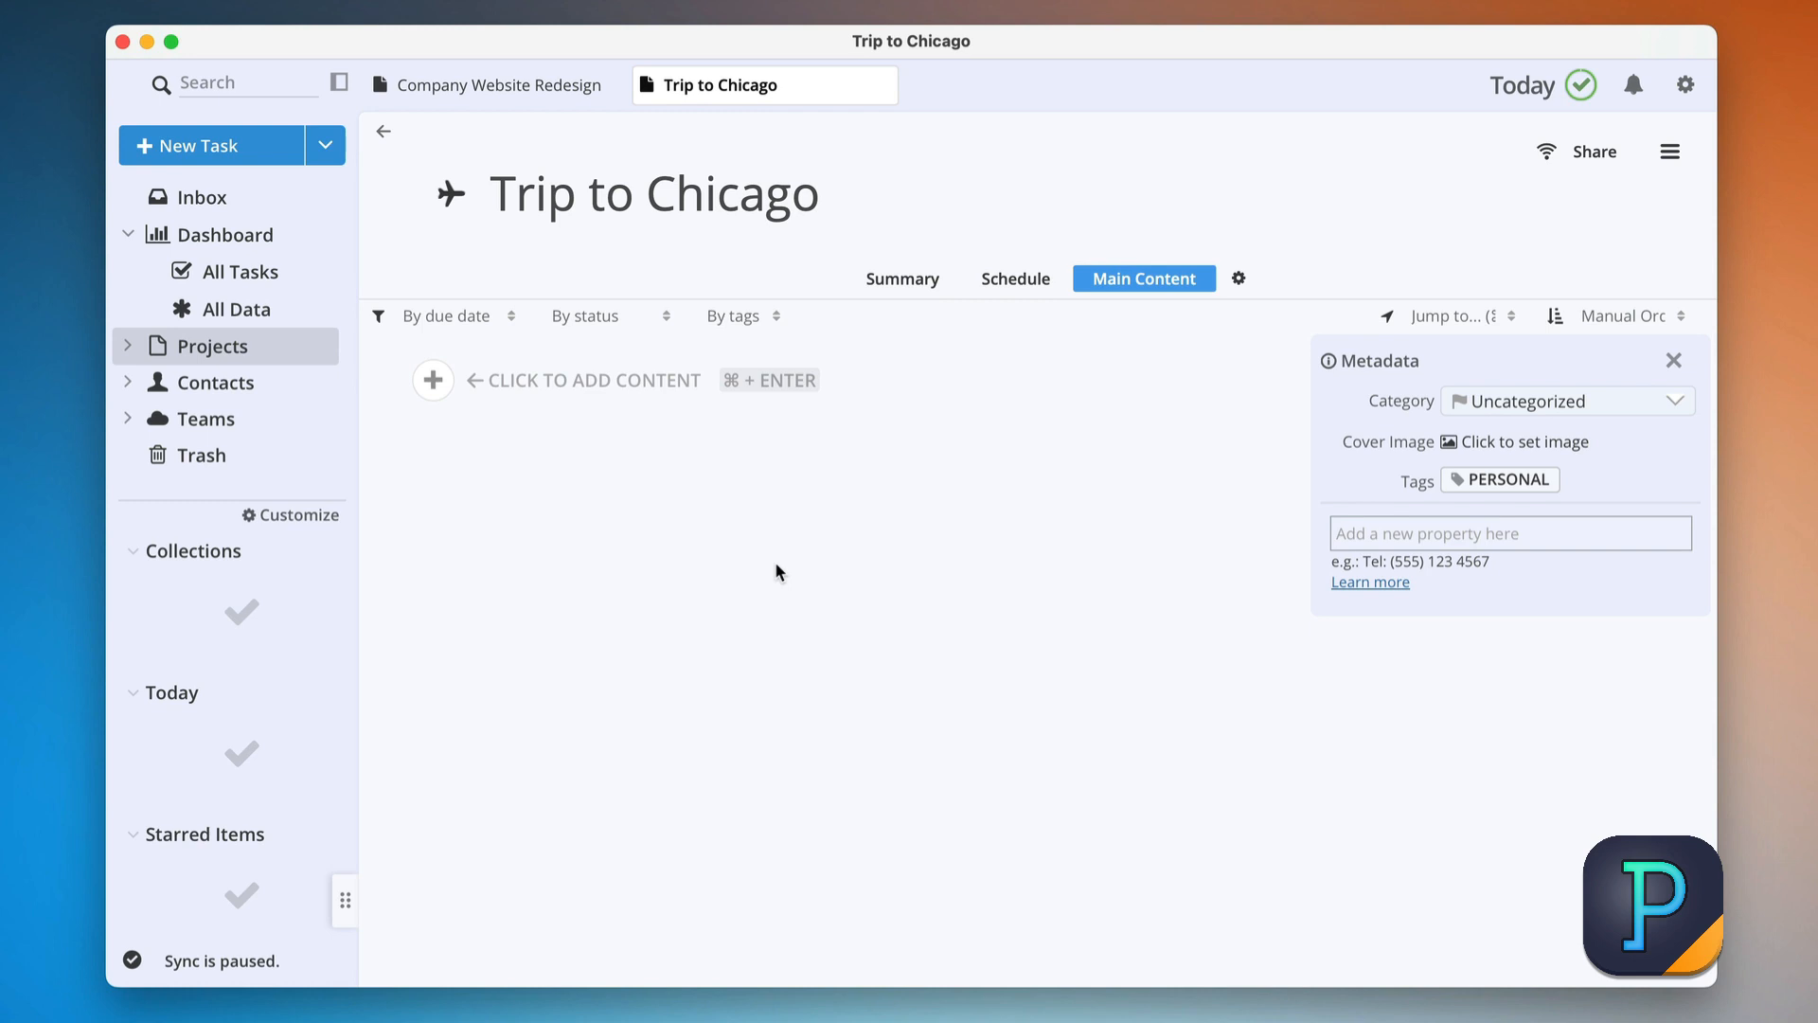
Create a list named "Points of Interest" in the Trip to Chicago project.
key("super+Return")
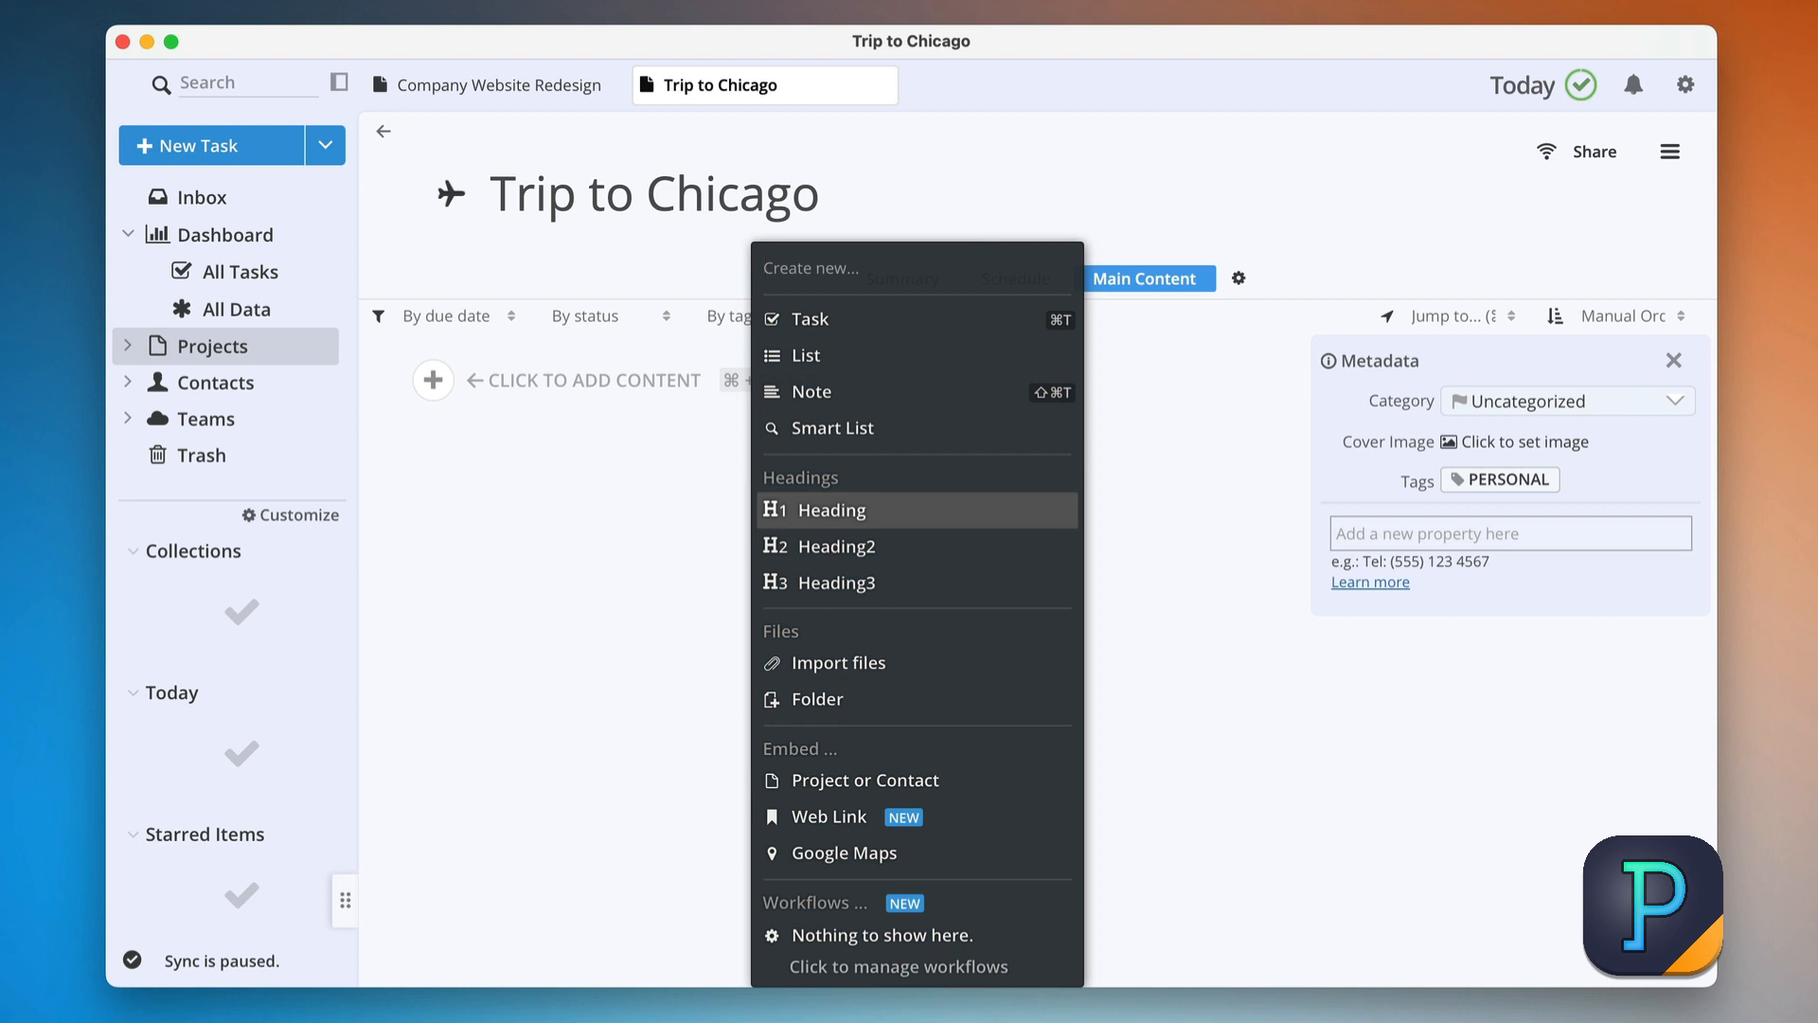
type("List Points")
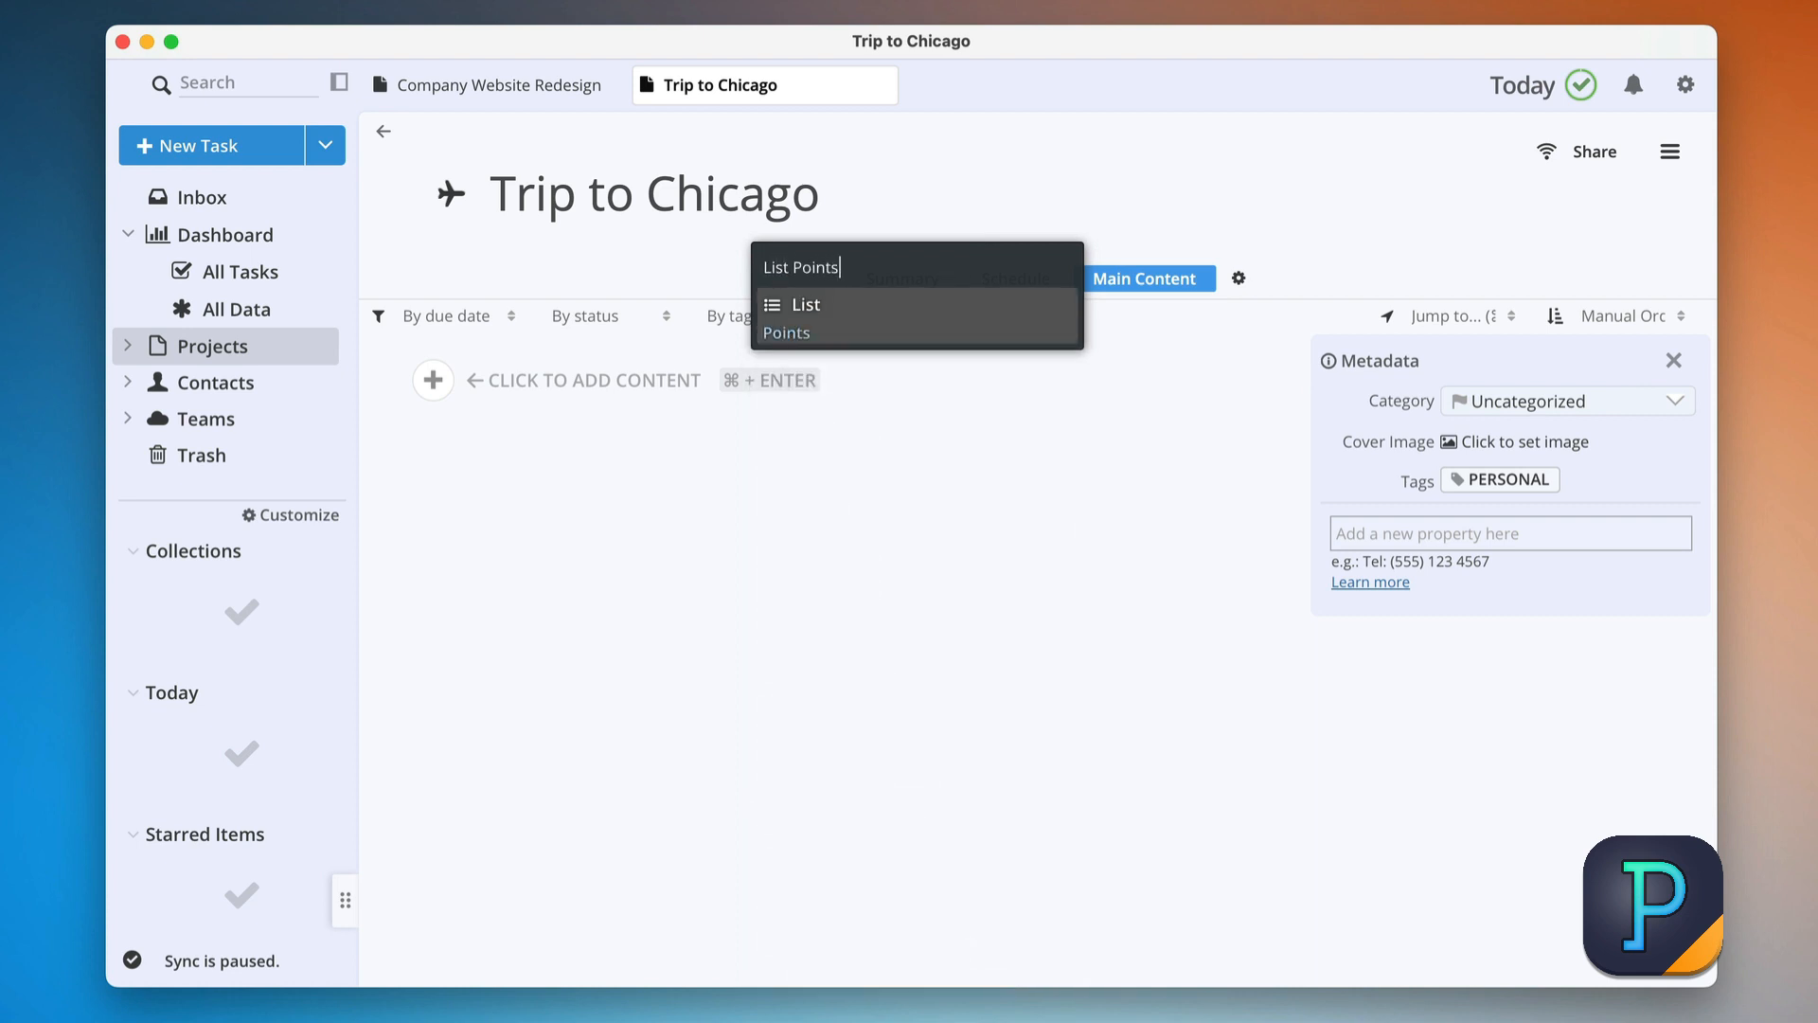
type(" of Interest")
key("Return")
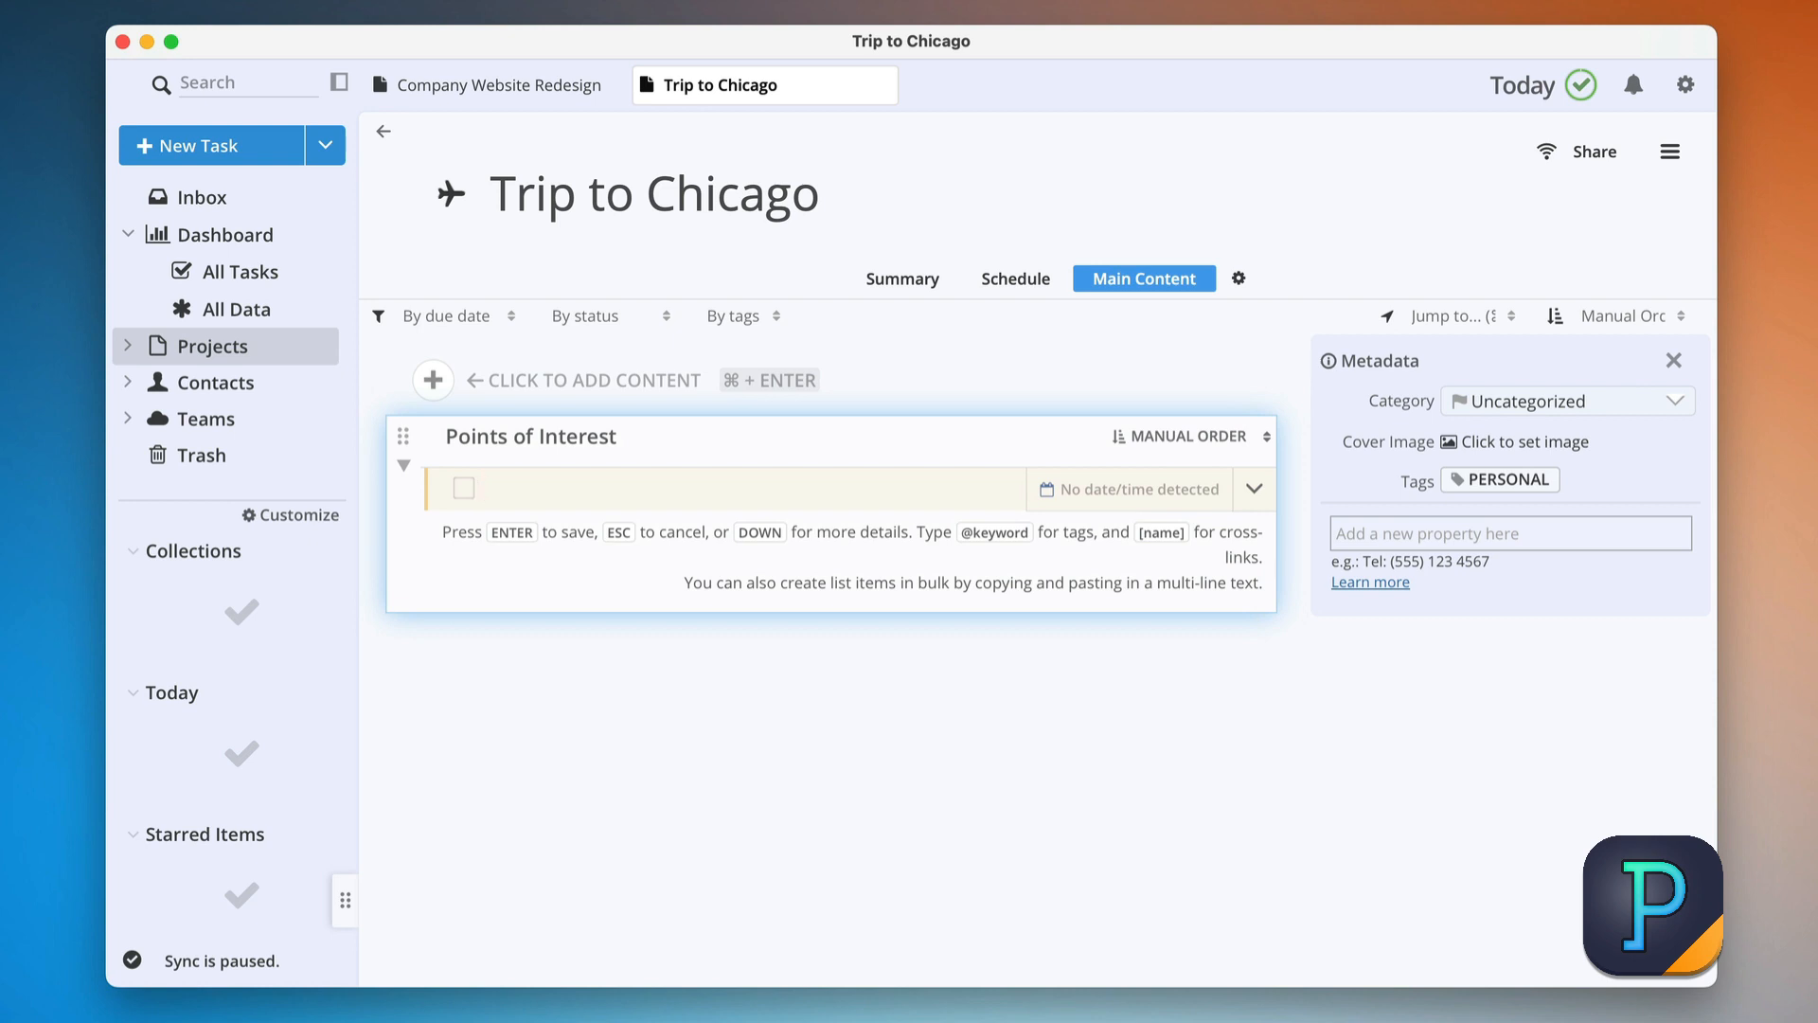
Add the items "The Navy Pier", "Shedd Aquarium" and "Museum of Science and Industry" to the Points of Interest list.
type("The Navy Pier")
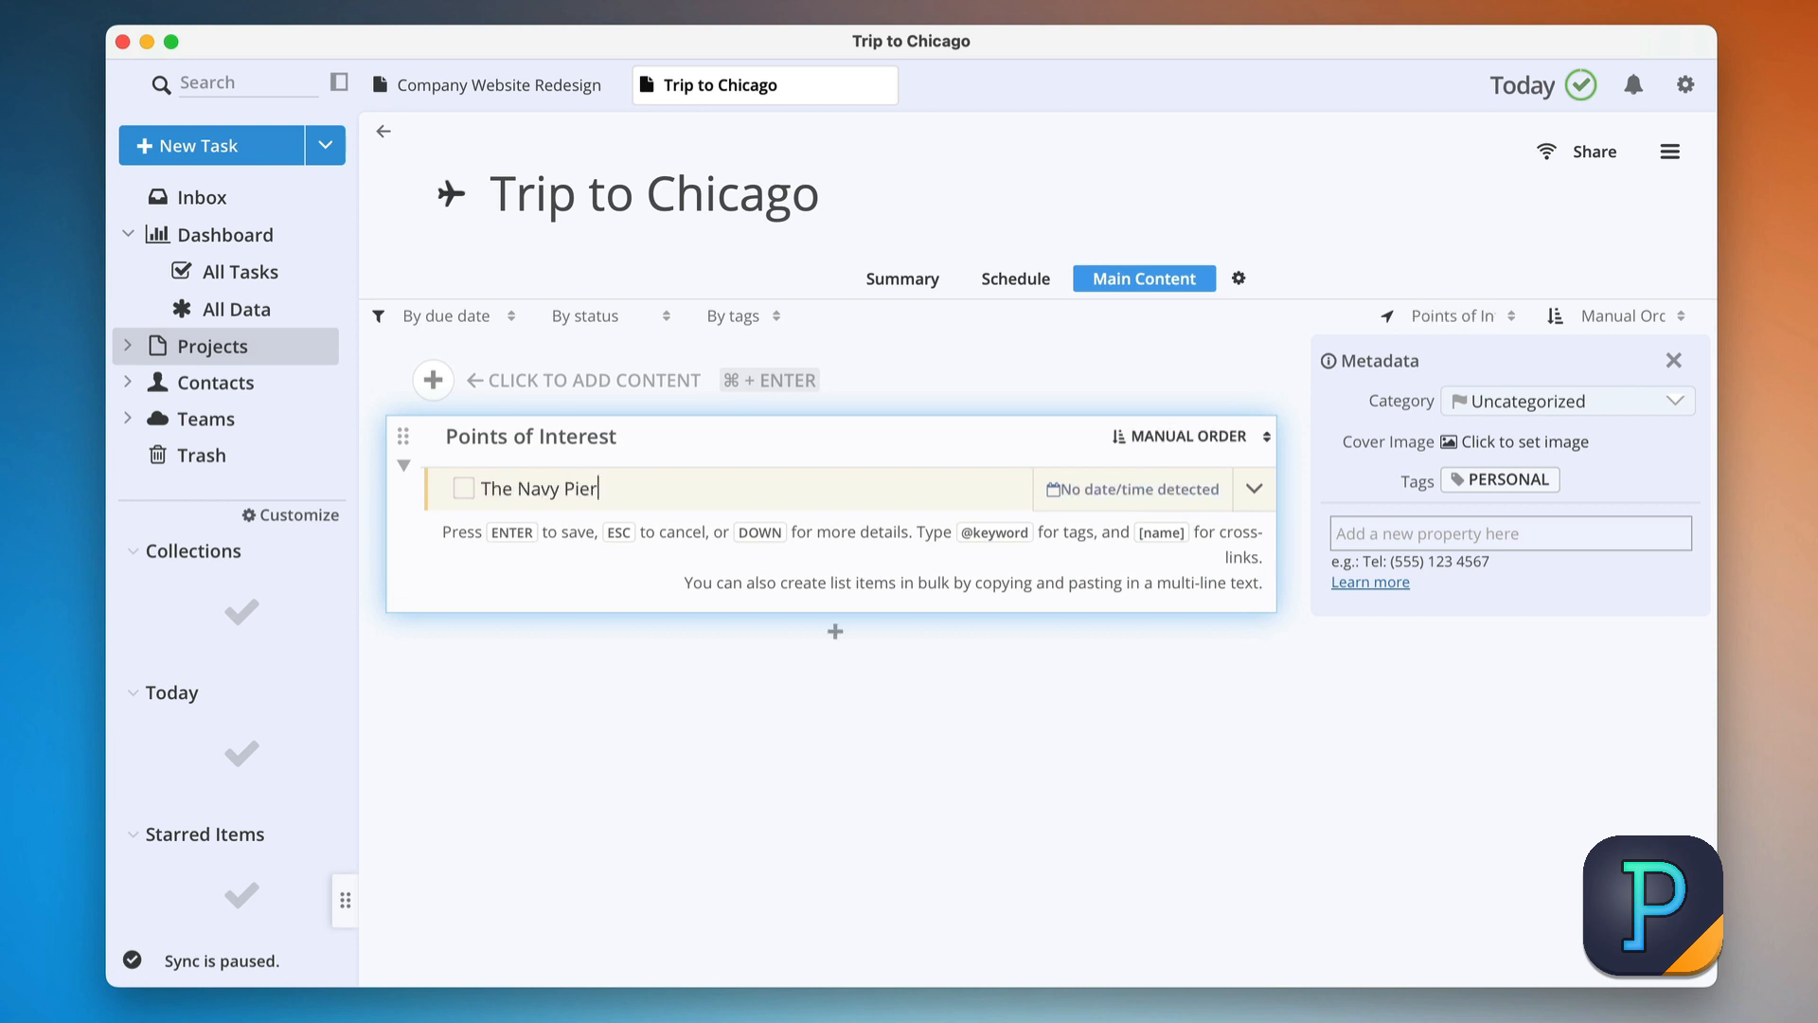
key("Return")
type("Shedd Aquarium")
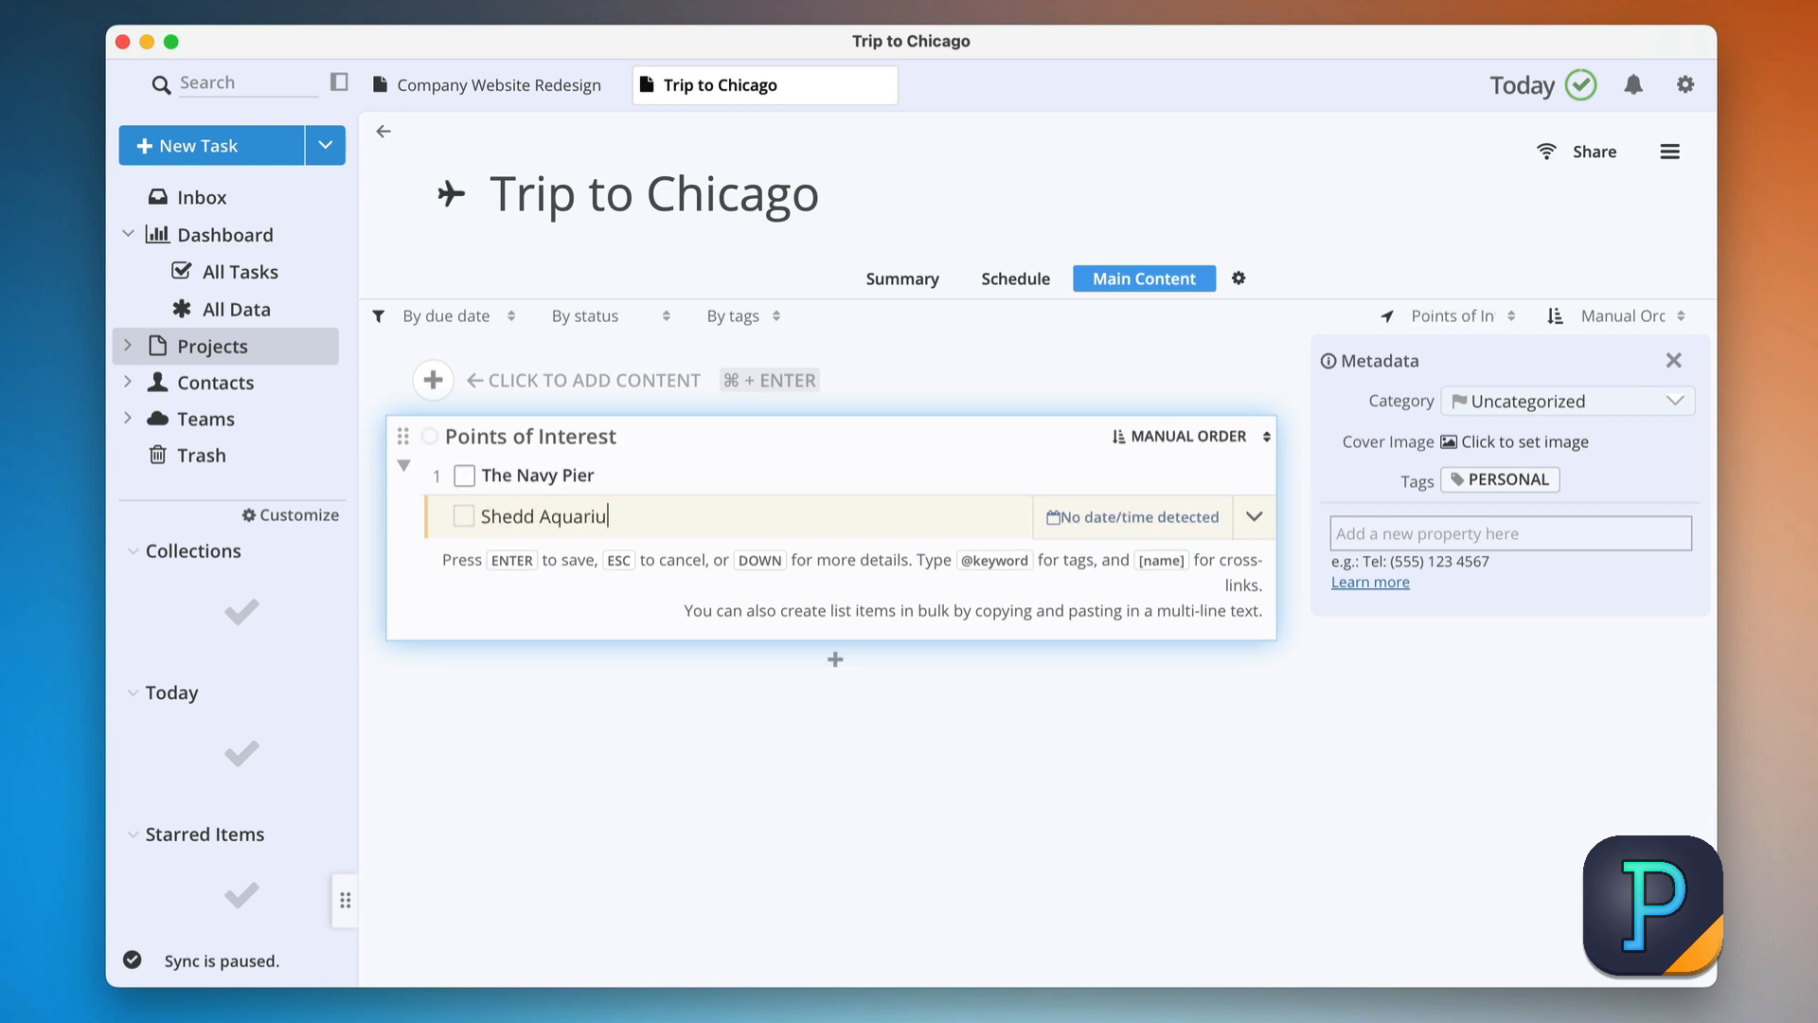
key("Return")
type("Museum of Science and Industry")
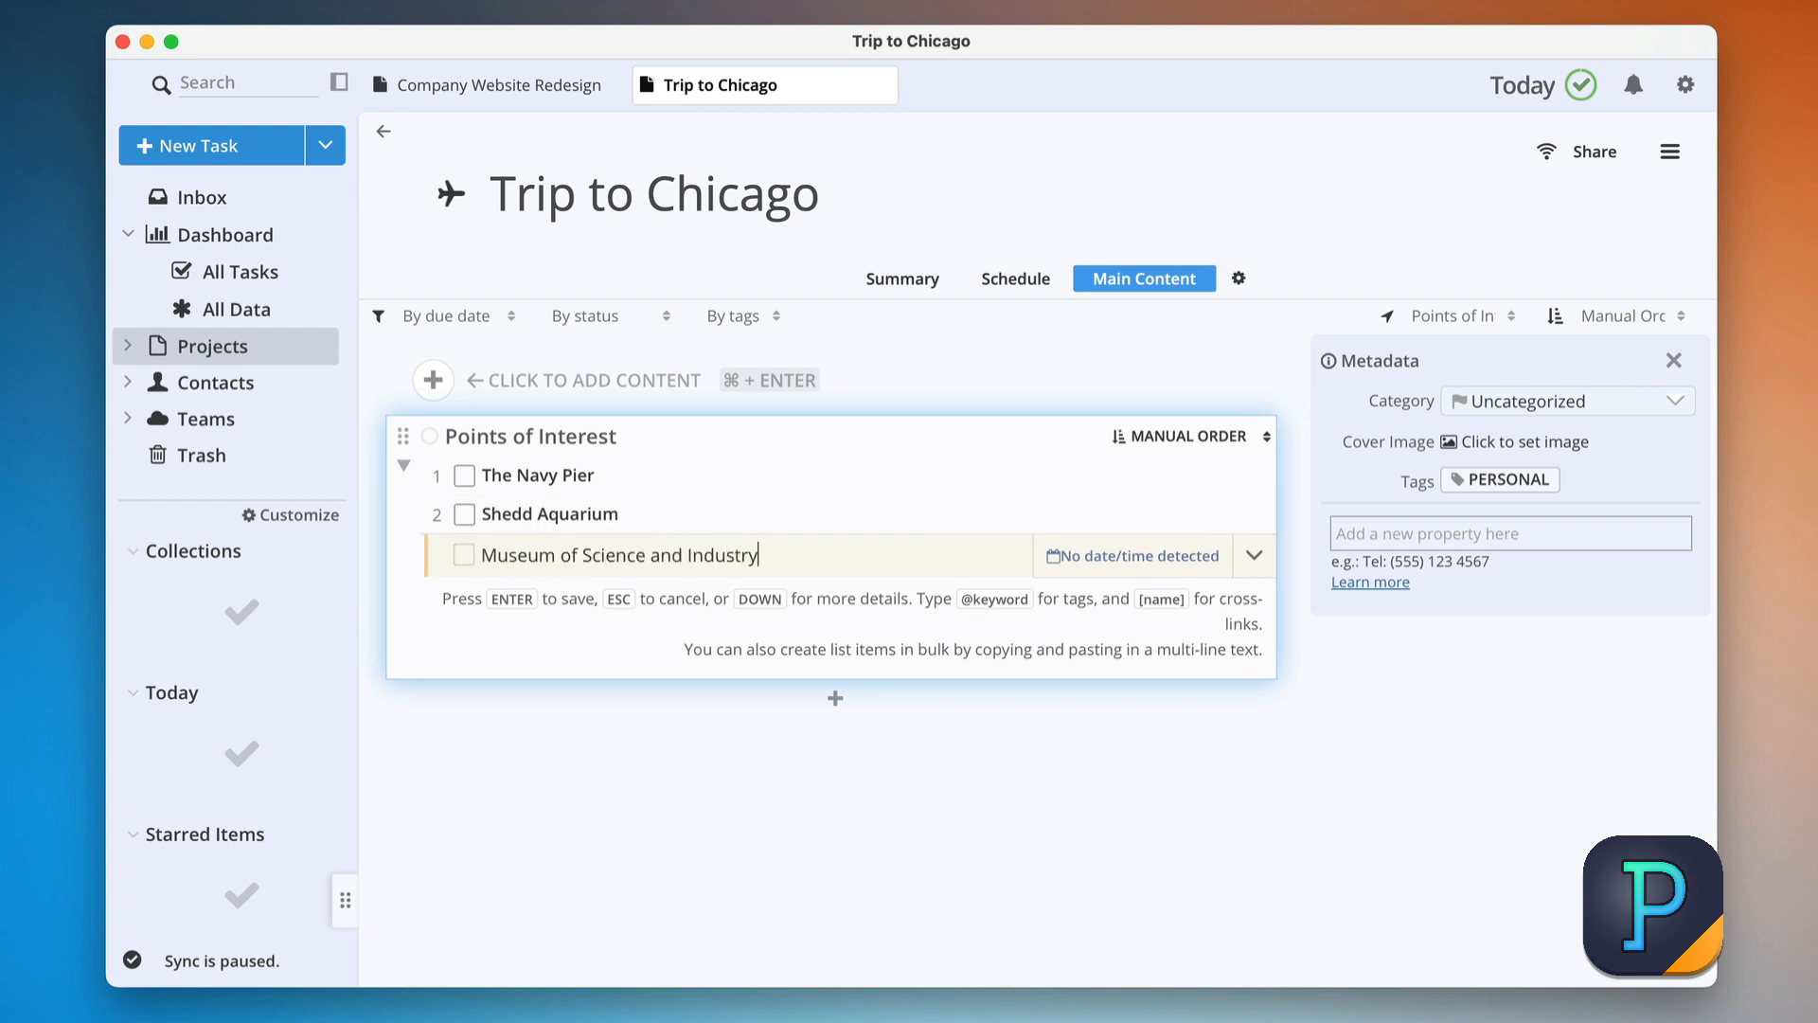
key("Return")
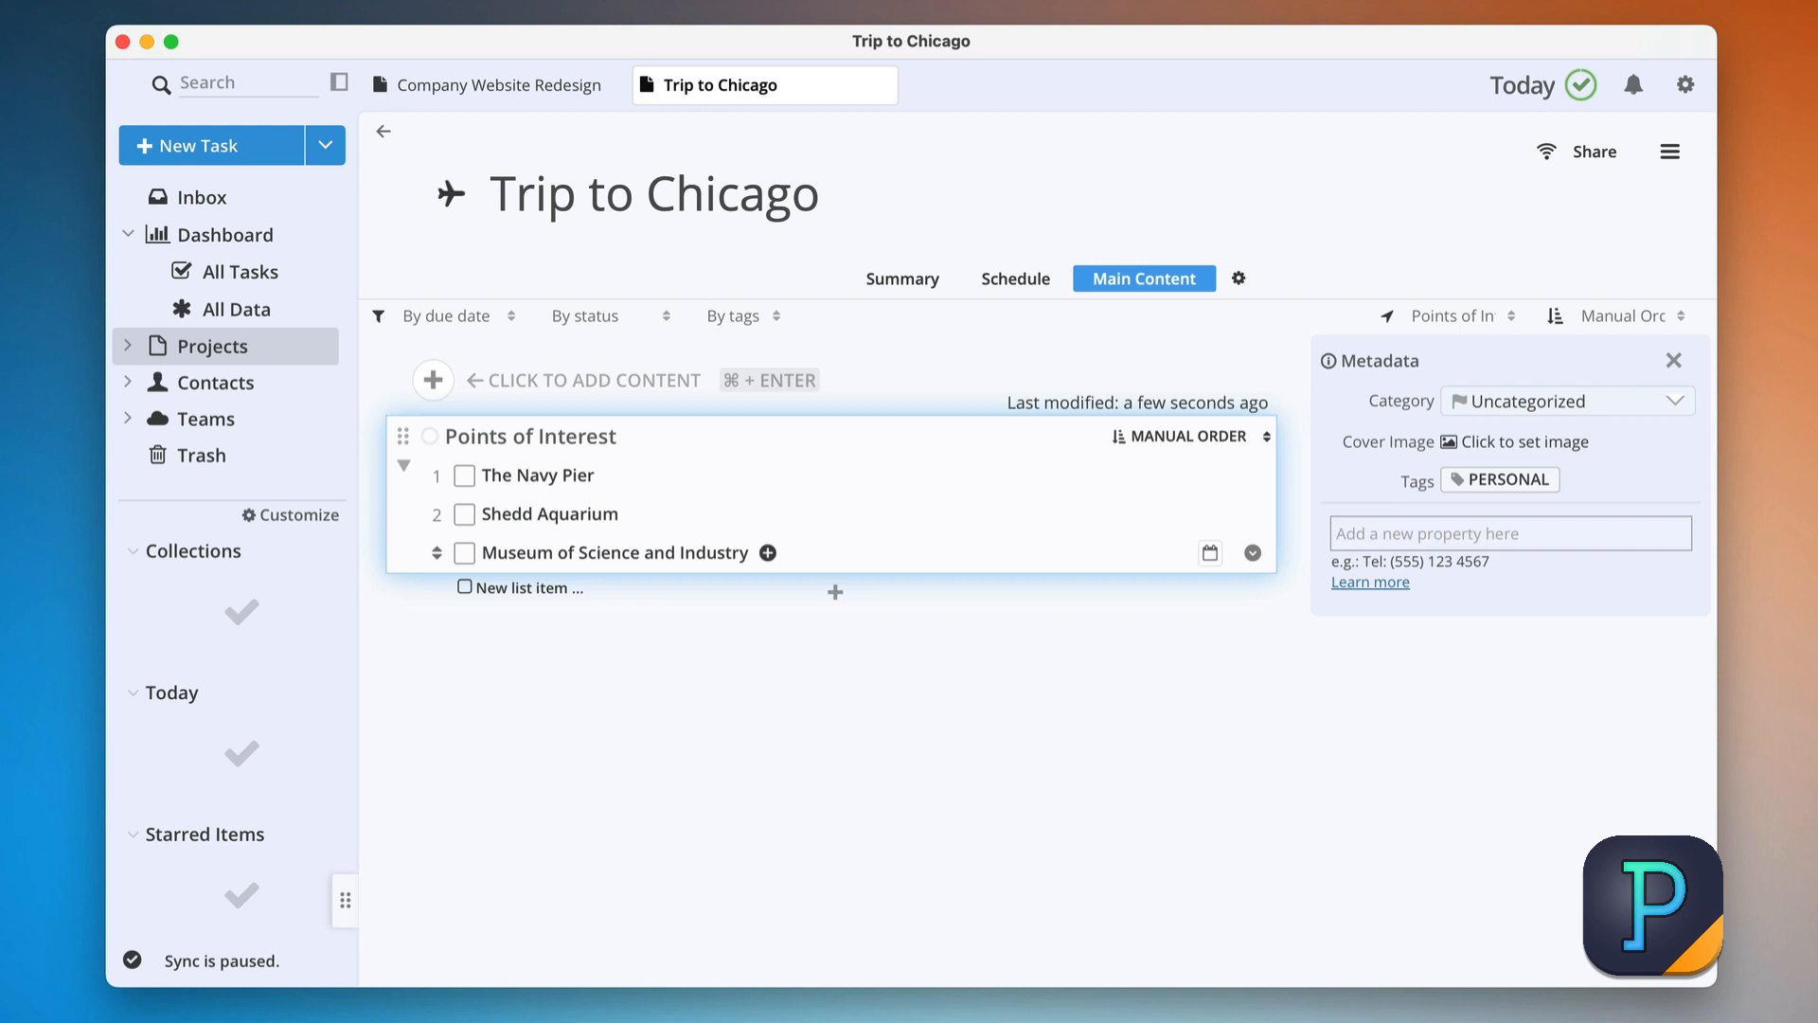
Create a second list named "ToDo" in the Trip to Chicago project.
key("super+Return")
type("list ")
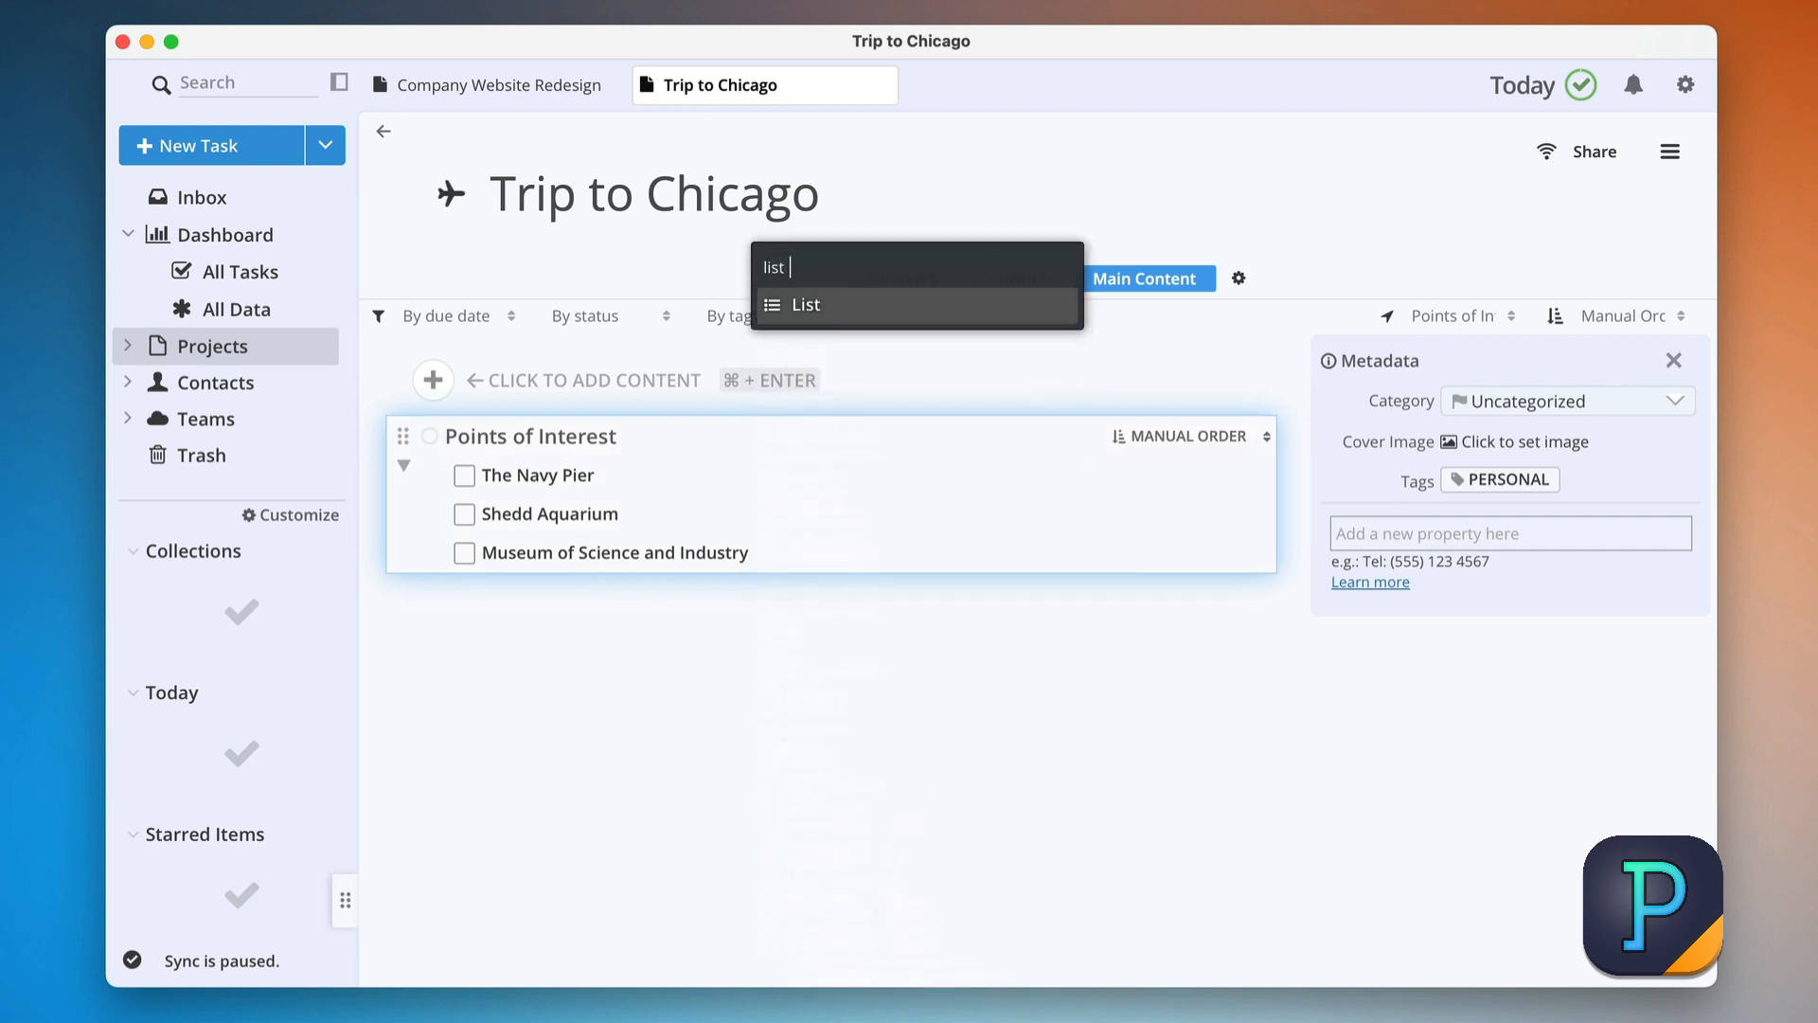
type("ToDo")
key("Return")
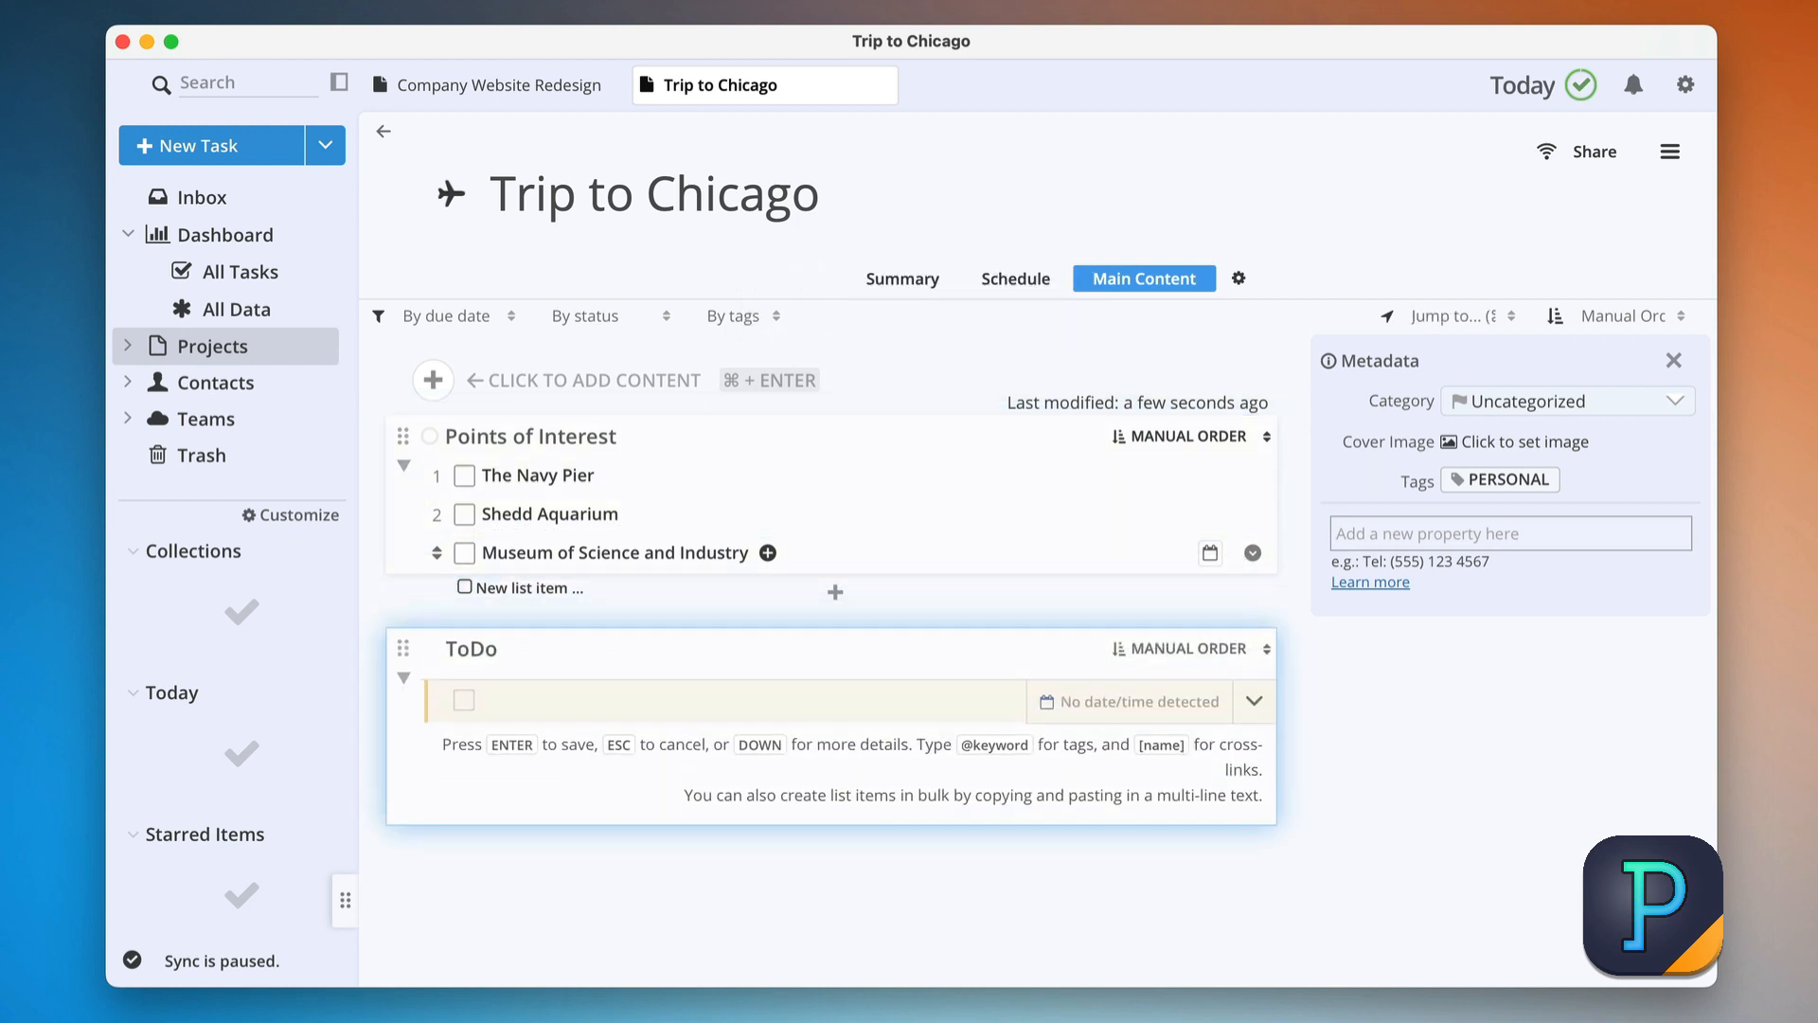
Add ToDo items "Book flights" due today, "Book hotels" due tomorrow, and "Reserve rental cars" and "Finalize itinerary" both due Sunday.
type("Book flights today")
key("Return")
type("Book hotels ")
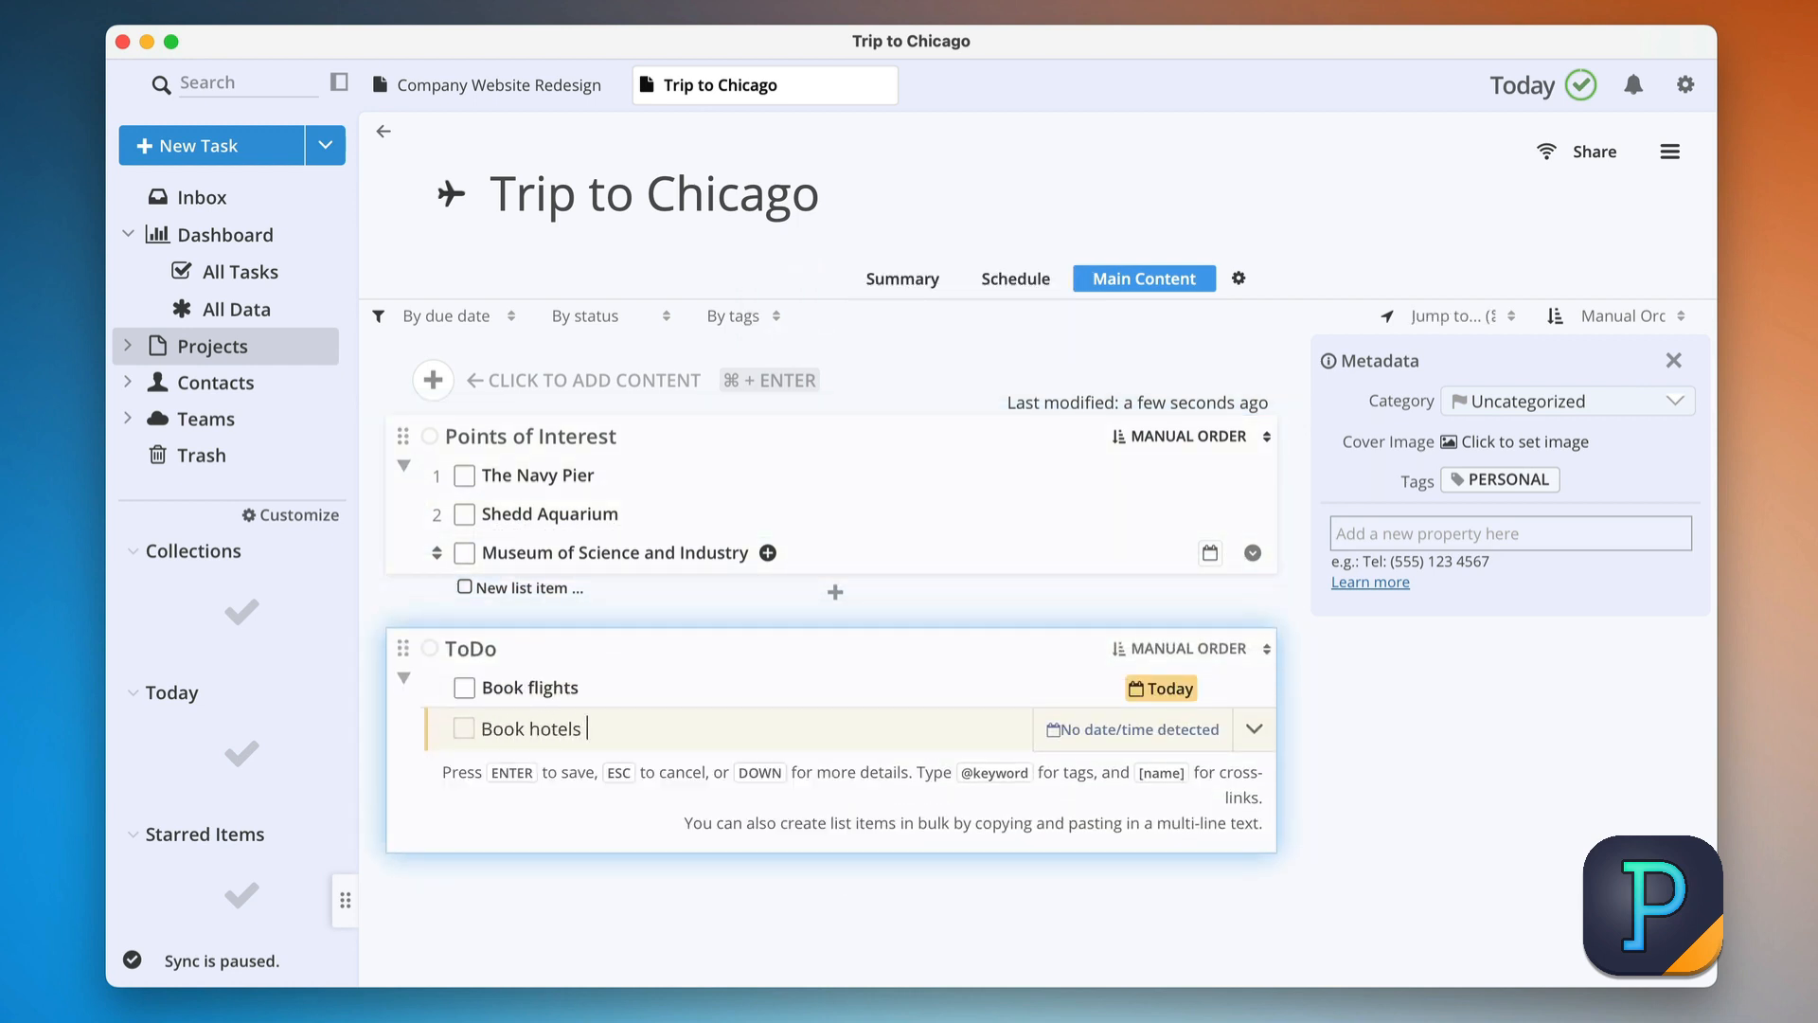
type("tomorrow")
key("Return")
type("Reserve rental cars sunda")
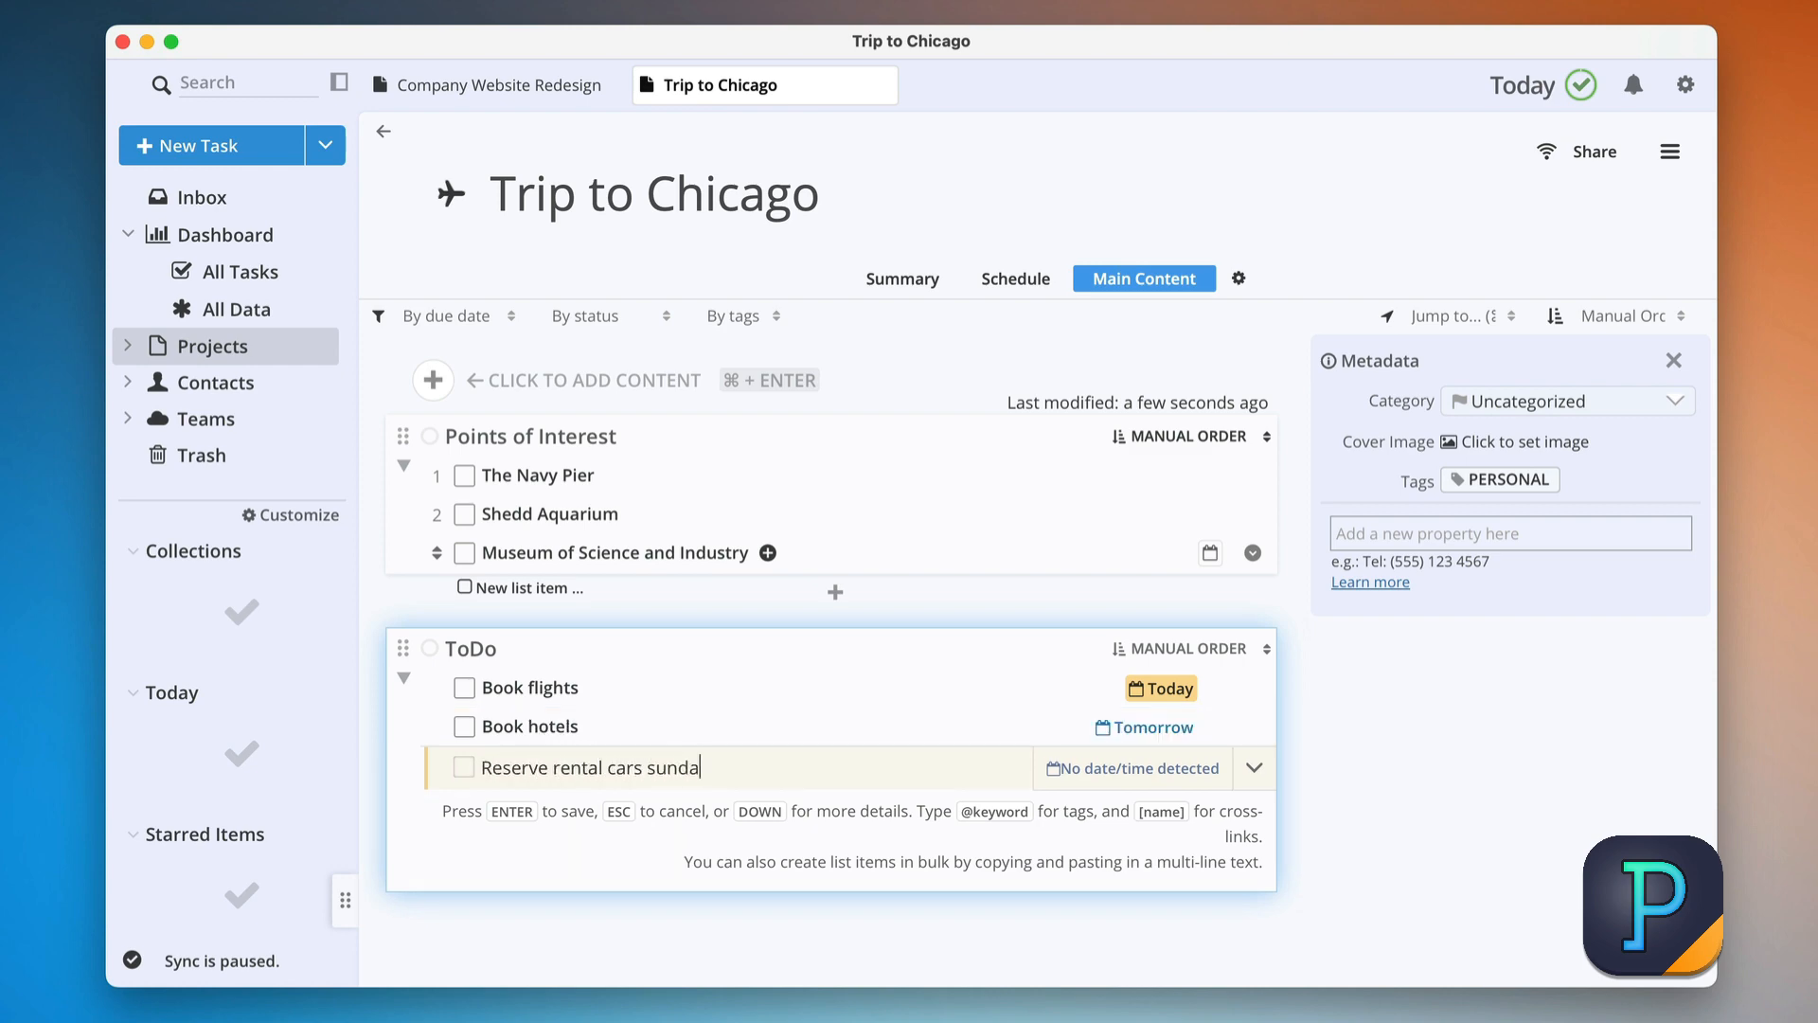
type("y")
key("Return")
type("Finalize itinerary by Sunday")
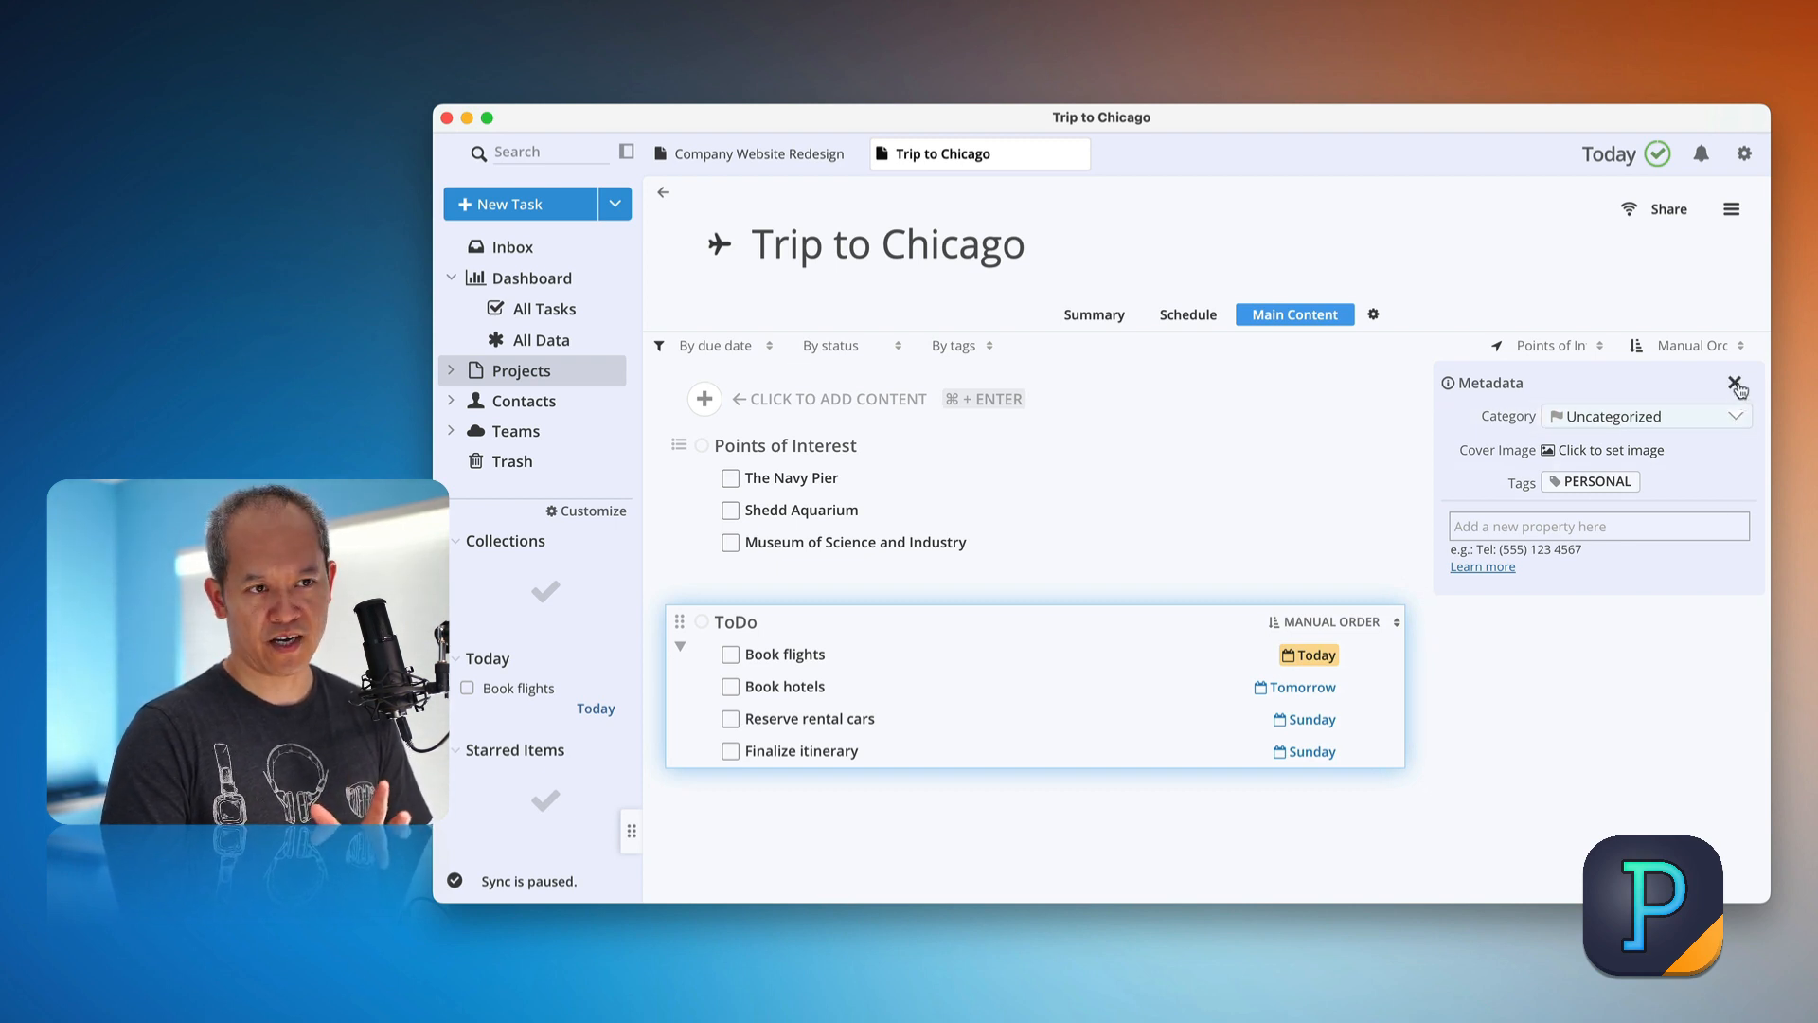
Hide the project's metadata and set the Points of Interest and ToDo lists together to Half-Width layout.
left_click(1736, 384)
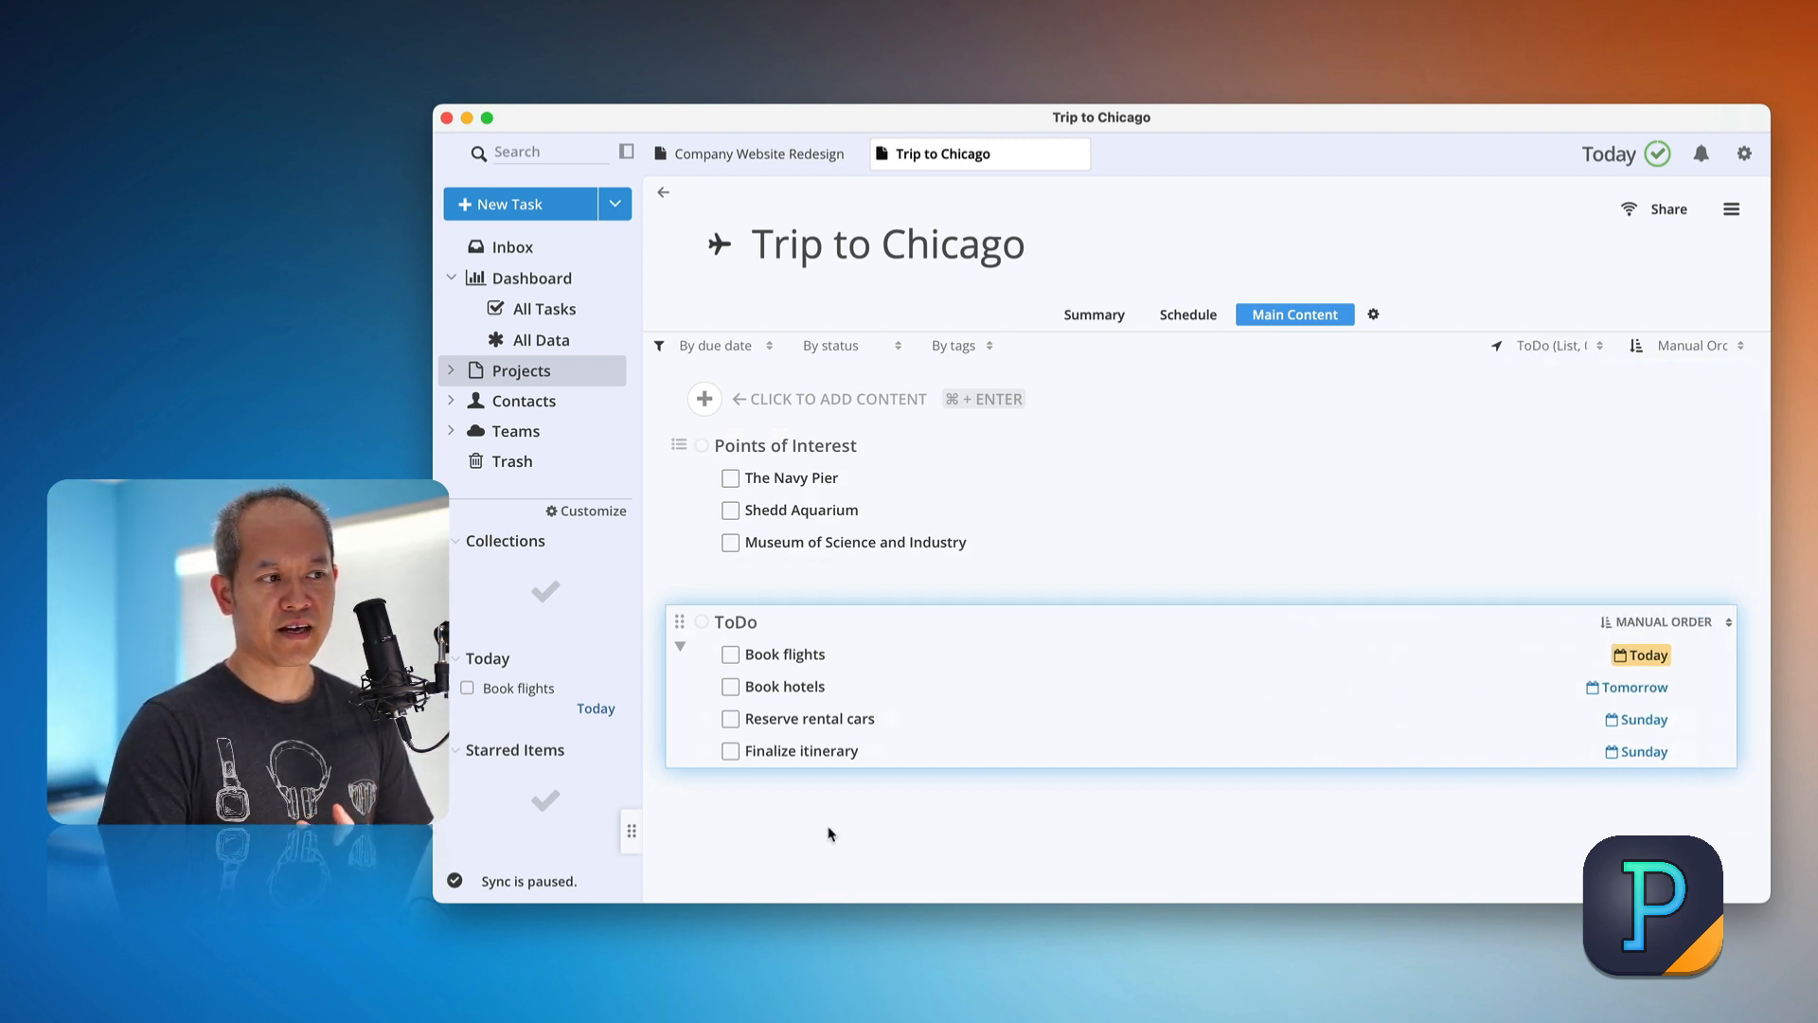
left_click_drag(829, 833, 1027, 476)
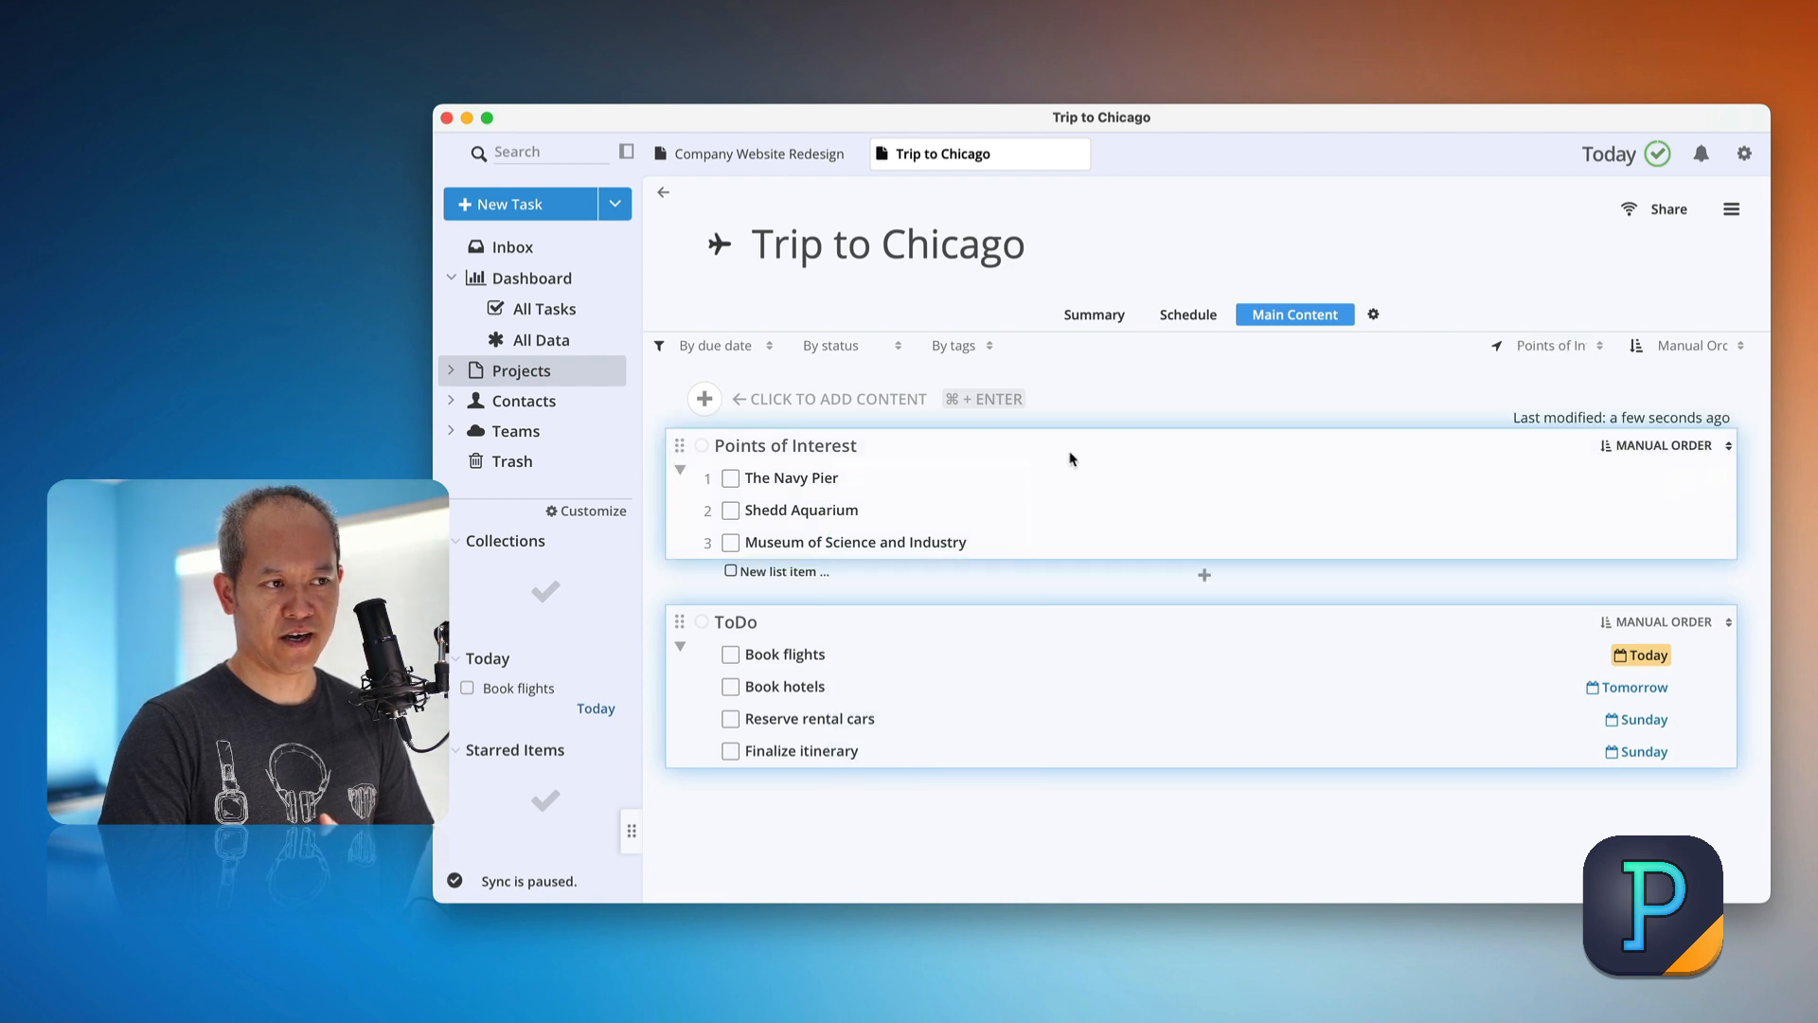
right_click(1070, 459)
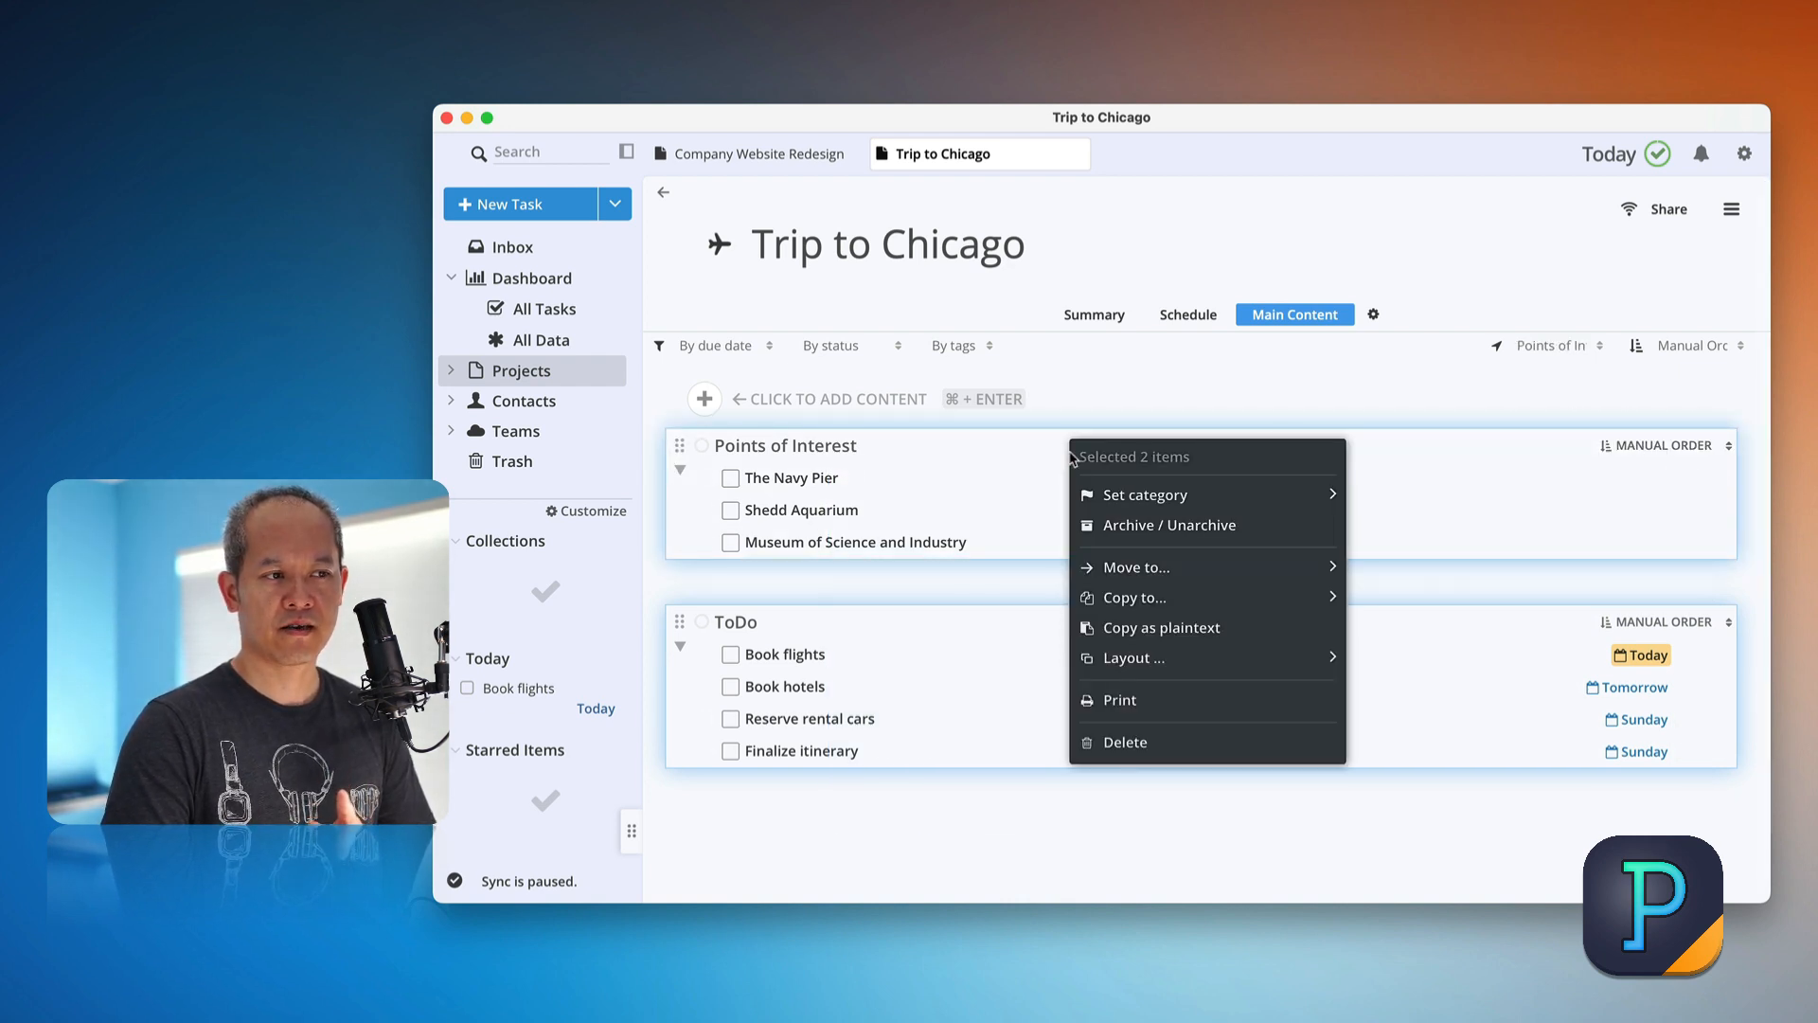
mouse_move(1274, 657)
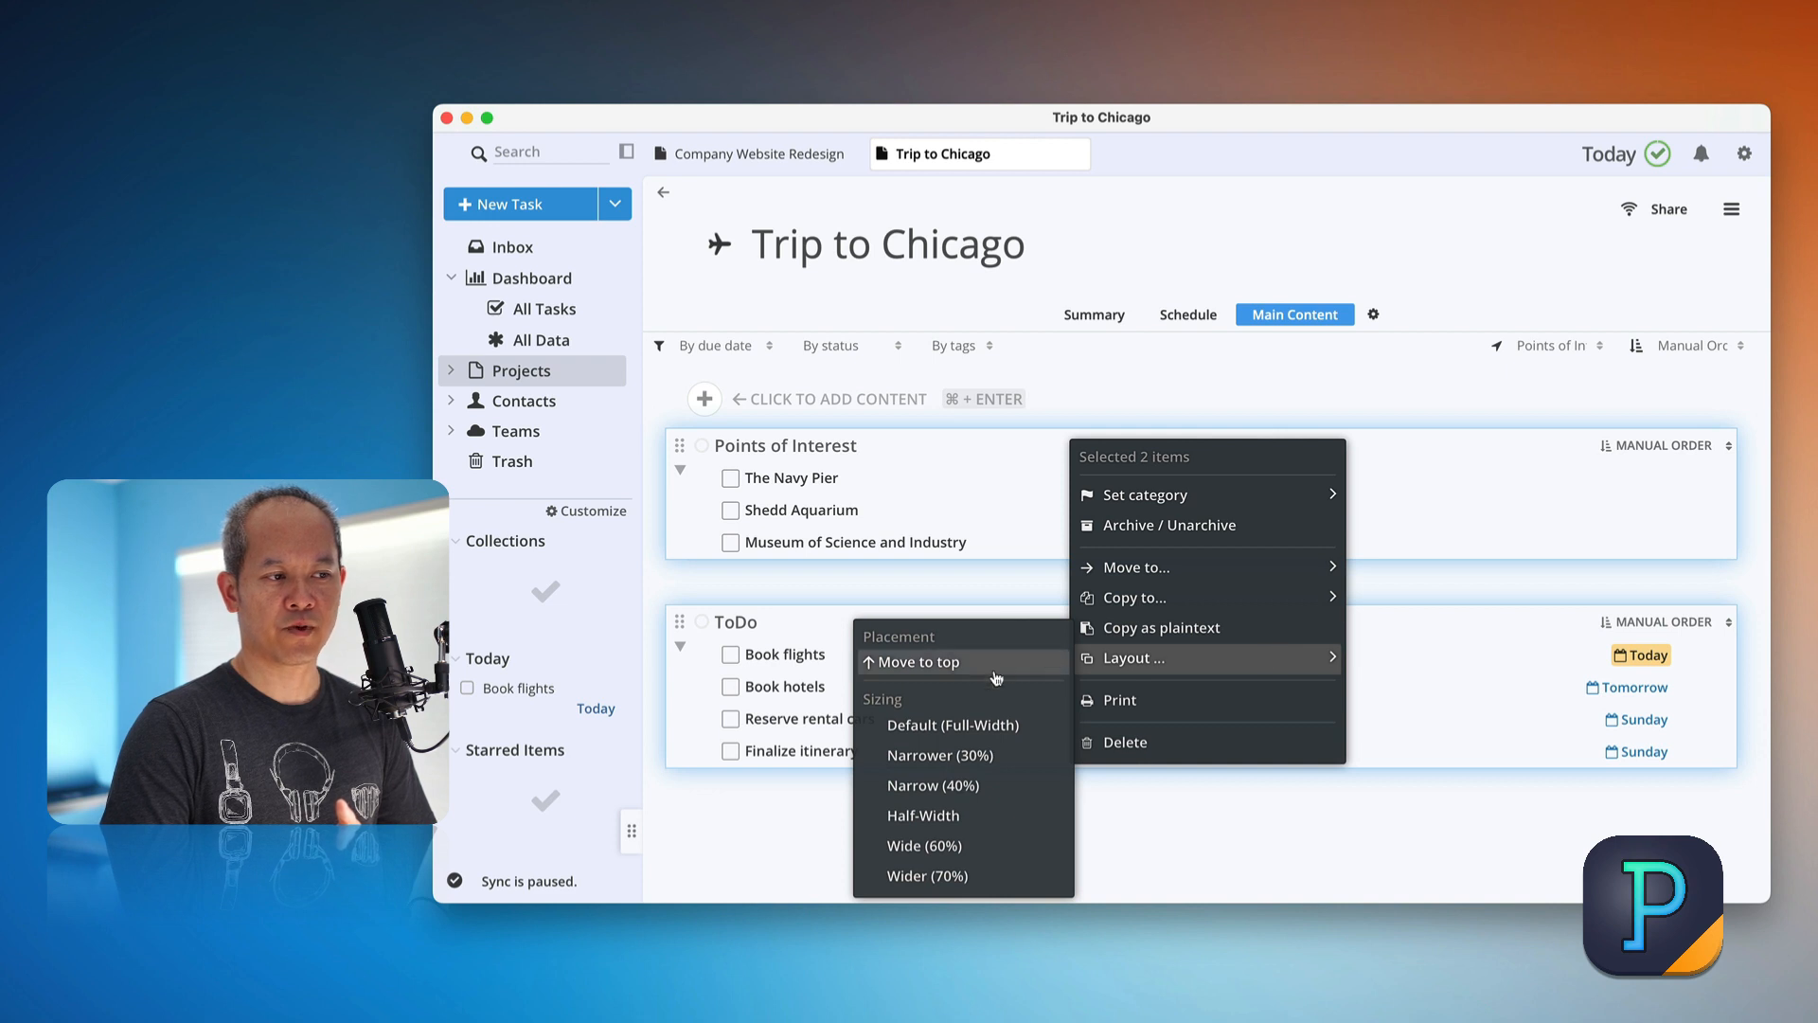
left_click(974, 815)
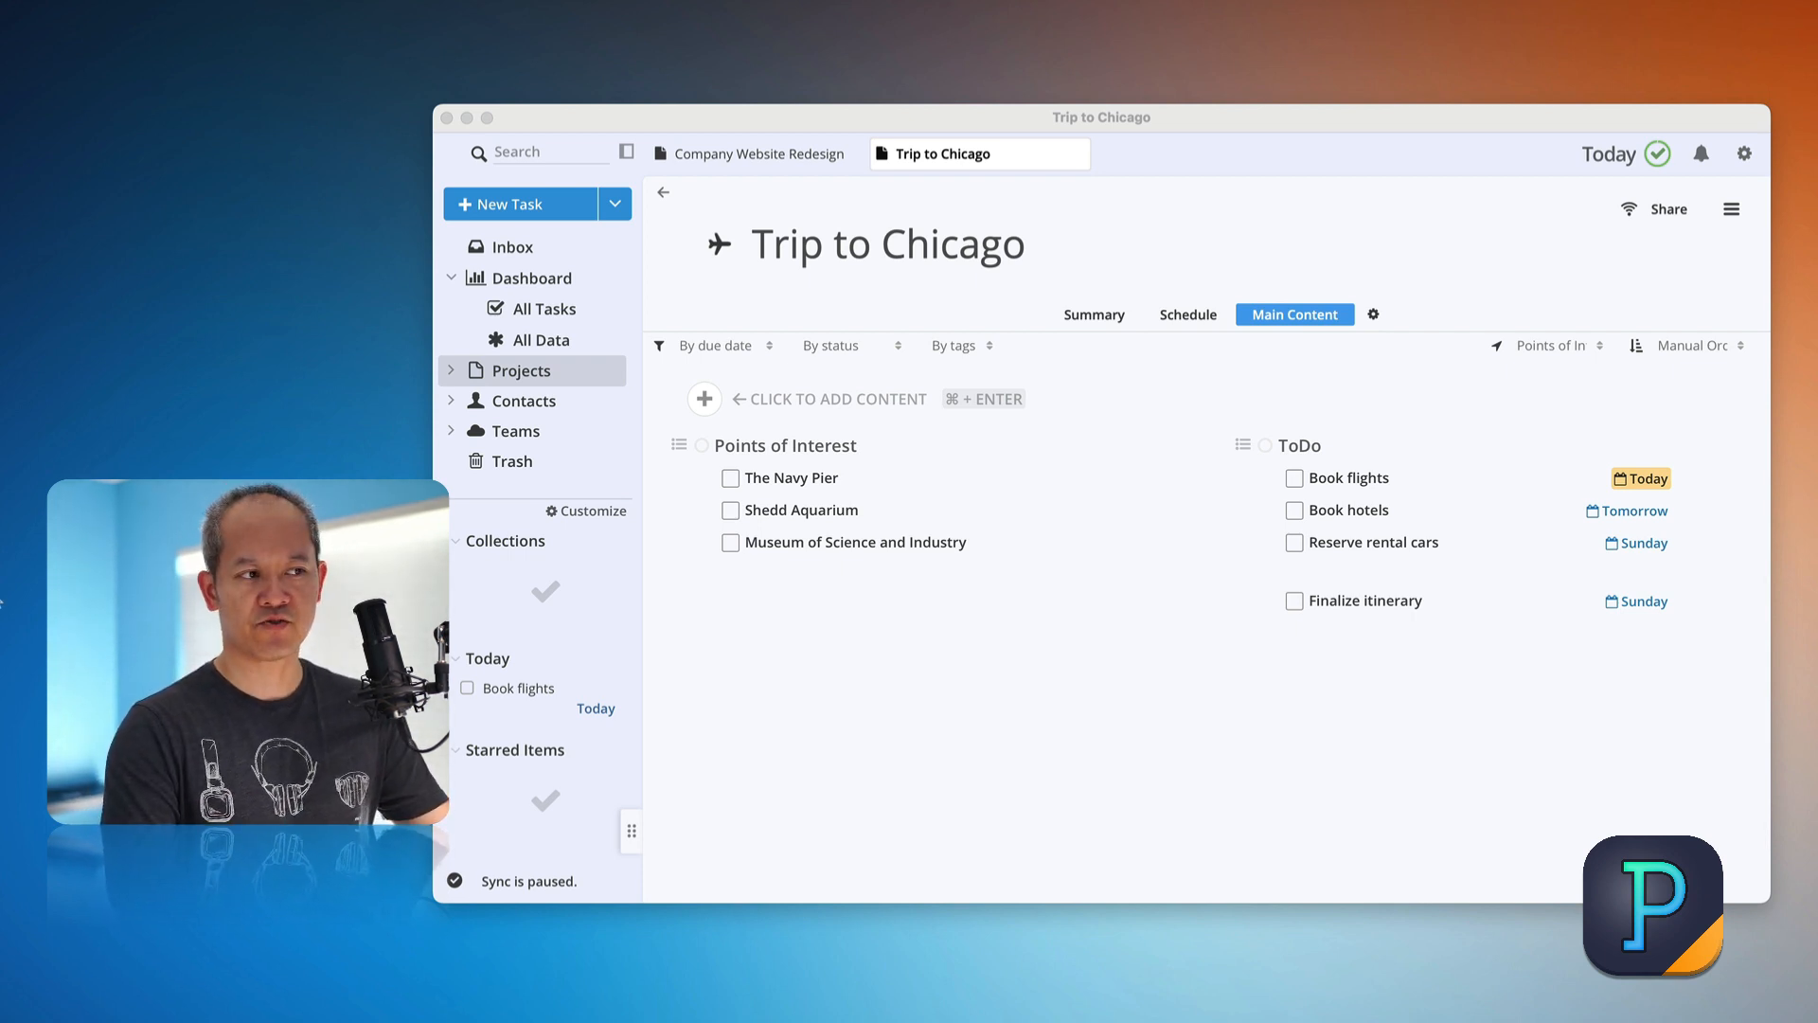
Add the file Boarding Passes.pdf to the Trip to Chicago project's content, before the Points of Interest list.
left_click_drag(2, 602, 803, 644)
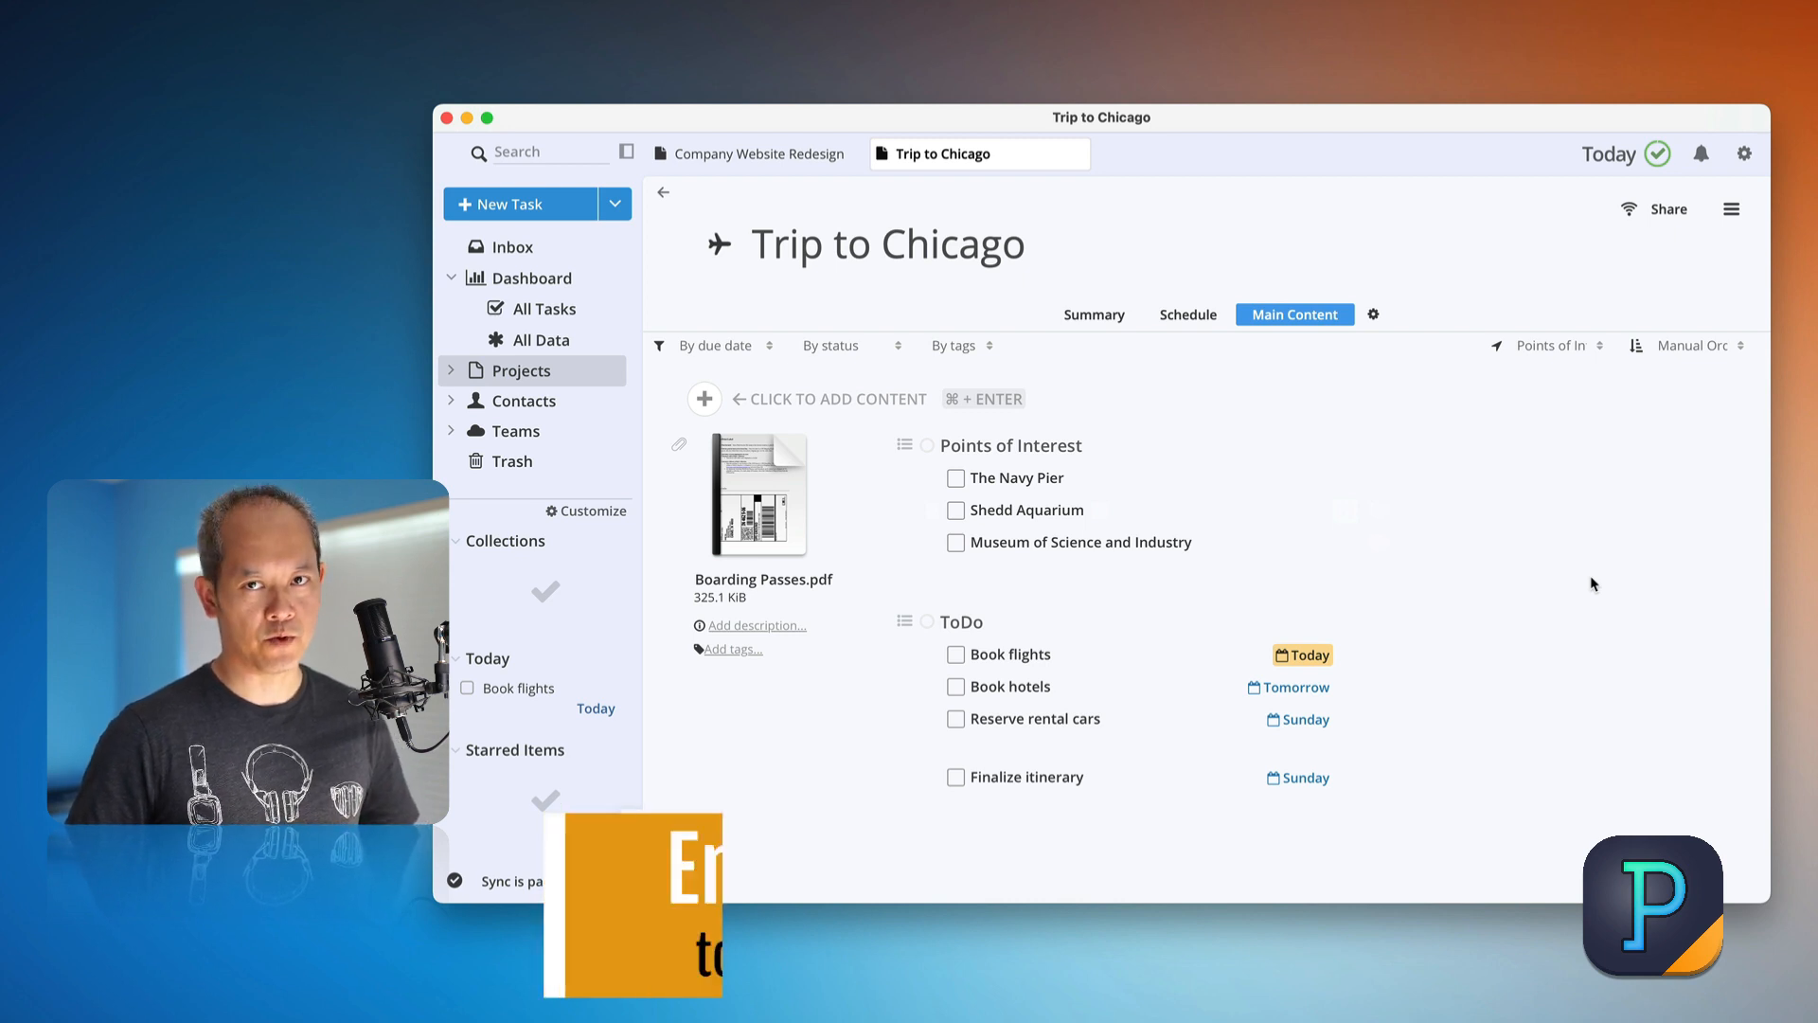
Start embedding a Web Link in the project and copy the Chicago weather widget's code from weatherwidget.io.
left_click(705, 399)
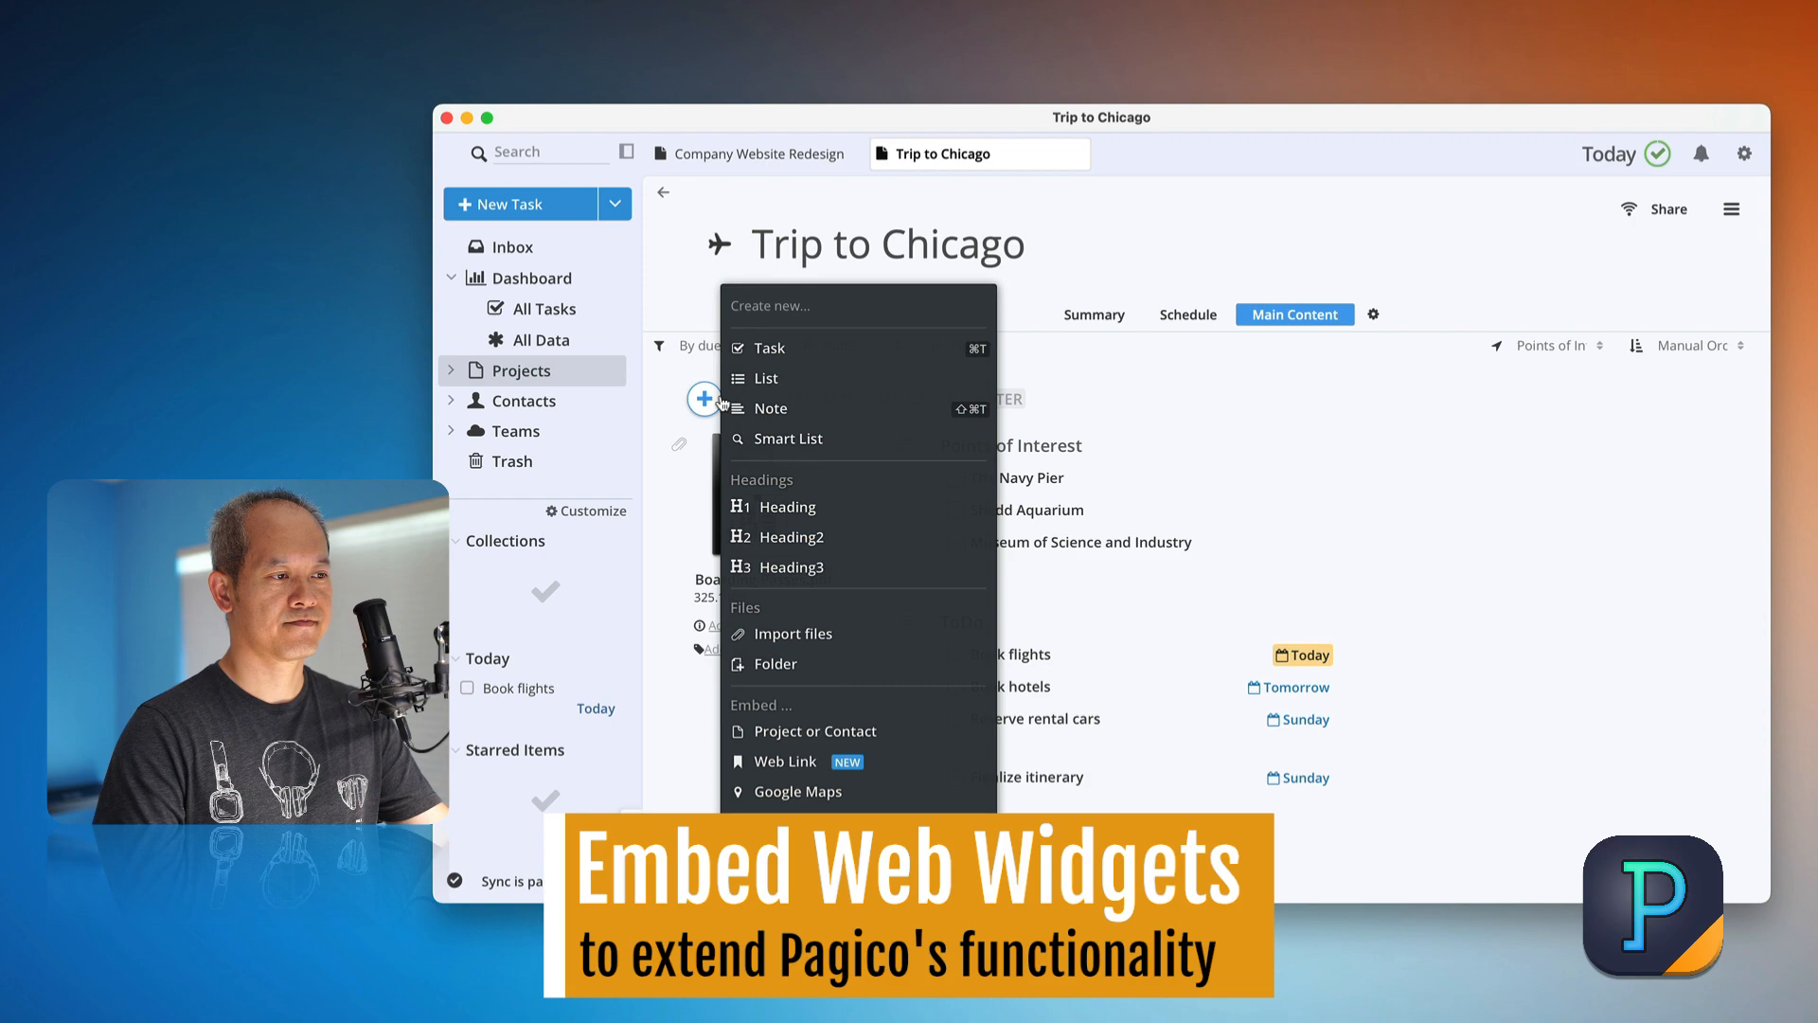
left_click(907, 762)
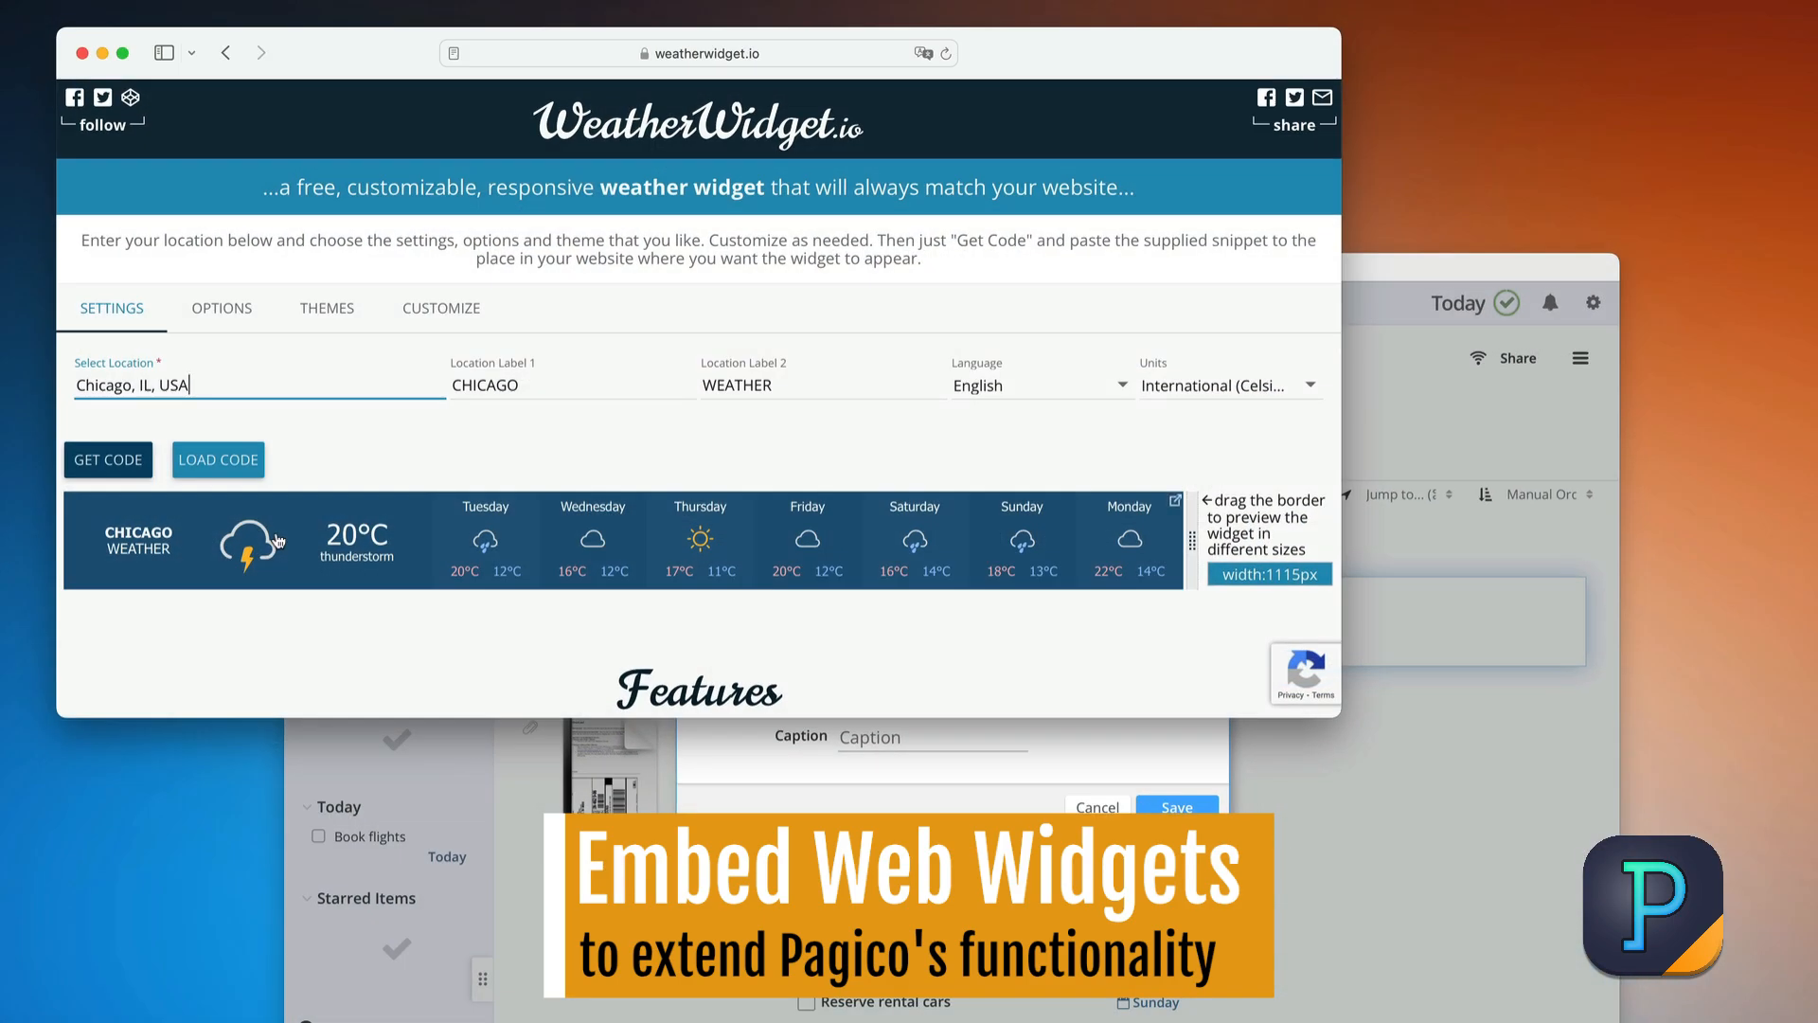
left_click(108, 461)
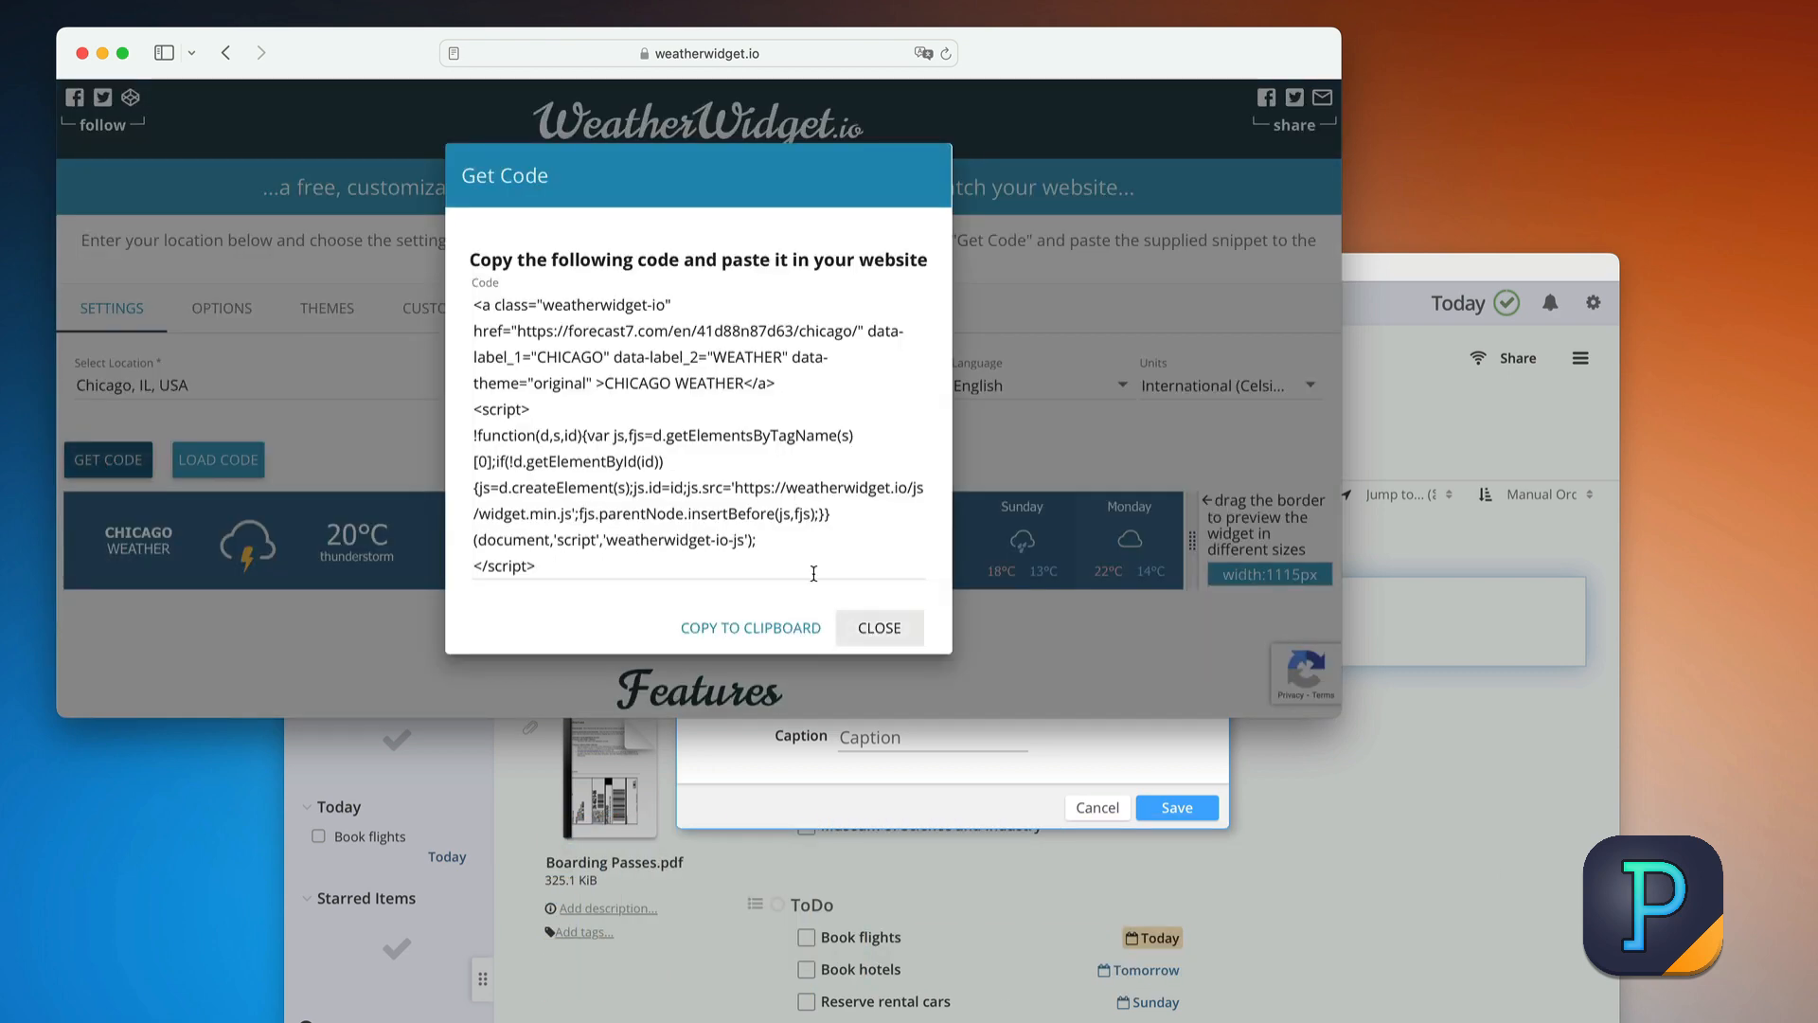
left_click(757, 627)
left_click(872, 628)
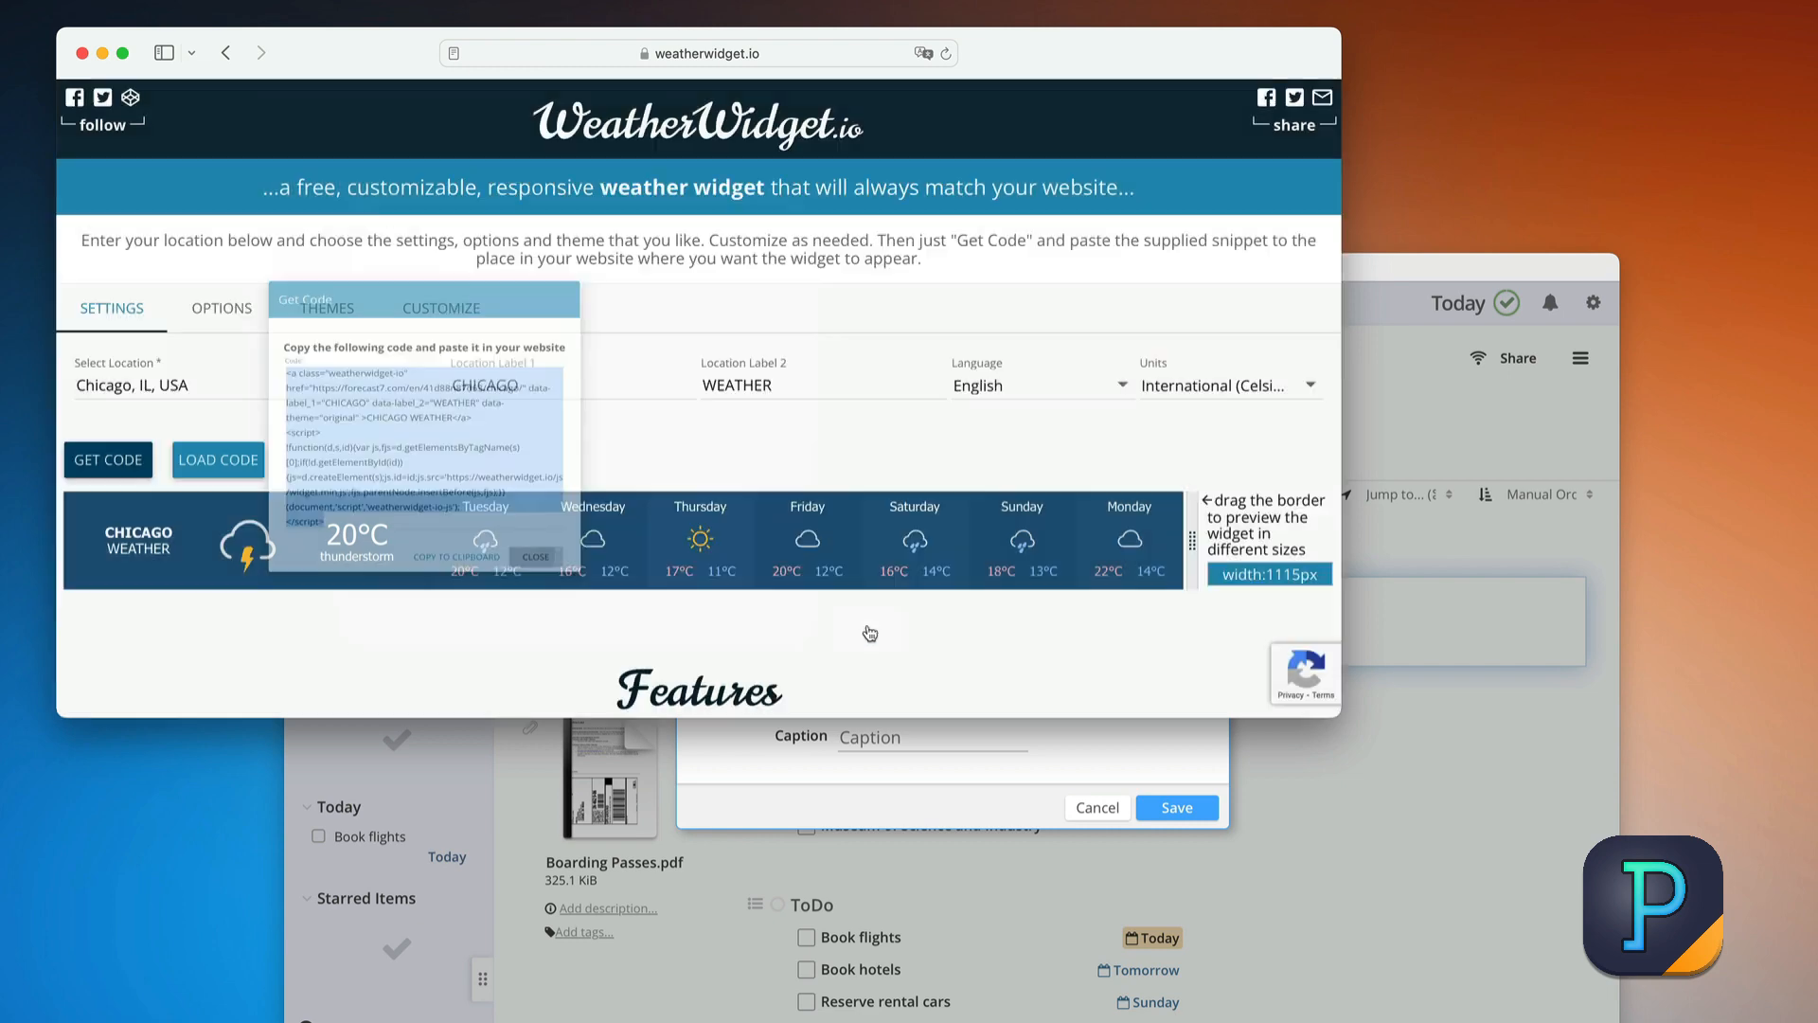
Set the web bookmark to render as a widget, paste the copied weather HTML code into it and save it.
left_click(817, 758)
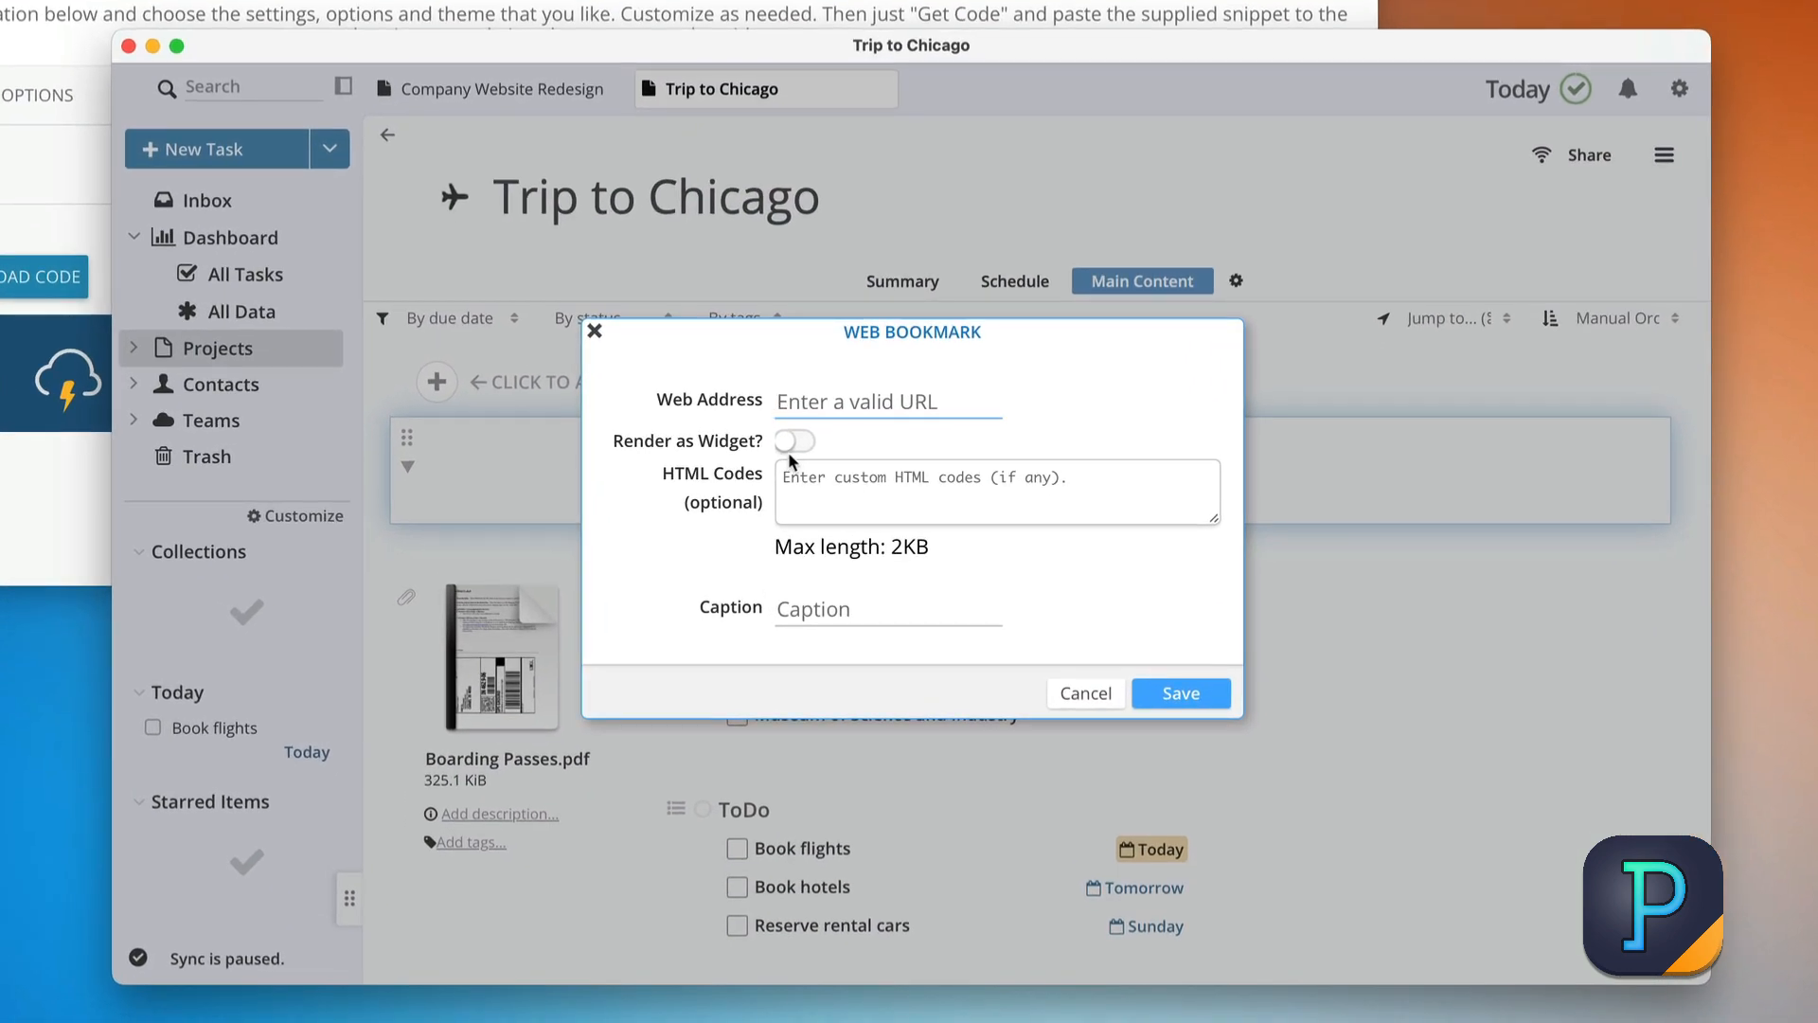
left_click(794, 442)
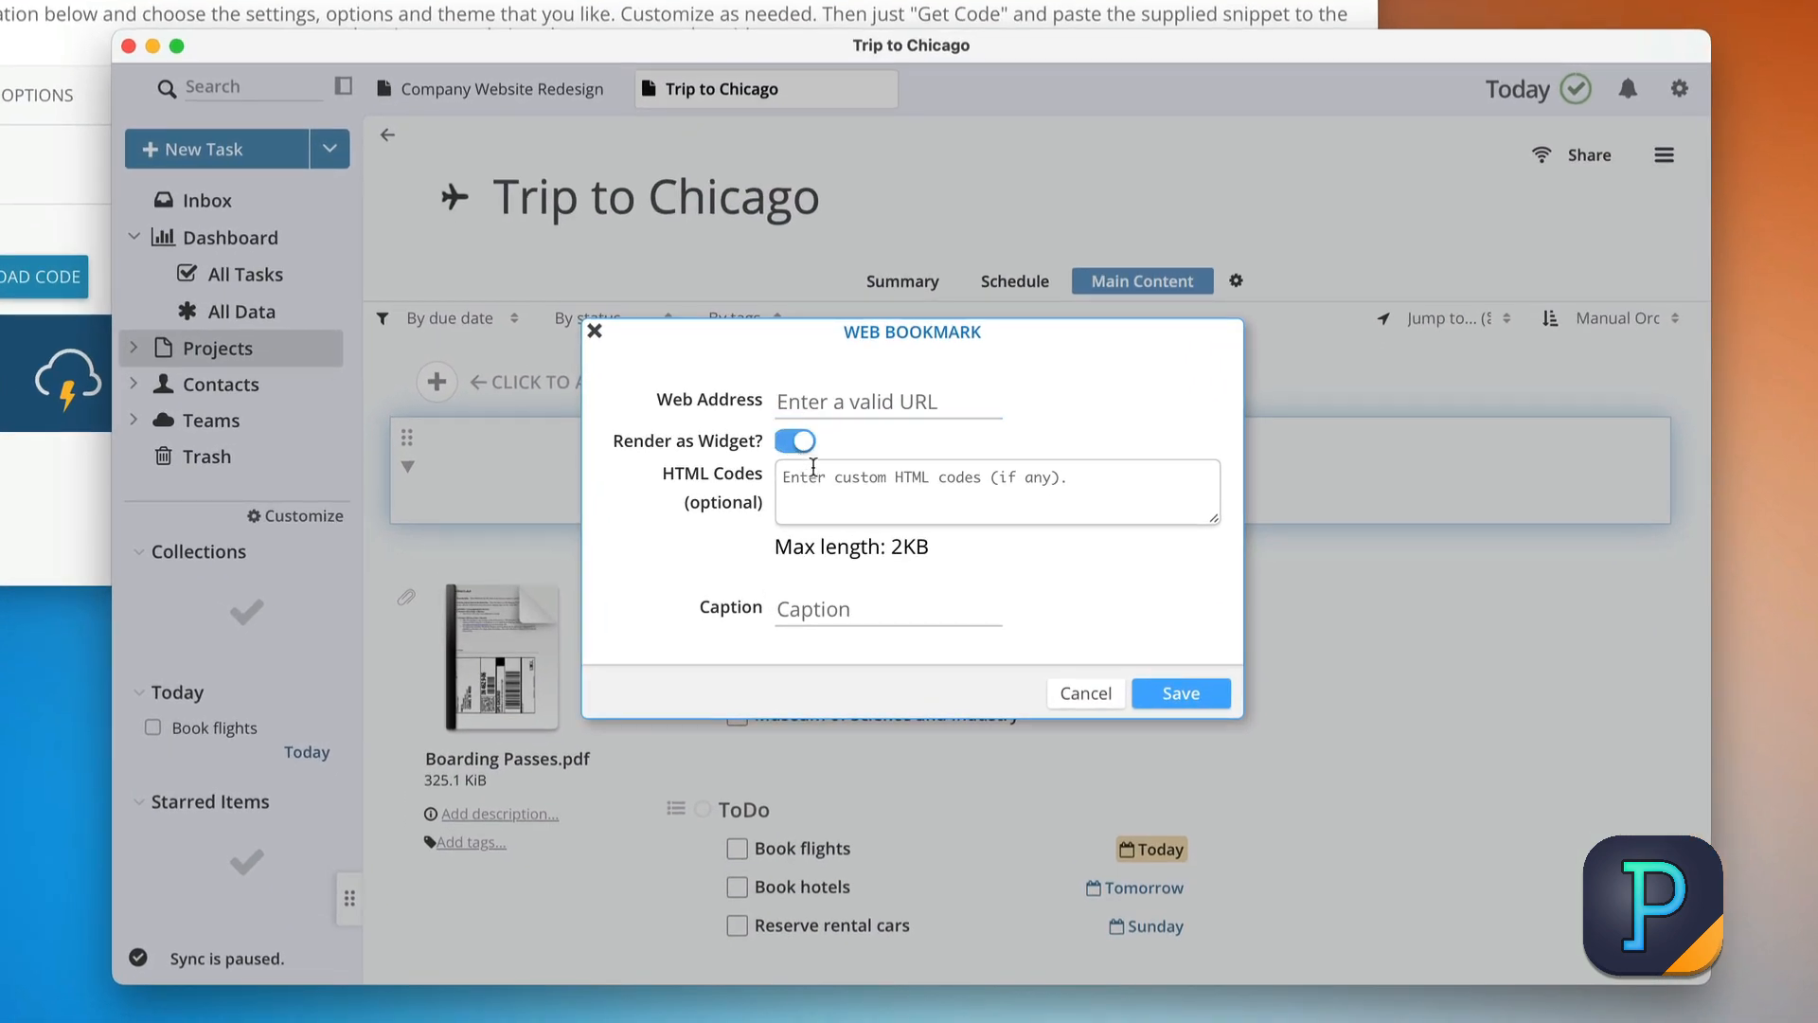
key("super+v")
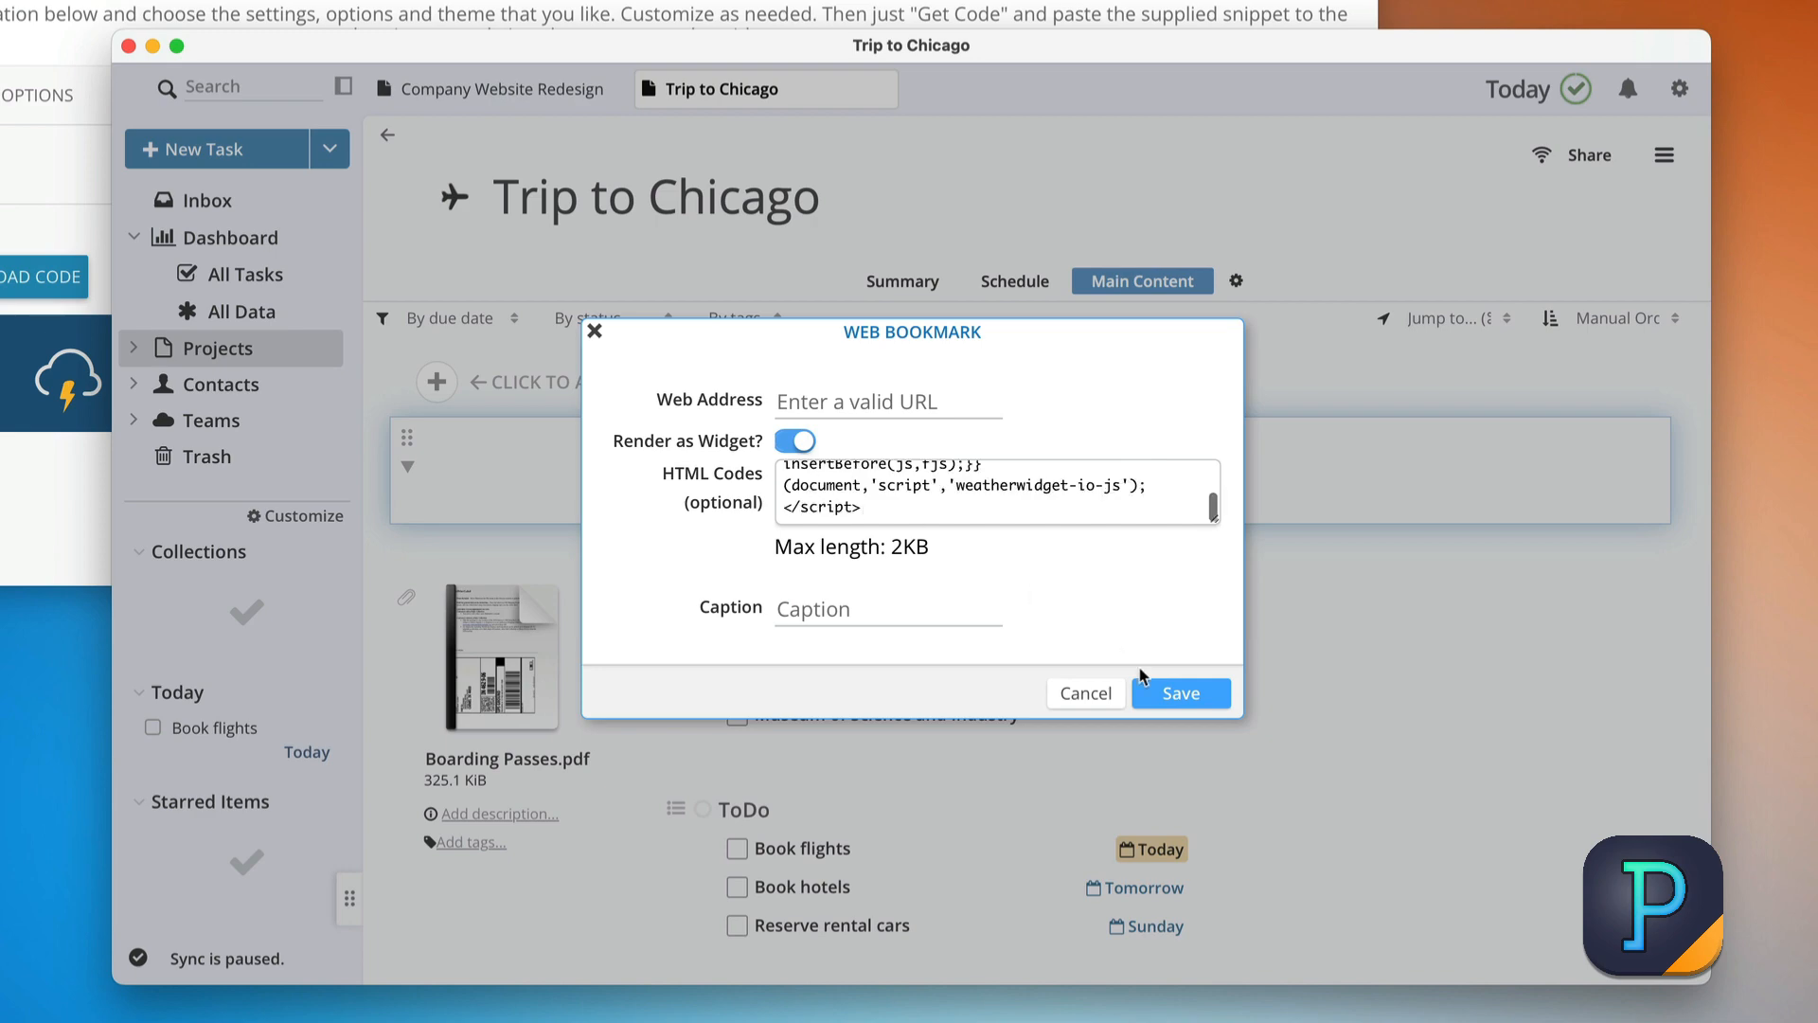
left_click(1174, 699)
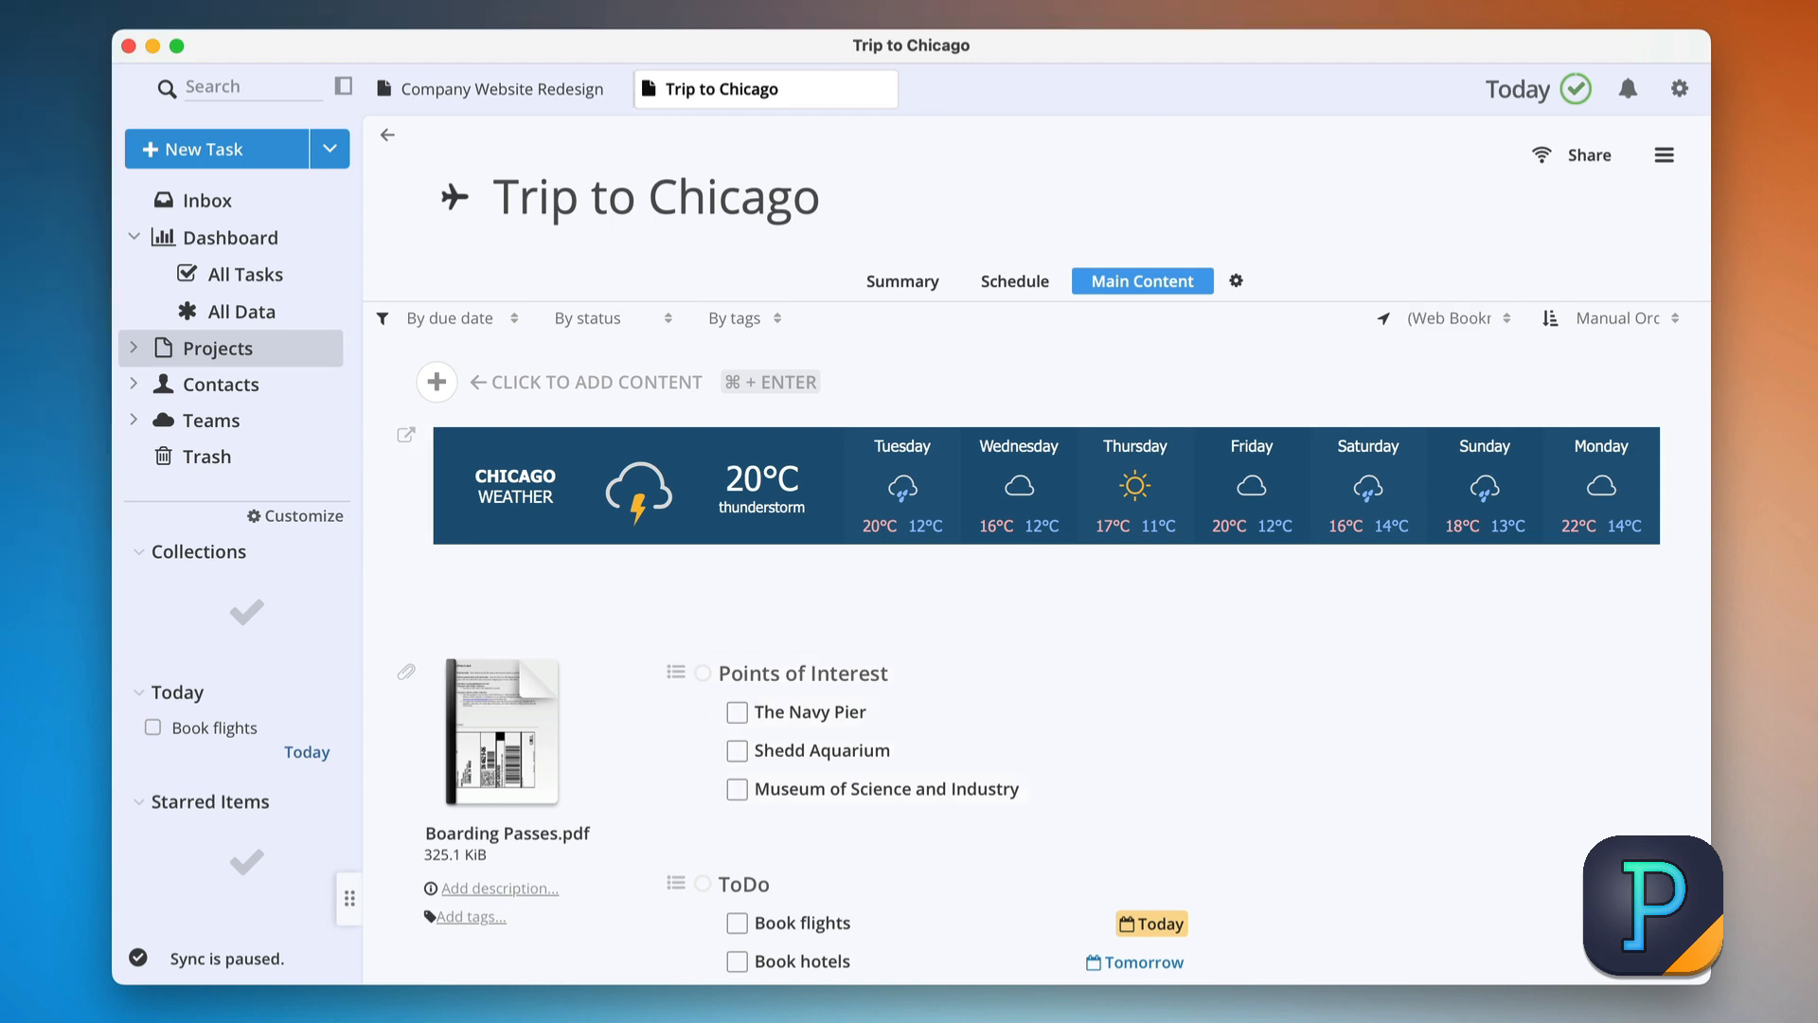
Embed a Google Maps item for Shedd Aquarium in the Trip to Chicago project.
left_click(435, 382)
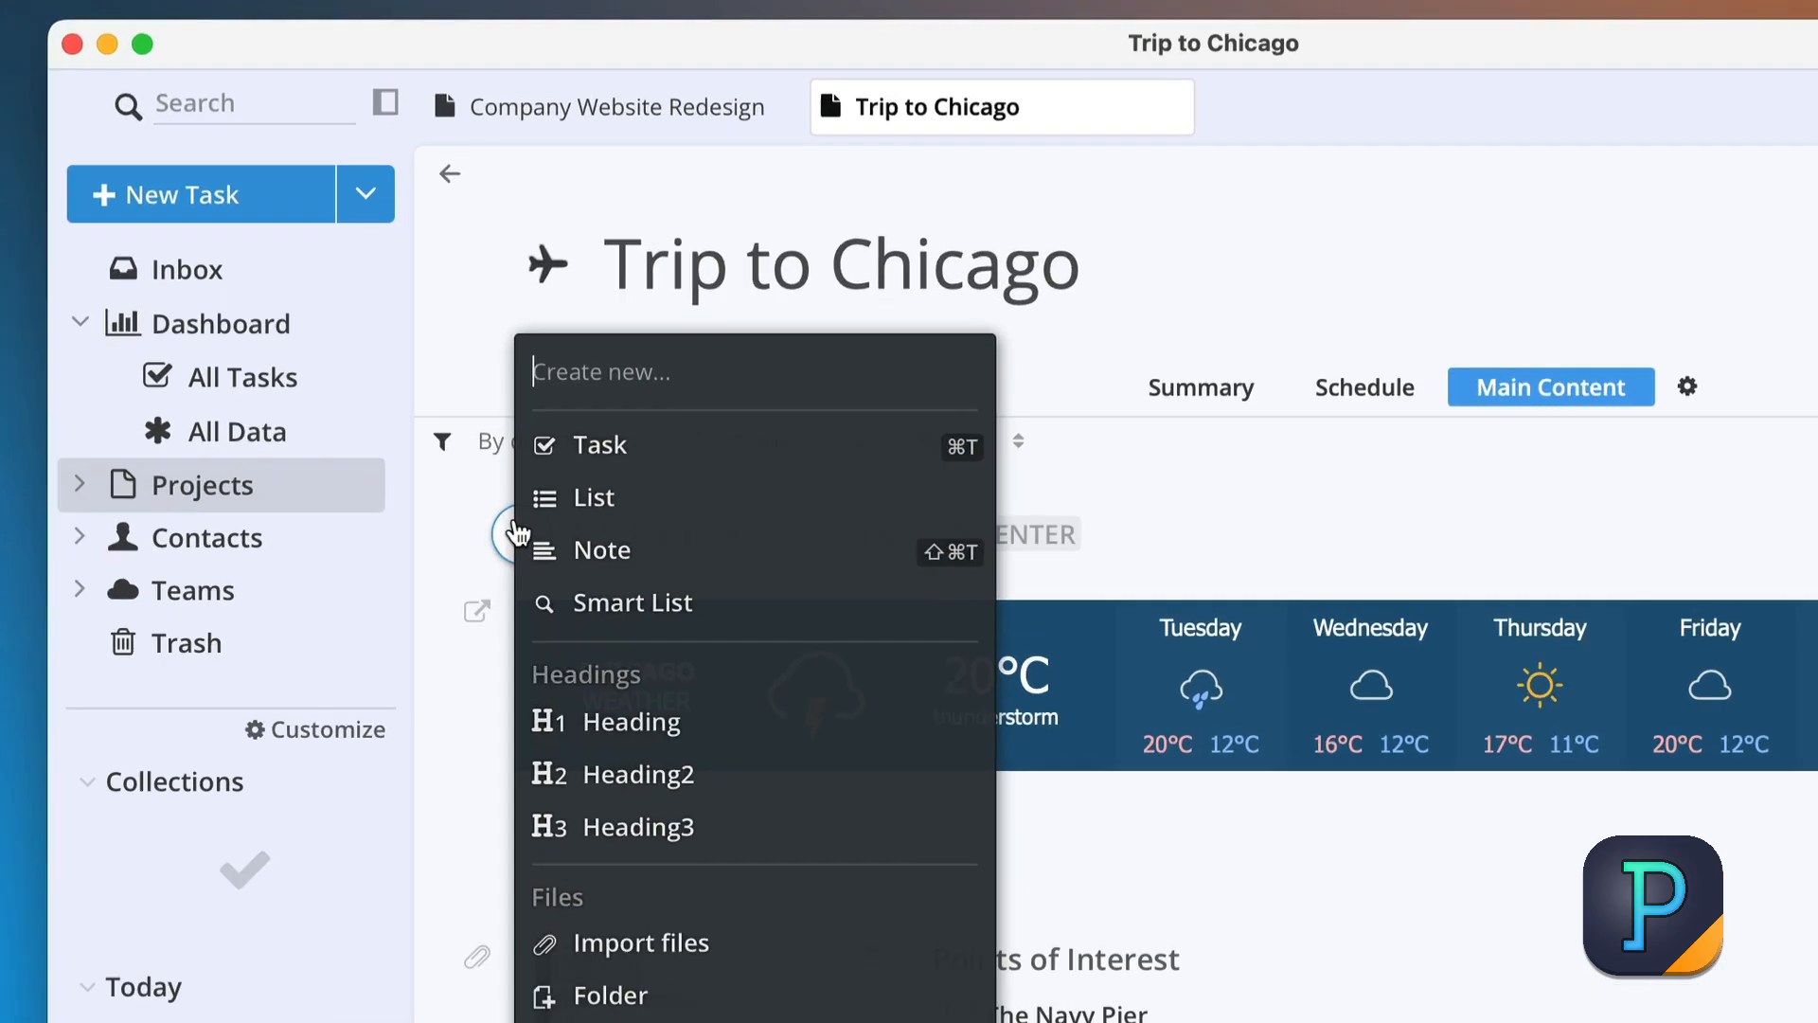
type("map")
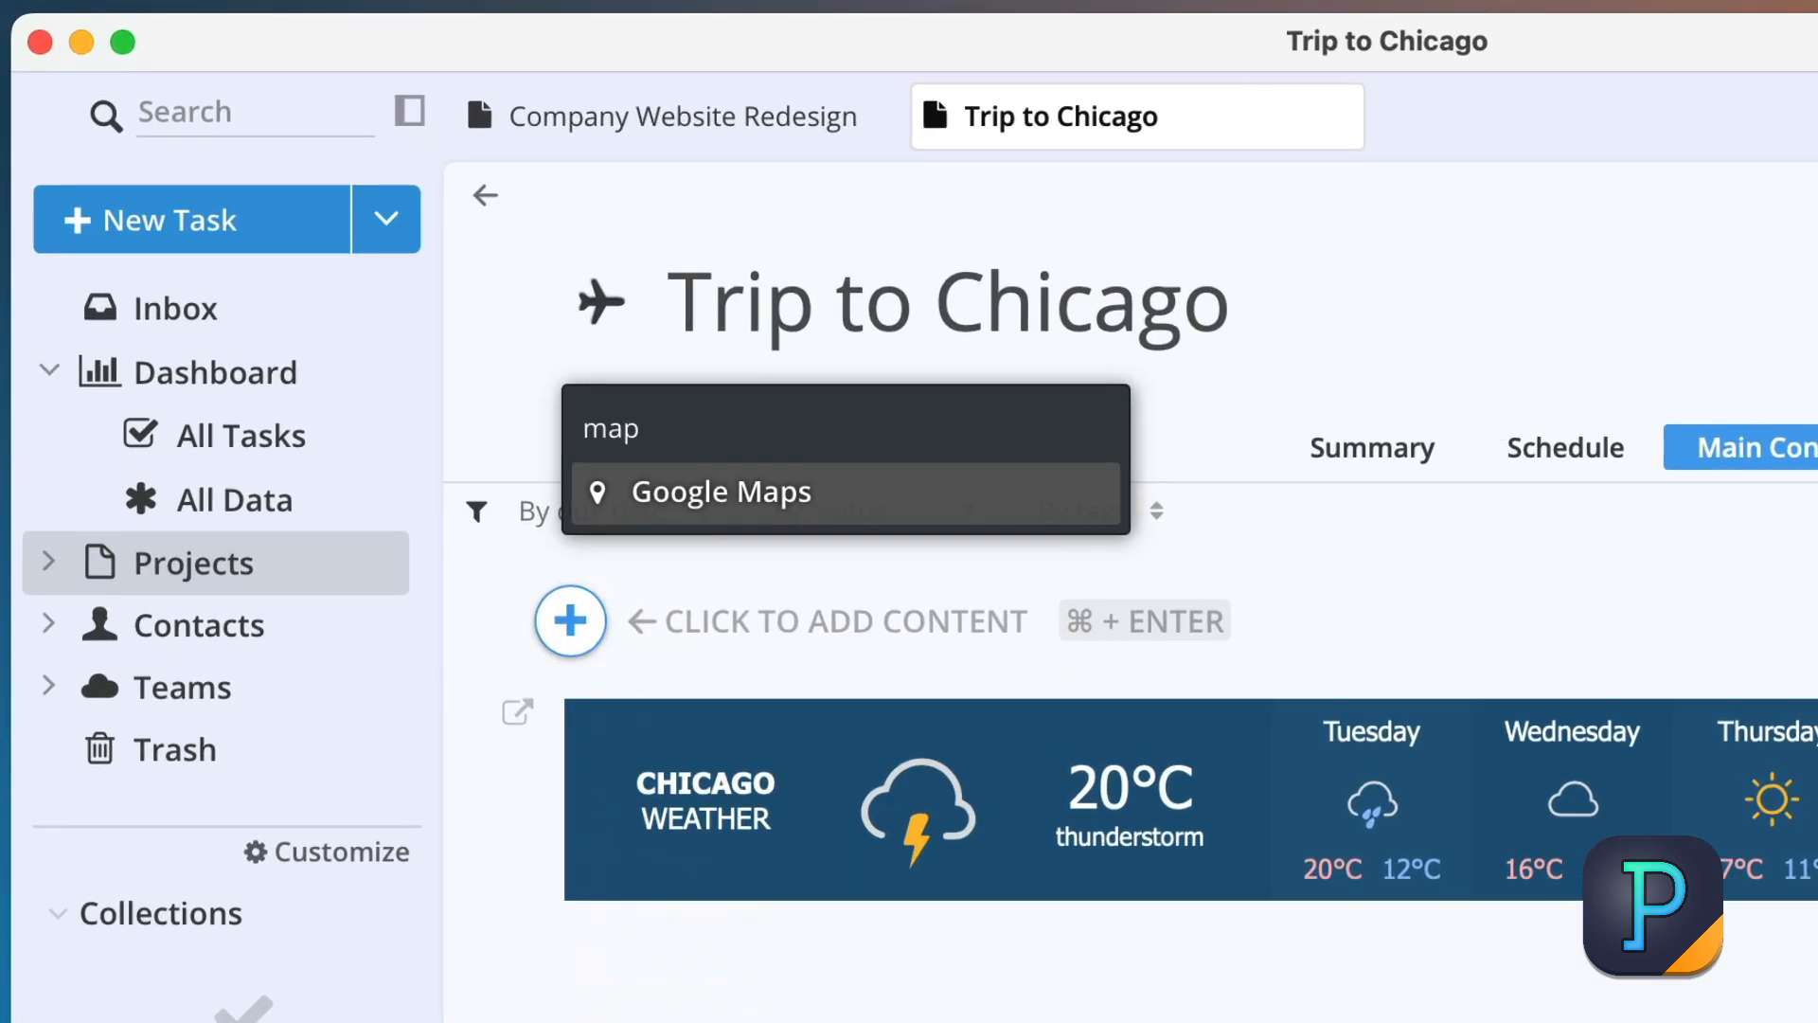
type(" Shedd Aquarium")
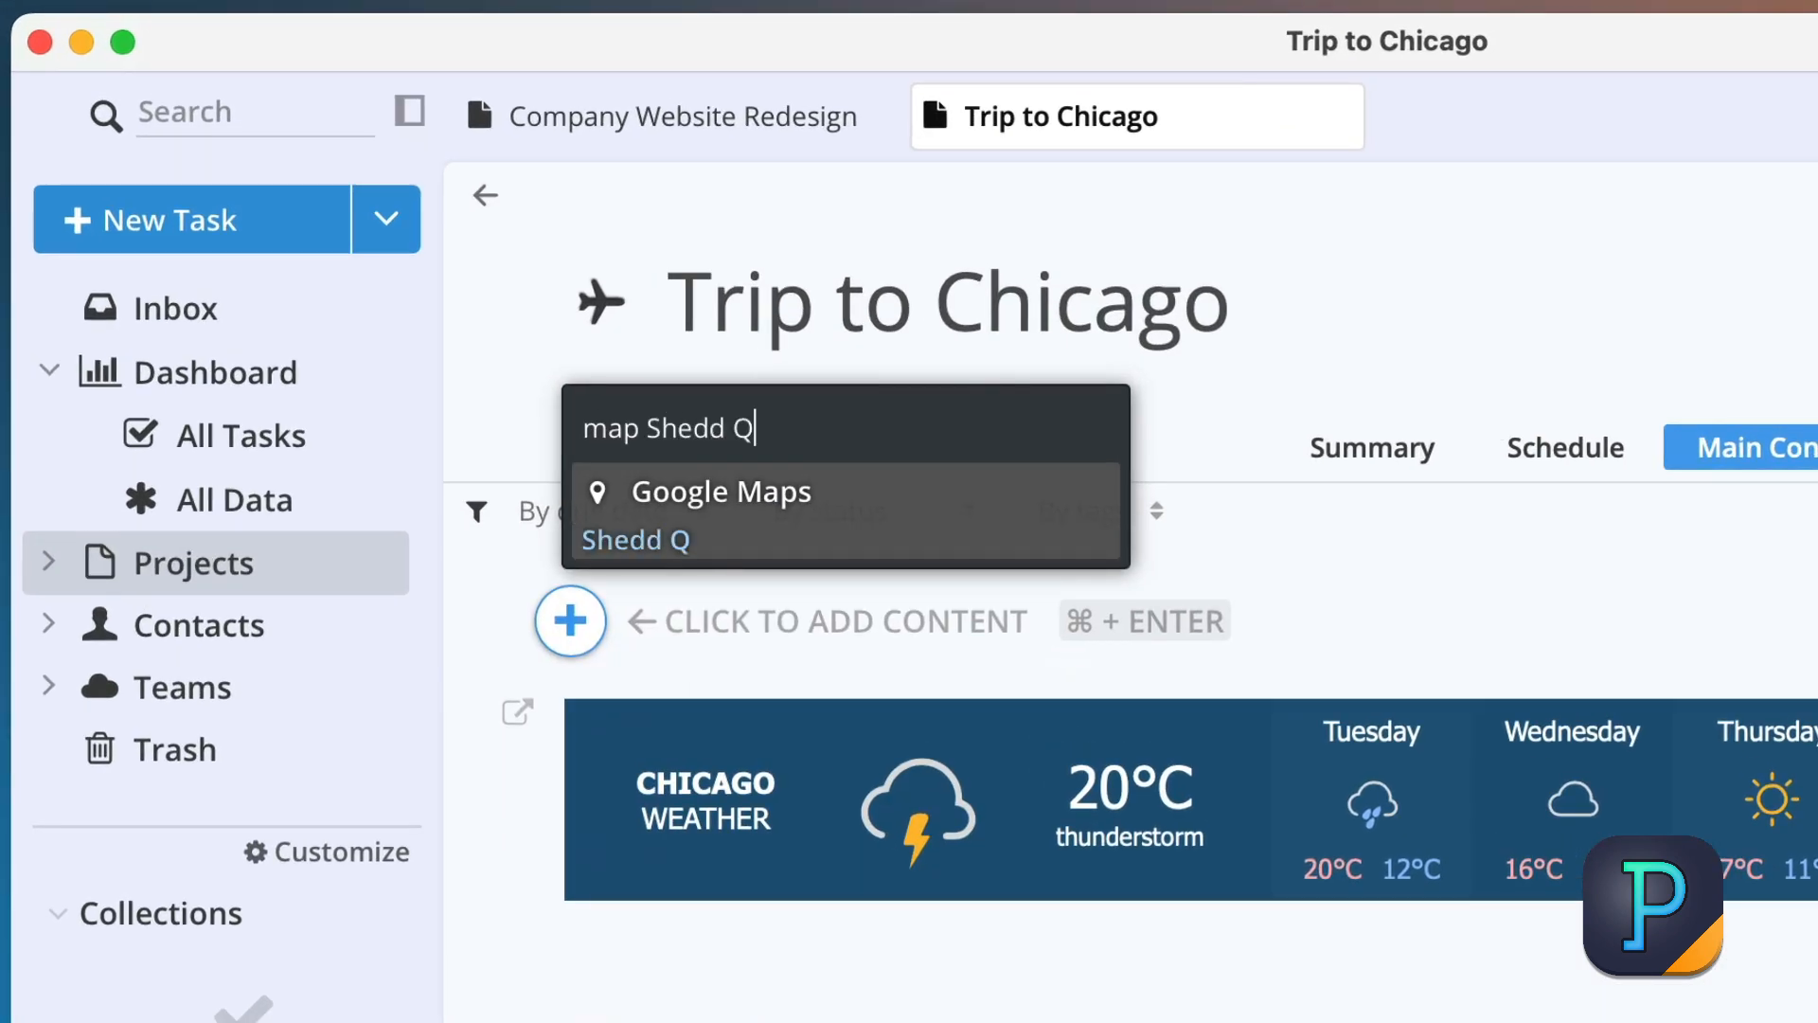
key("Return")
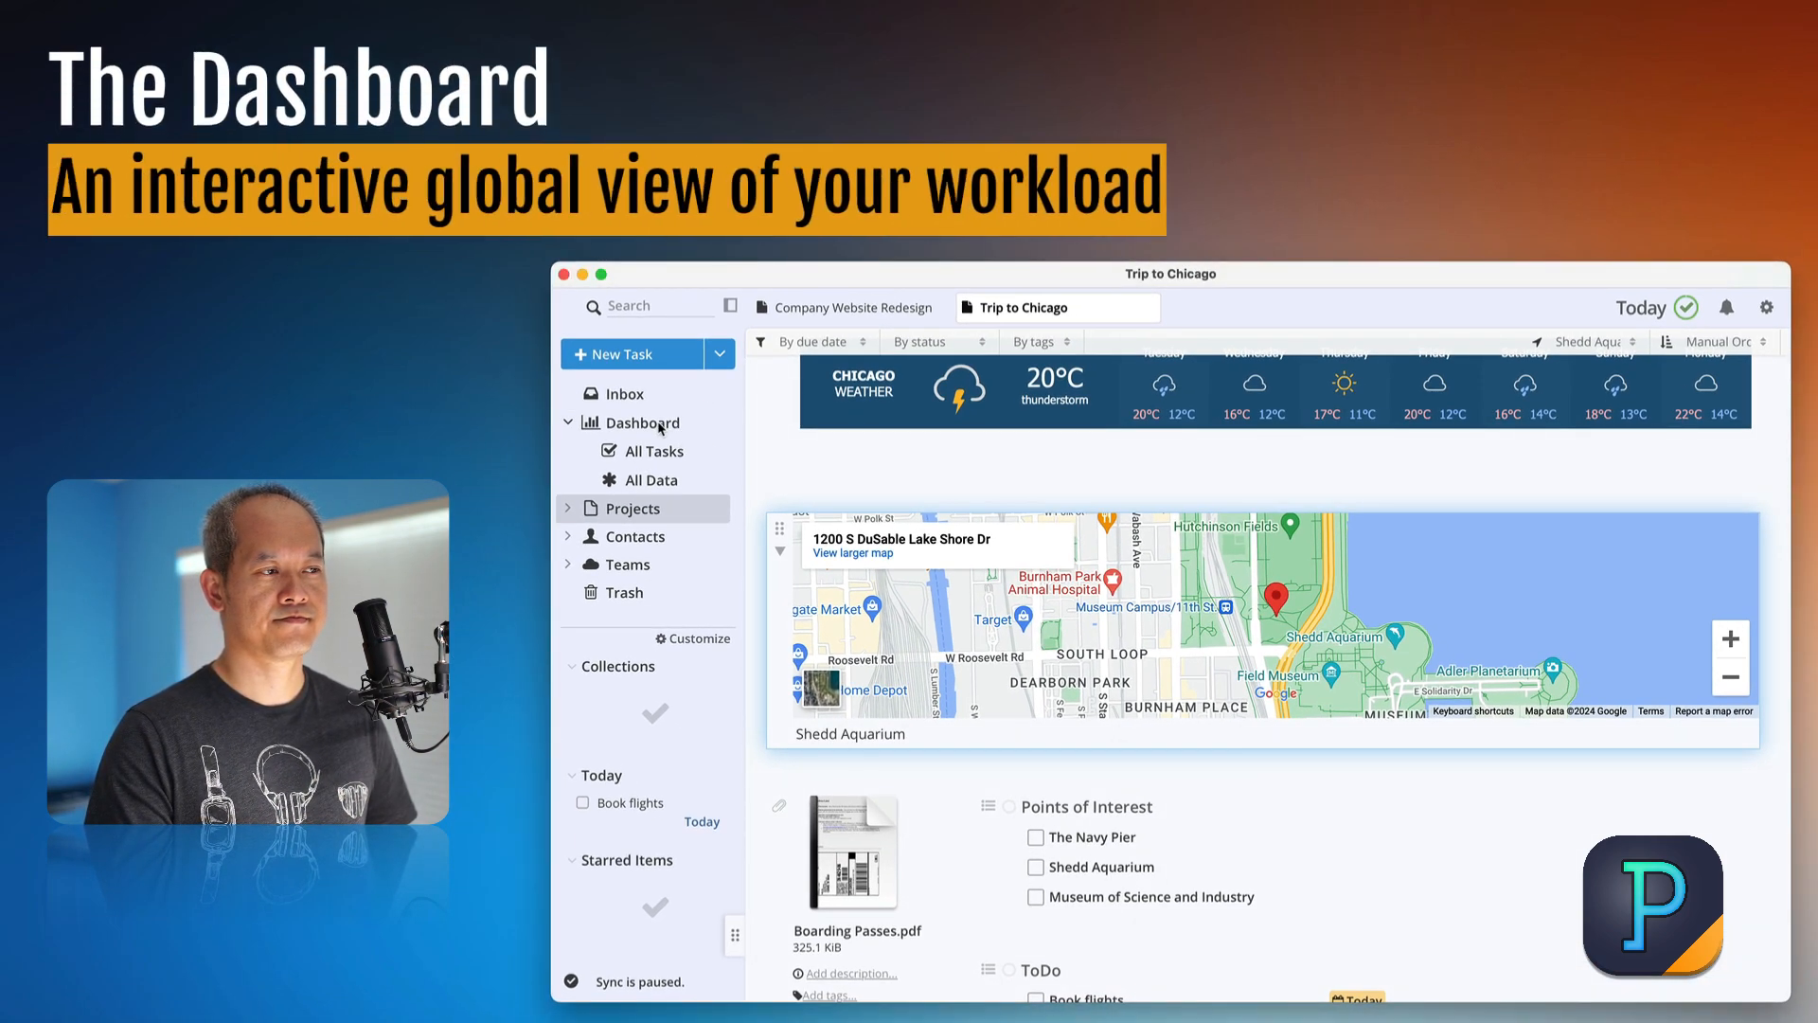
Open the Dashboard and expand Company Website Redesign and Trip to Chicago on the timeline to examine their scheduled tasks.
left_click(663, 428)
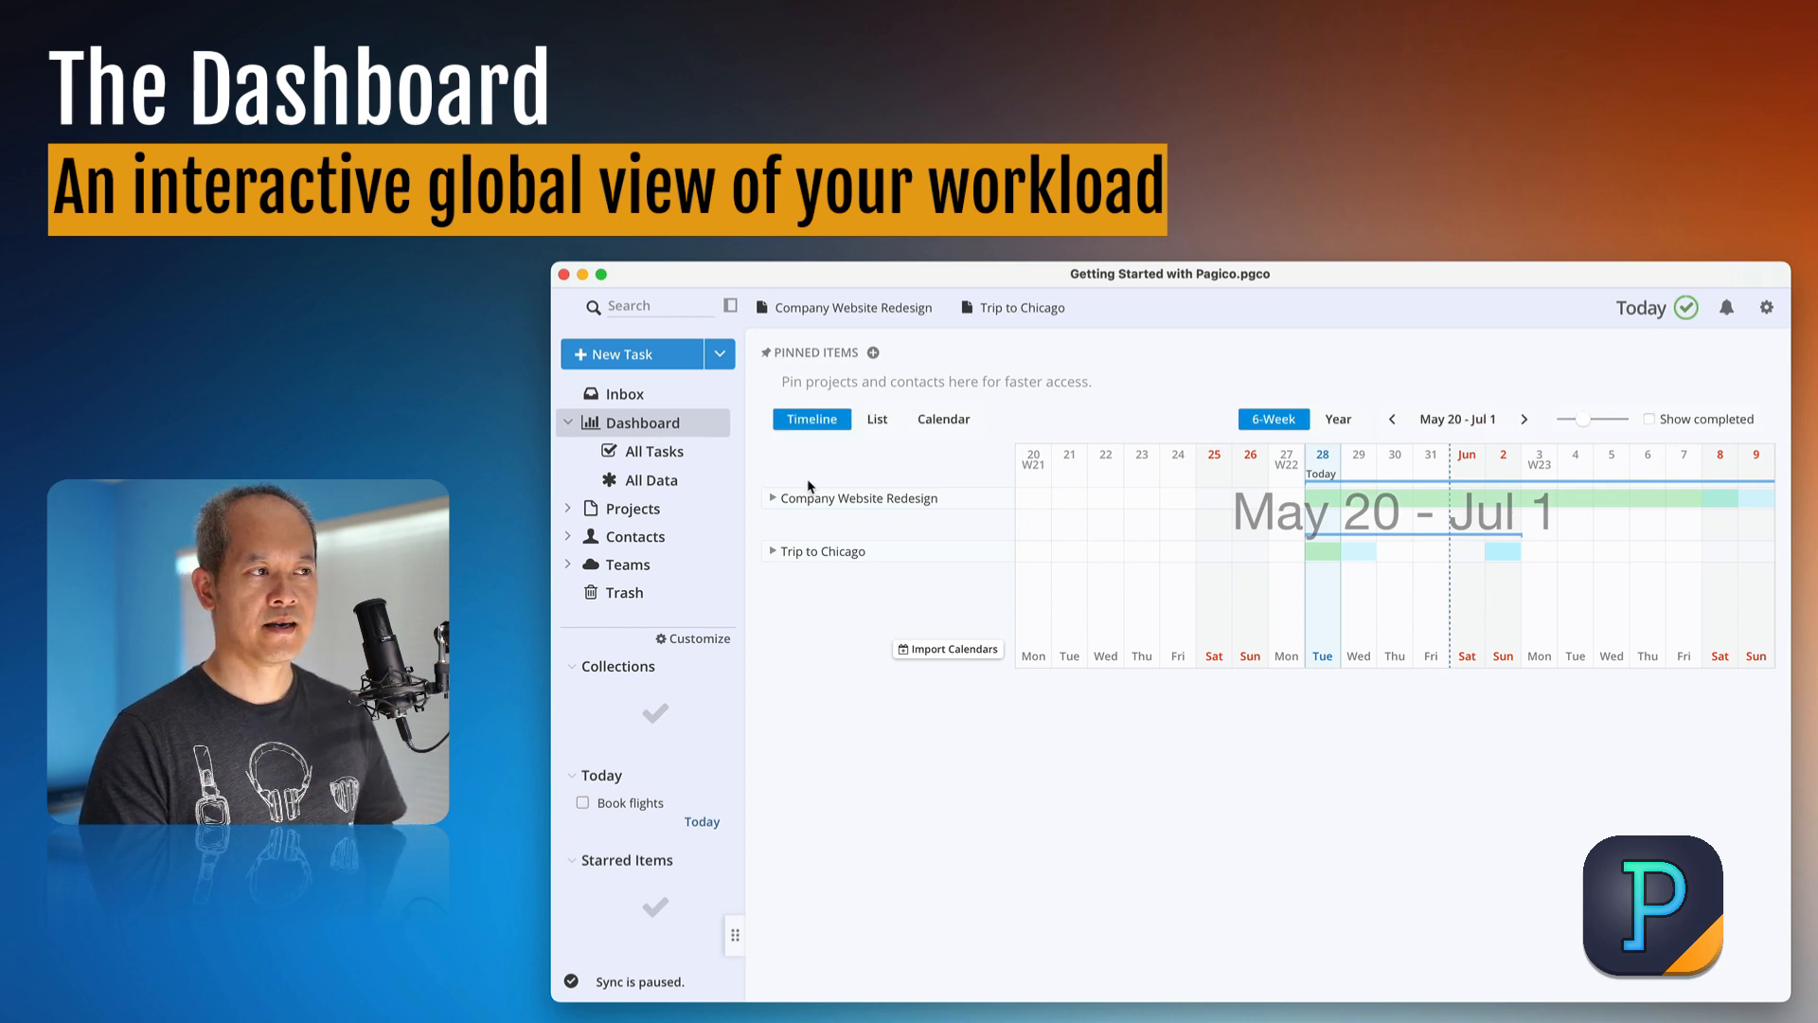
left_click(773, 498)
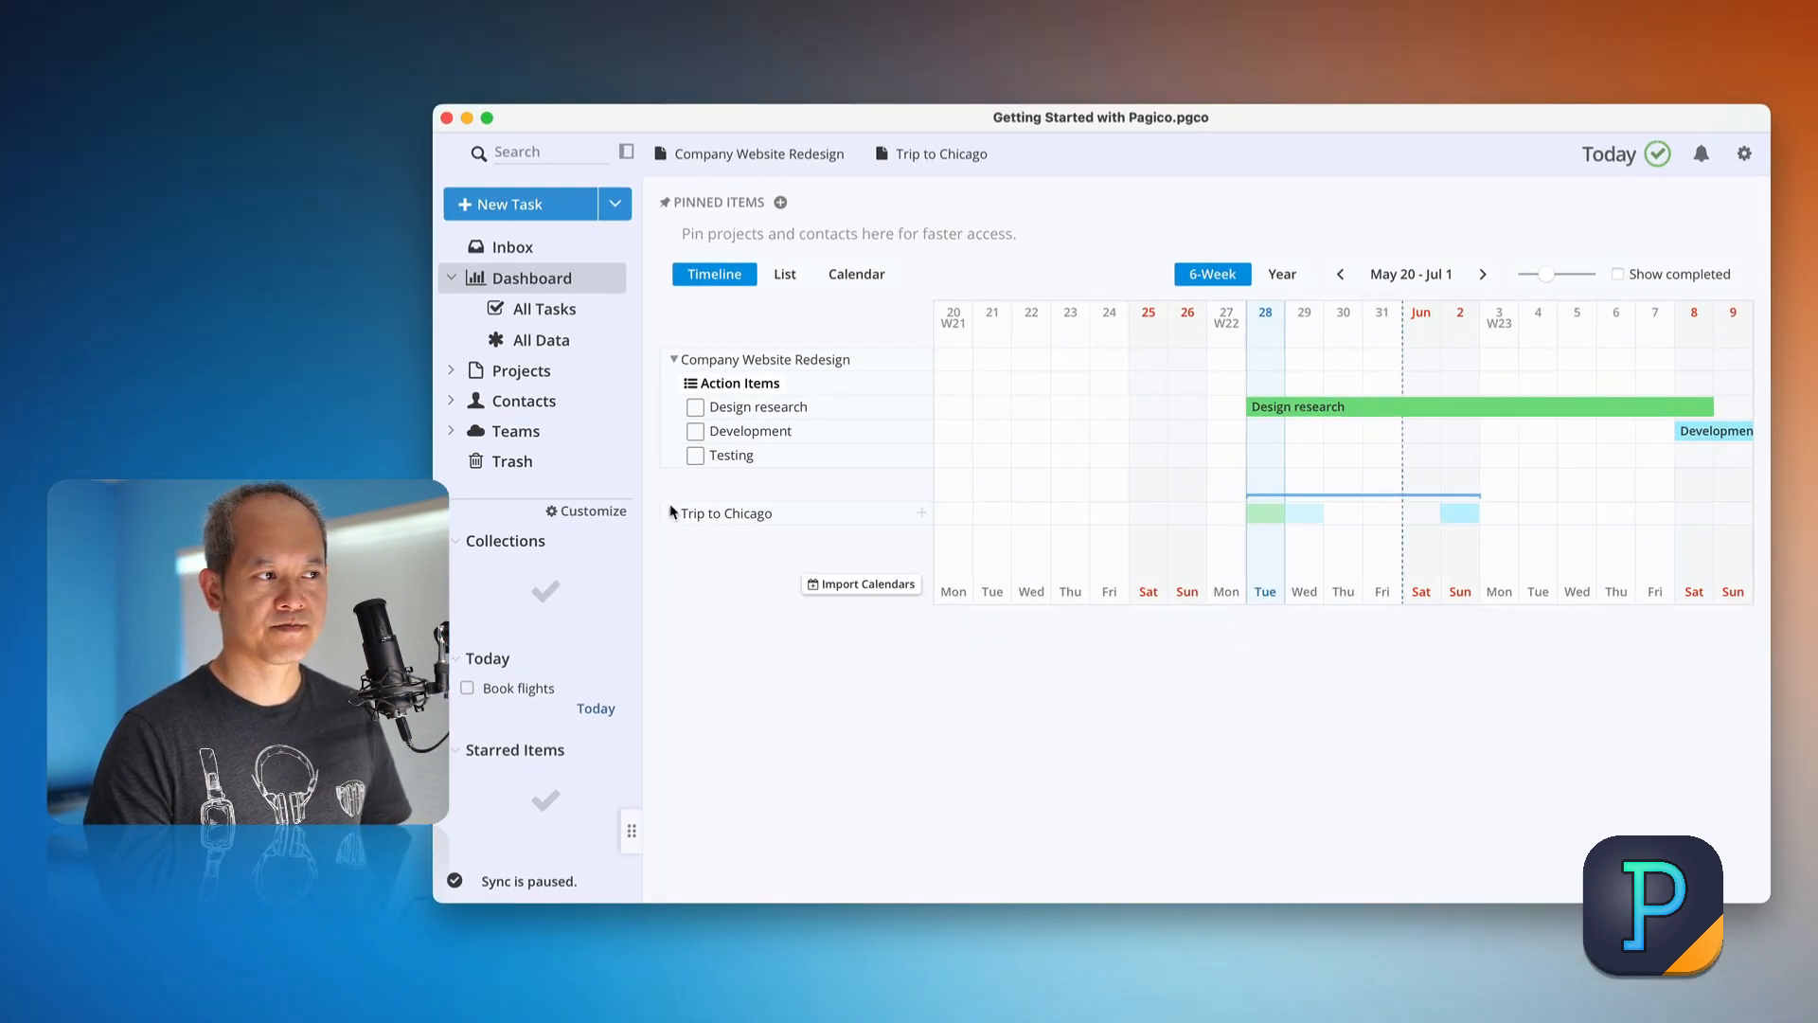
left_click(698, 546)
scroll(1302, 574, "right", 2)
scroll(1287, 542, "right", 5)
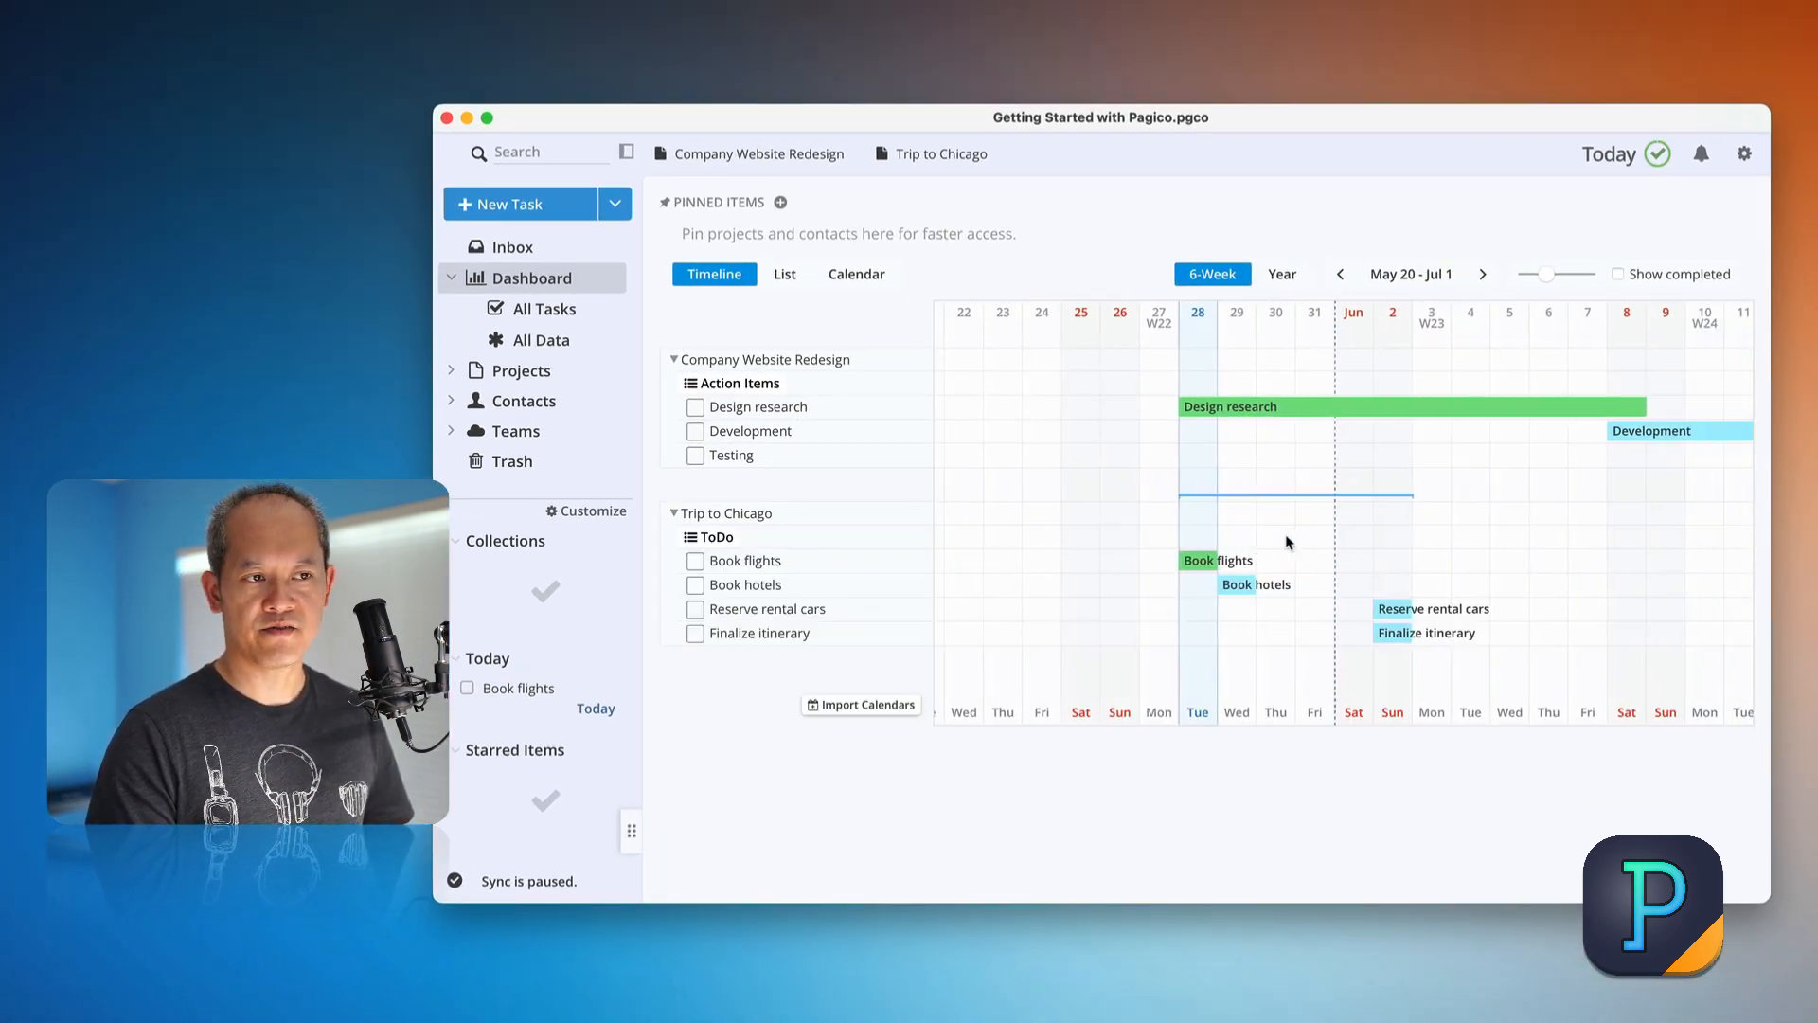
scroll(1287, 541, "right", 3)
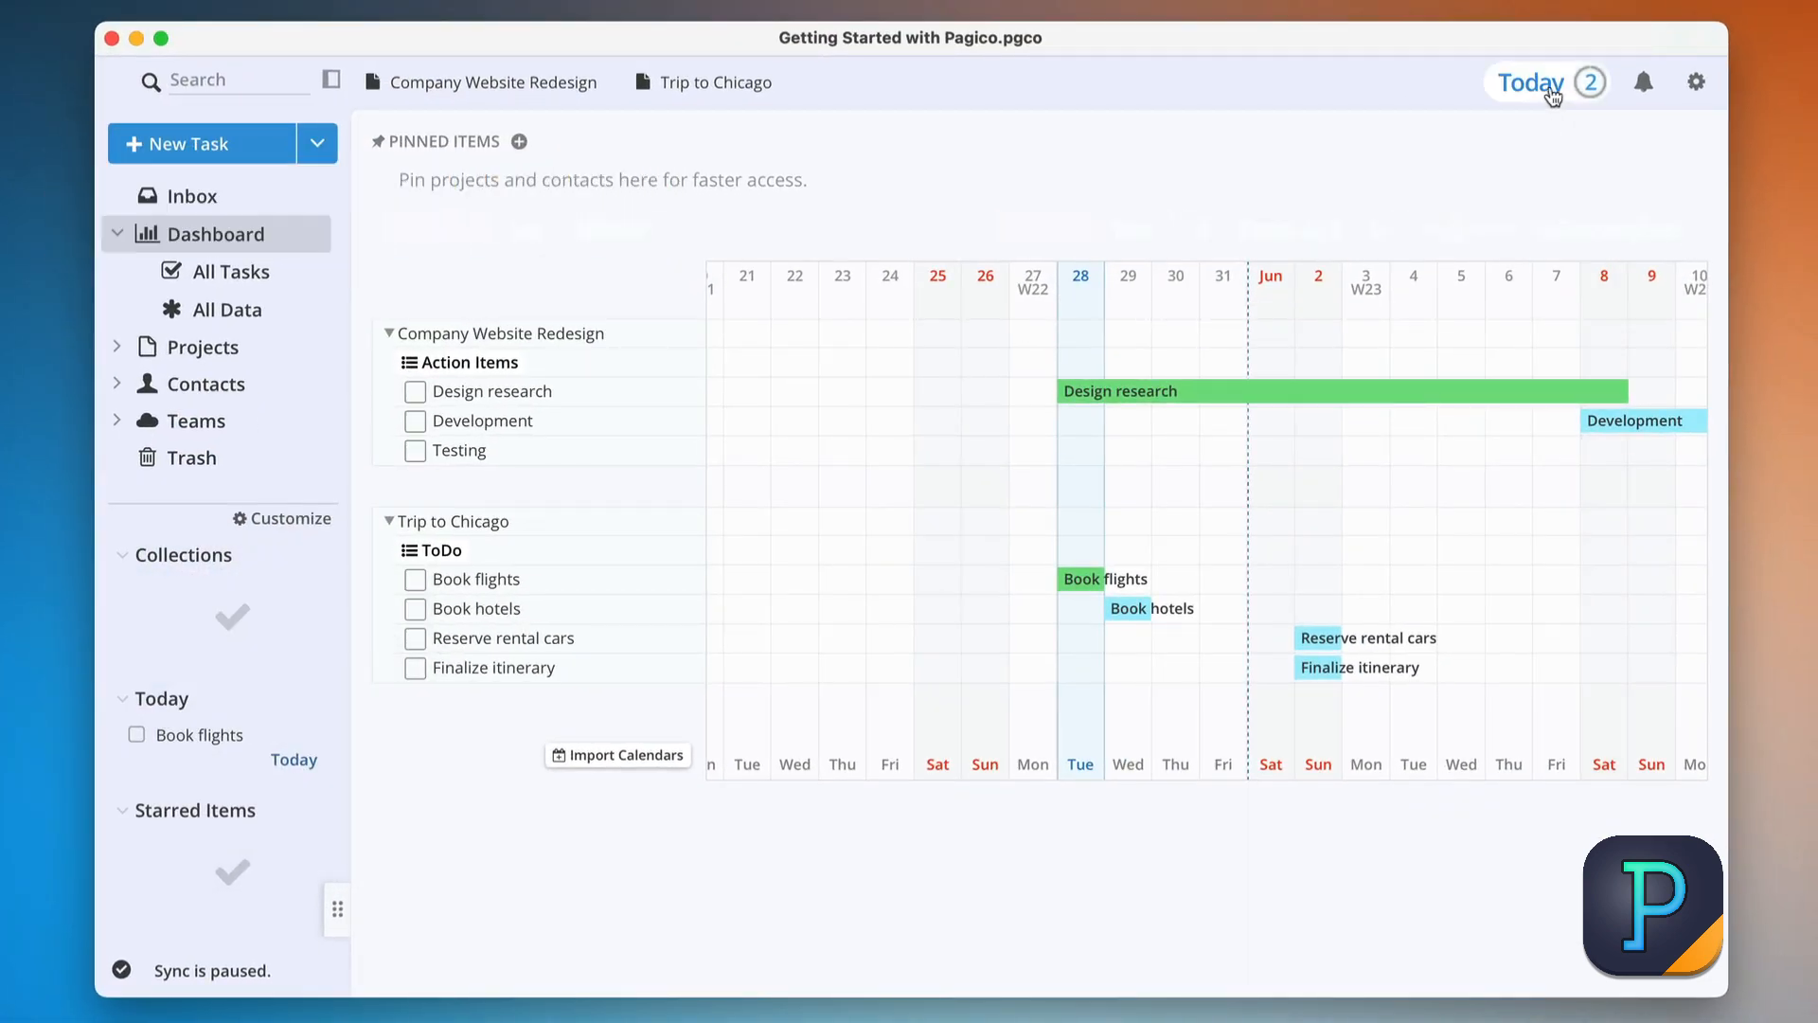
Reschedule "Book flights" from today to tomorrow in the Today overview, and return to the Dashboard.
left_click(1560, 143)
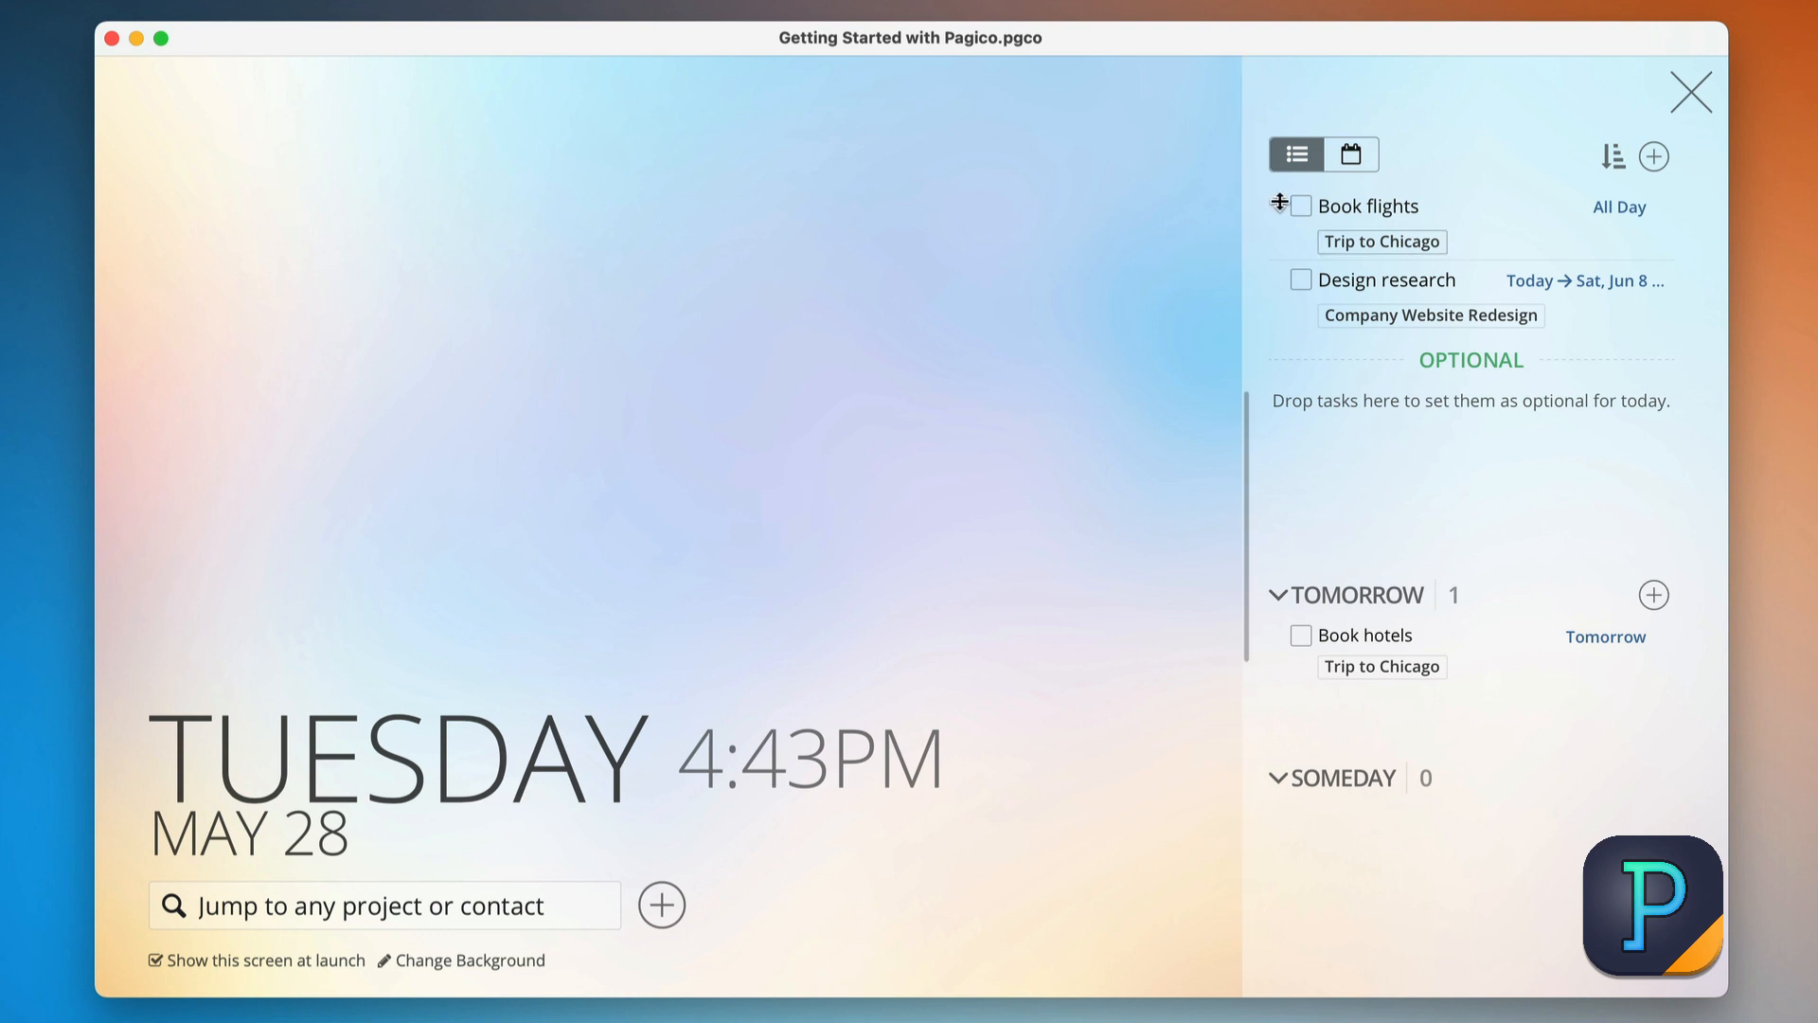
left_click_drag(1278, 206, 1290, 609)
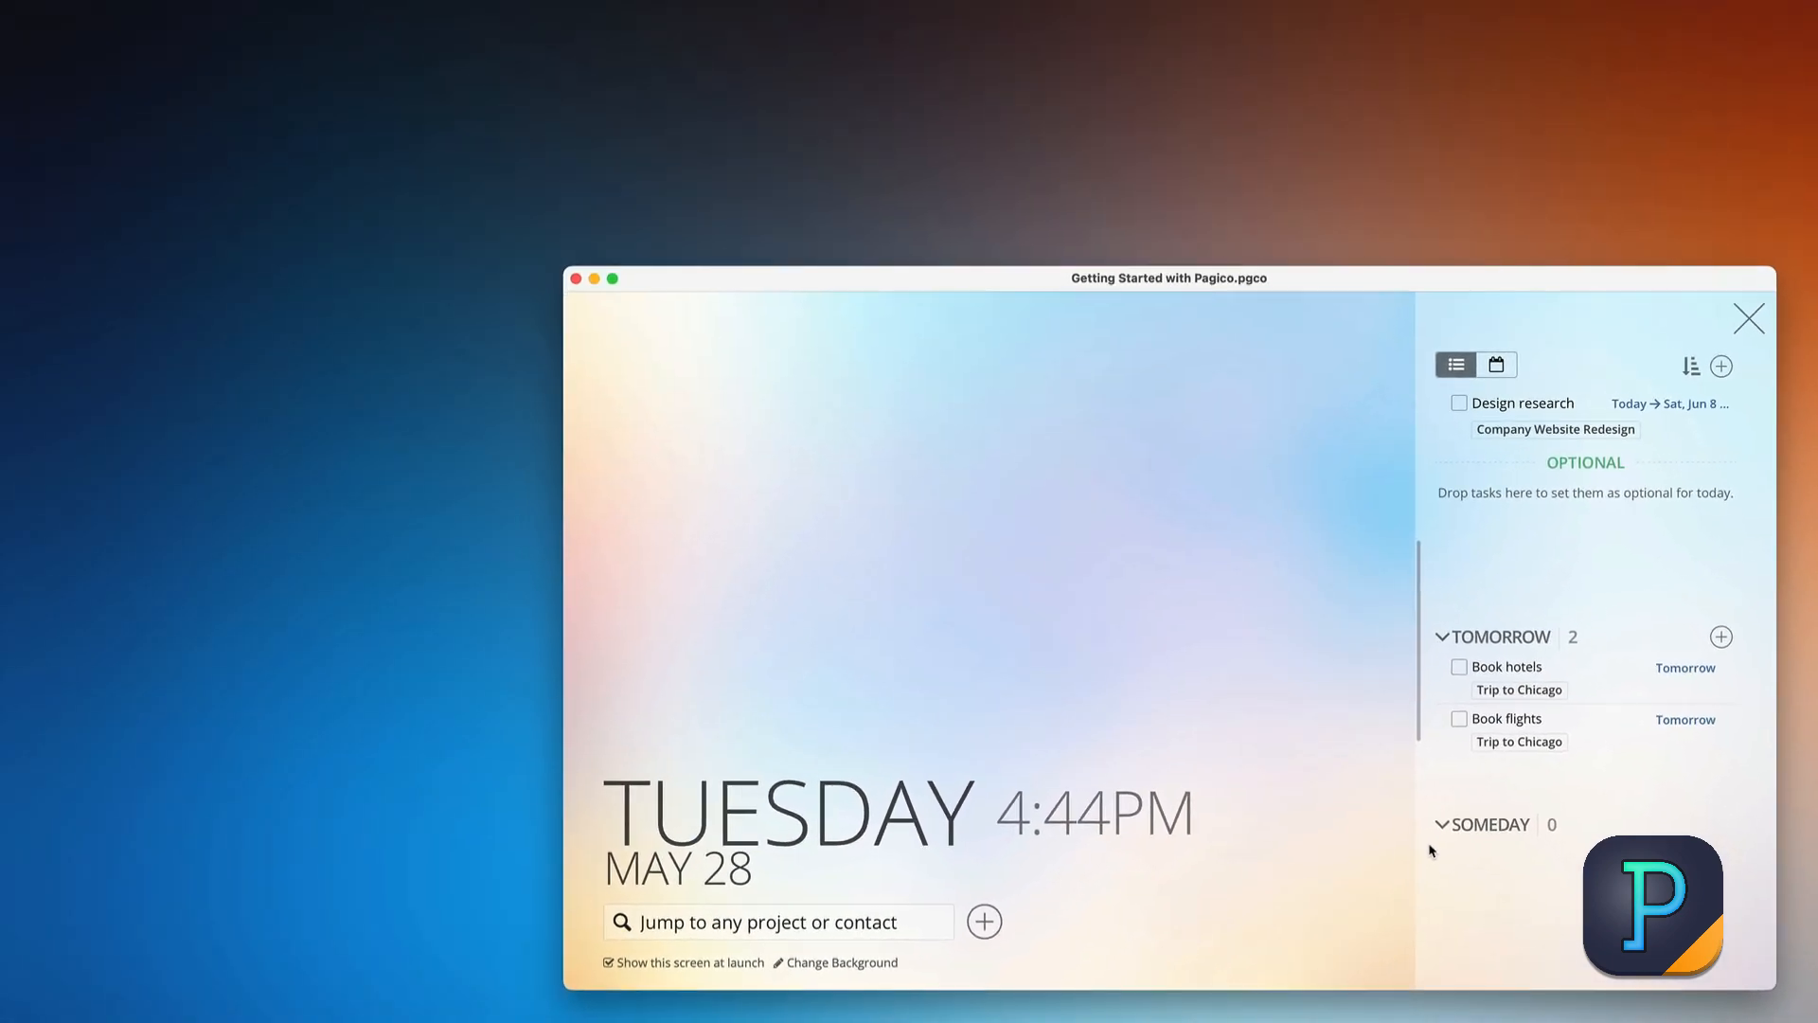
left_click(1748, 318)
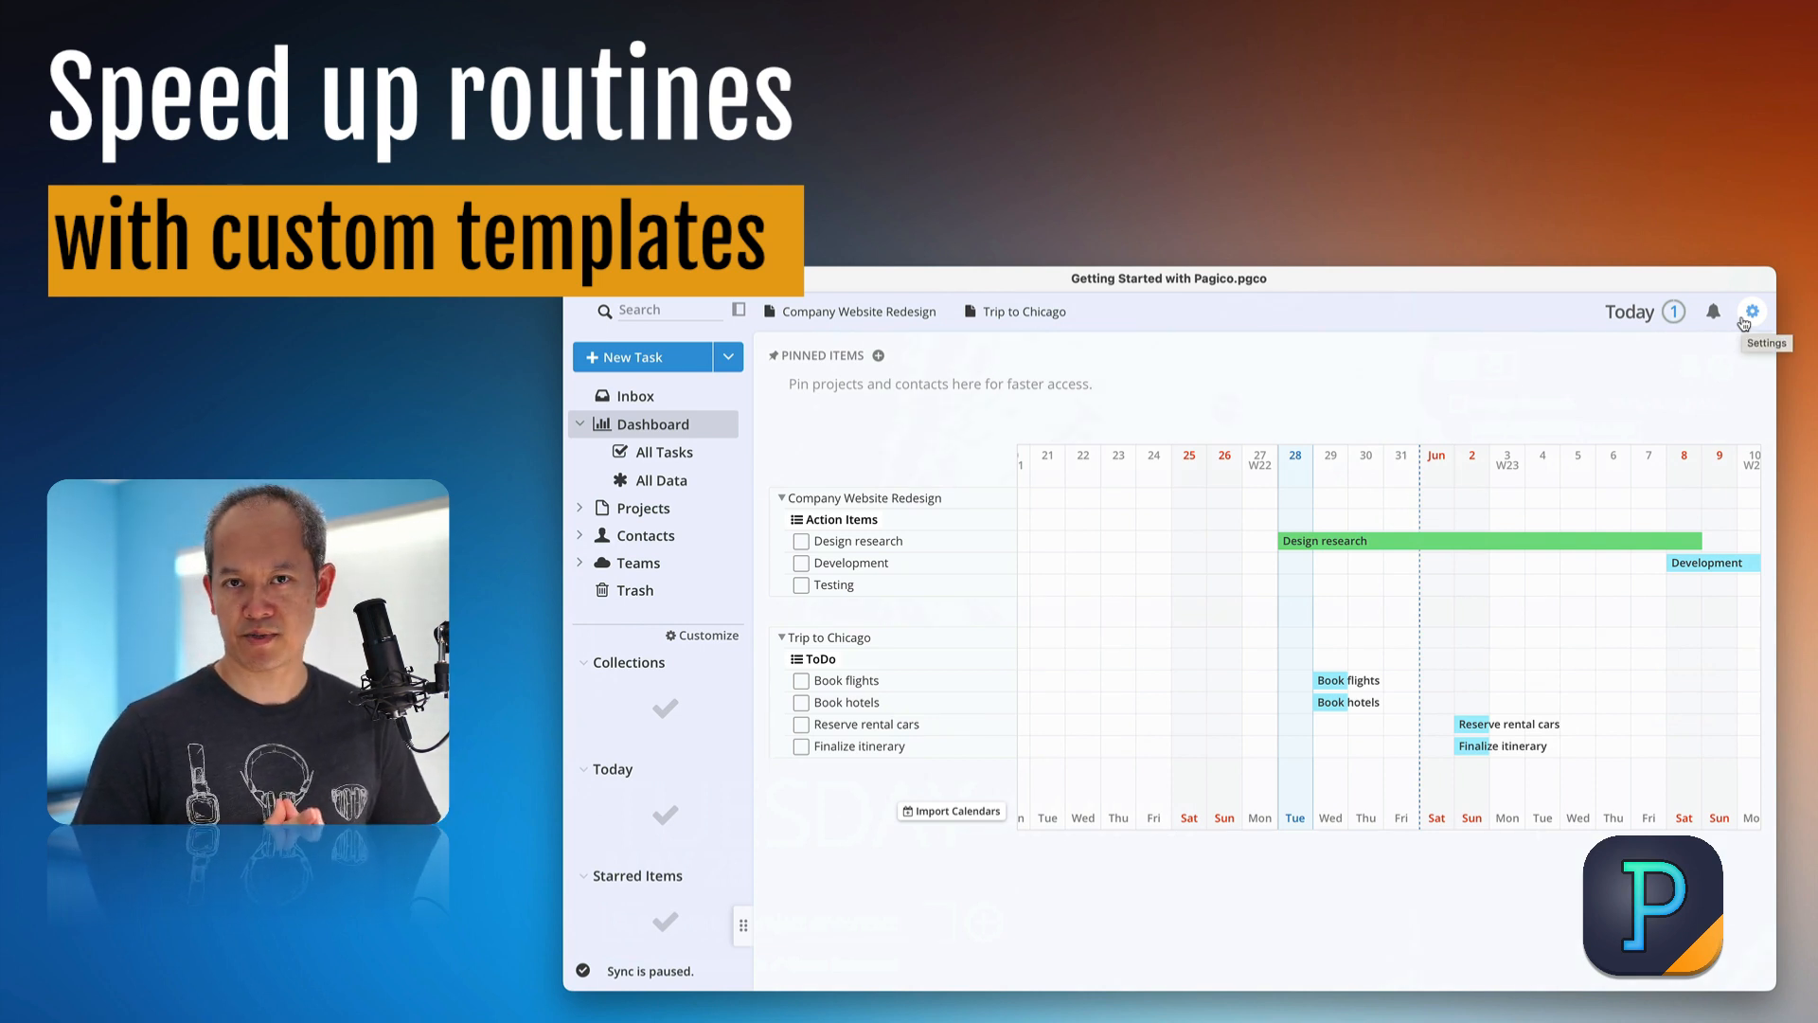
Expand Action Items in the Company Website Redesign project and mark "Analyzie current performance metrics" and "Competitive analysis" as not completed.
left_click(881, 499)
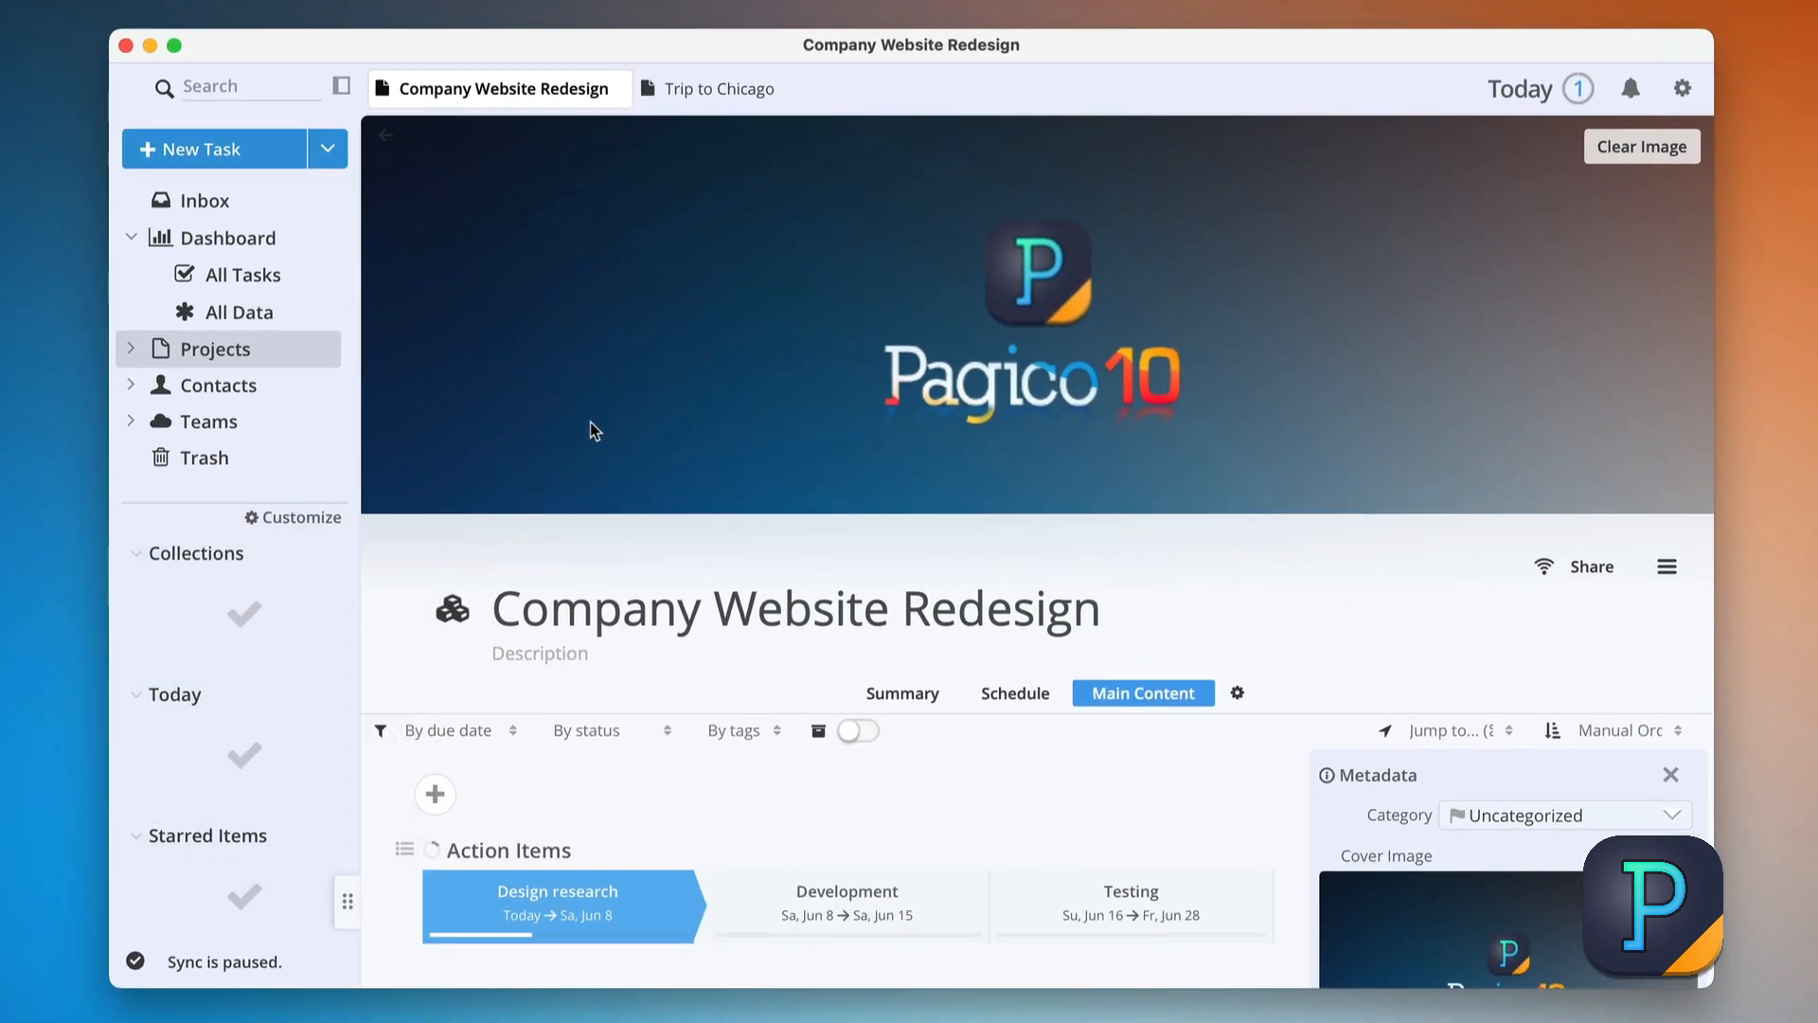
scroll(625, 566, "down", 5)
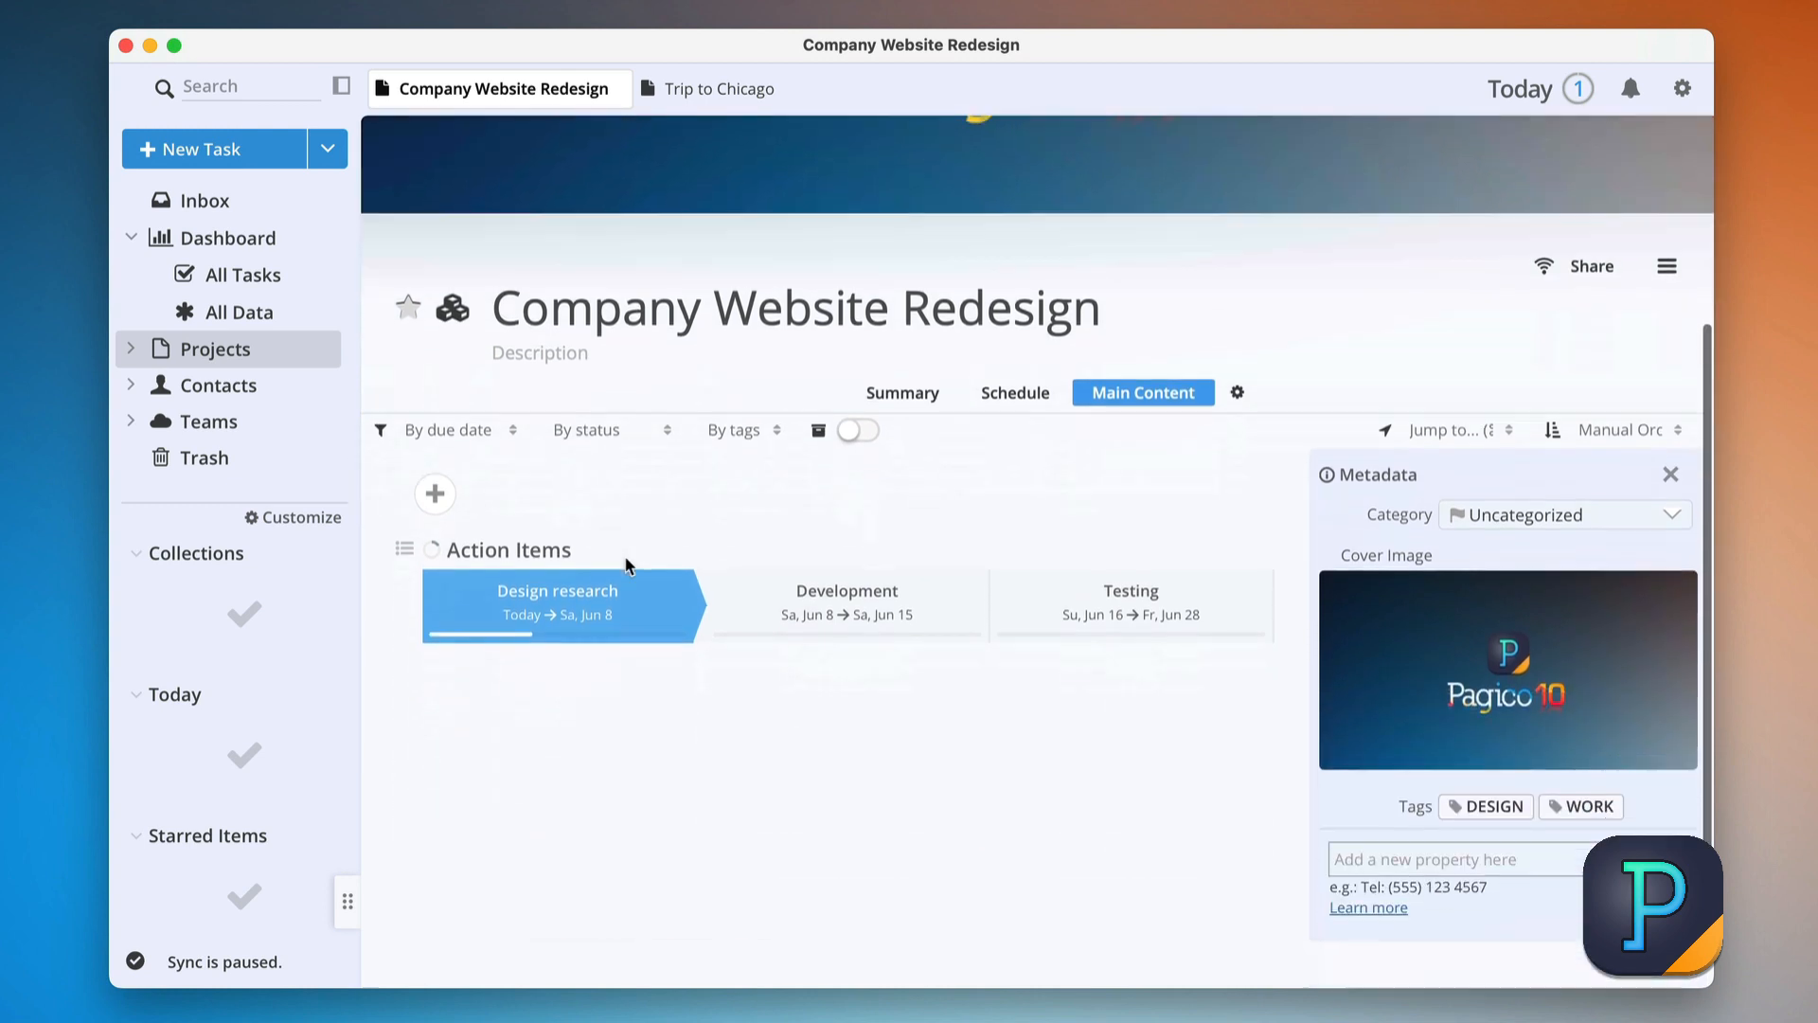
left_click(405, 574)
left_click(493, 617)
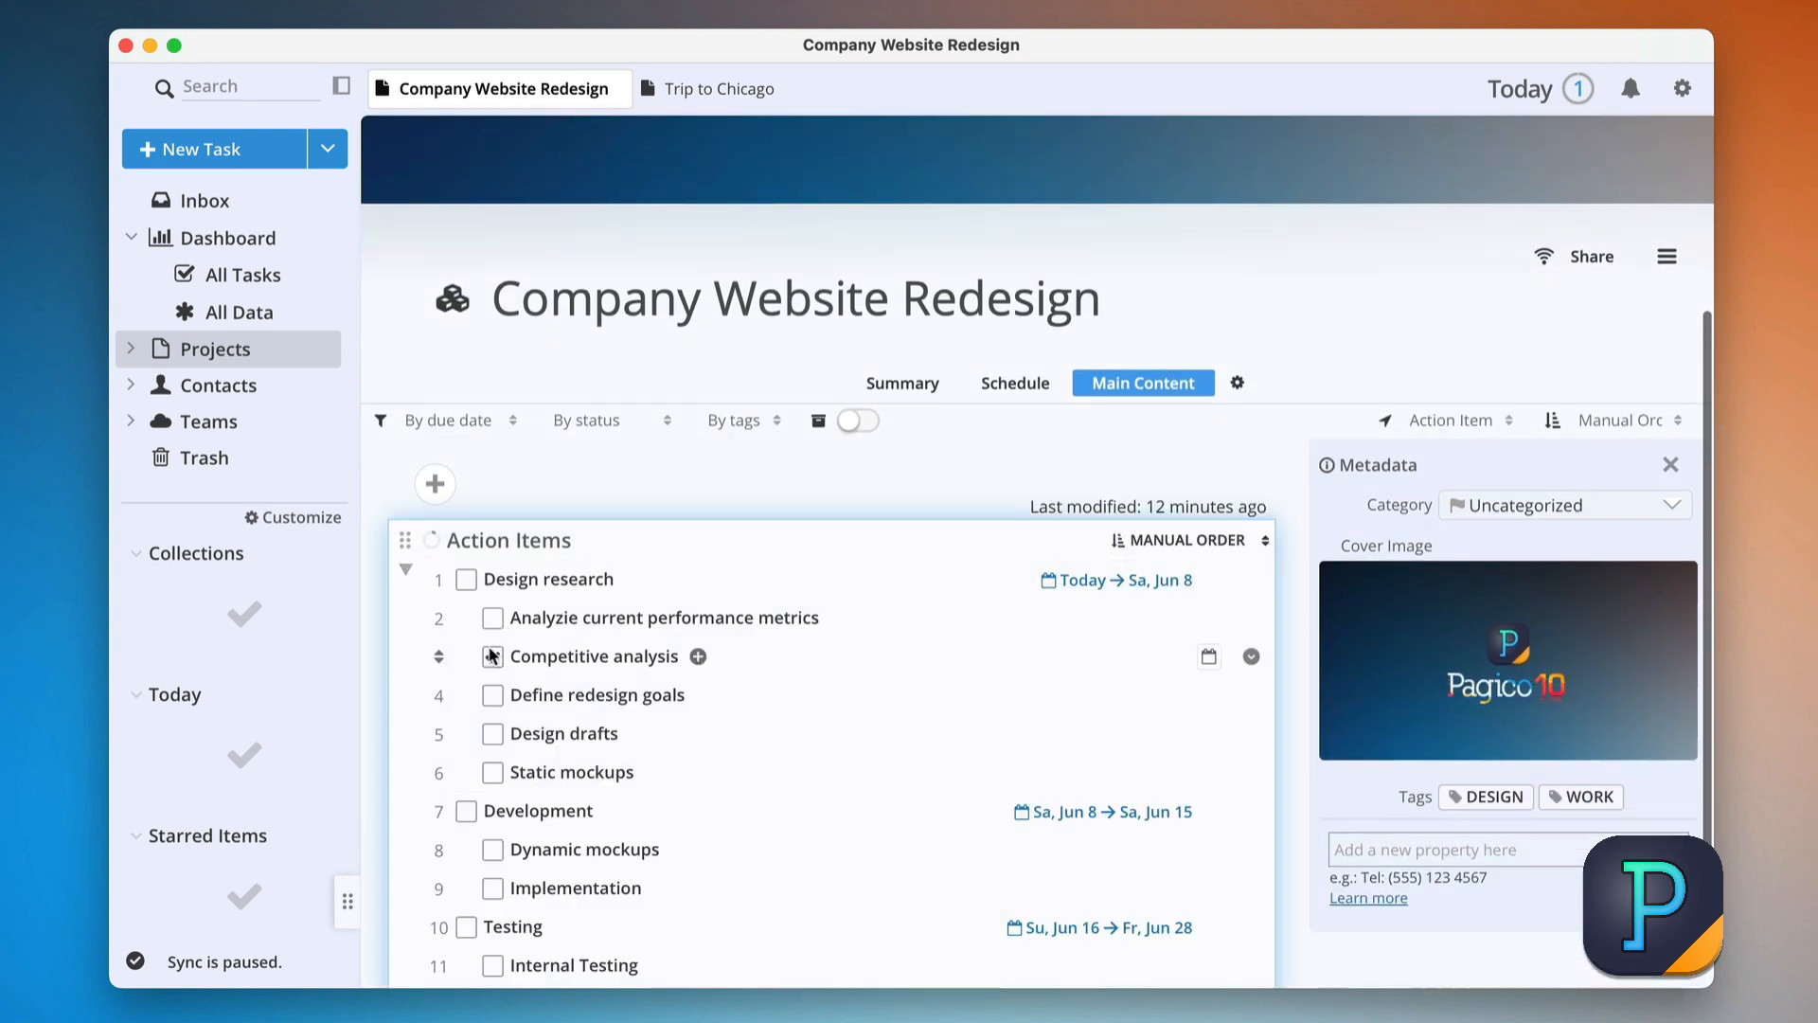
left_click(490, 656)
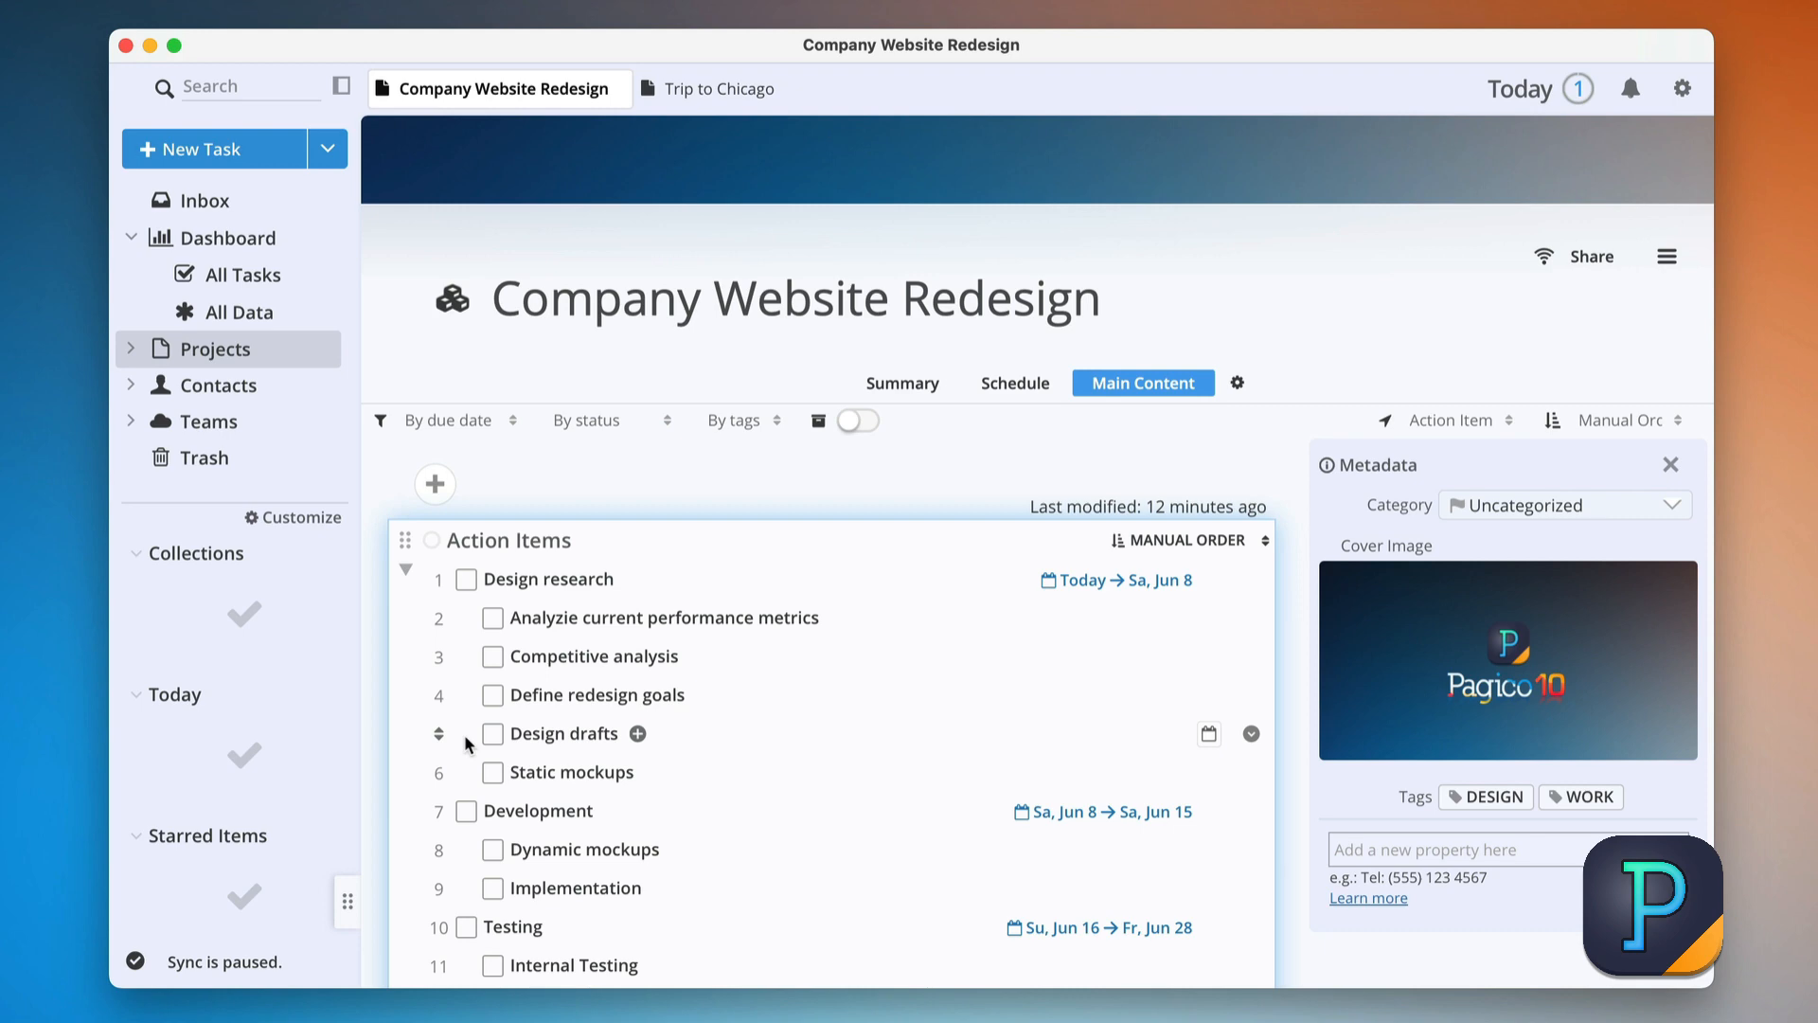
Save the Company Website Redesign project as a template named "Template: Website Redesign", with linked projects copied as references.
scroll(521, 736, "up", 4)
scroll(521, 737, "down", 7)
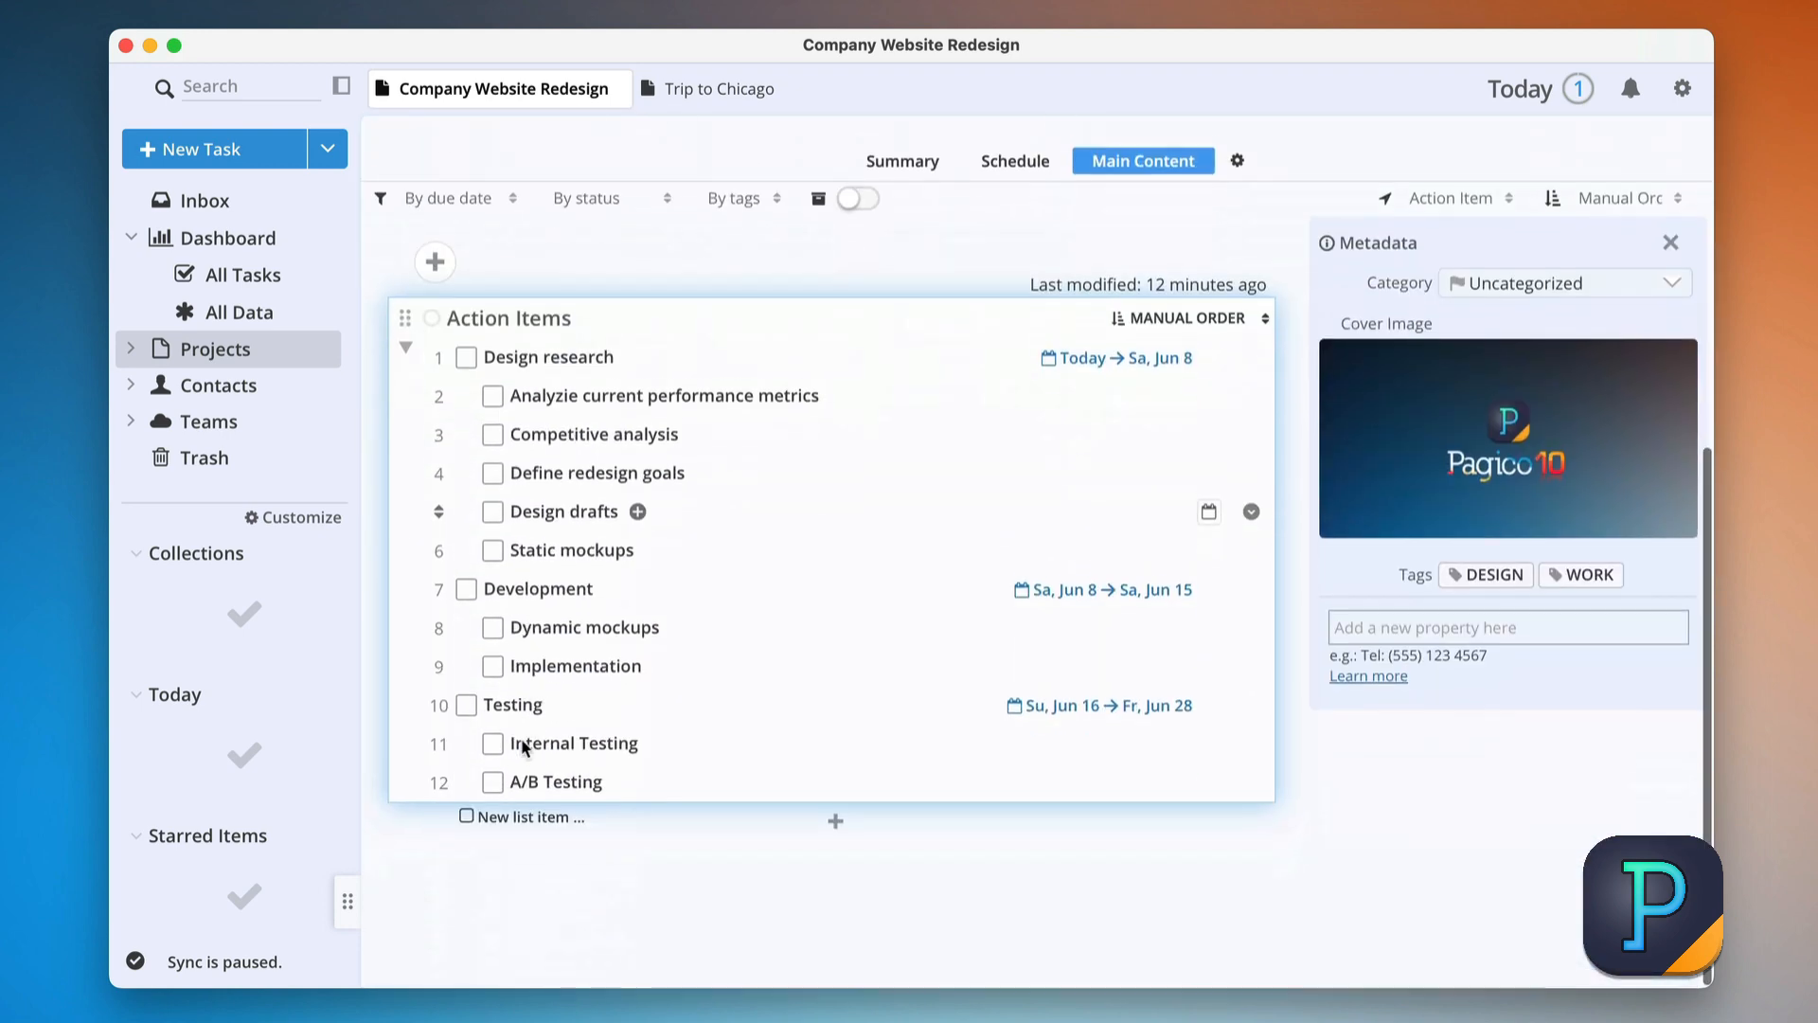
scroll(521, 737, "up", 1)
scroll(522, 746, "up", 6)
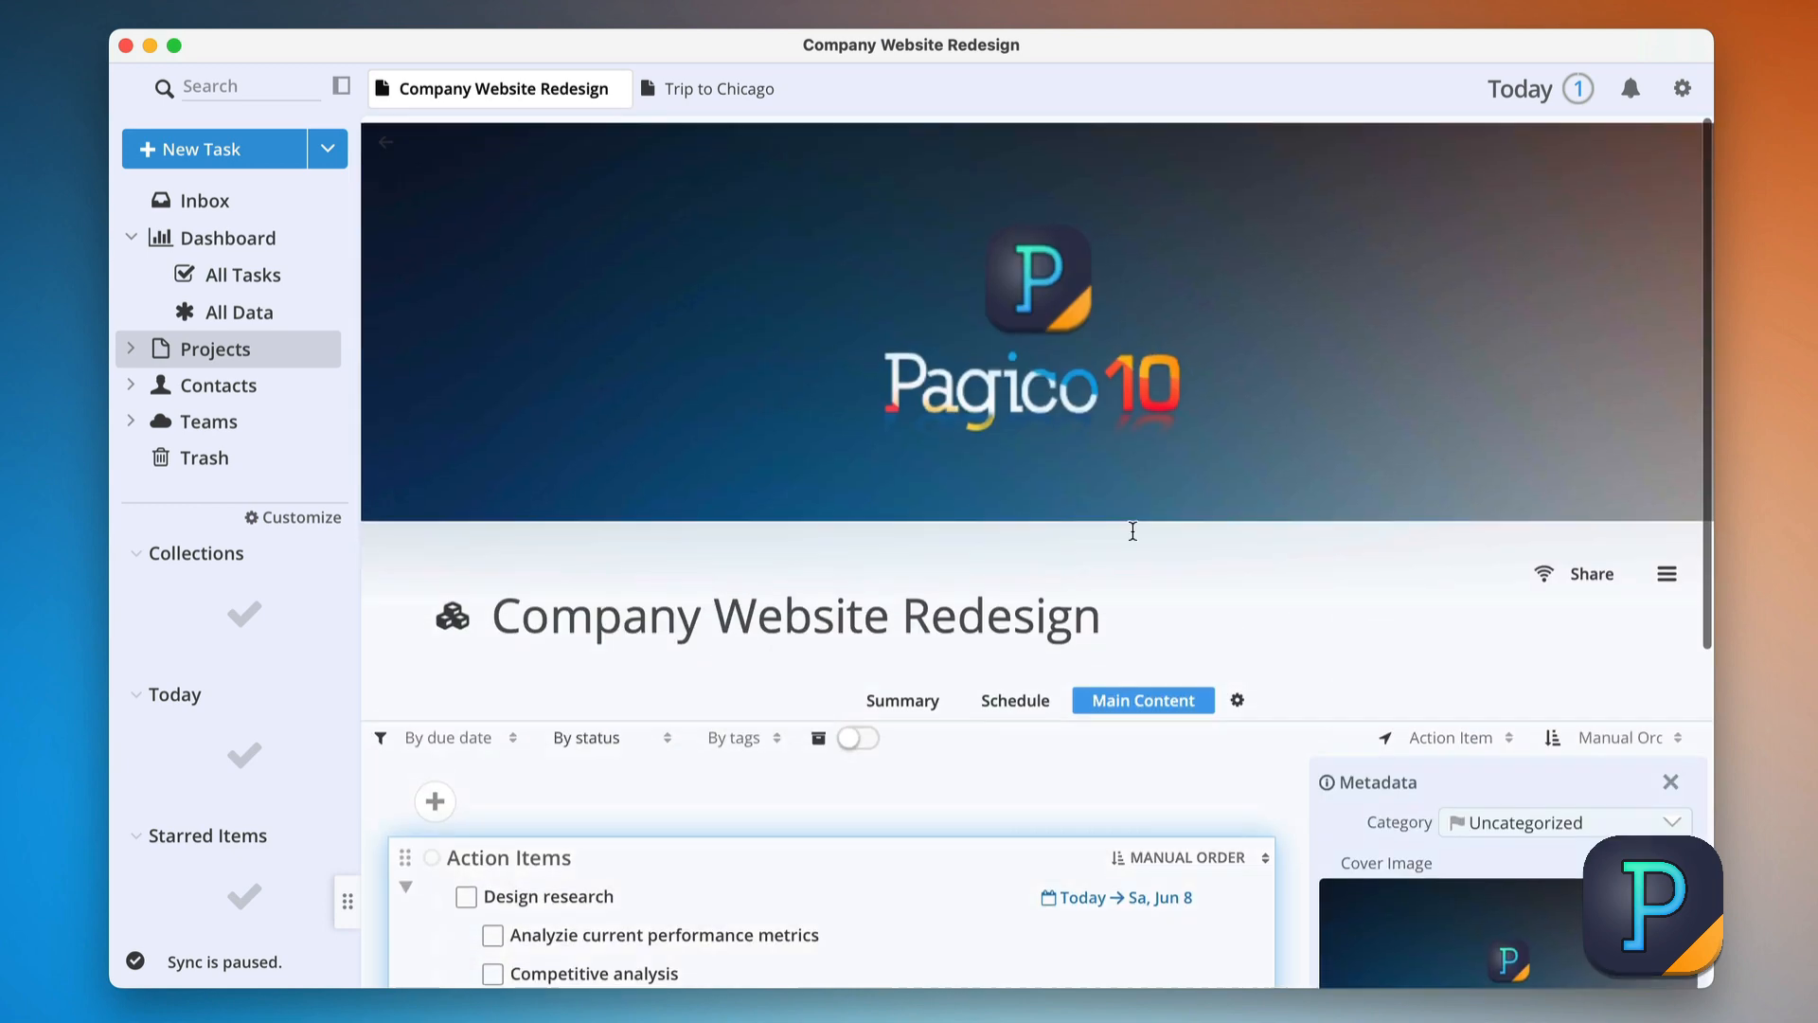
left_click(1685, 574)
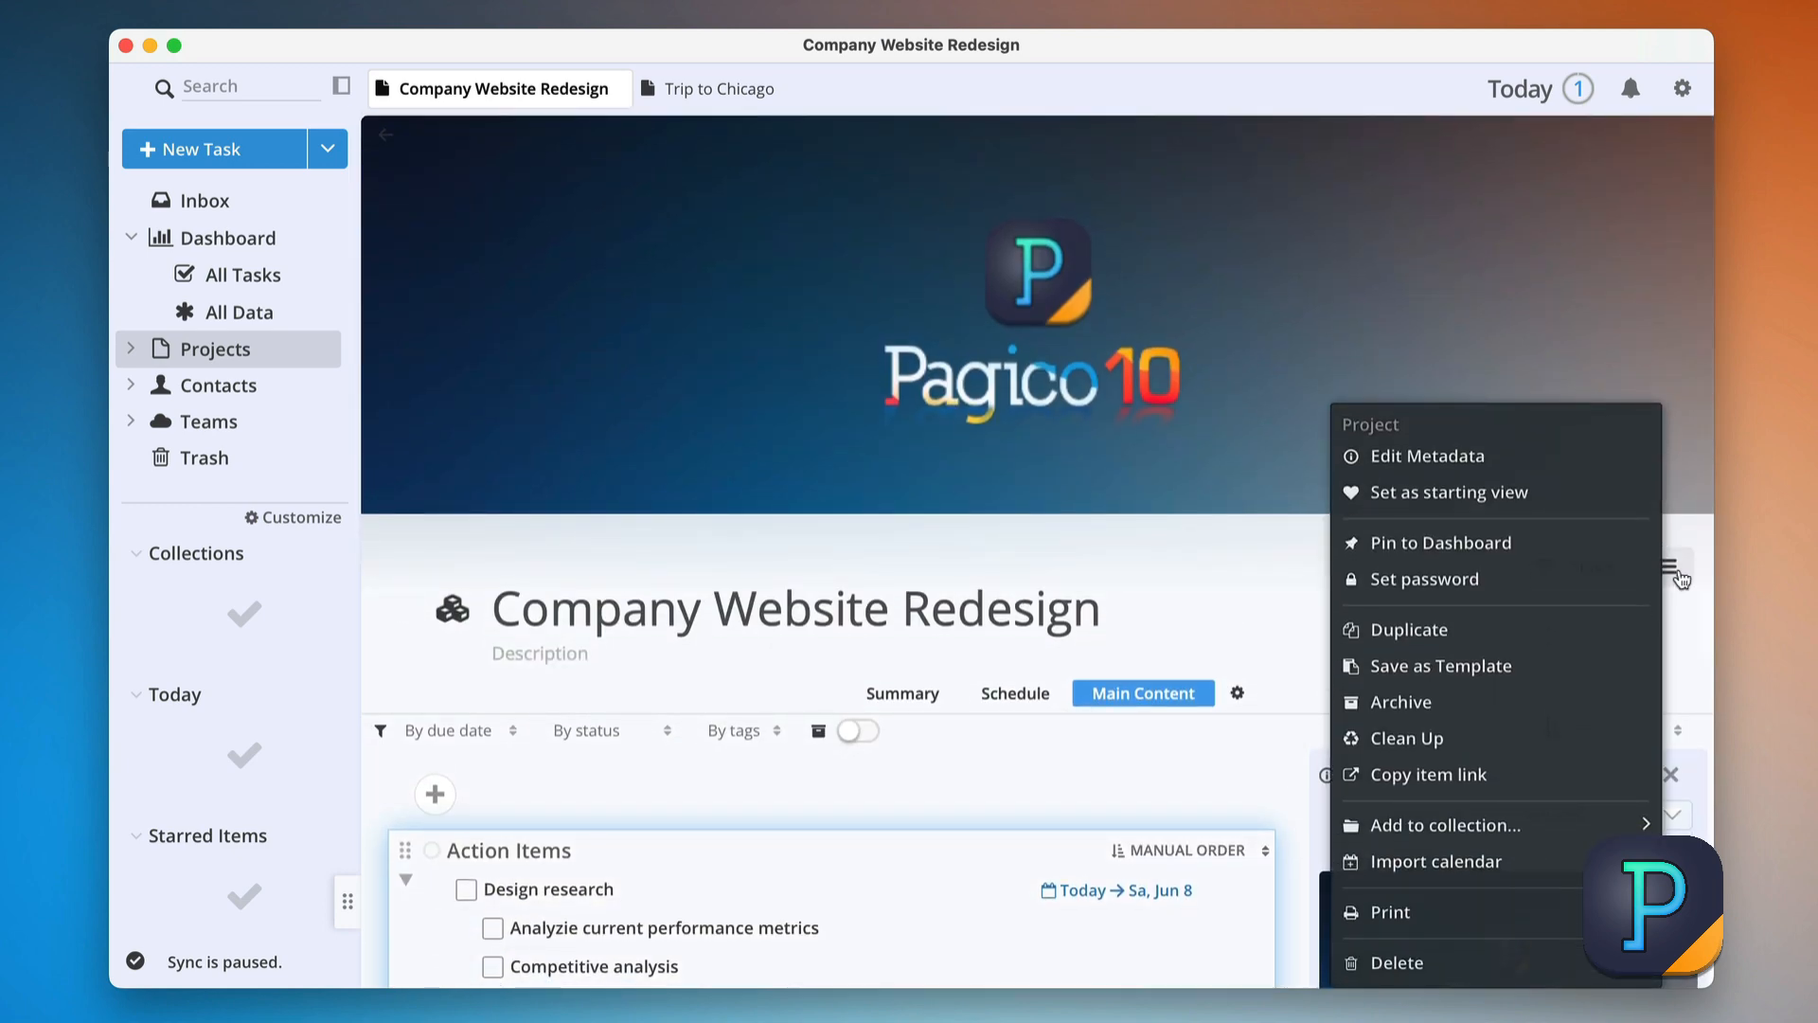
left_click(1534, 667)
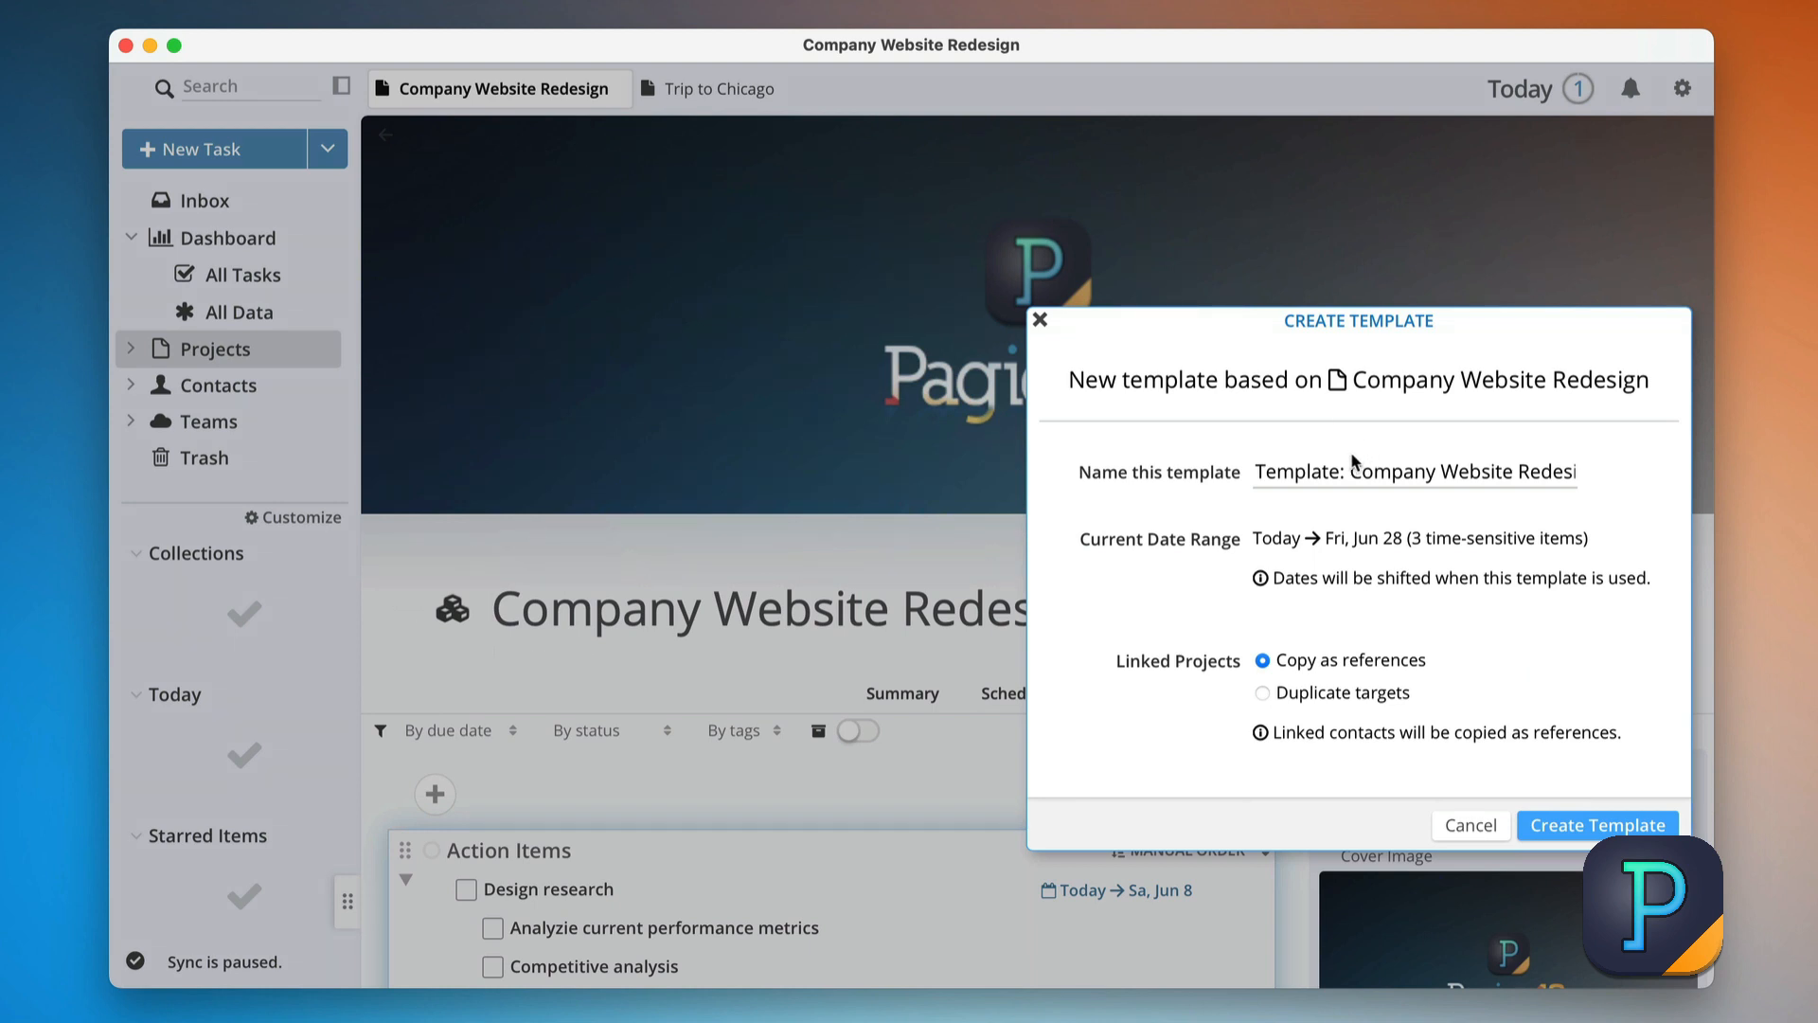
left_click_drag(1351, 468, 1439, 469)
key("BackSpace")
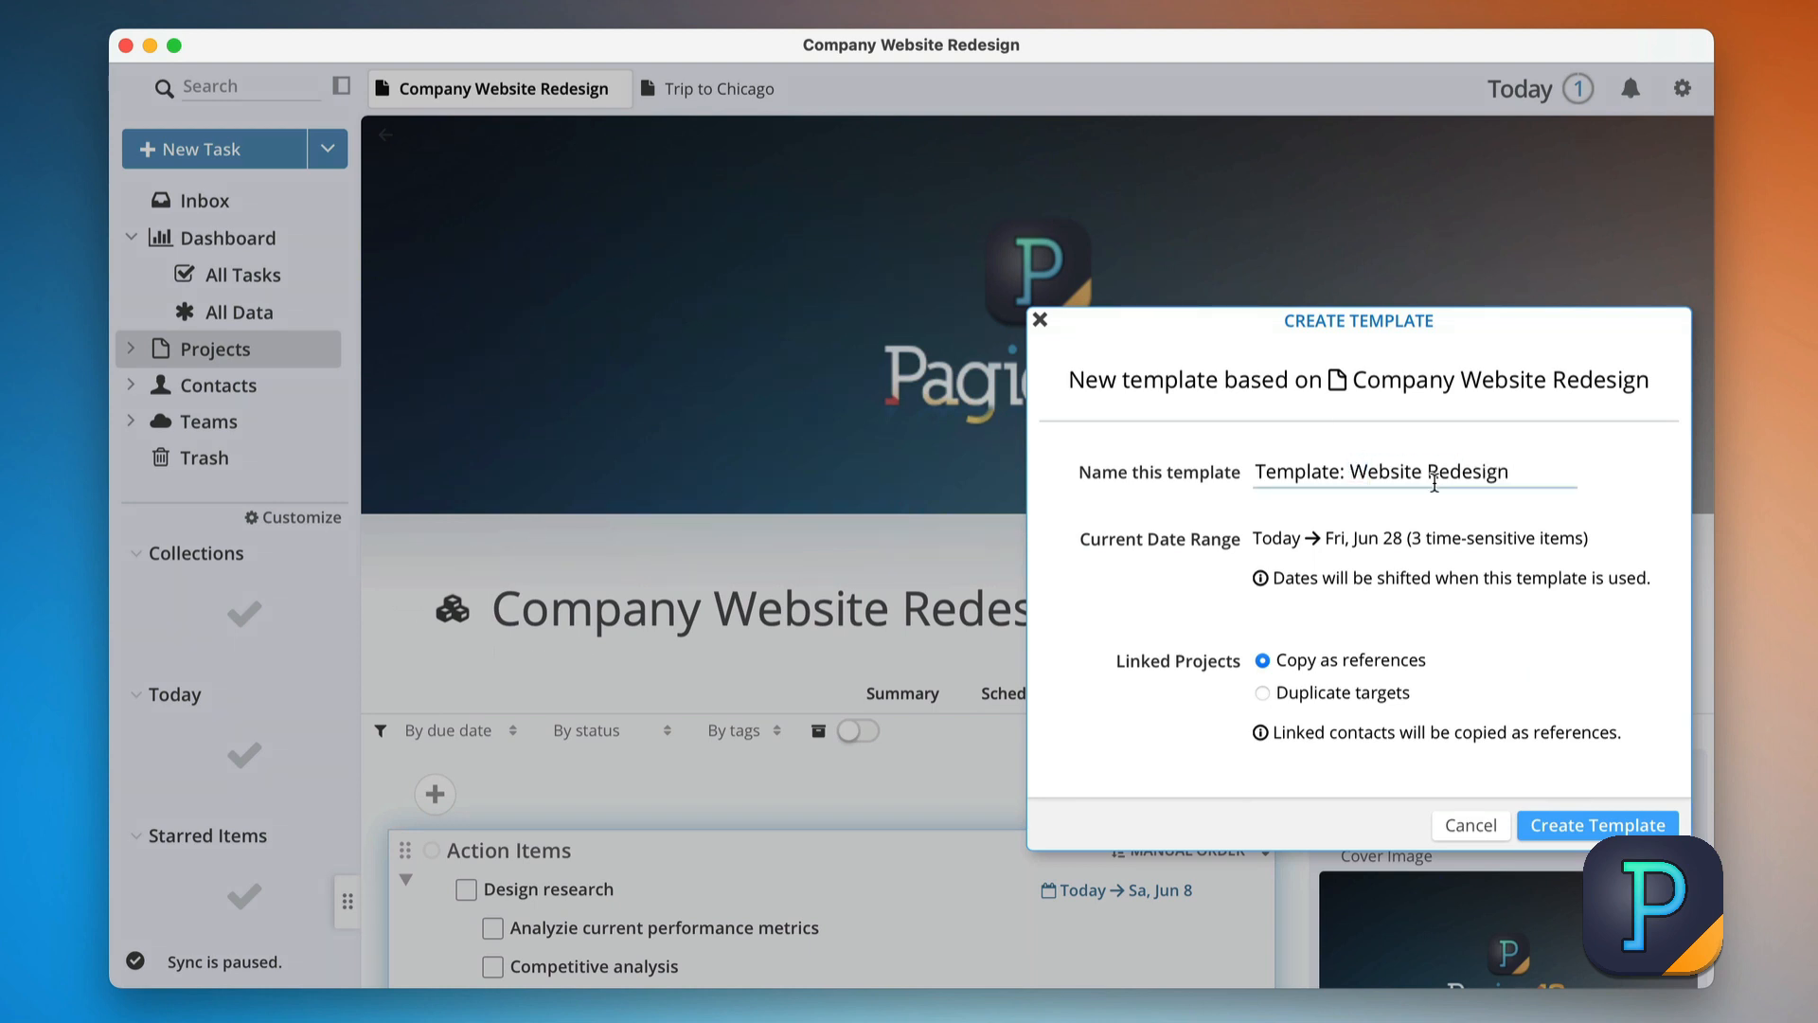
left_click(1592, 827)
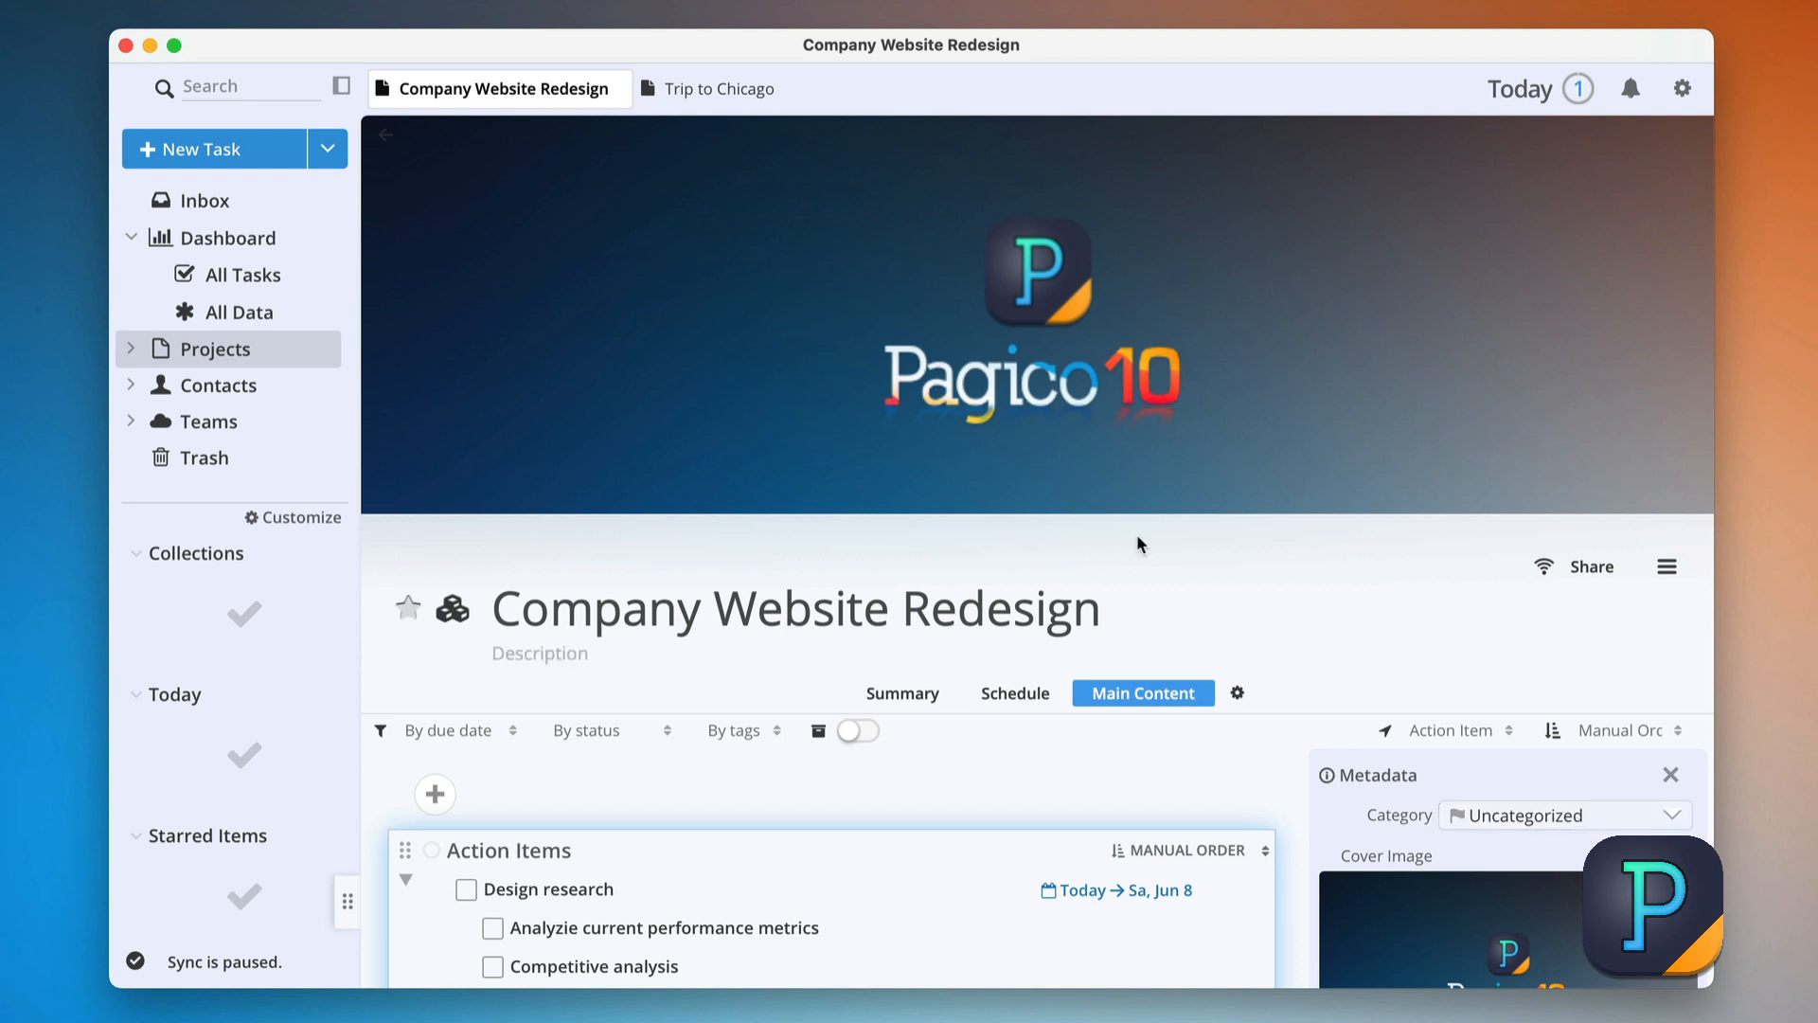
Create a project titled "XYZ Company Website Redesign" from the template "Template: Website Redesign", starting on 6/15/2024, and review its action items.
left_click(336, 156)
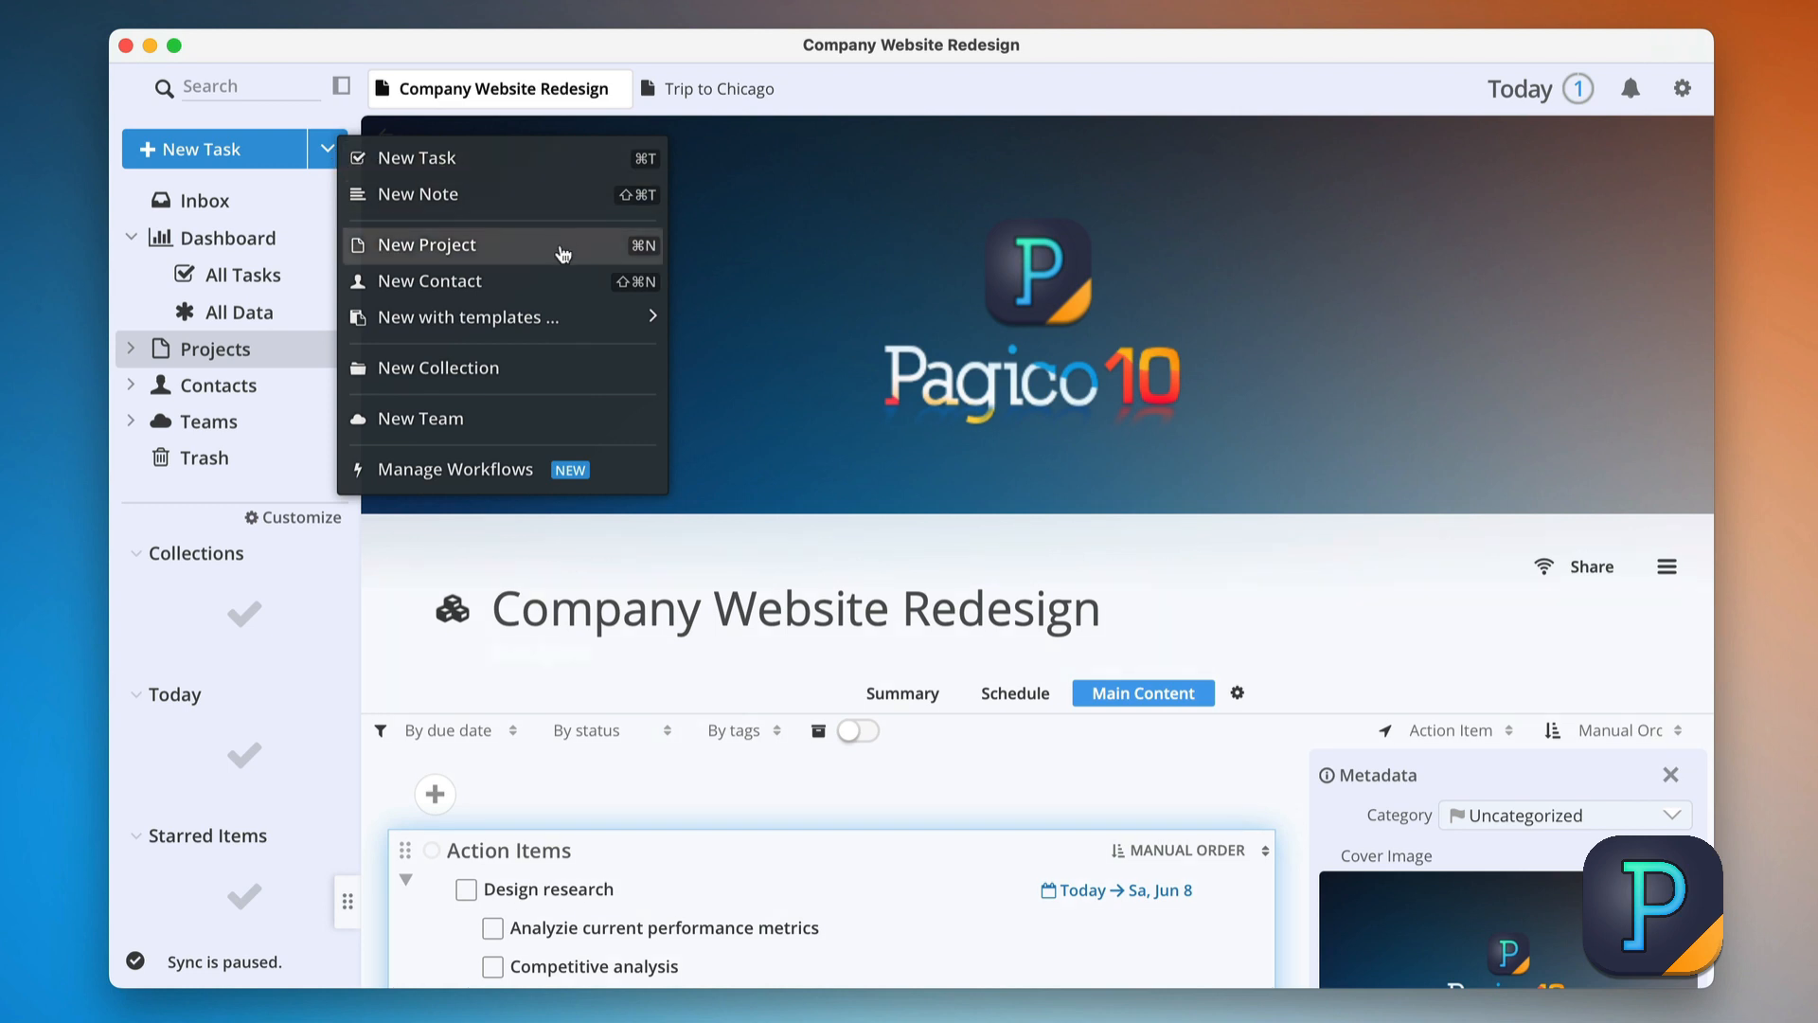
mouse_move(592, 320)
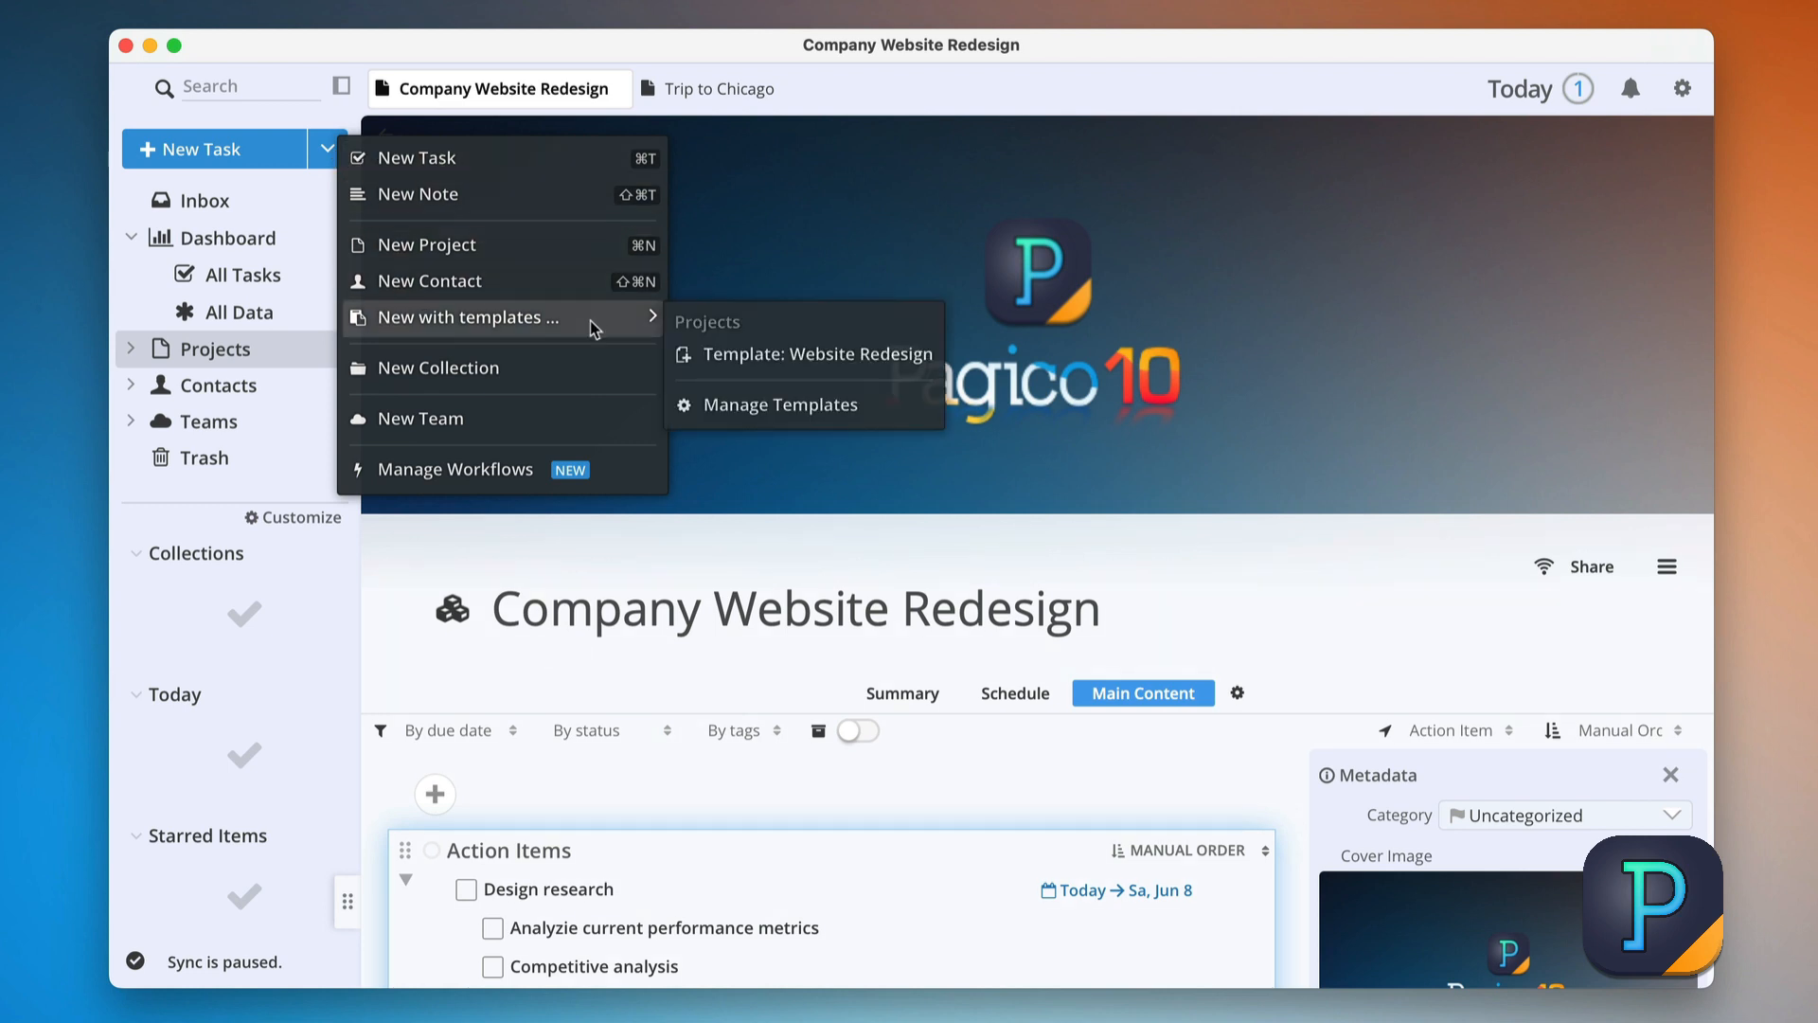
left_click(837, 363)
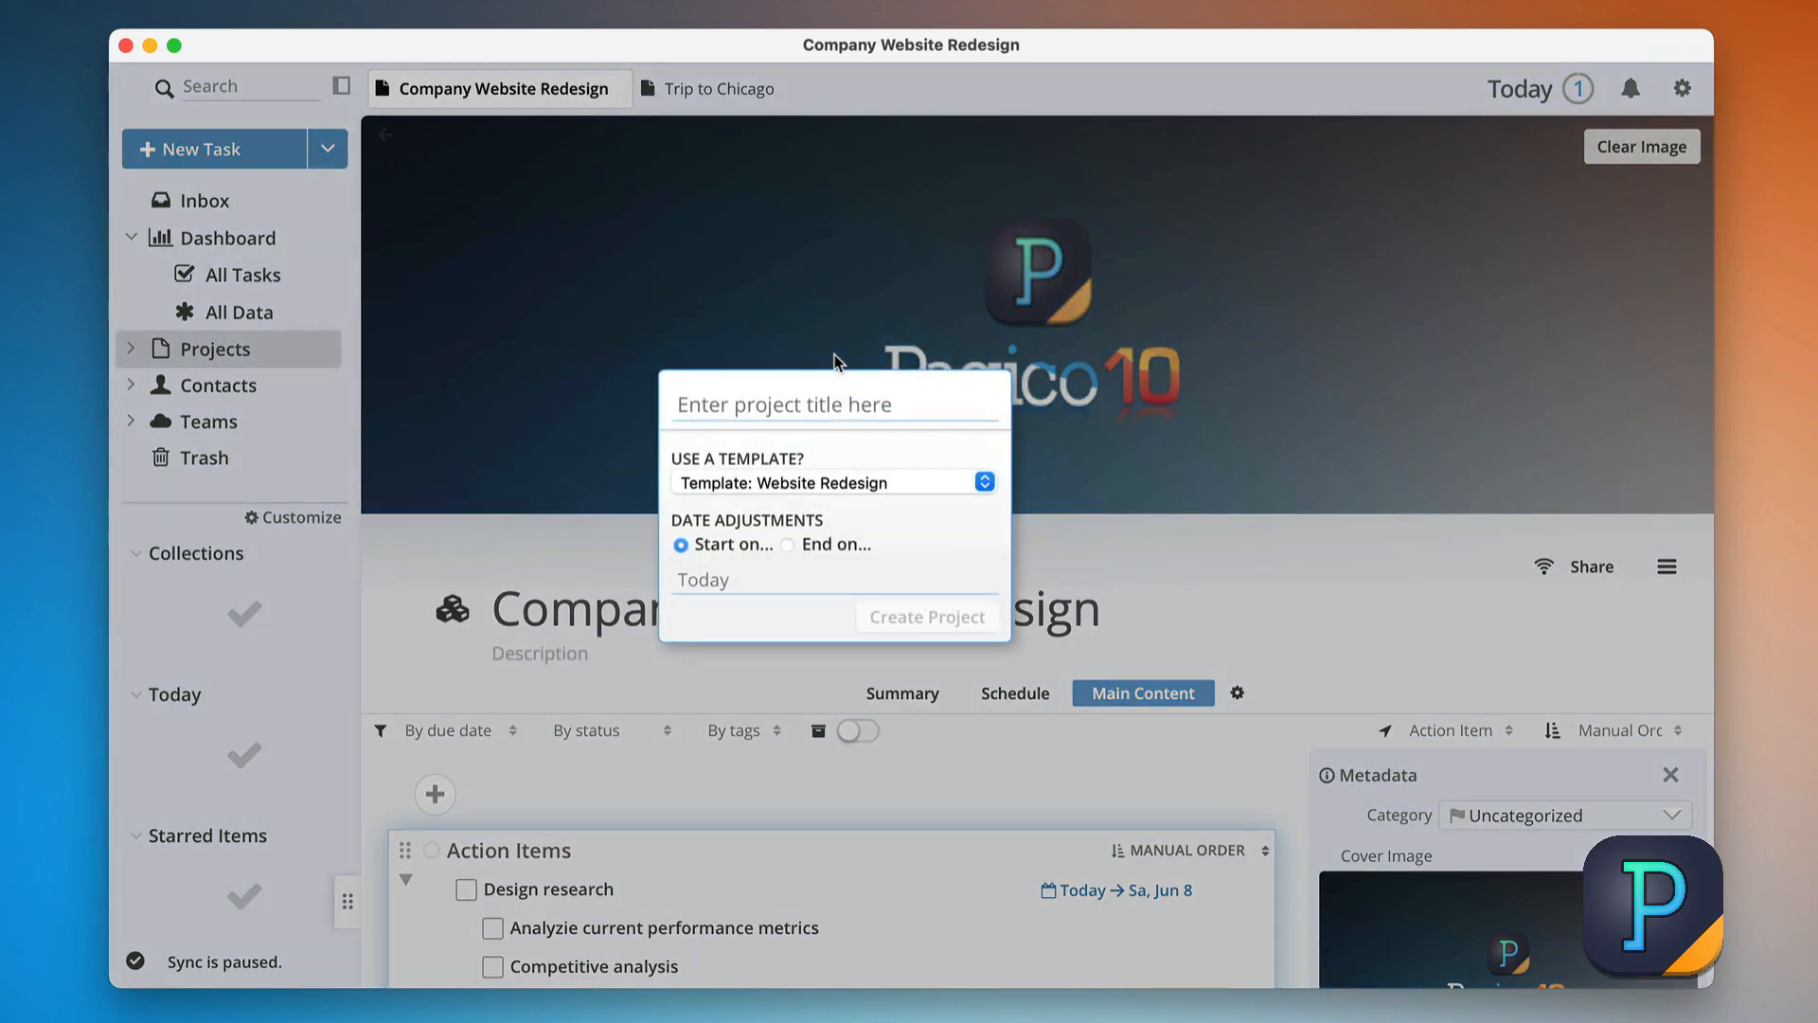
type("XYZ Company Website Redesign")
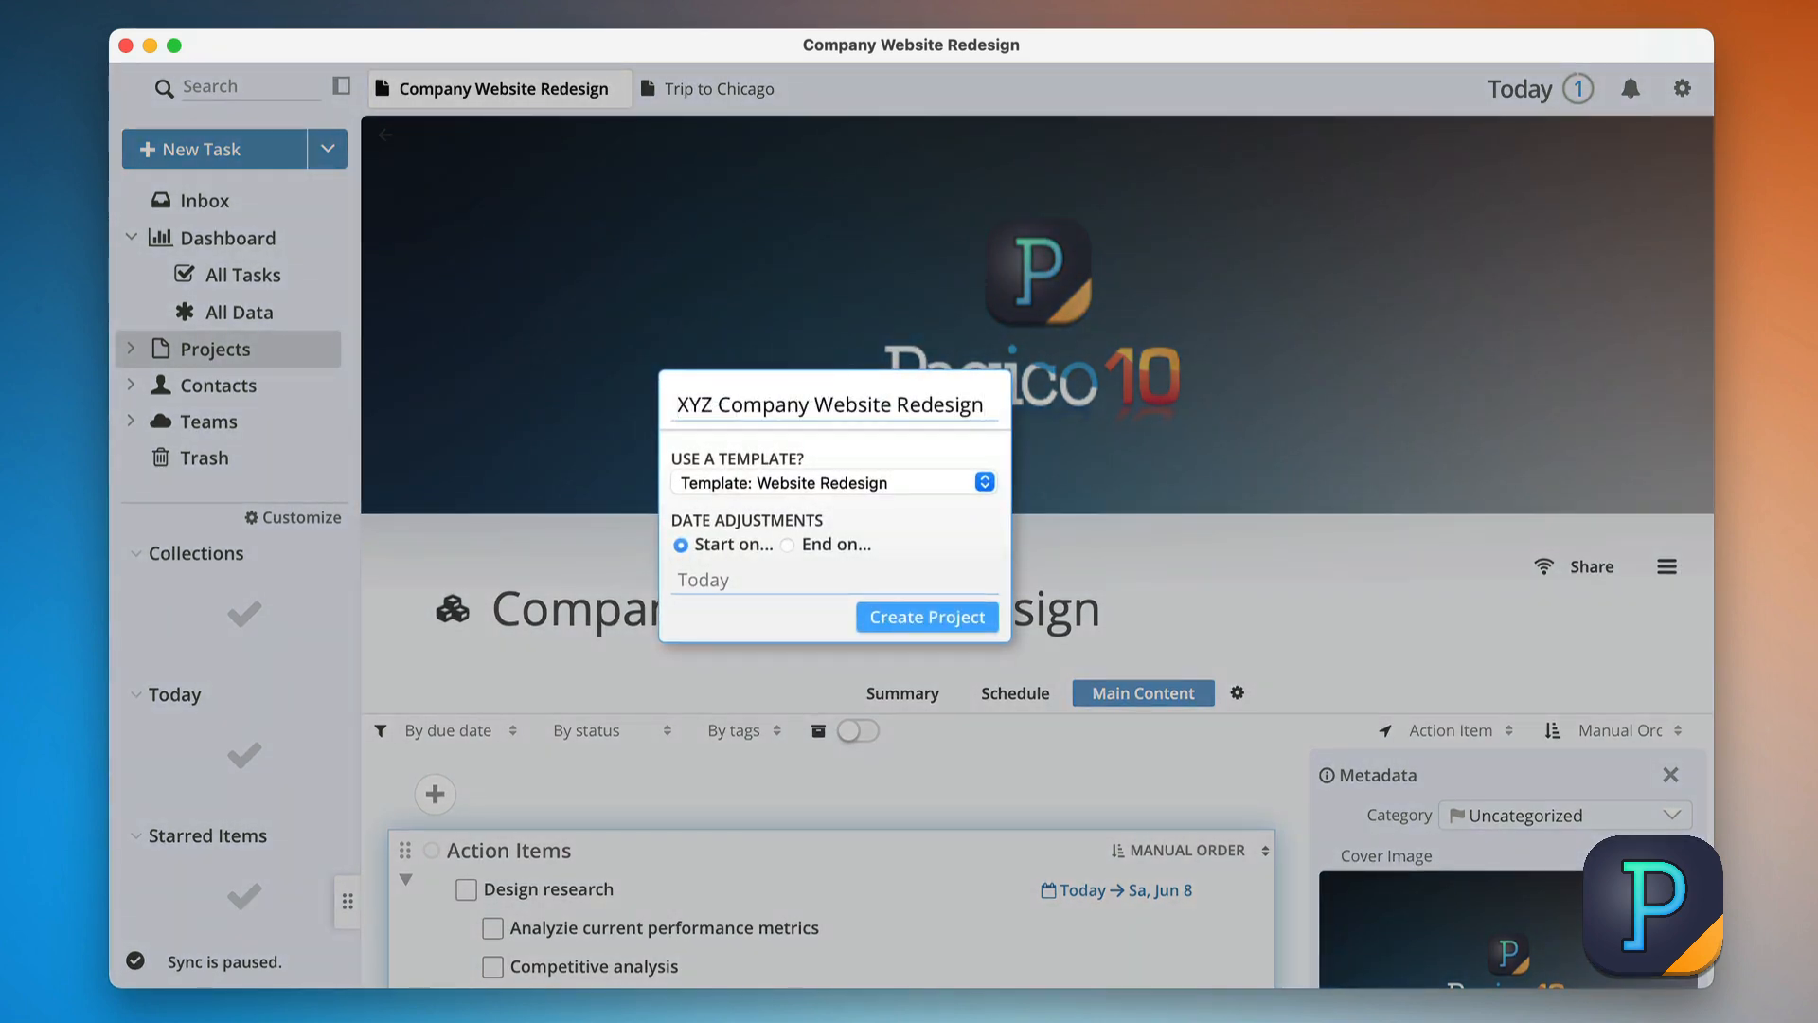
left_click(758, 577)
left_click(962, 629)
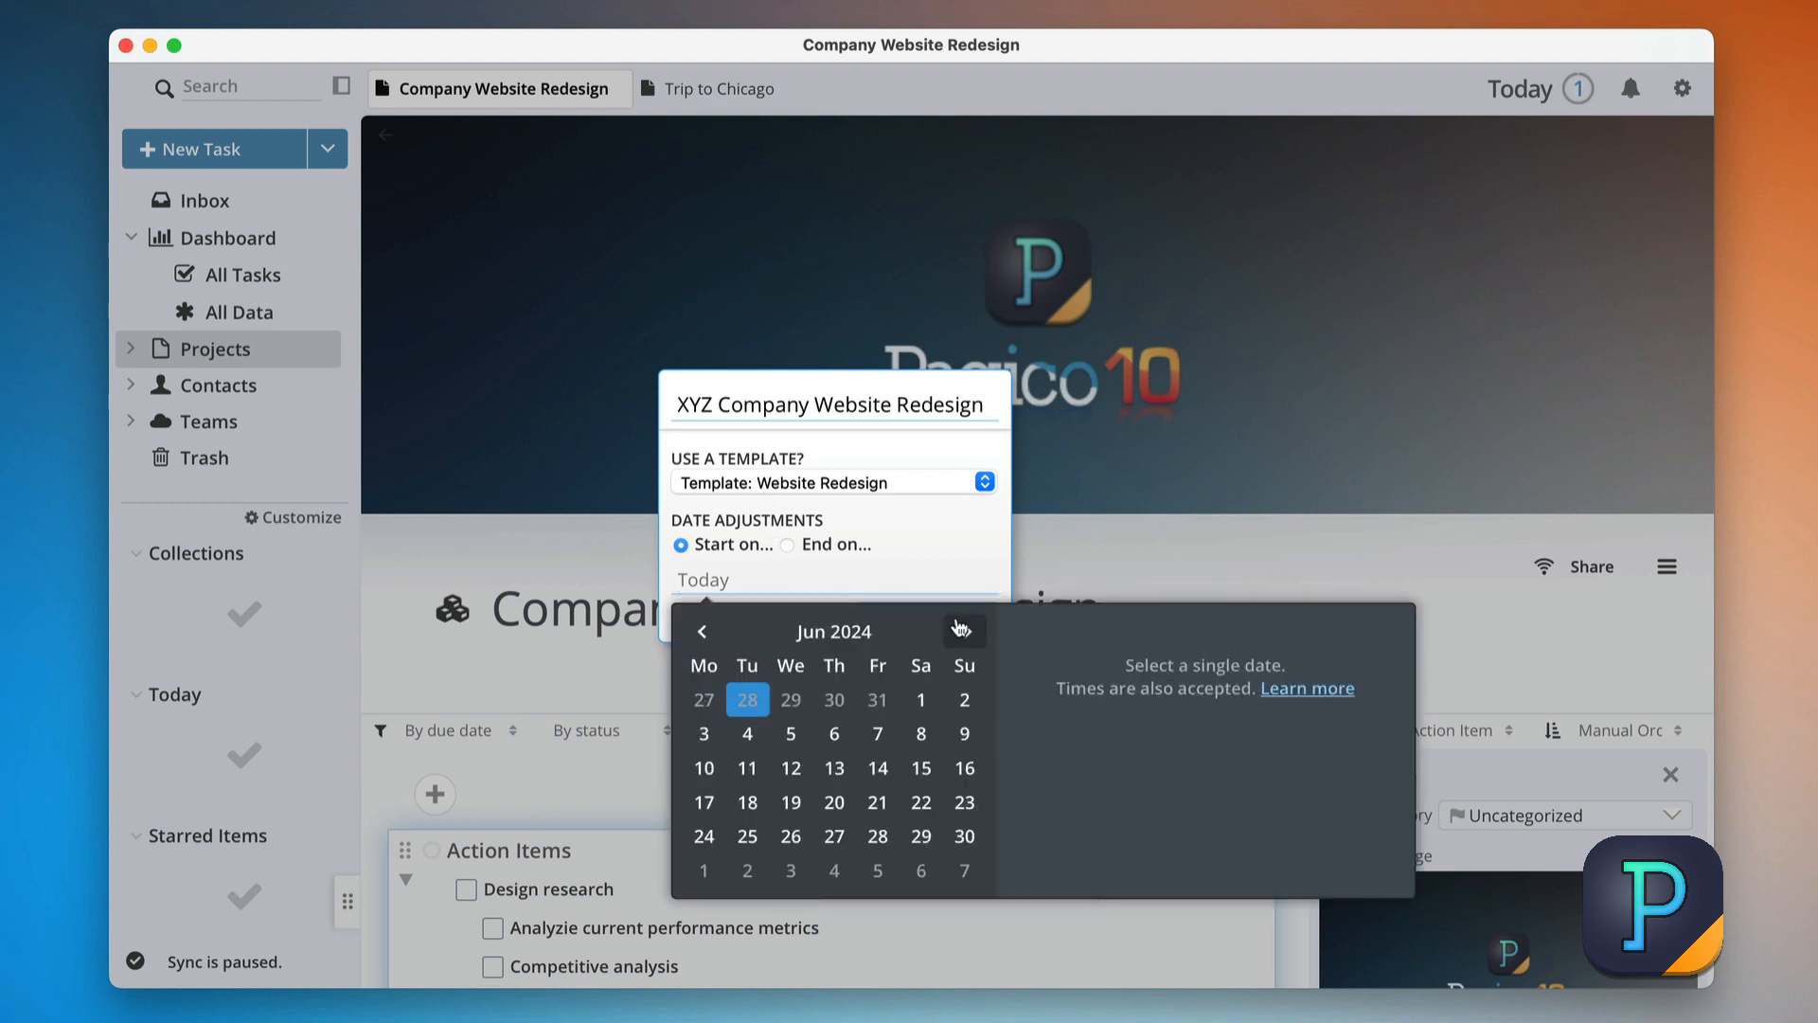
left_click(920, 770)
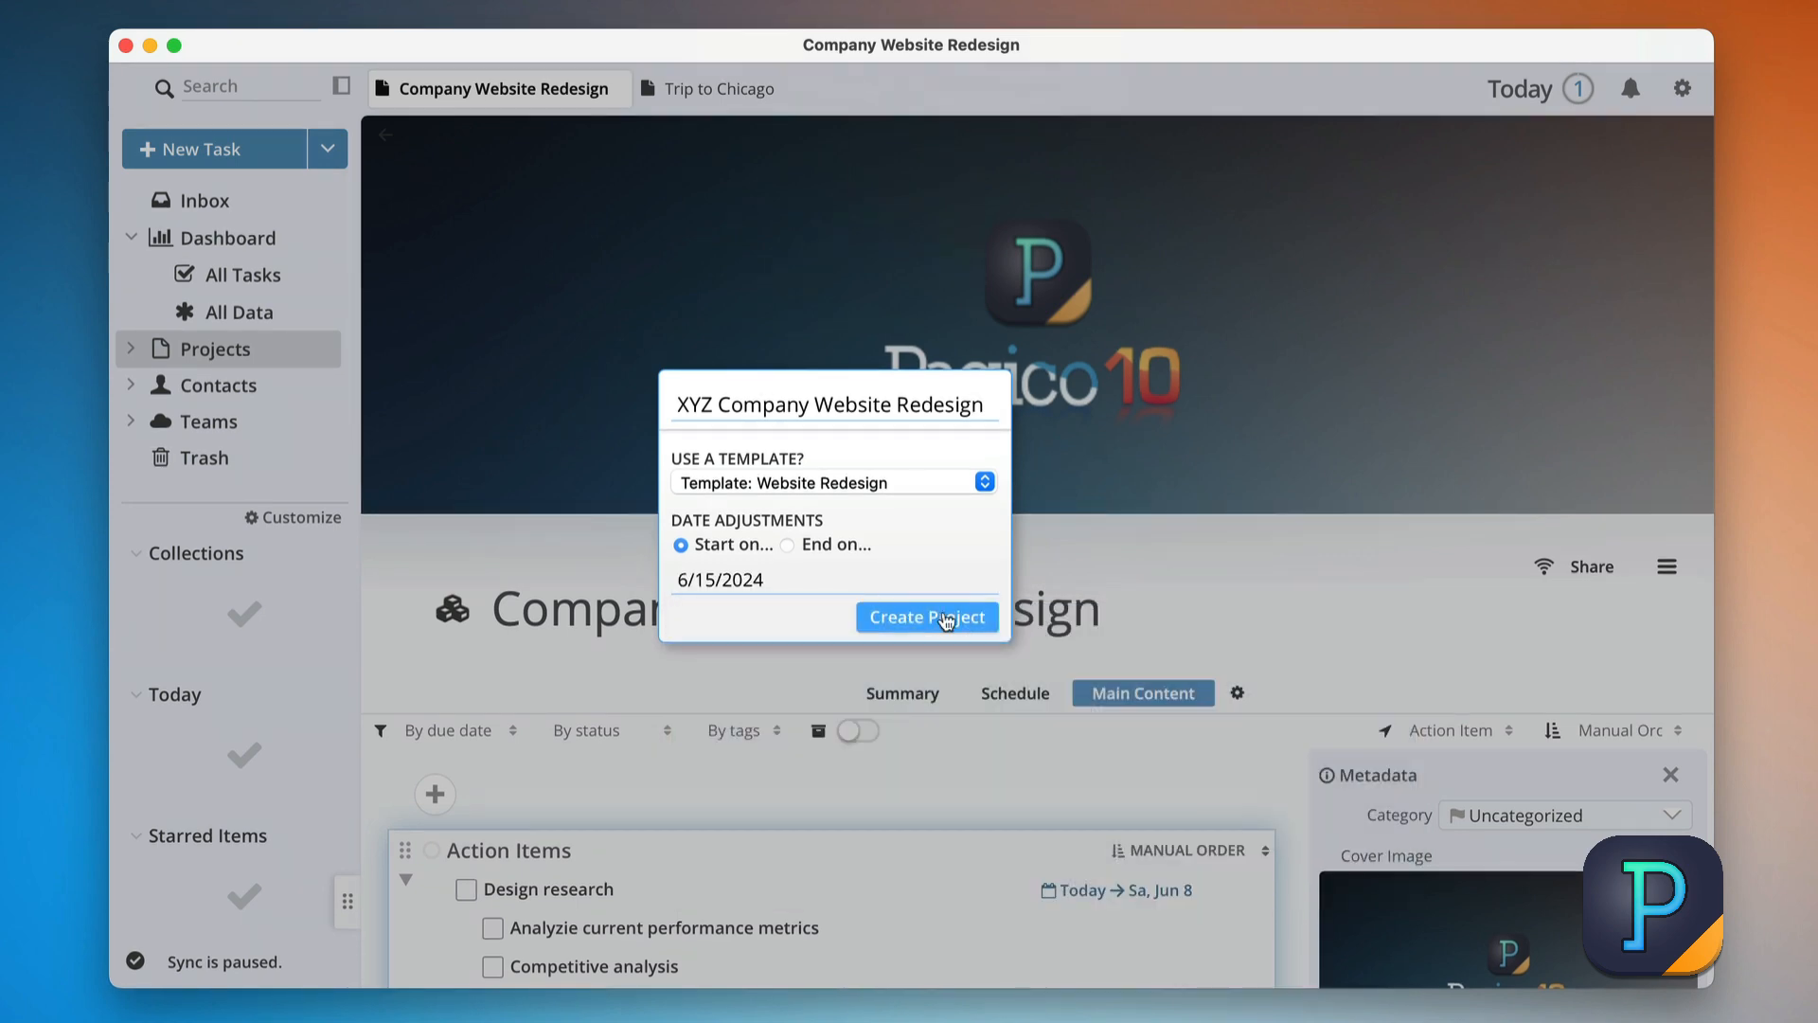
left_click(945, 620)
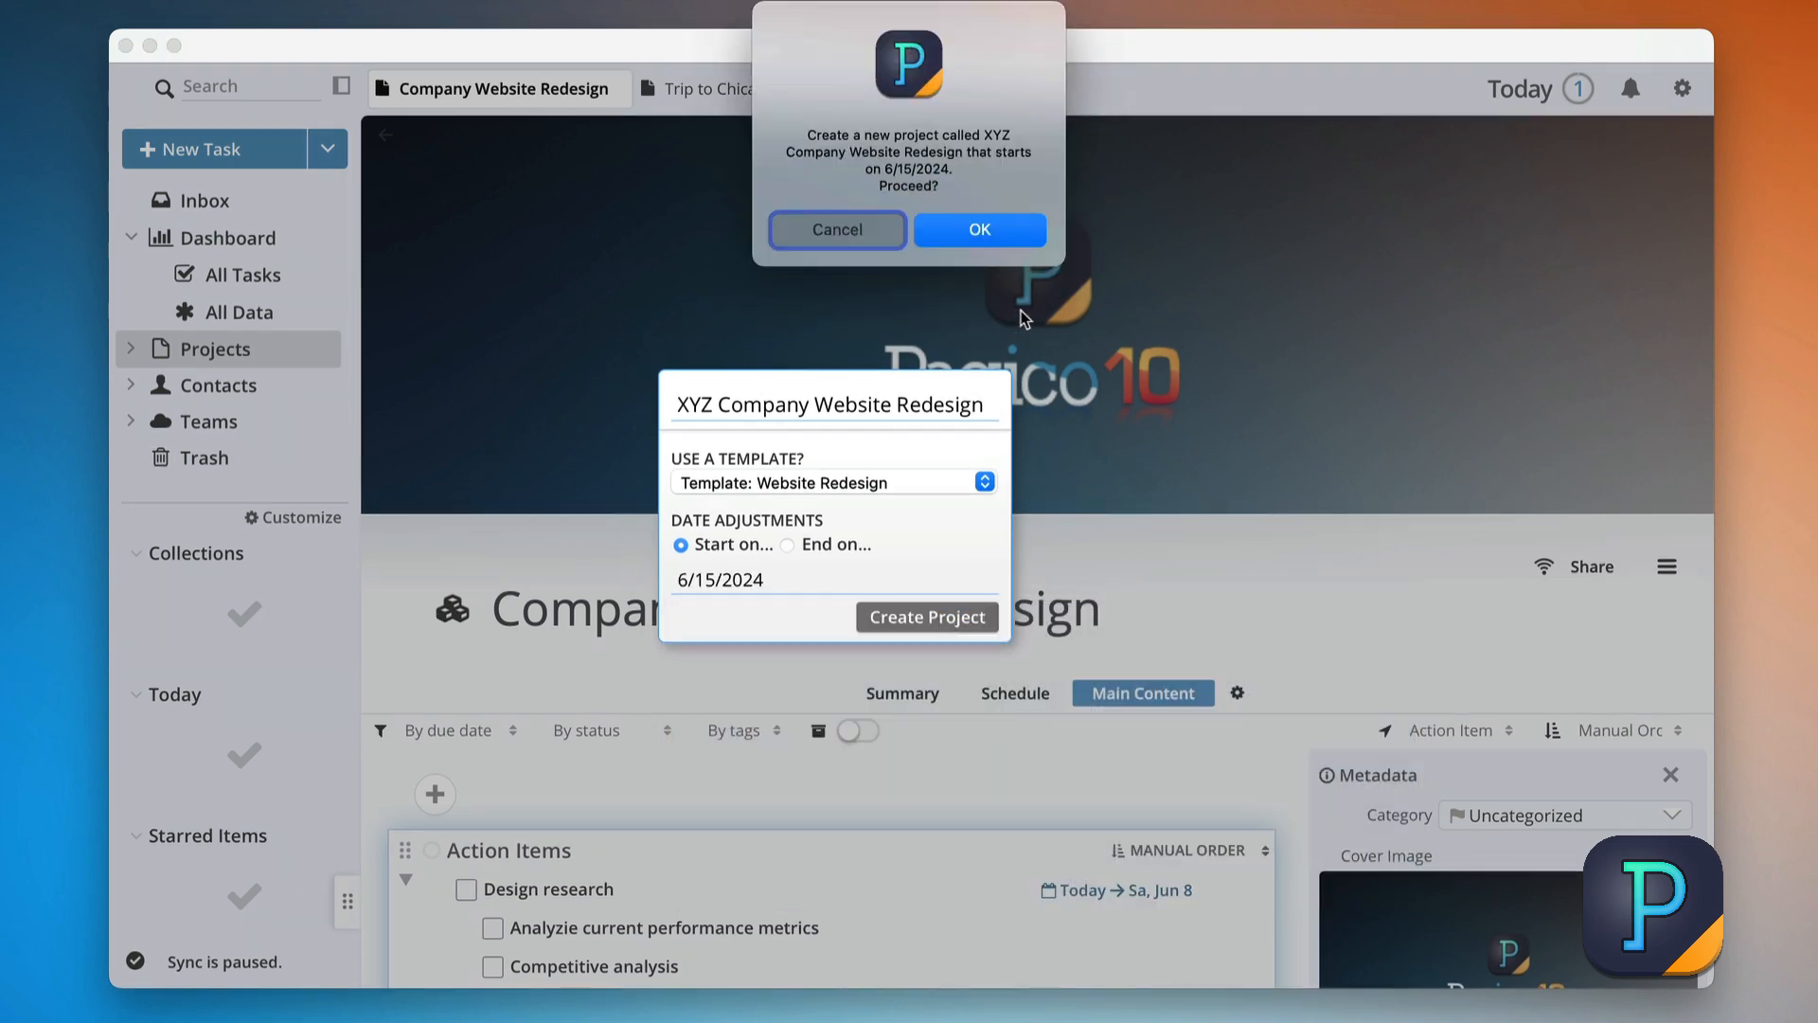
left_click(980, 230)
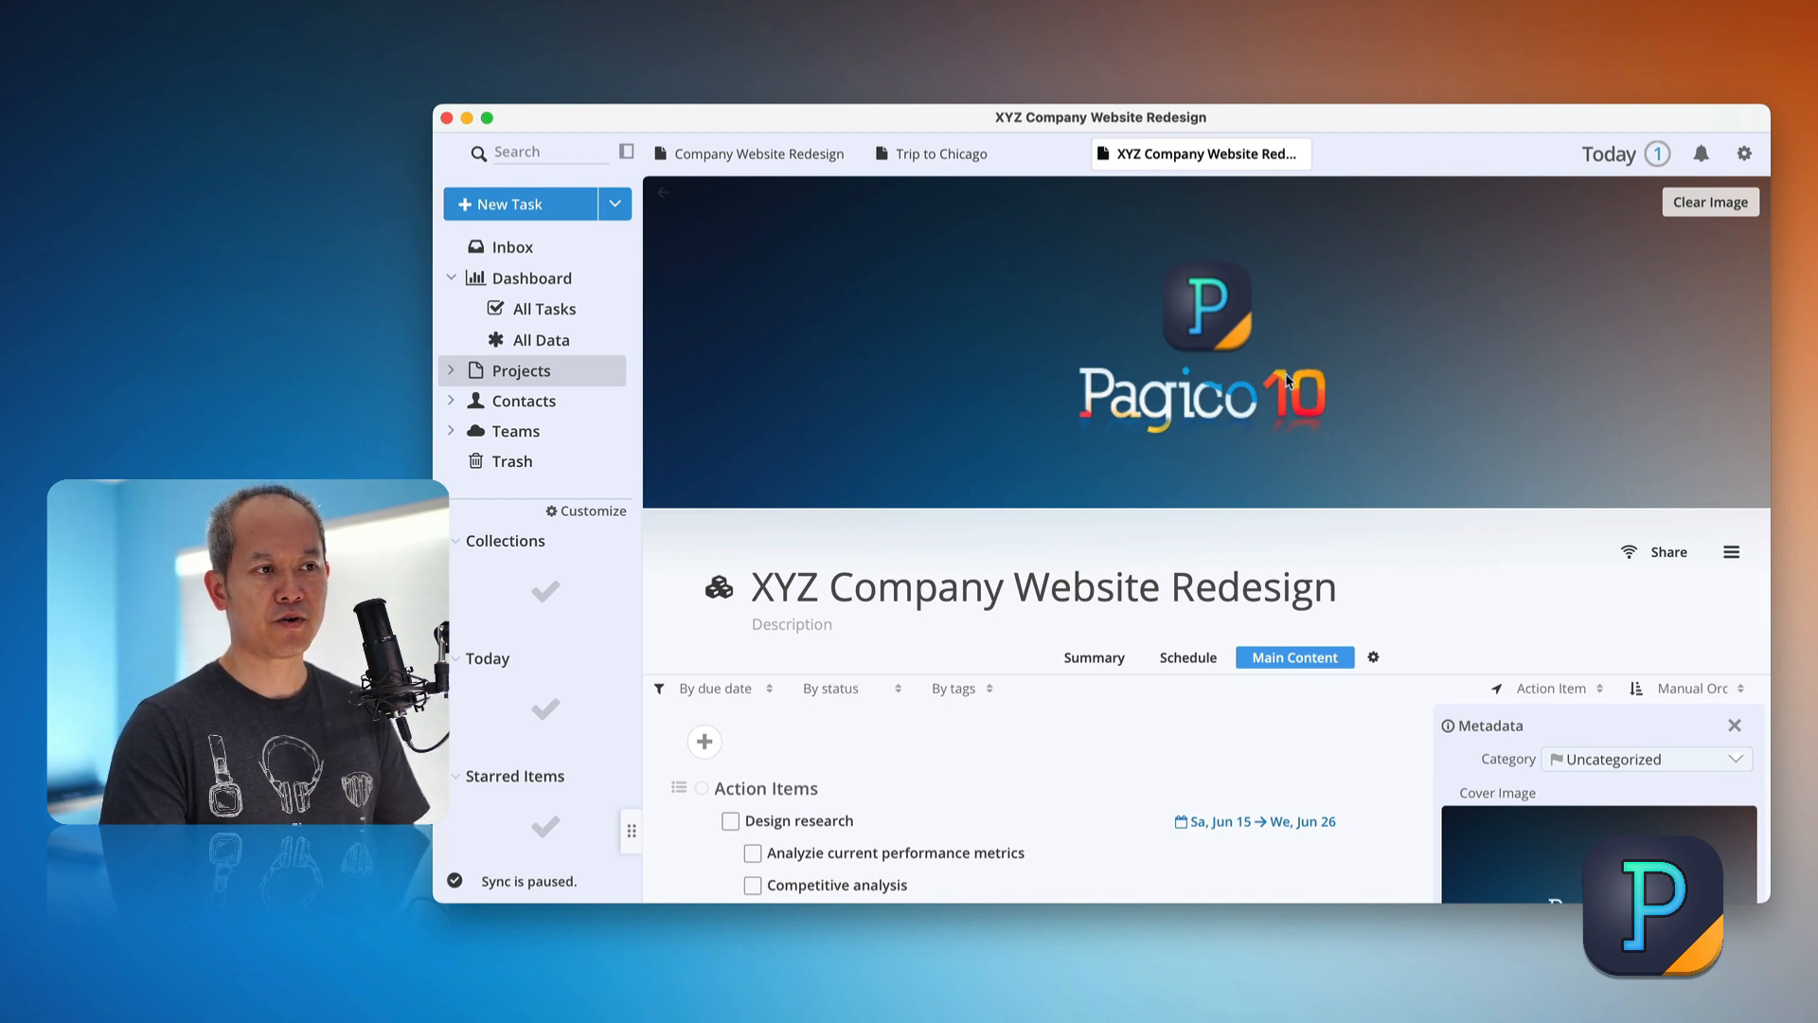
scroll(1263, 362, "down", 2)
scroll(933, 597, "down", 8)
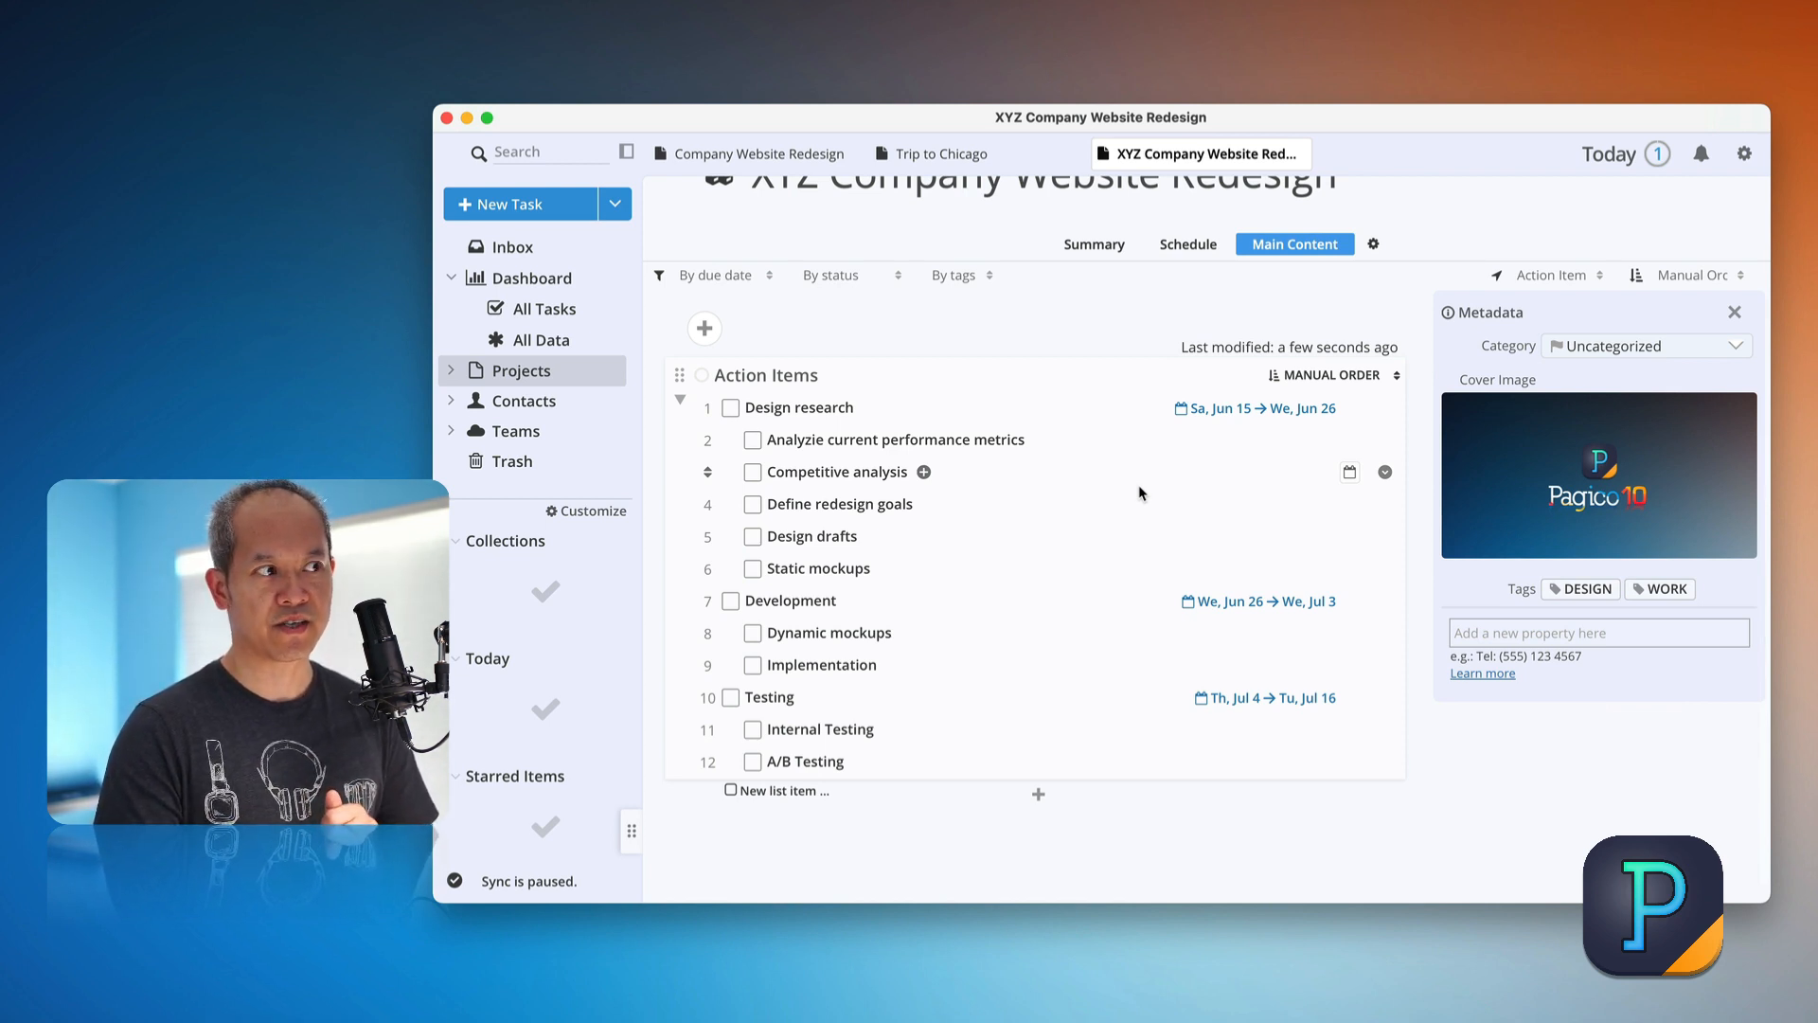
Expand XYZ Company Website Redesign on the Dashboard timeline and move the start of its "Design research" task to June 17.
left_click(552, 283)
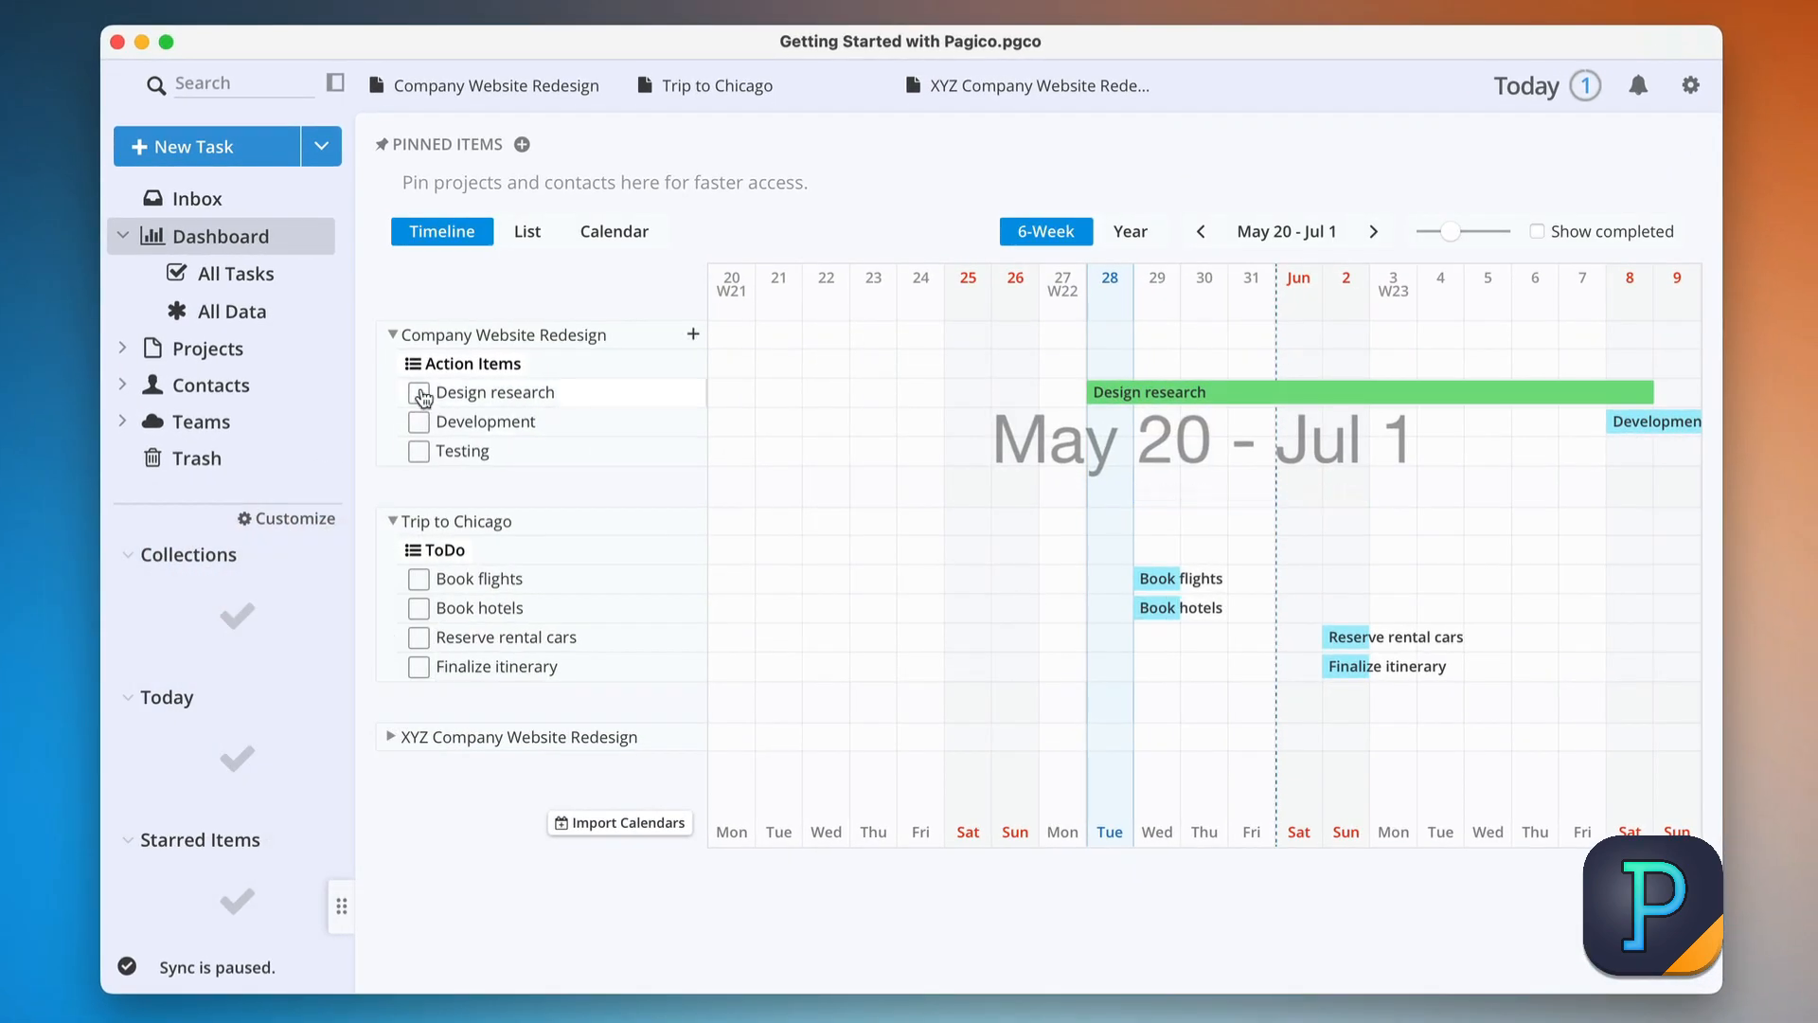
left_click(390, 737)
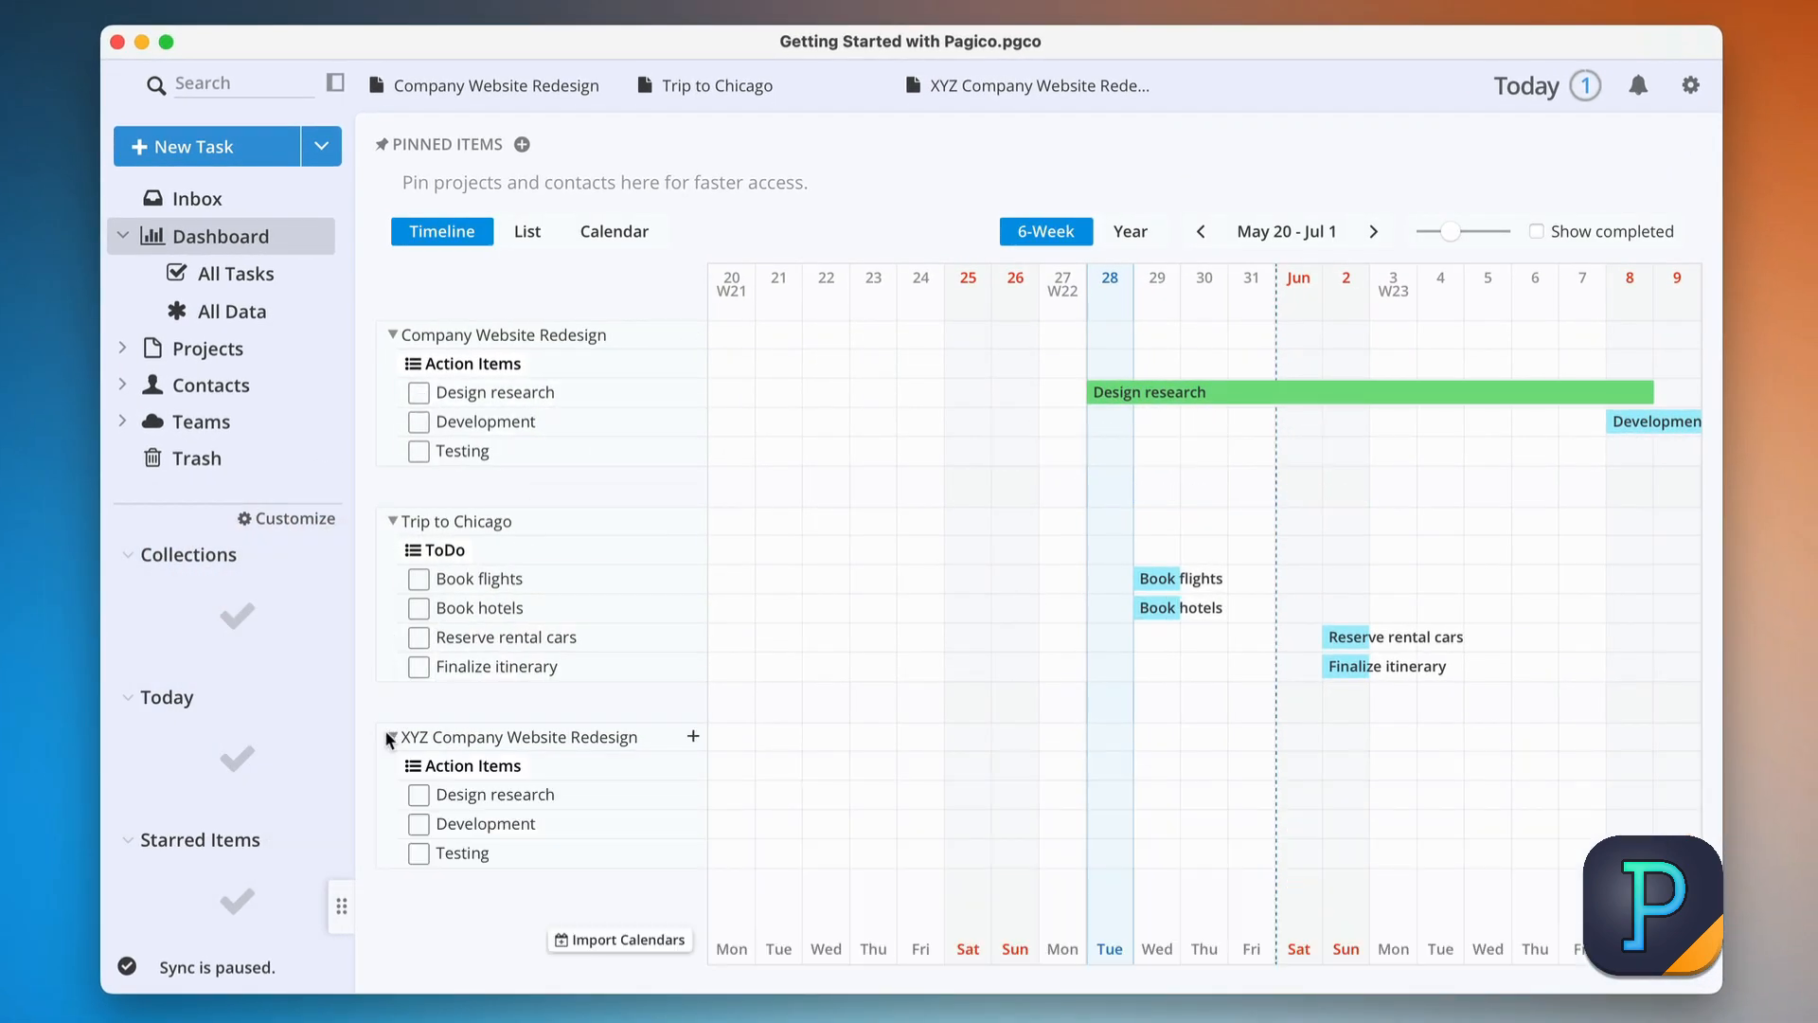
scroll(1019, 678, "down", 1)
scroll(1018, 678, "right", 10)
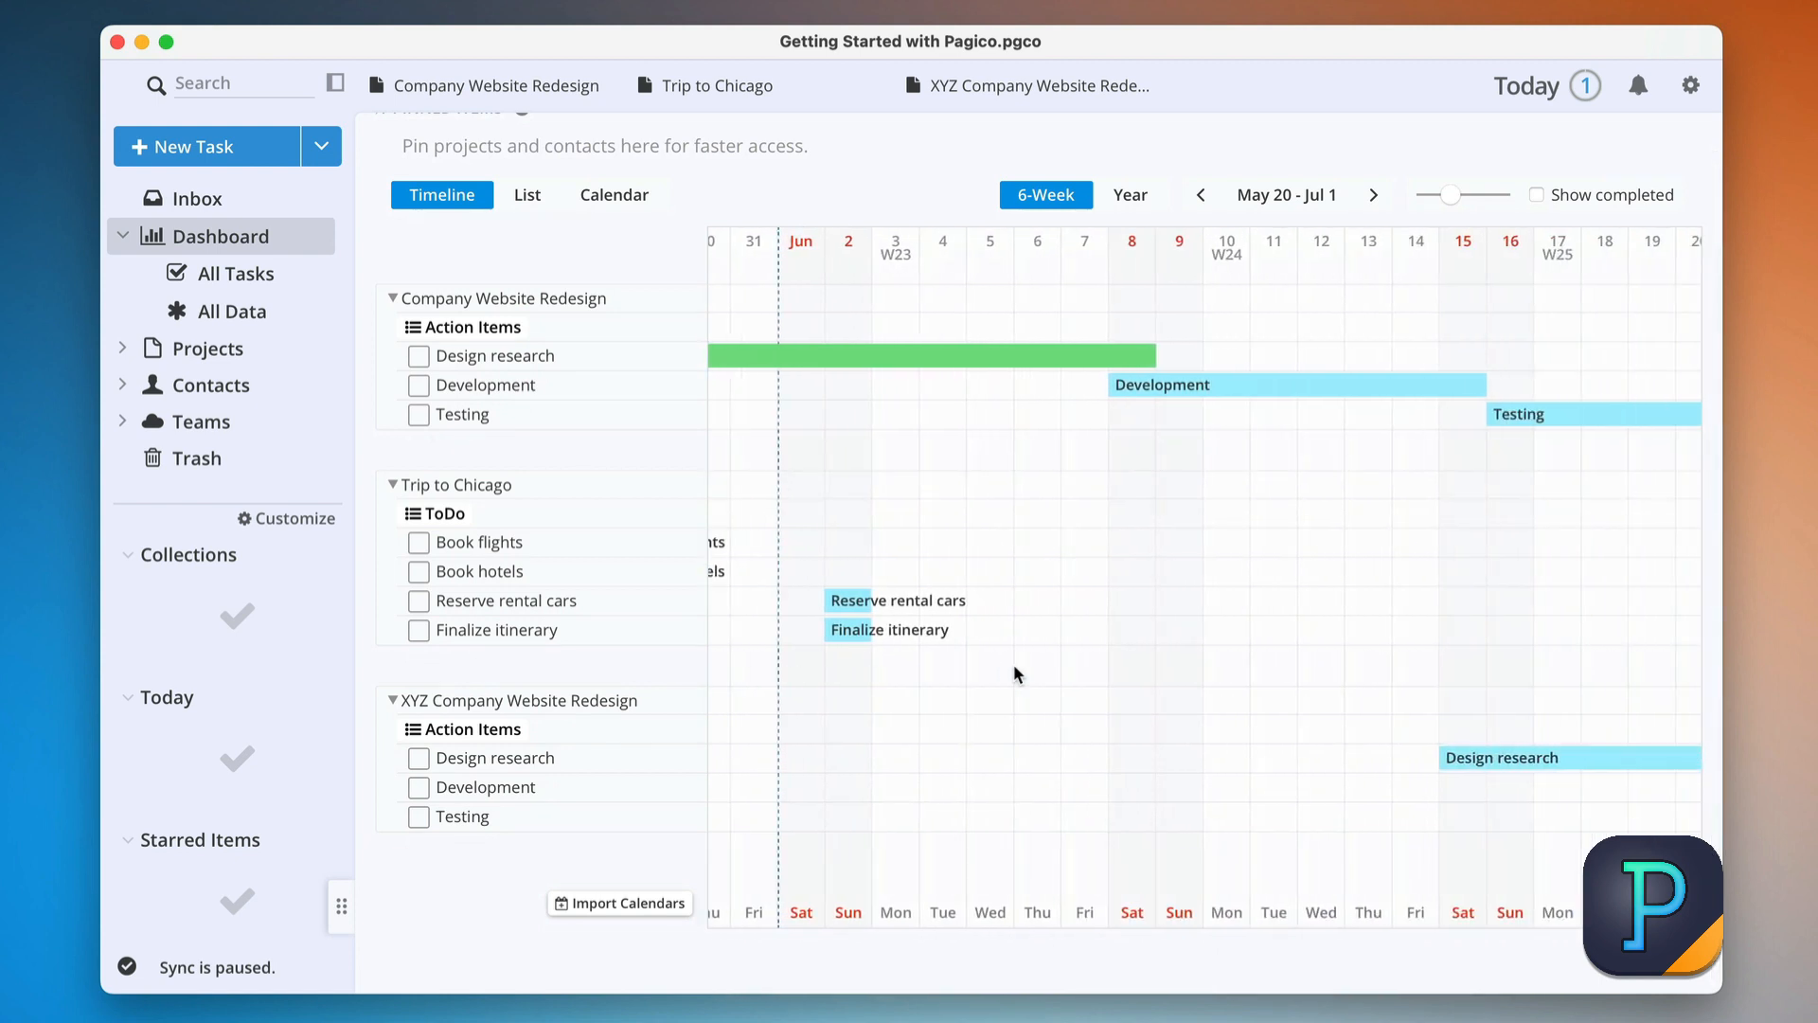
scroll(1016, 674, "right", 5)
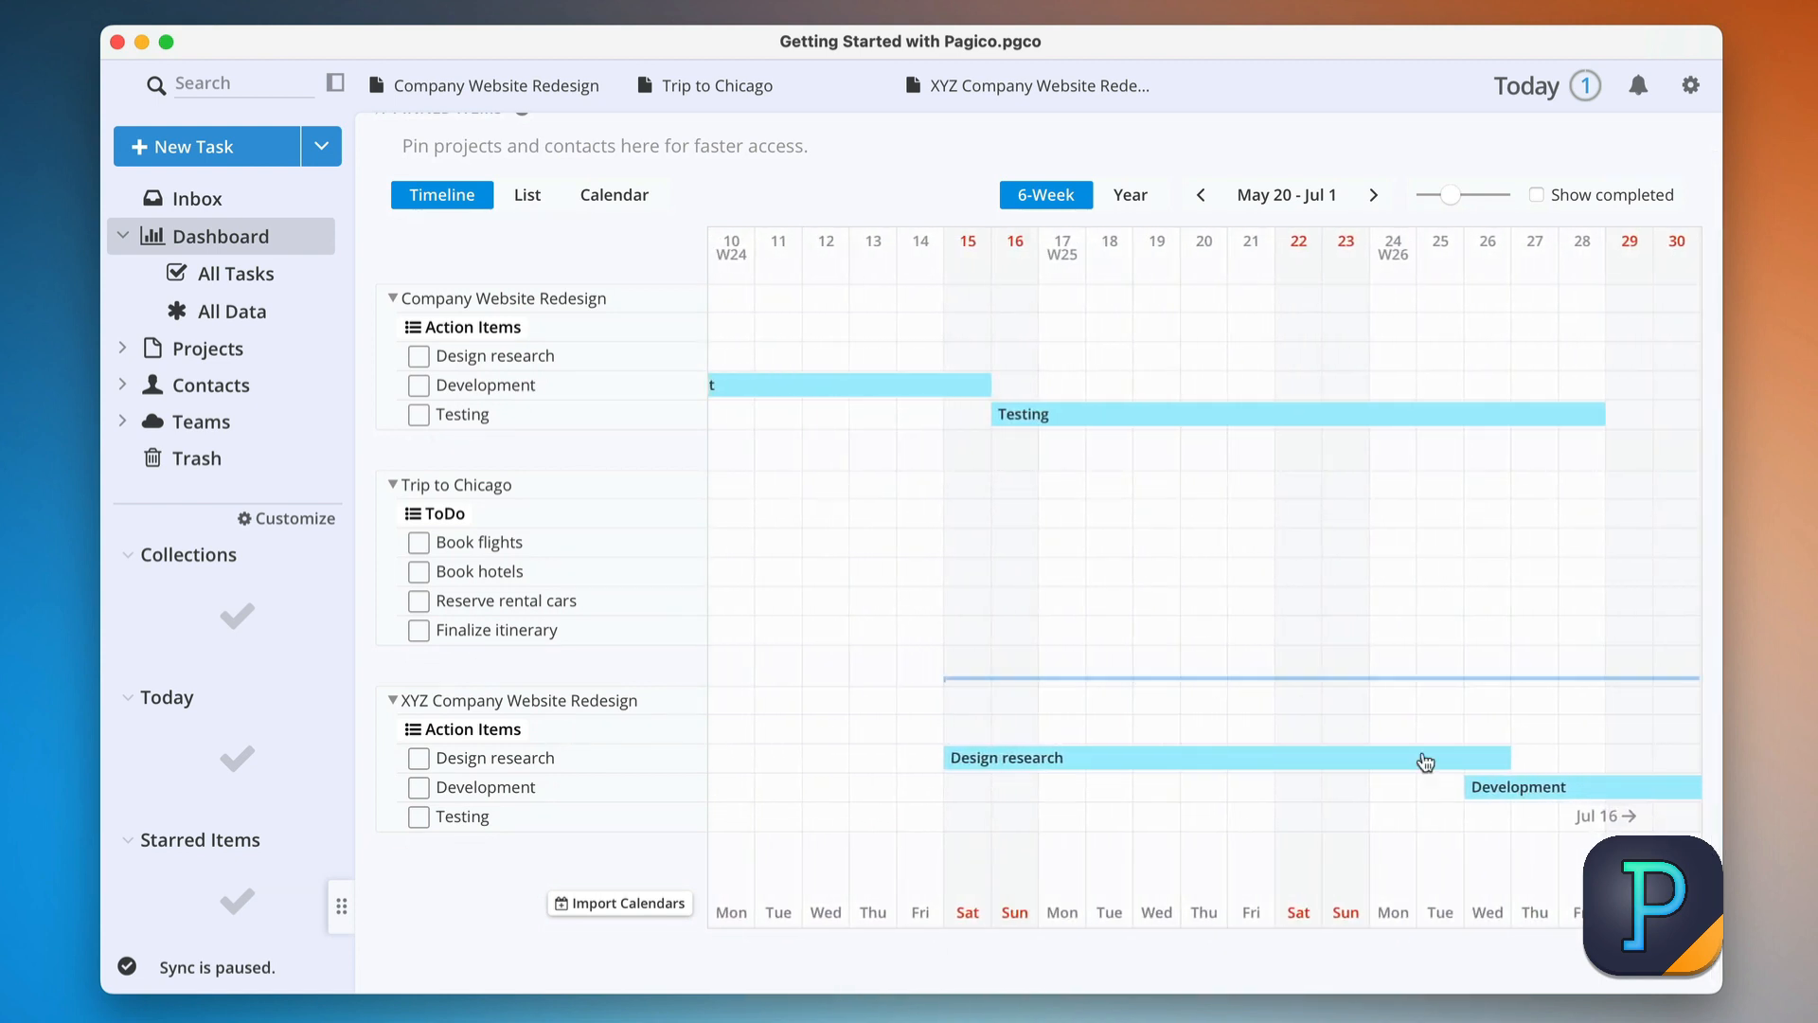
mouse_move(1434, 767)
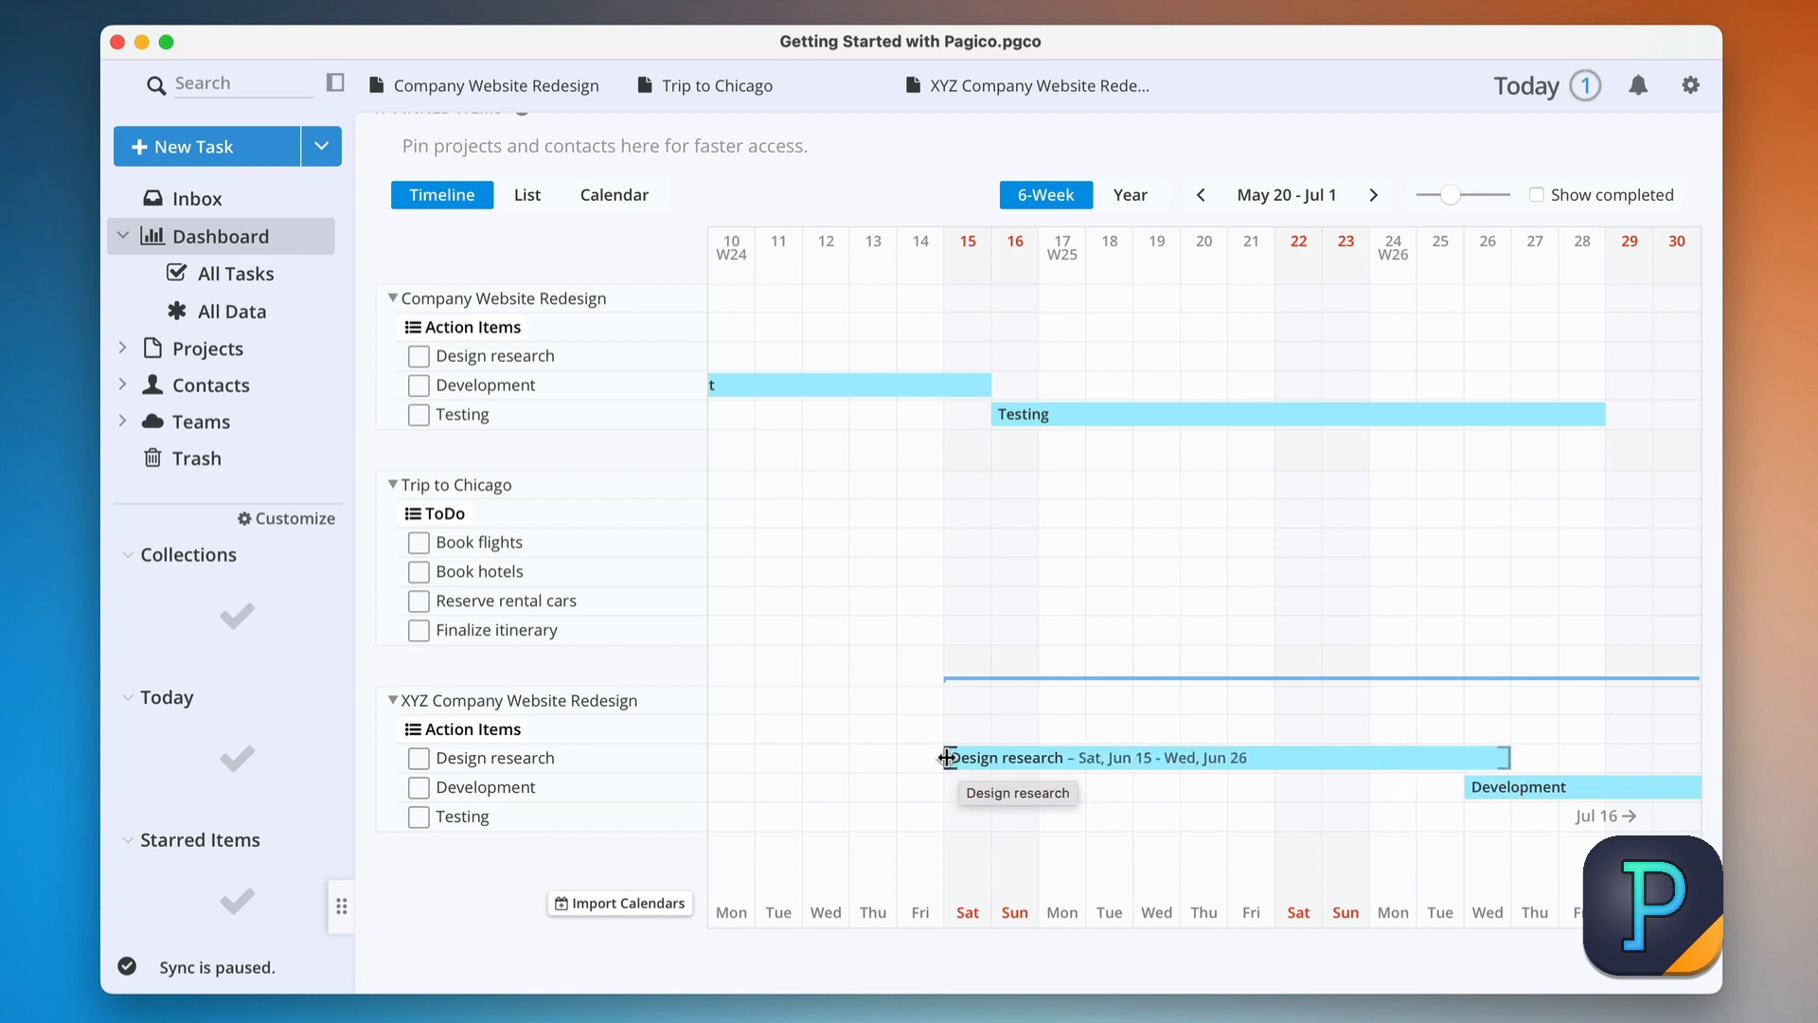
left_click_drag(946, 758, 1047, 761)
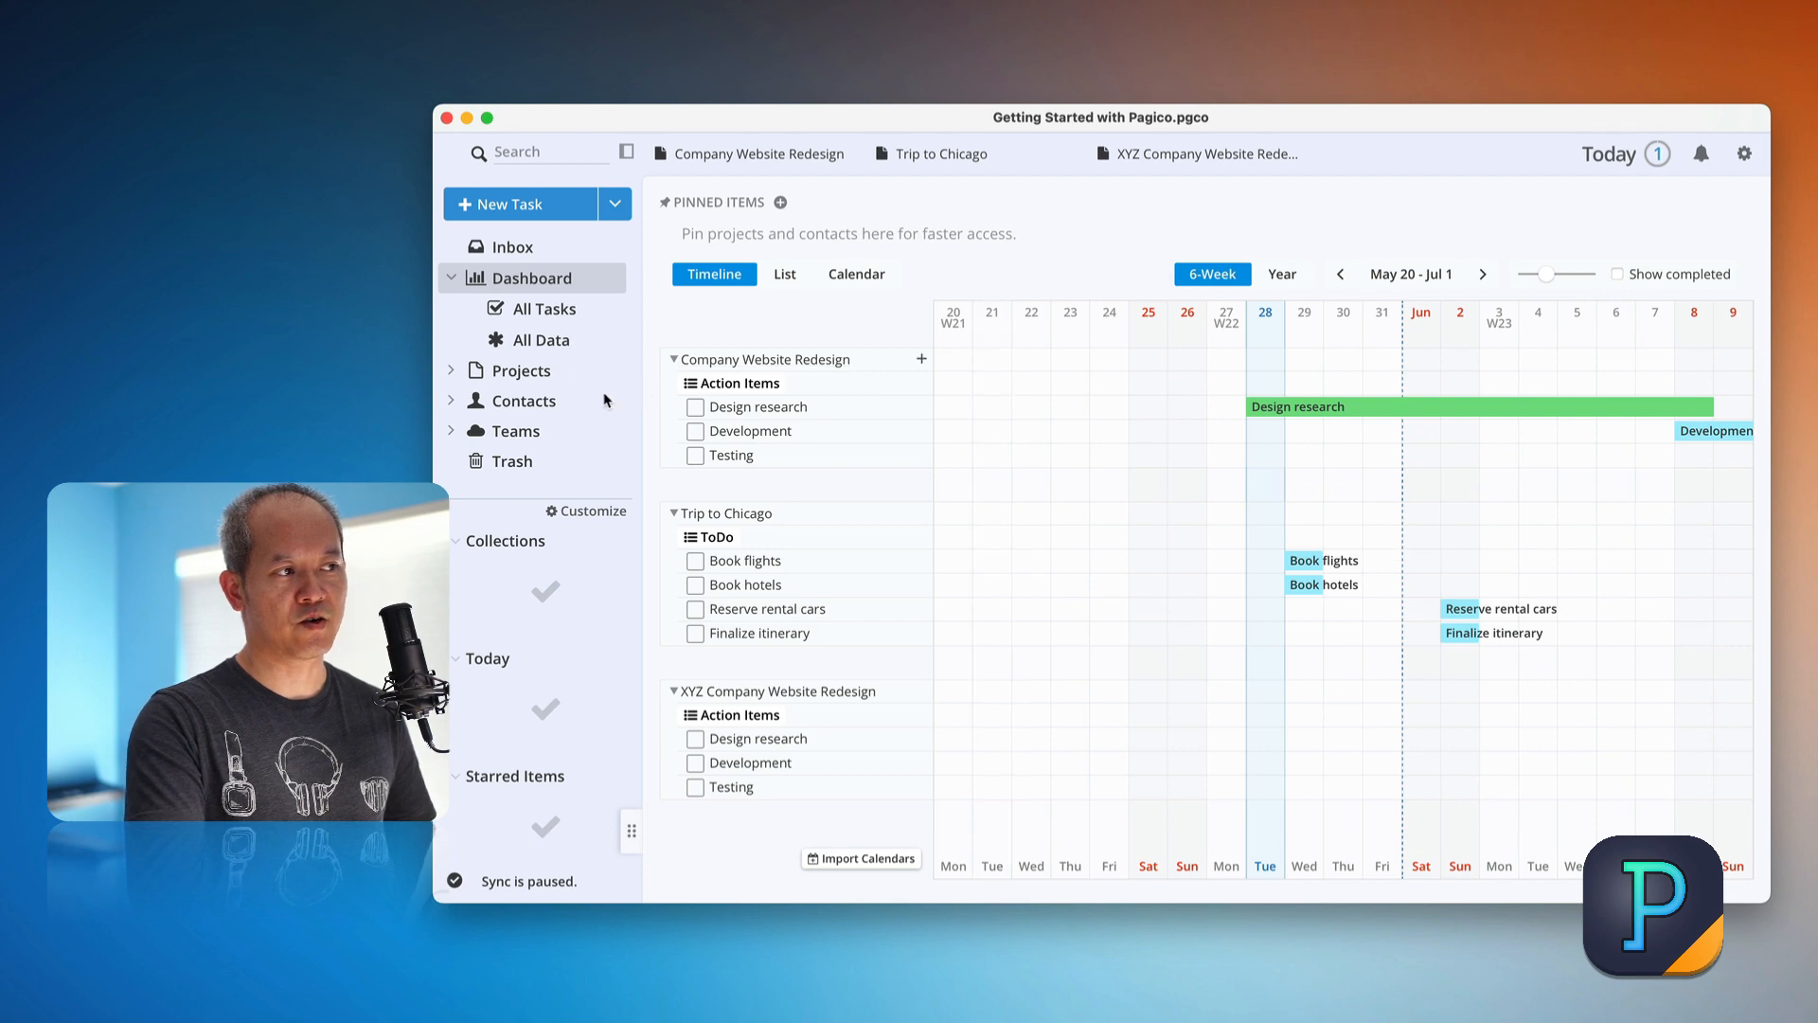
In the projects' category browser, assign Company Website Redesign to Active and XYZ Company Website Redesign to Future.
left_click(553, 380)
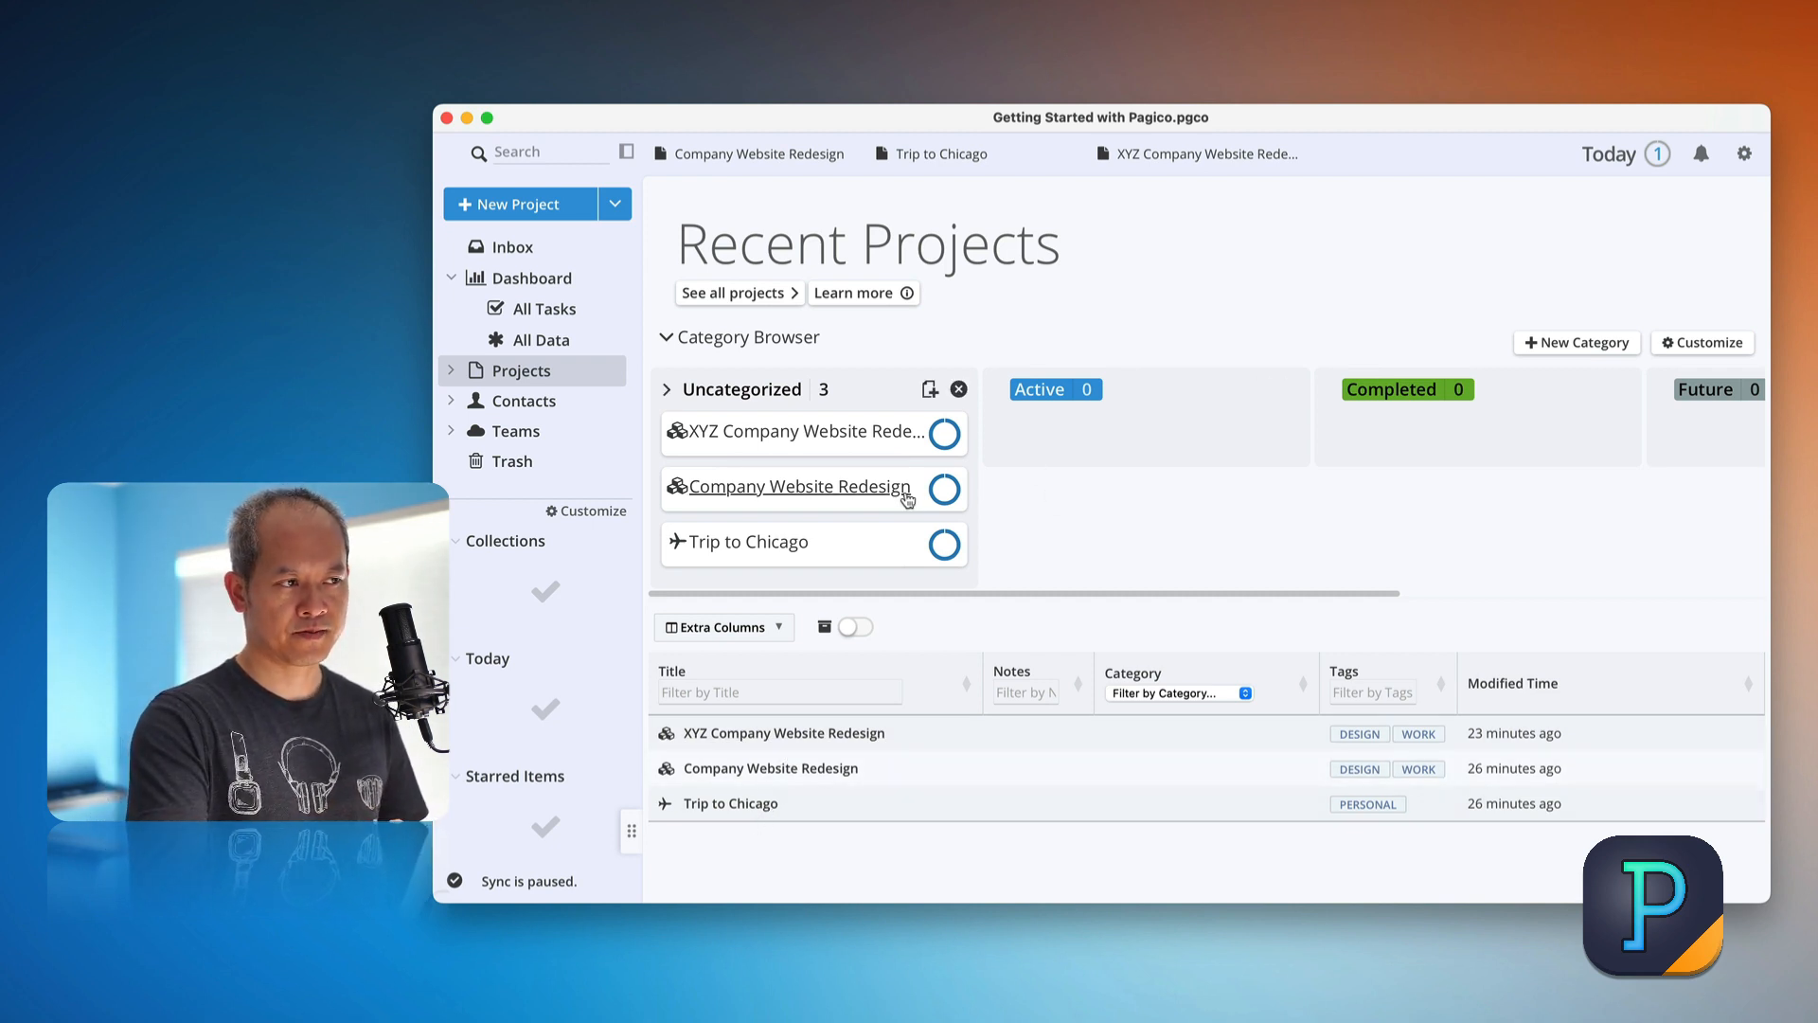
scroll(1197, 459, "right", 10)
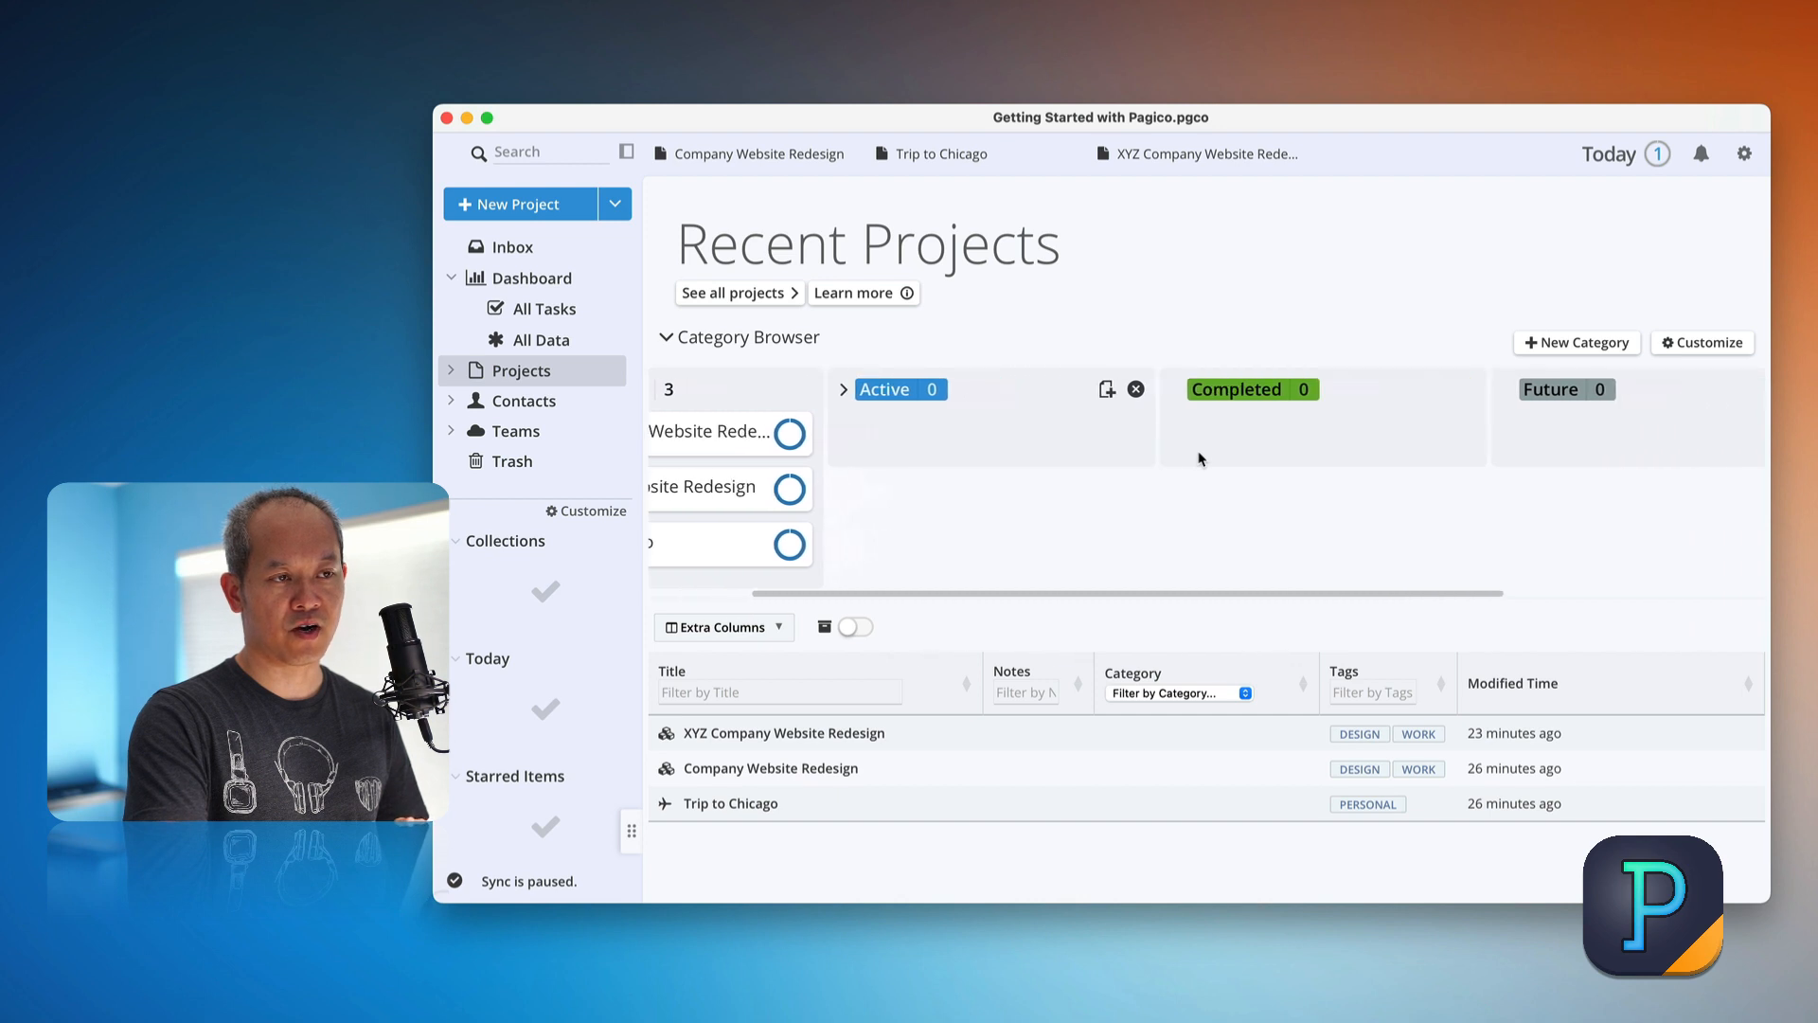
scroll(1198, 458, "left", 10)
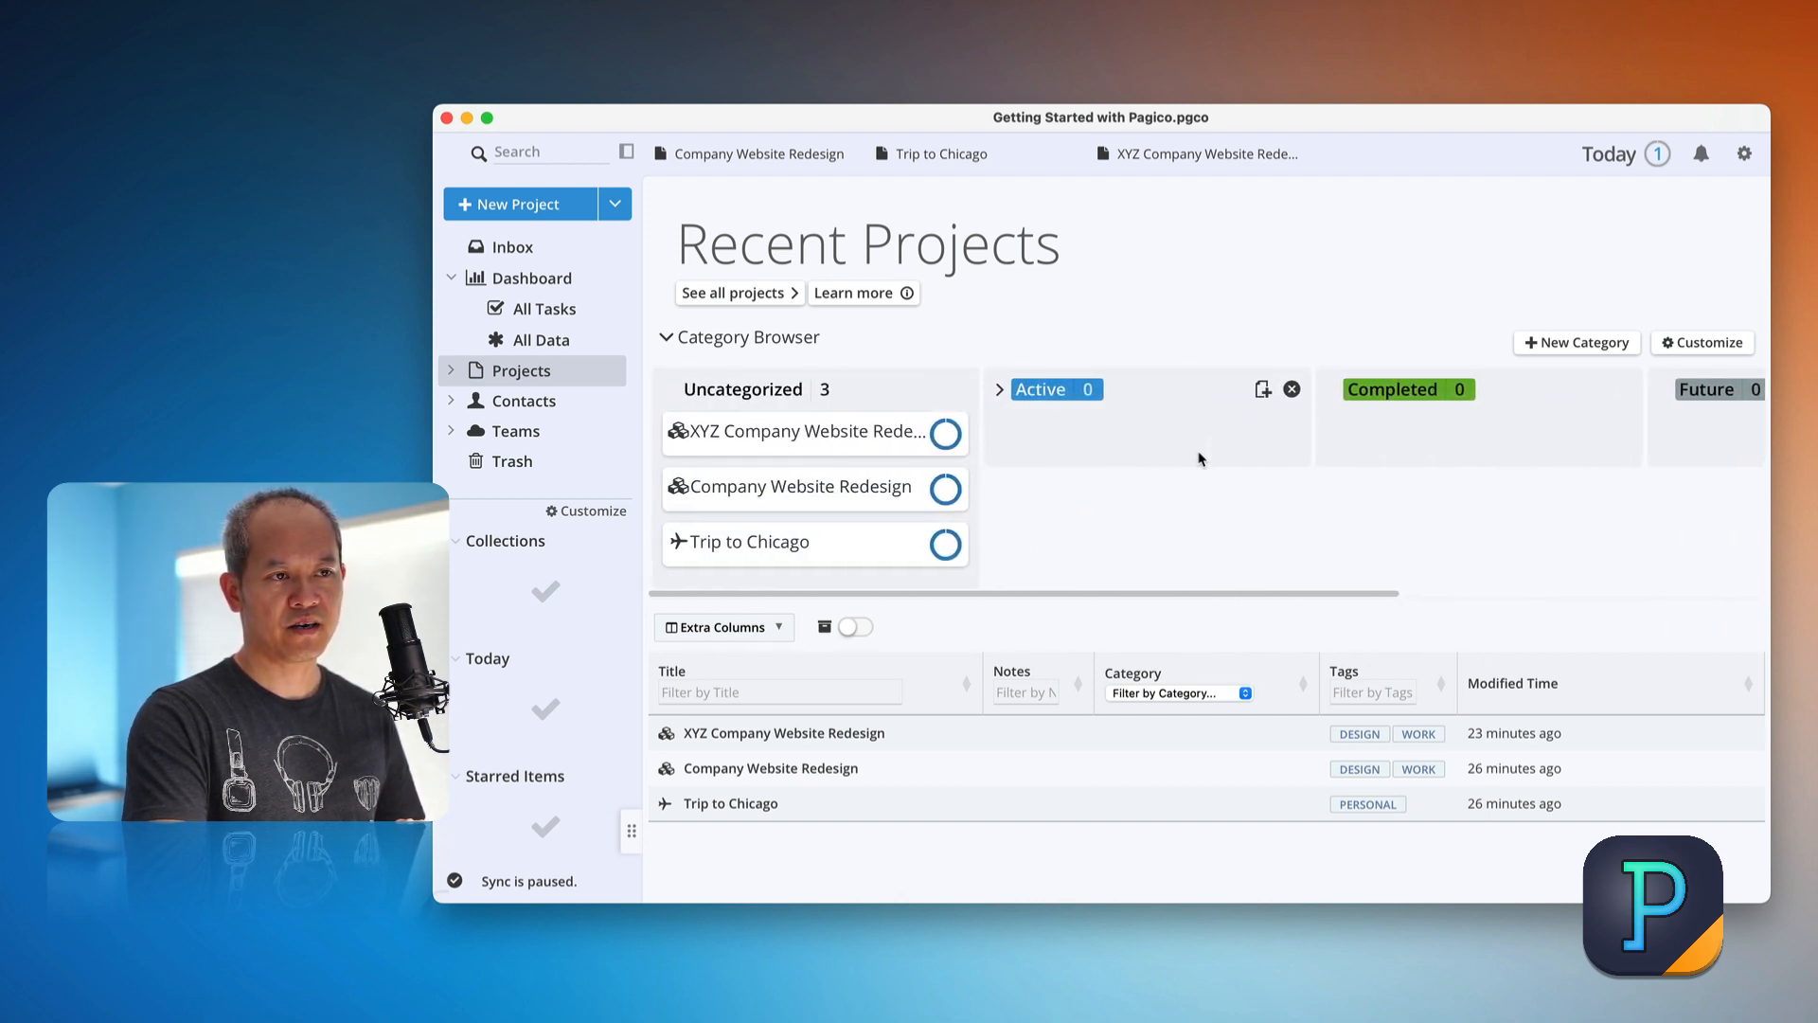
scroll(1198, 458, "right", 12)
scroll(1198, 458, "left", 5)
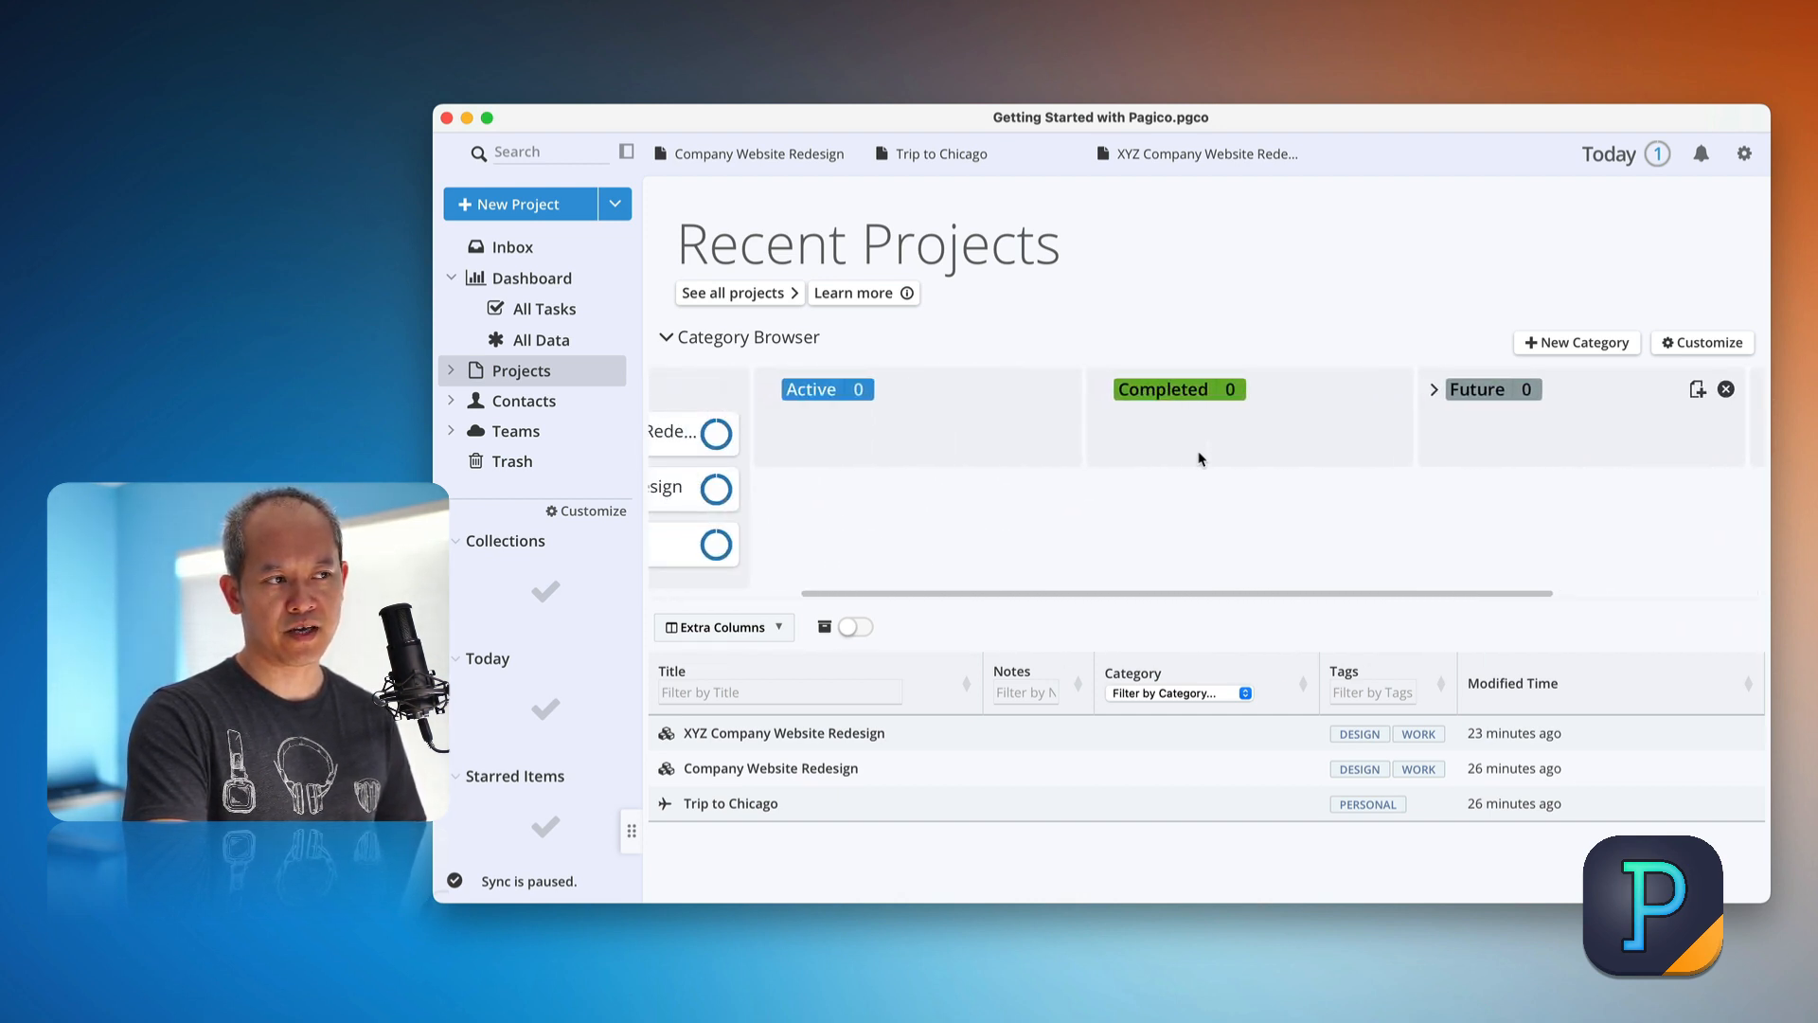
scroll(1197, 458, "right", 3)
scroll(1197, 458, "right", 2)
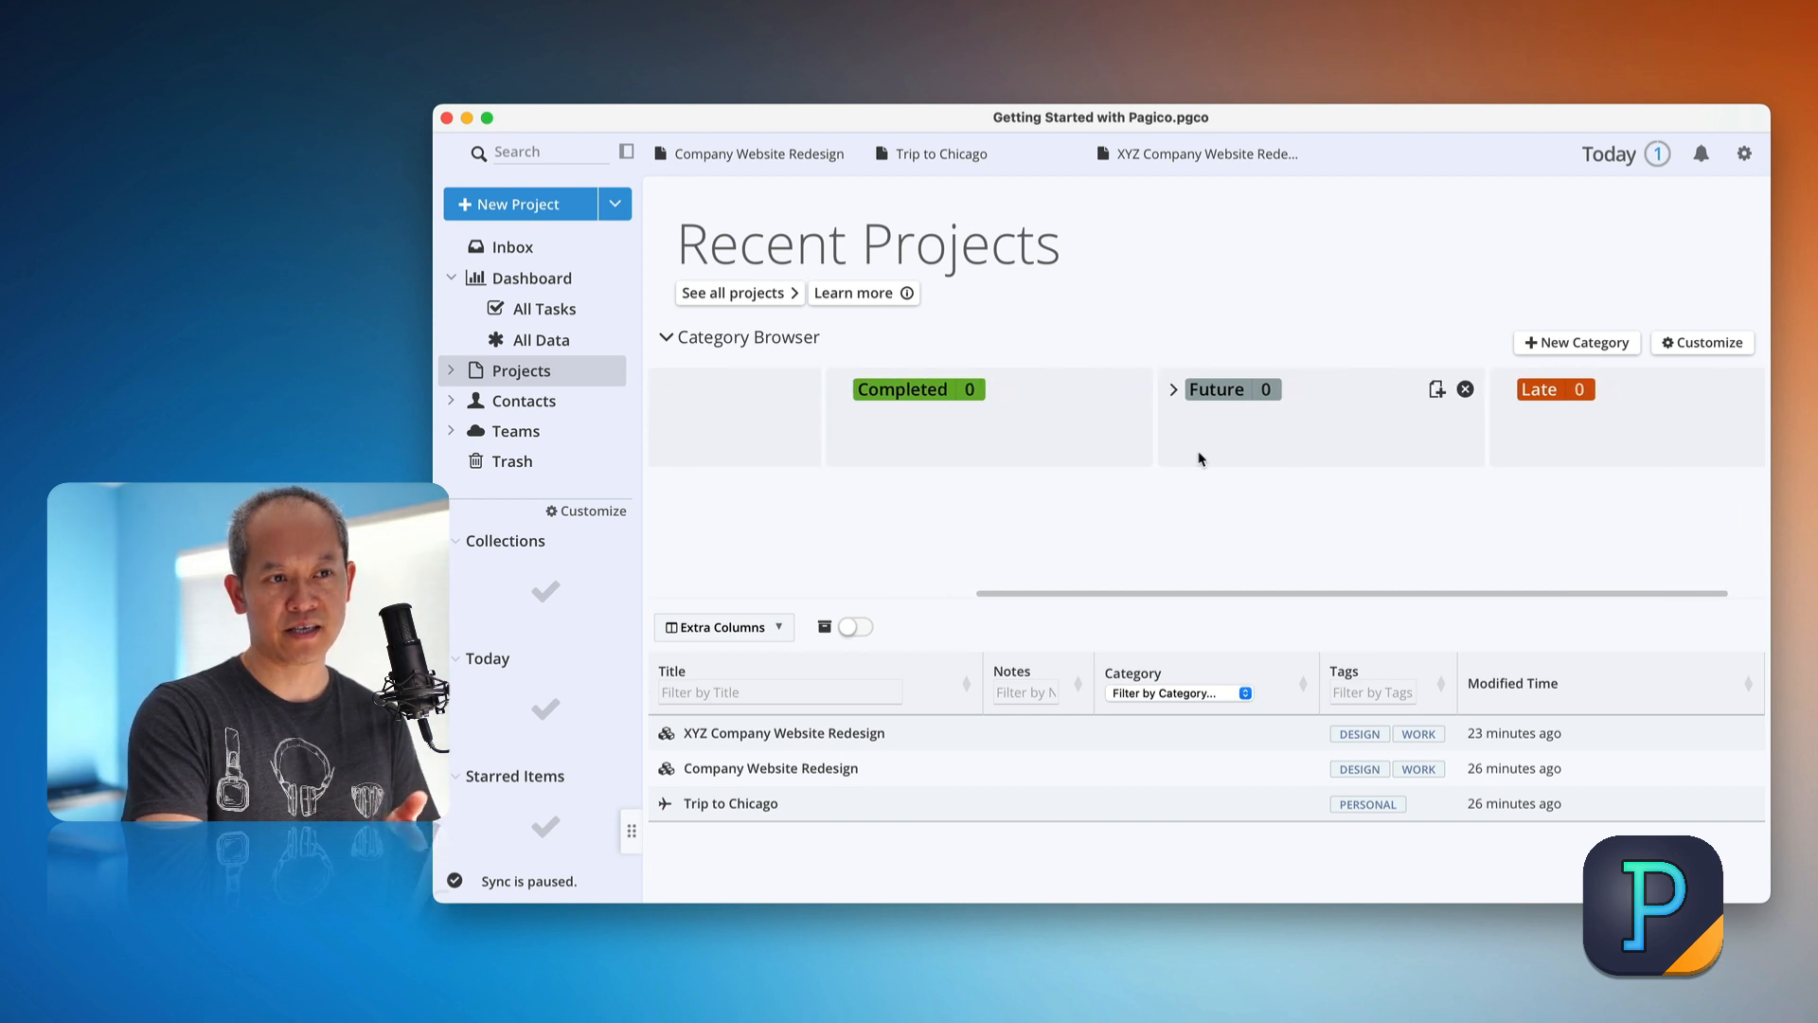
scroll(1198, 458, "left", 1)
scroll(1199, 460, "left", 10)
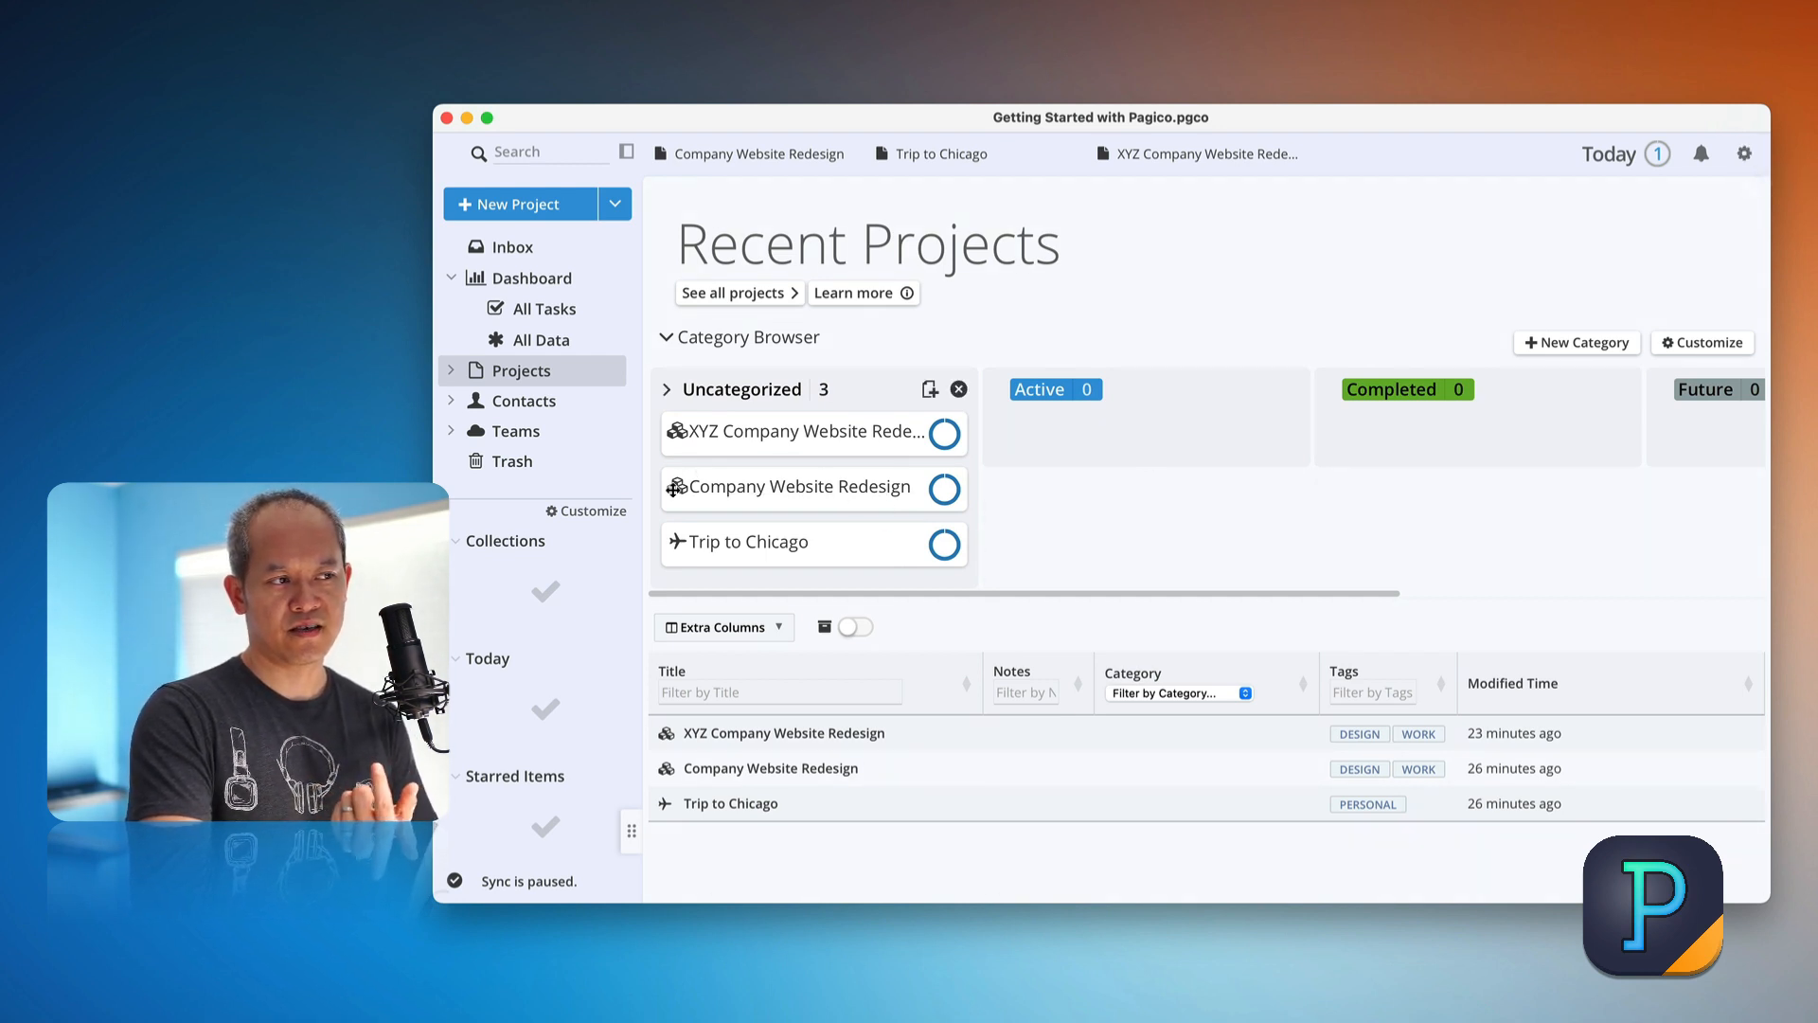
left_click_drag(675, 487, 1011, 455)
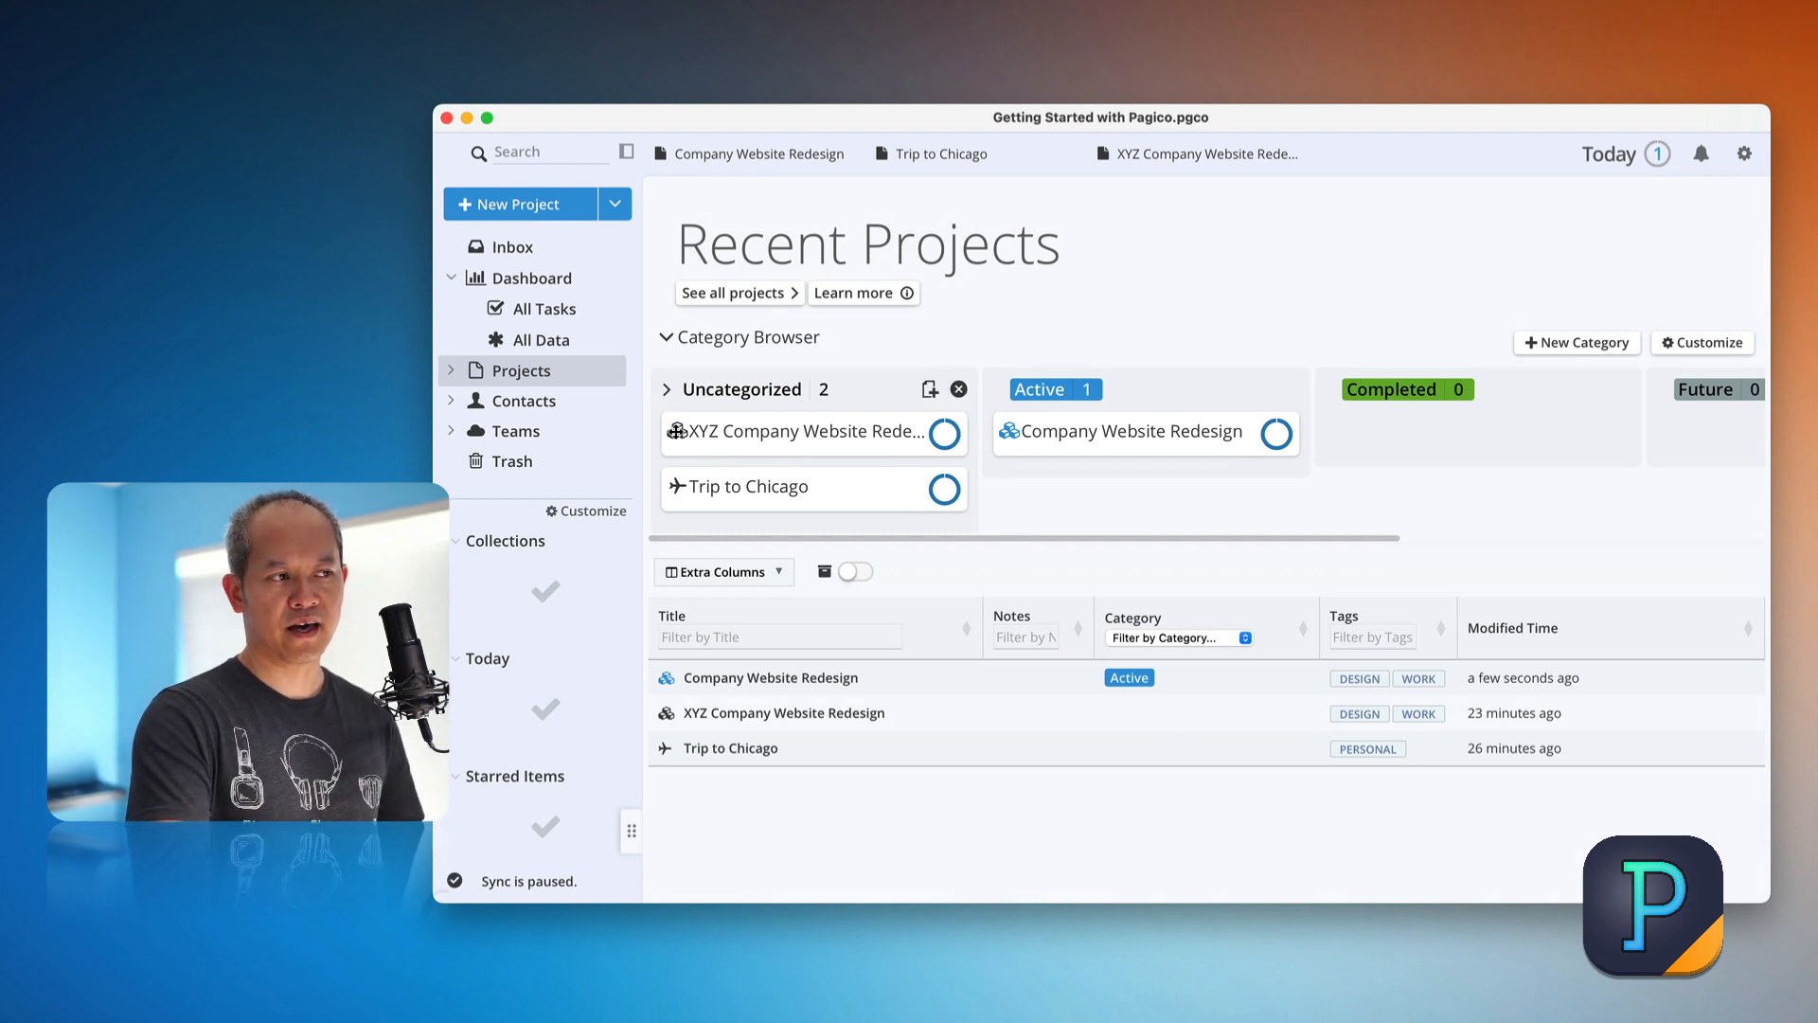
left_click_drag(676, 431, 1600, 442)
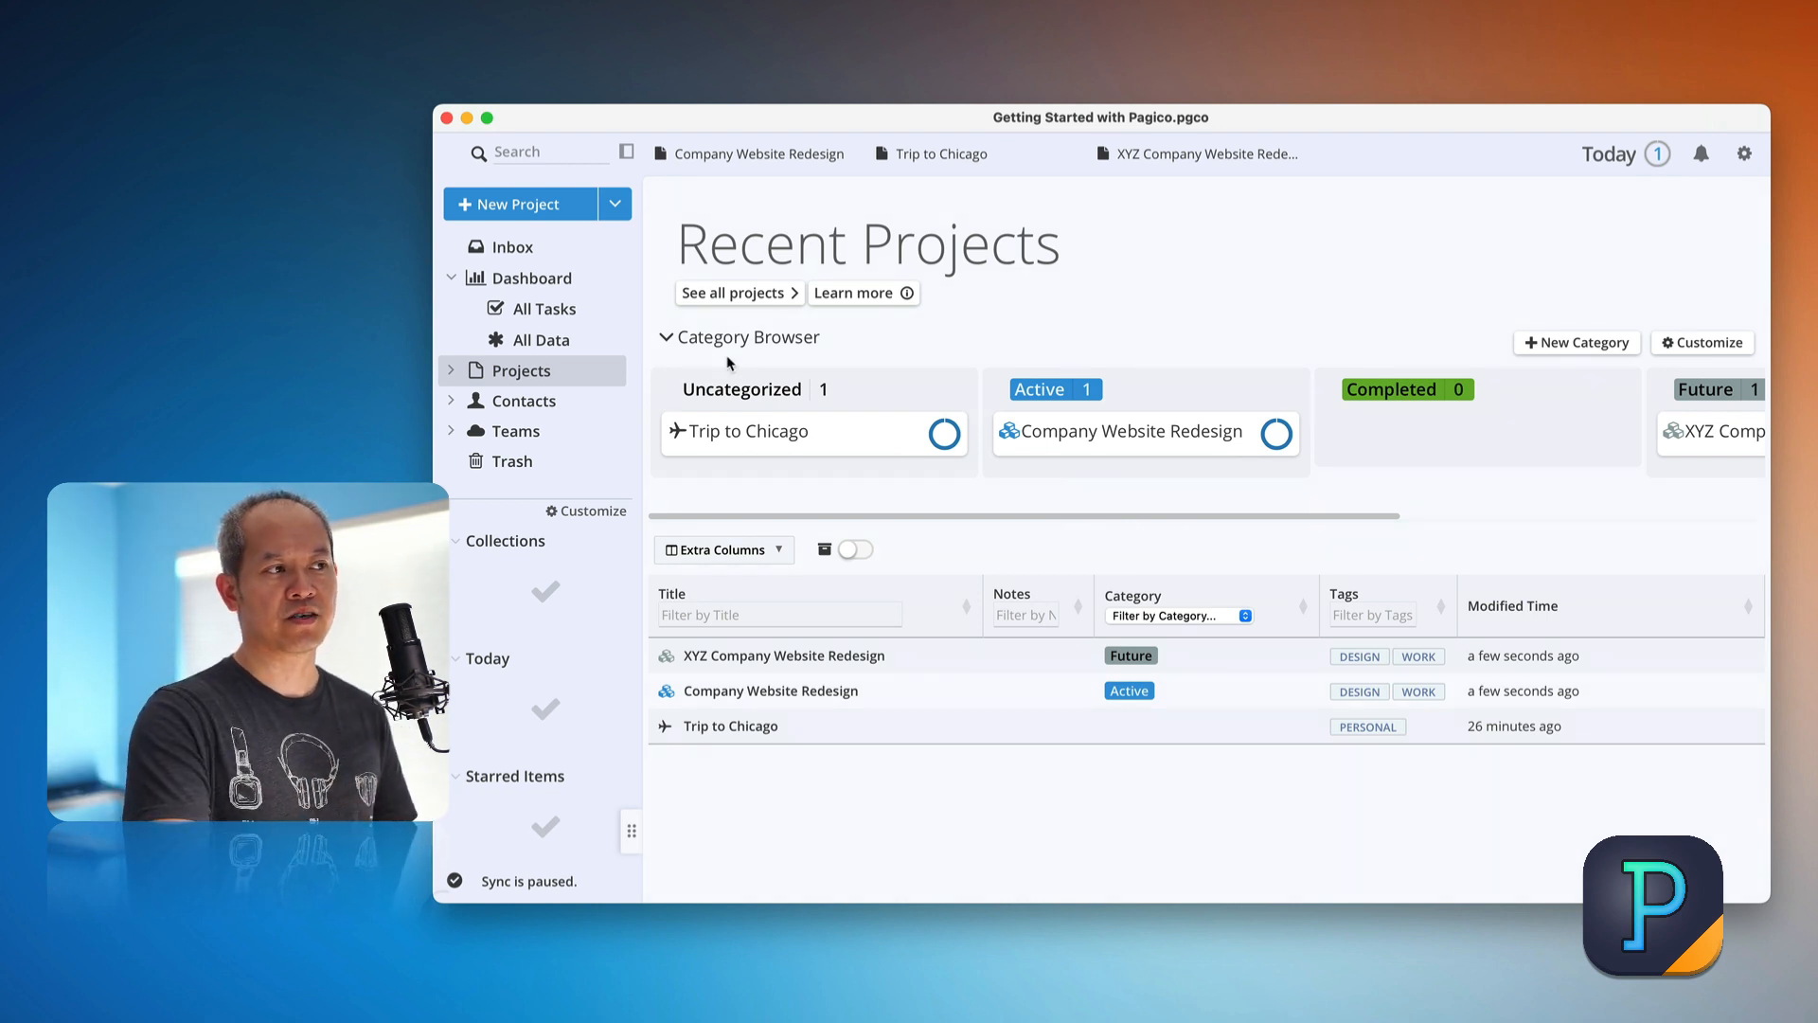
Open All Data and filter the items by the Work tag and the Active category.
left_click(581, 348)
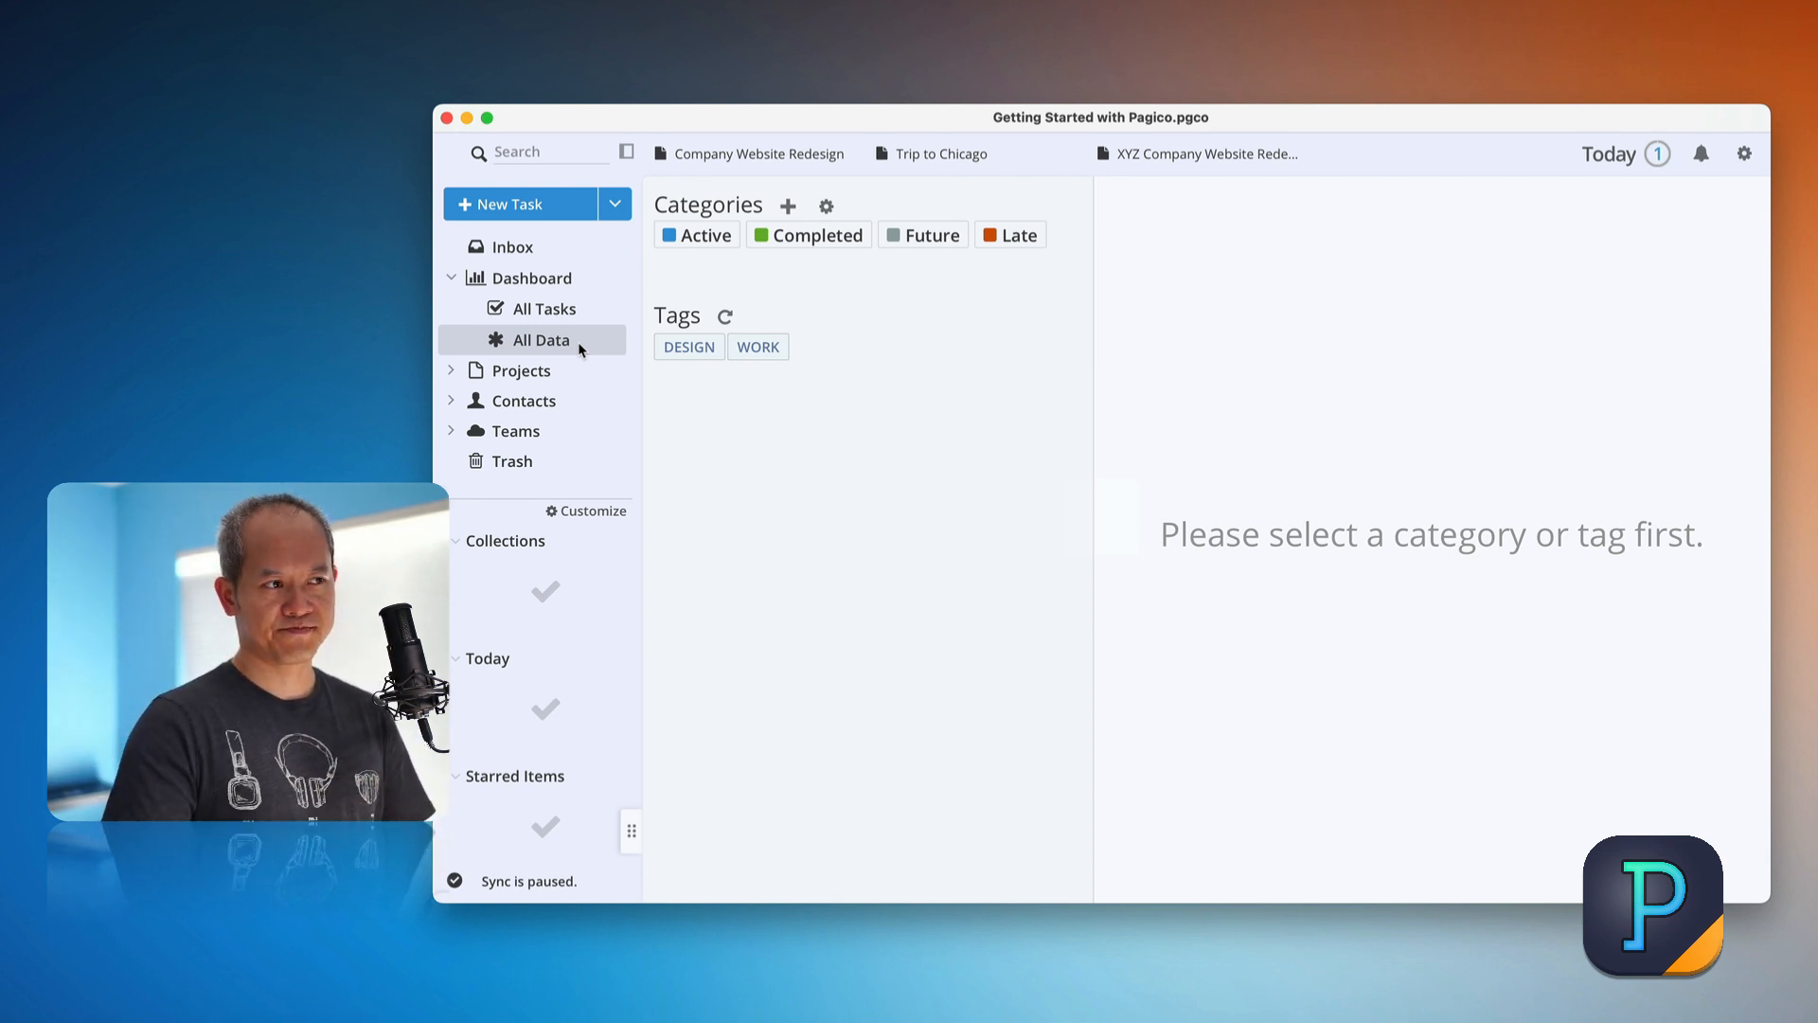
left_click(758, 348)
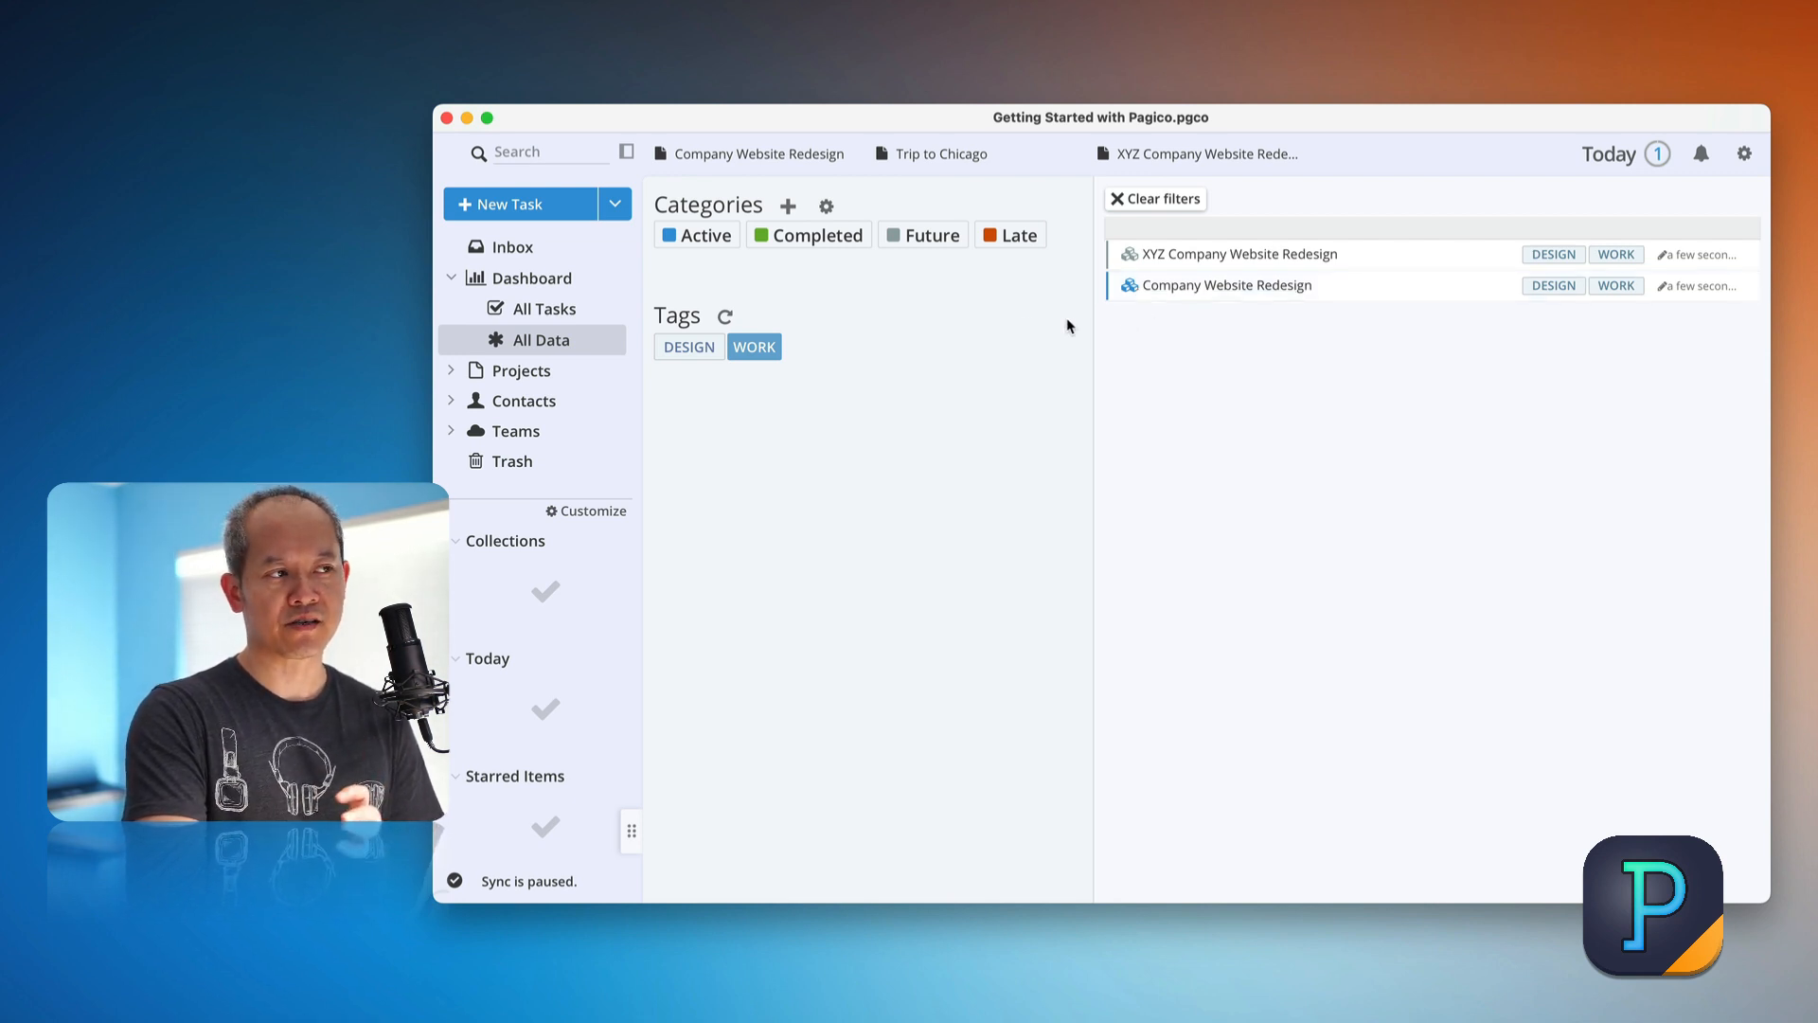
left_click(692, 246)
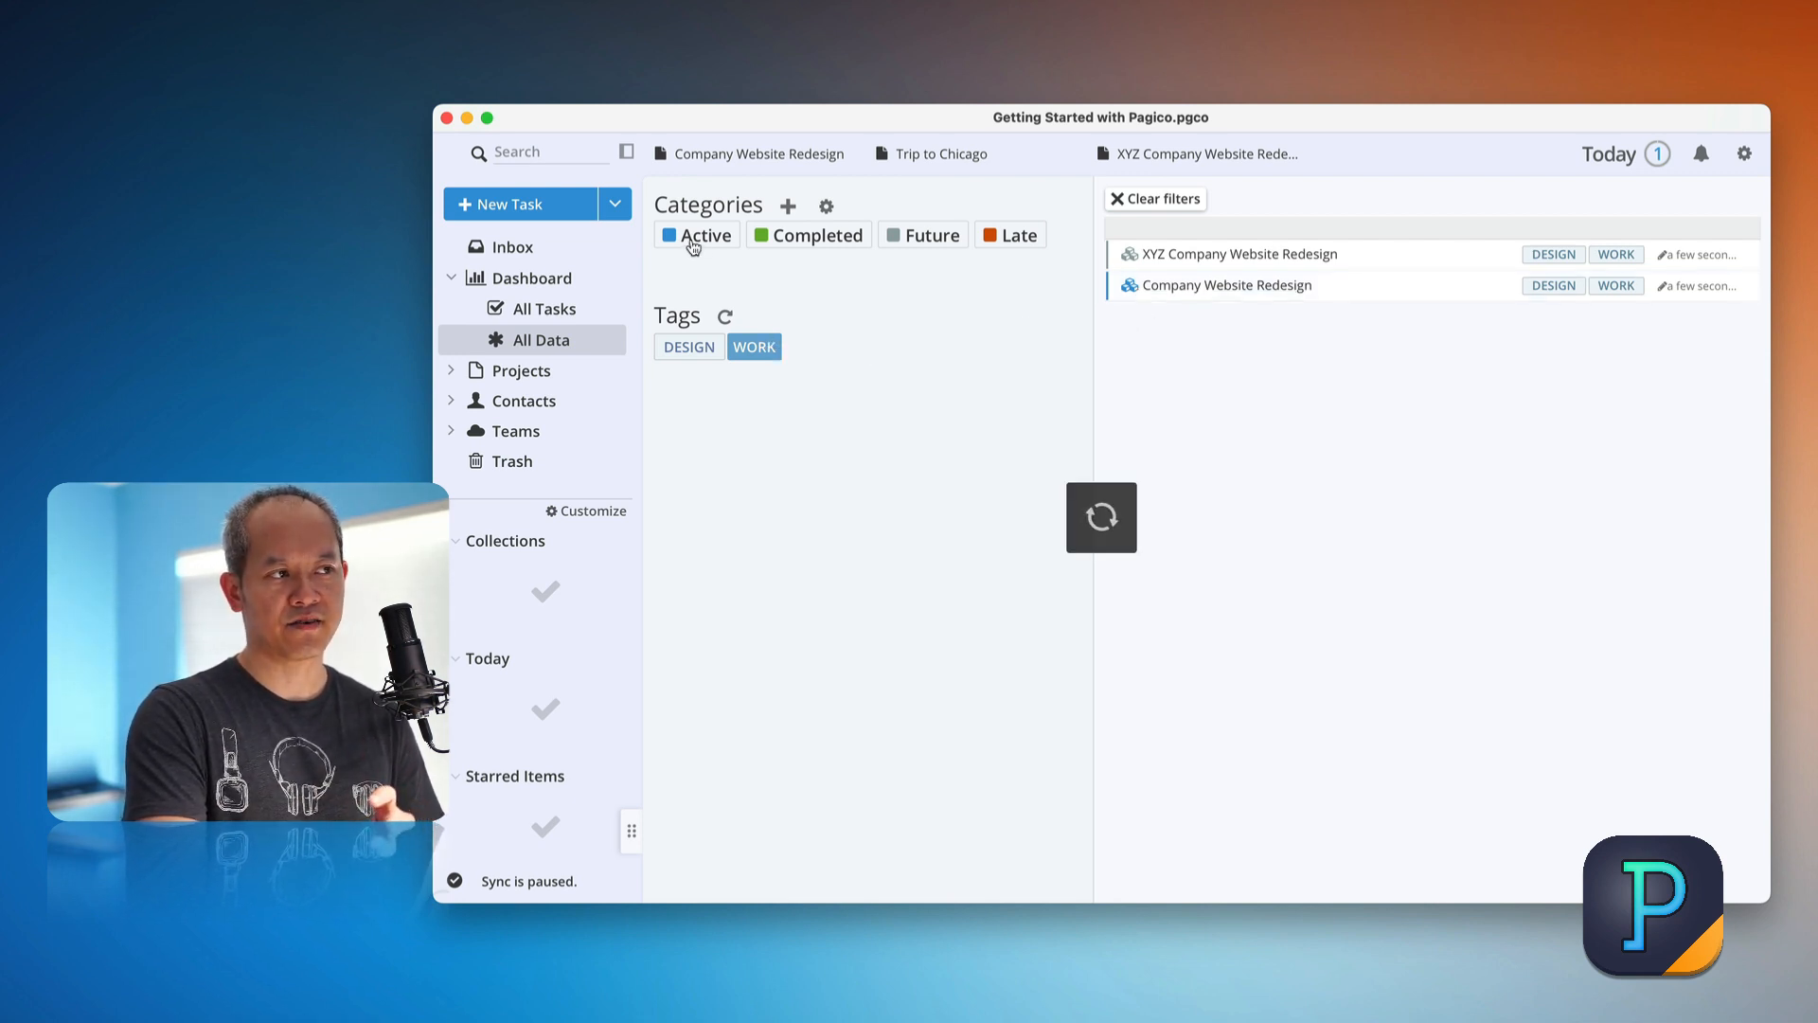
left_click(757, 347)
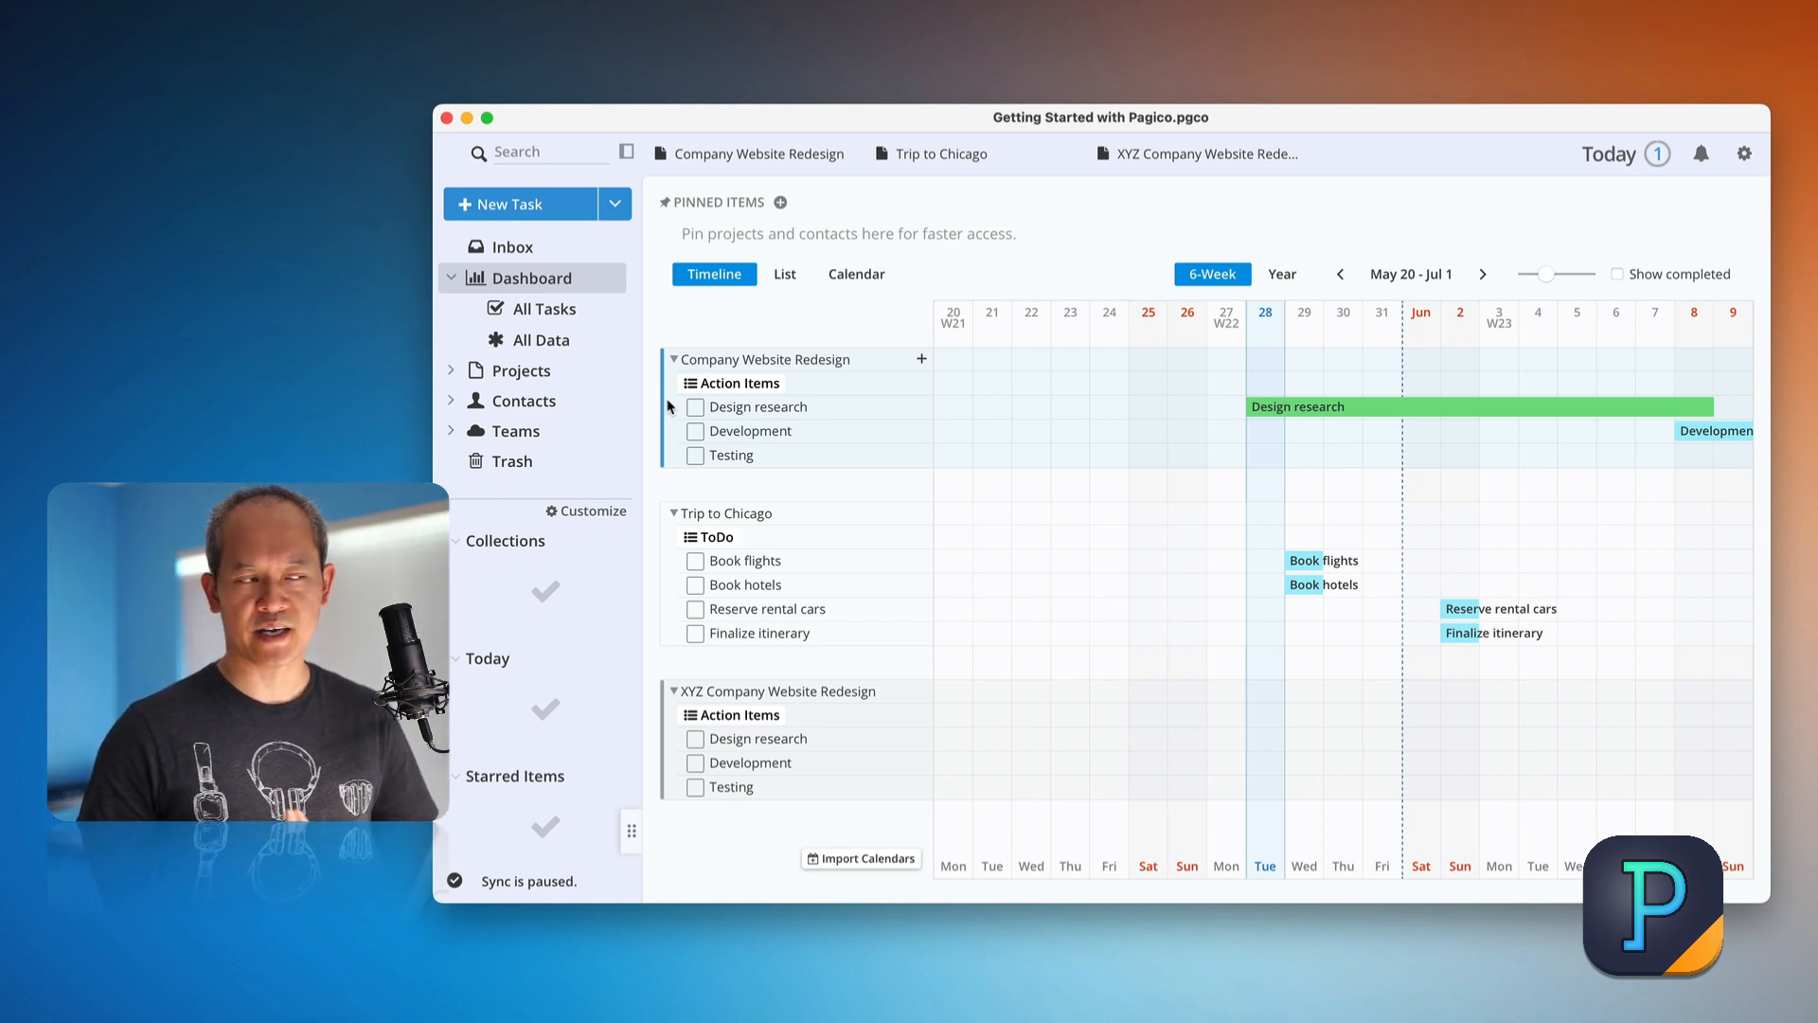
Pin the Company Website Redesign project to the Dashboard.
left_click(770, 161)
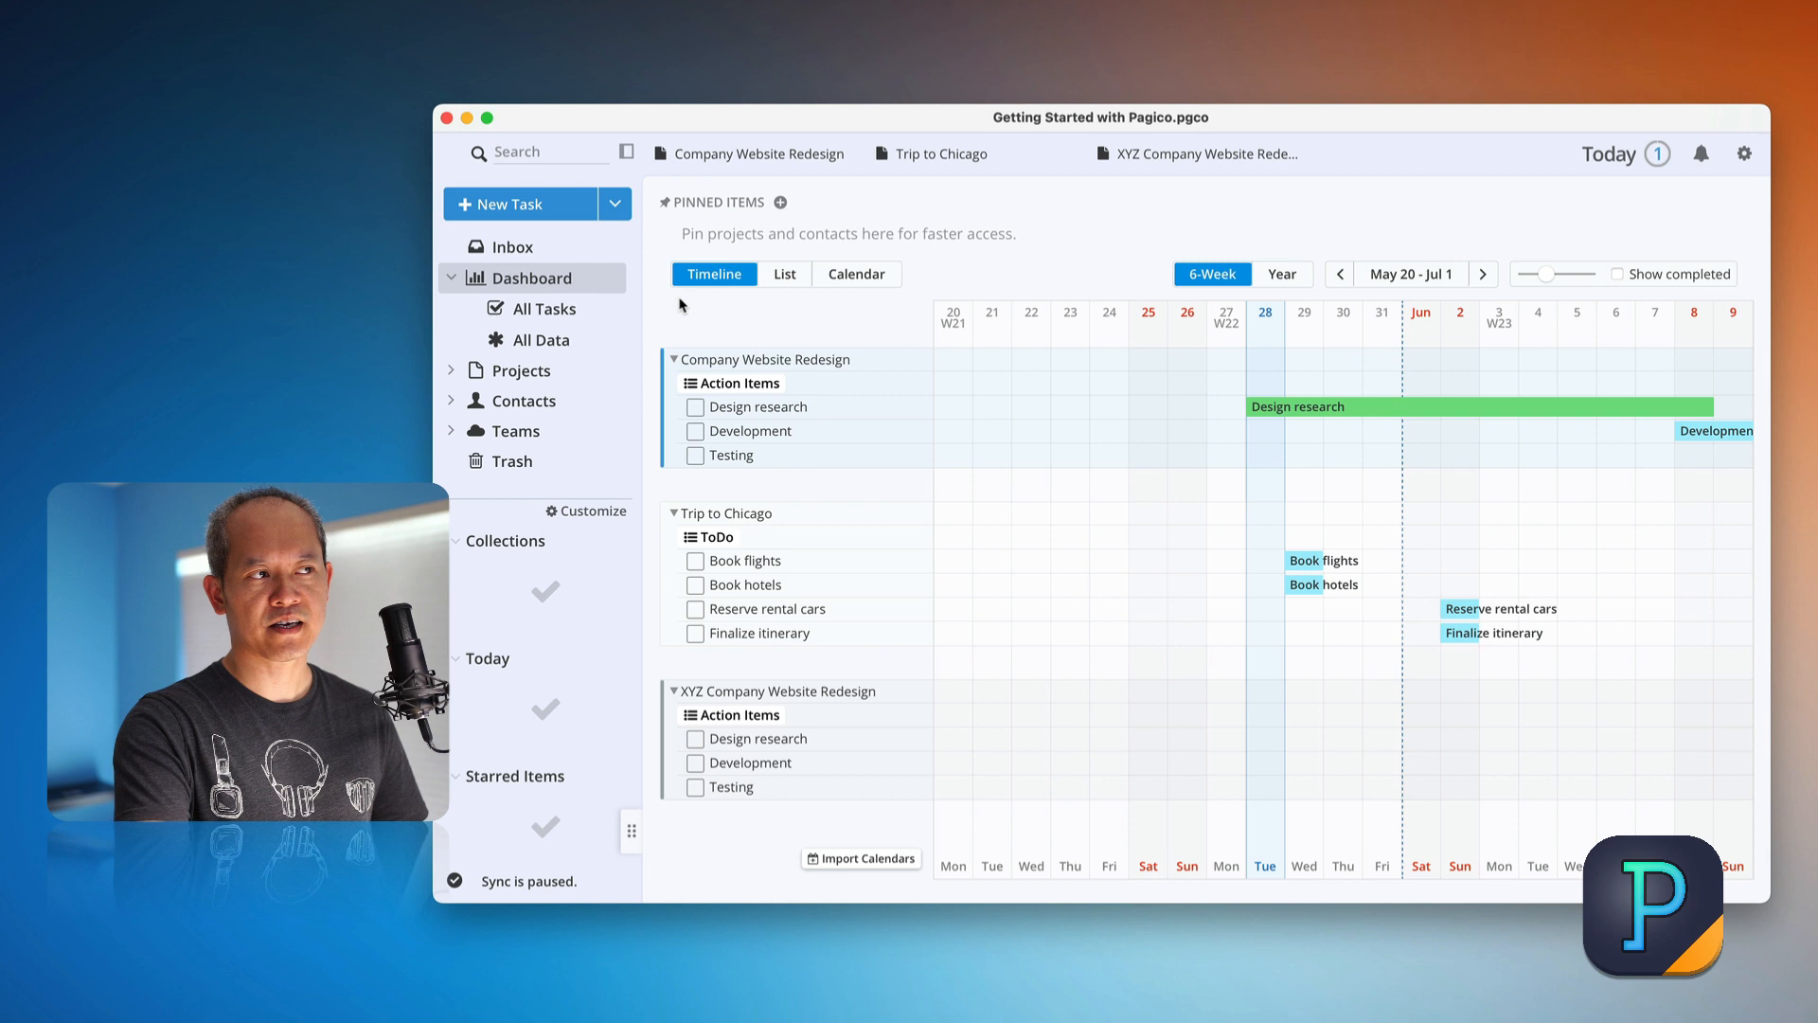
right_click(781, 166)
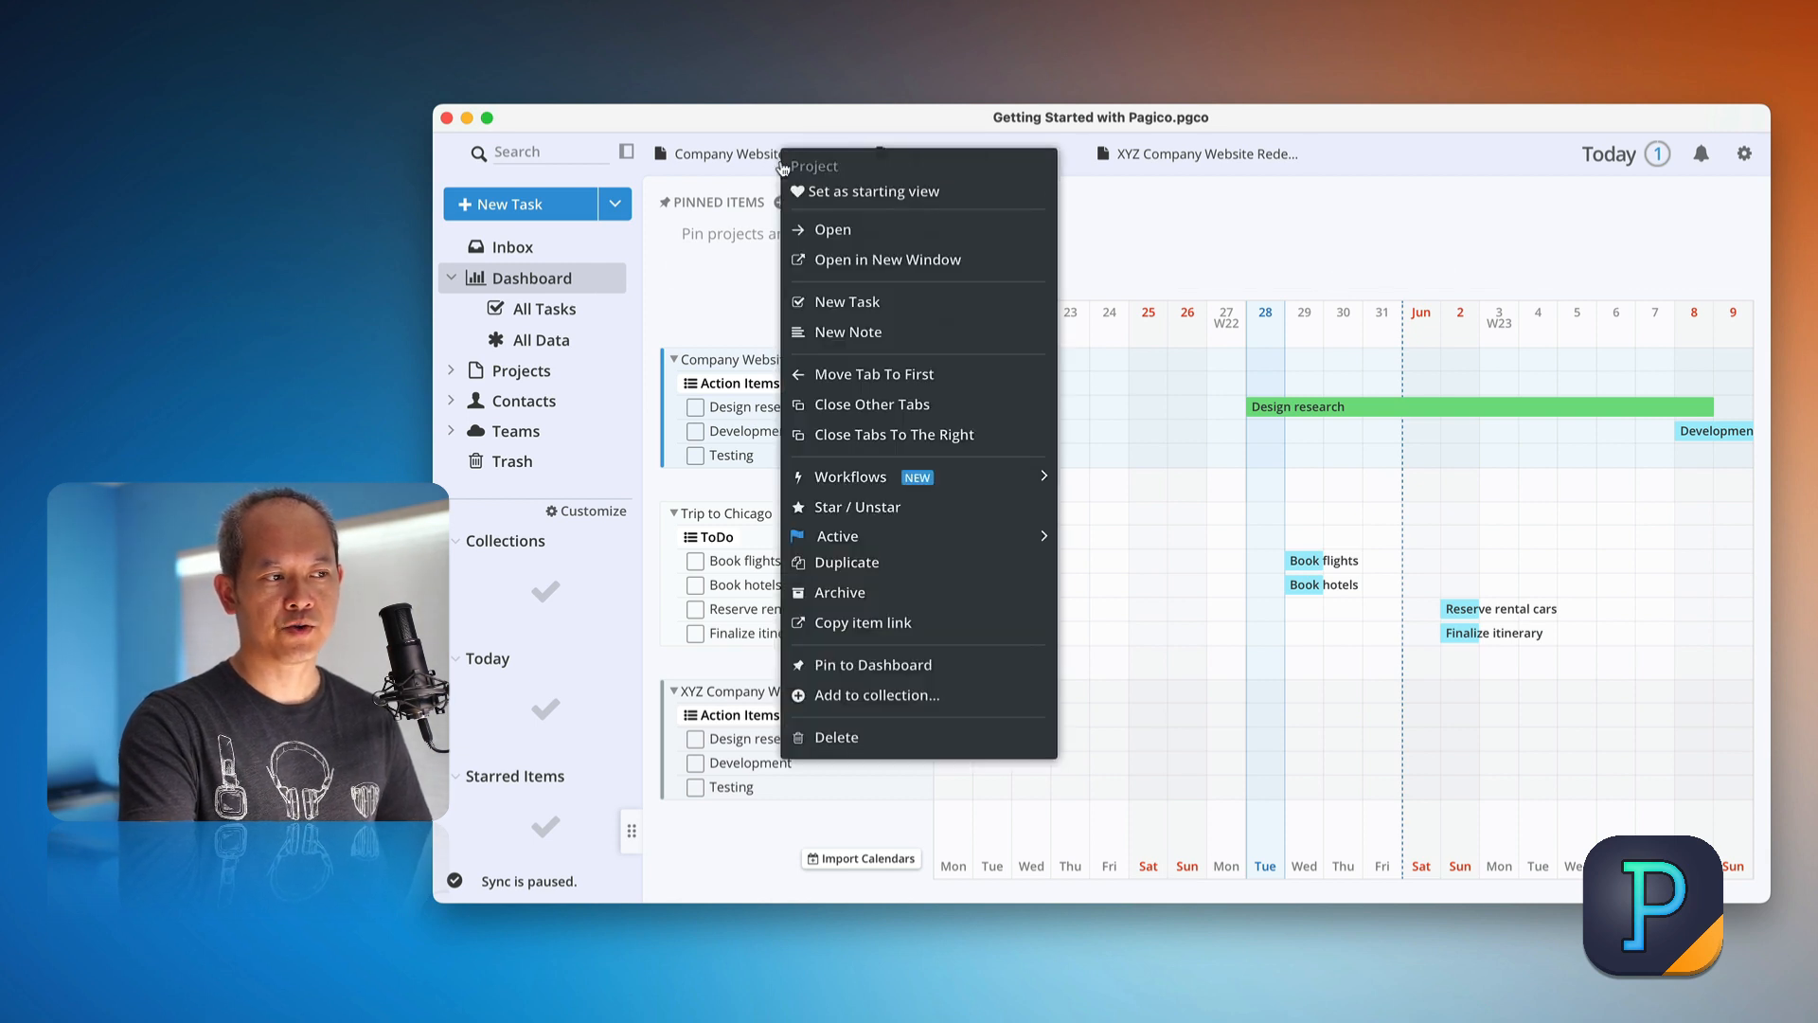
left_click(955, 666)
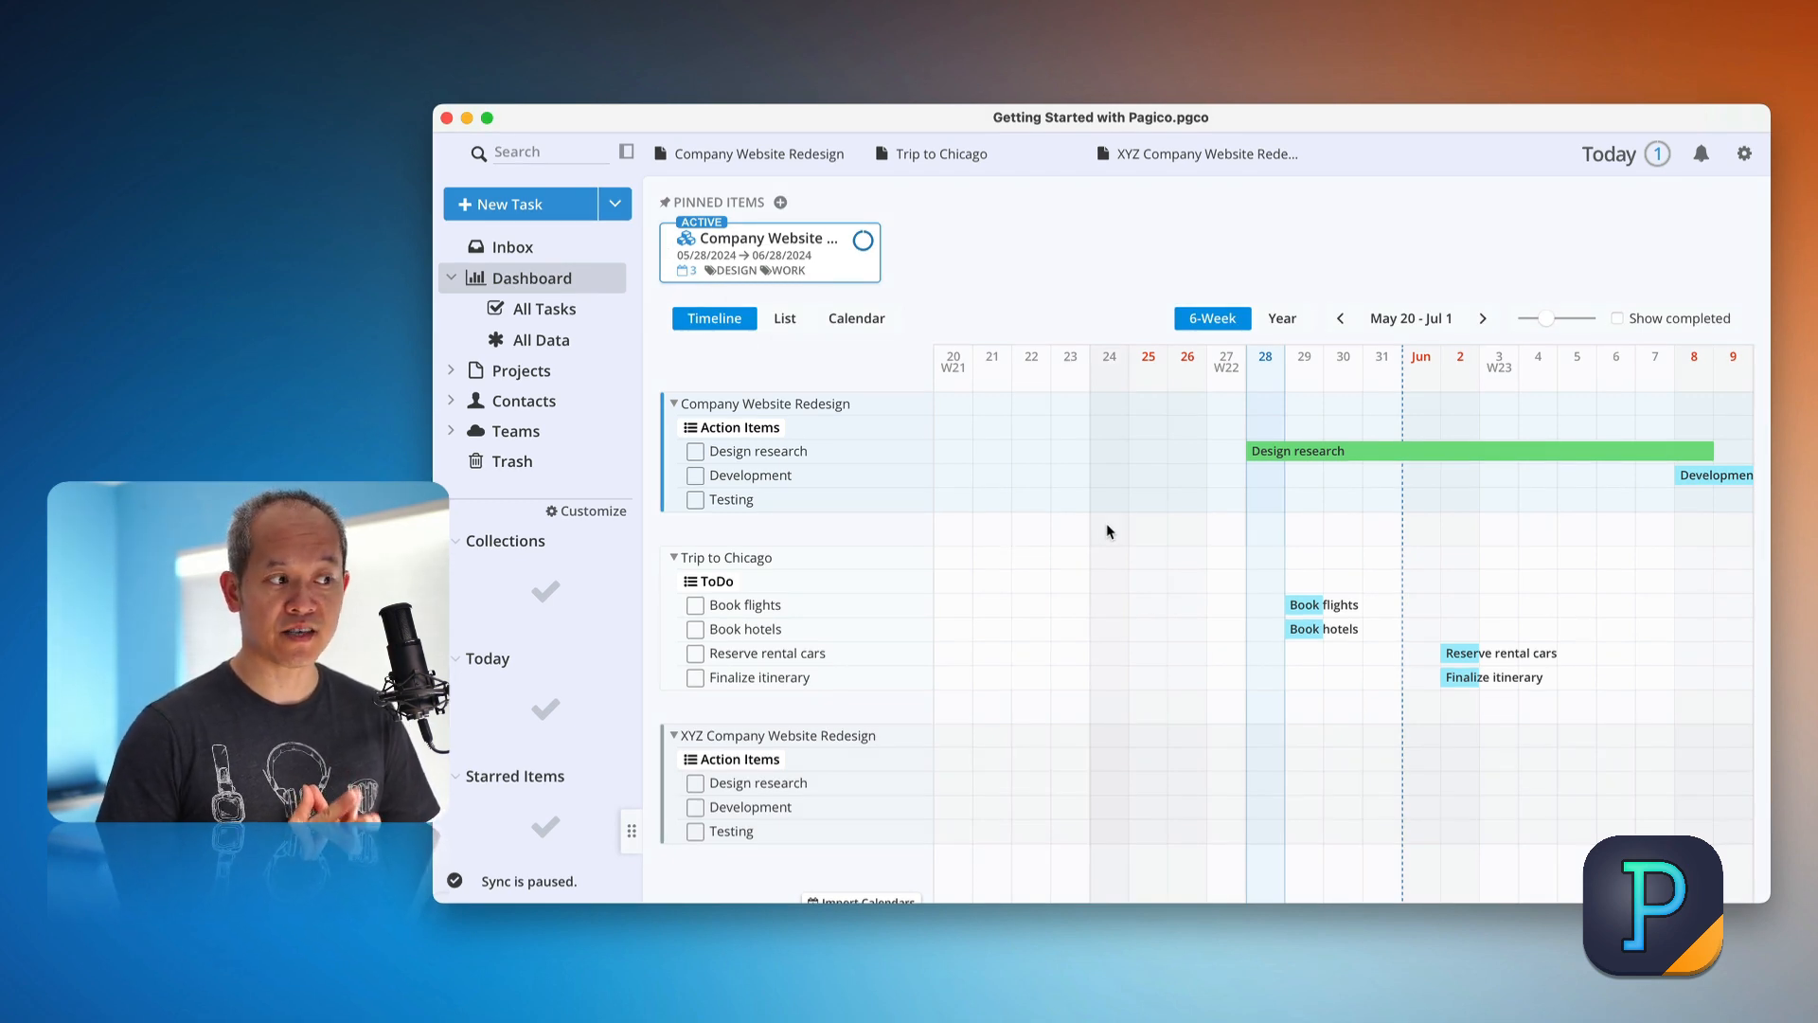
Star the Company Website Redesign project and open it from the starred items.
right_click(801, 159)
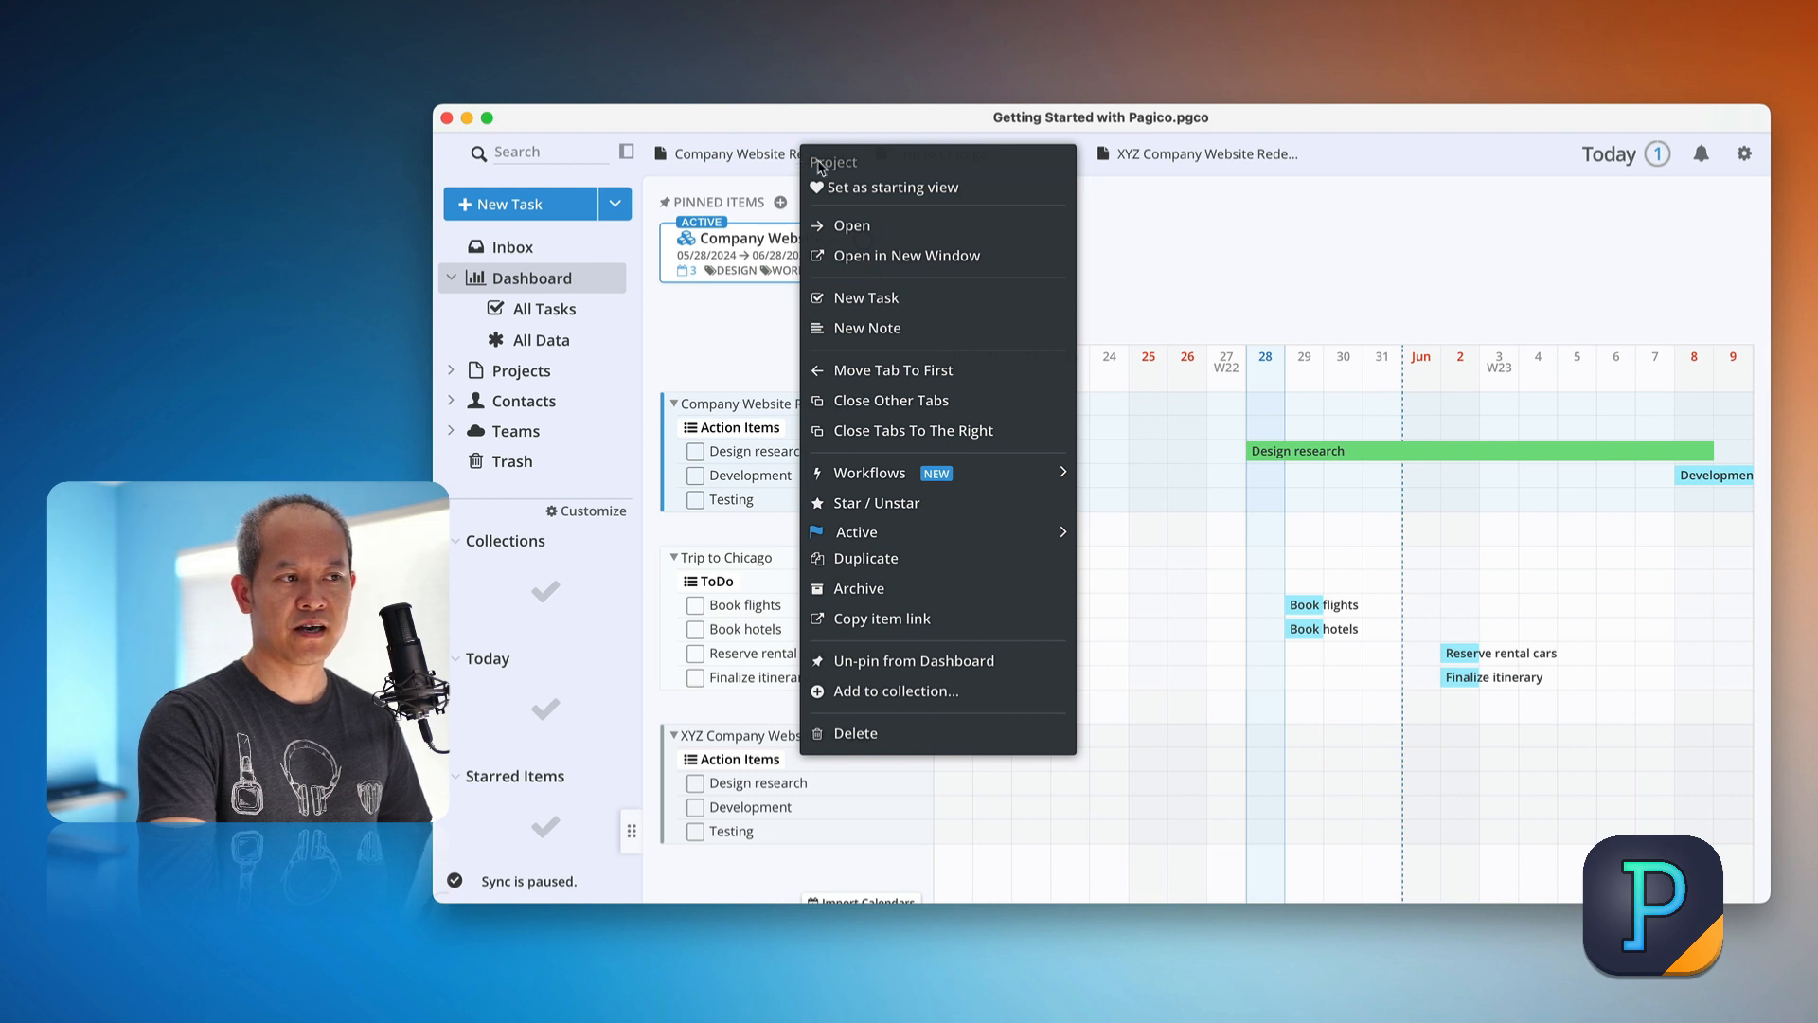
left_click(886, 503)
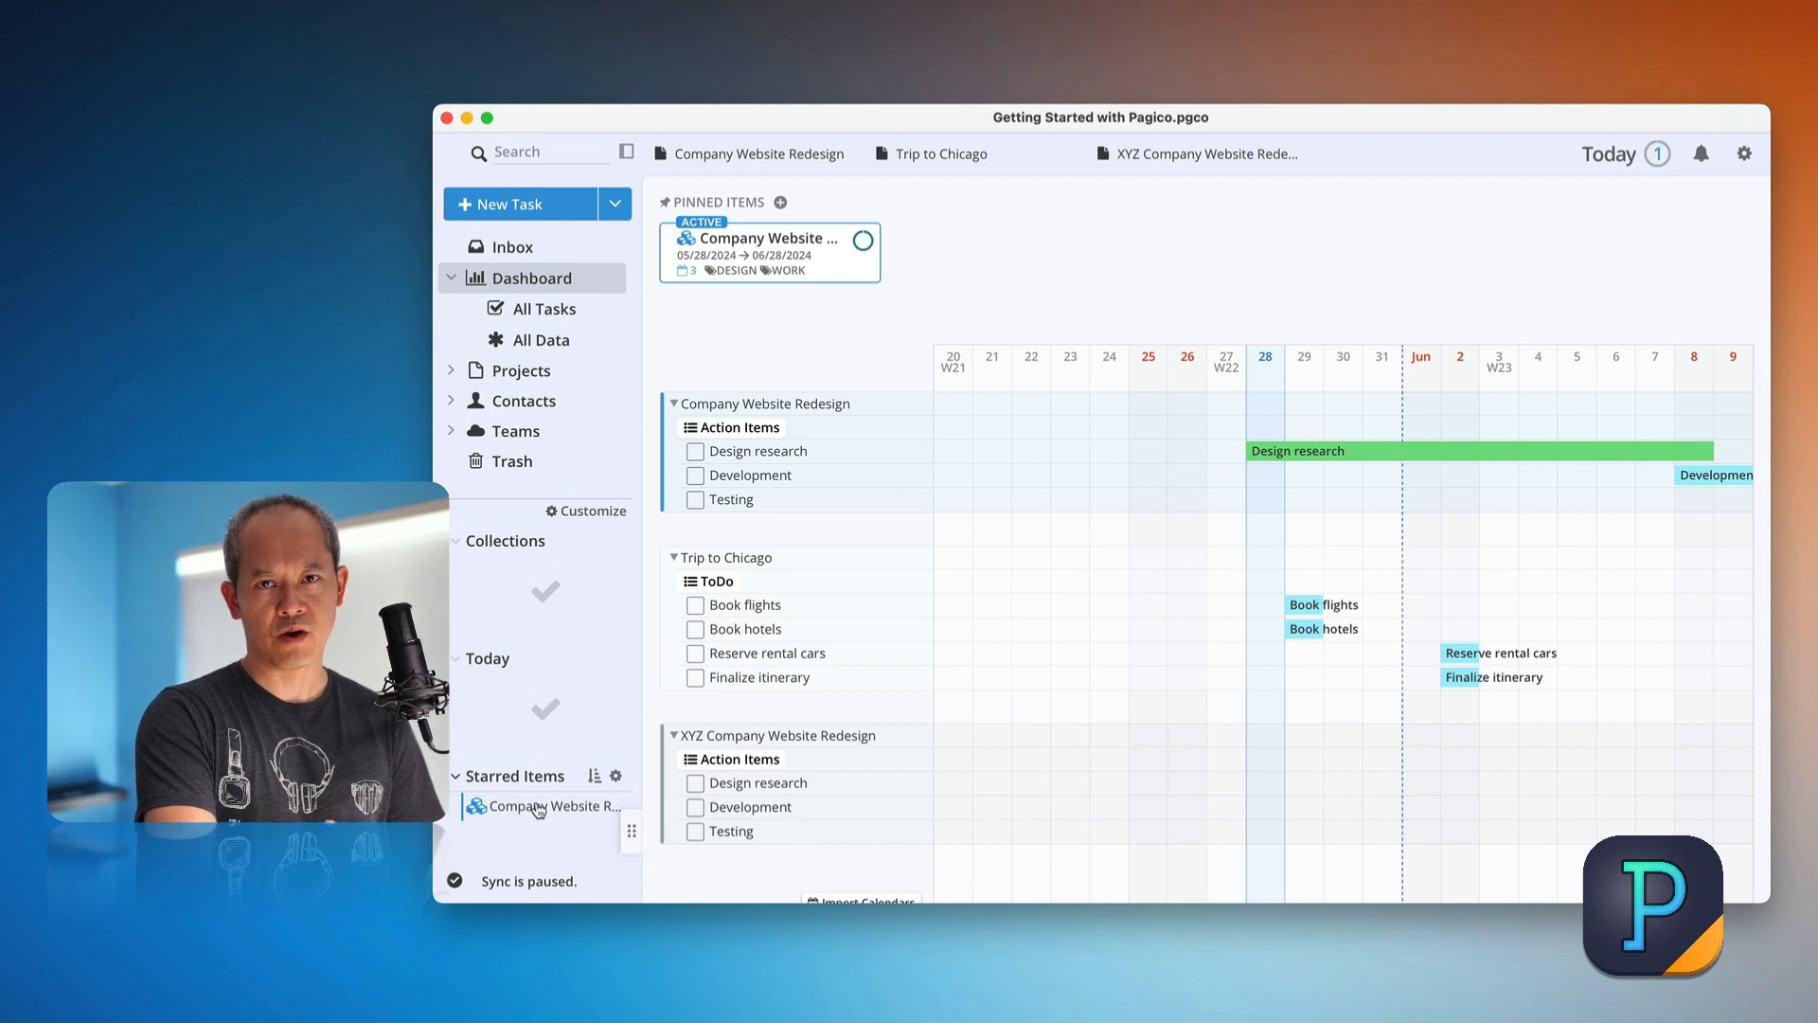
left_click(538, 807)
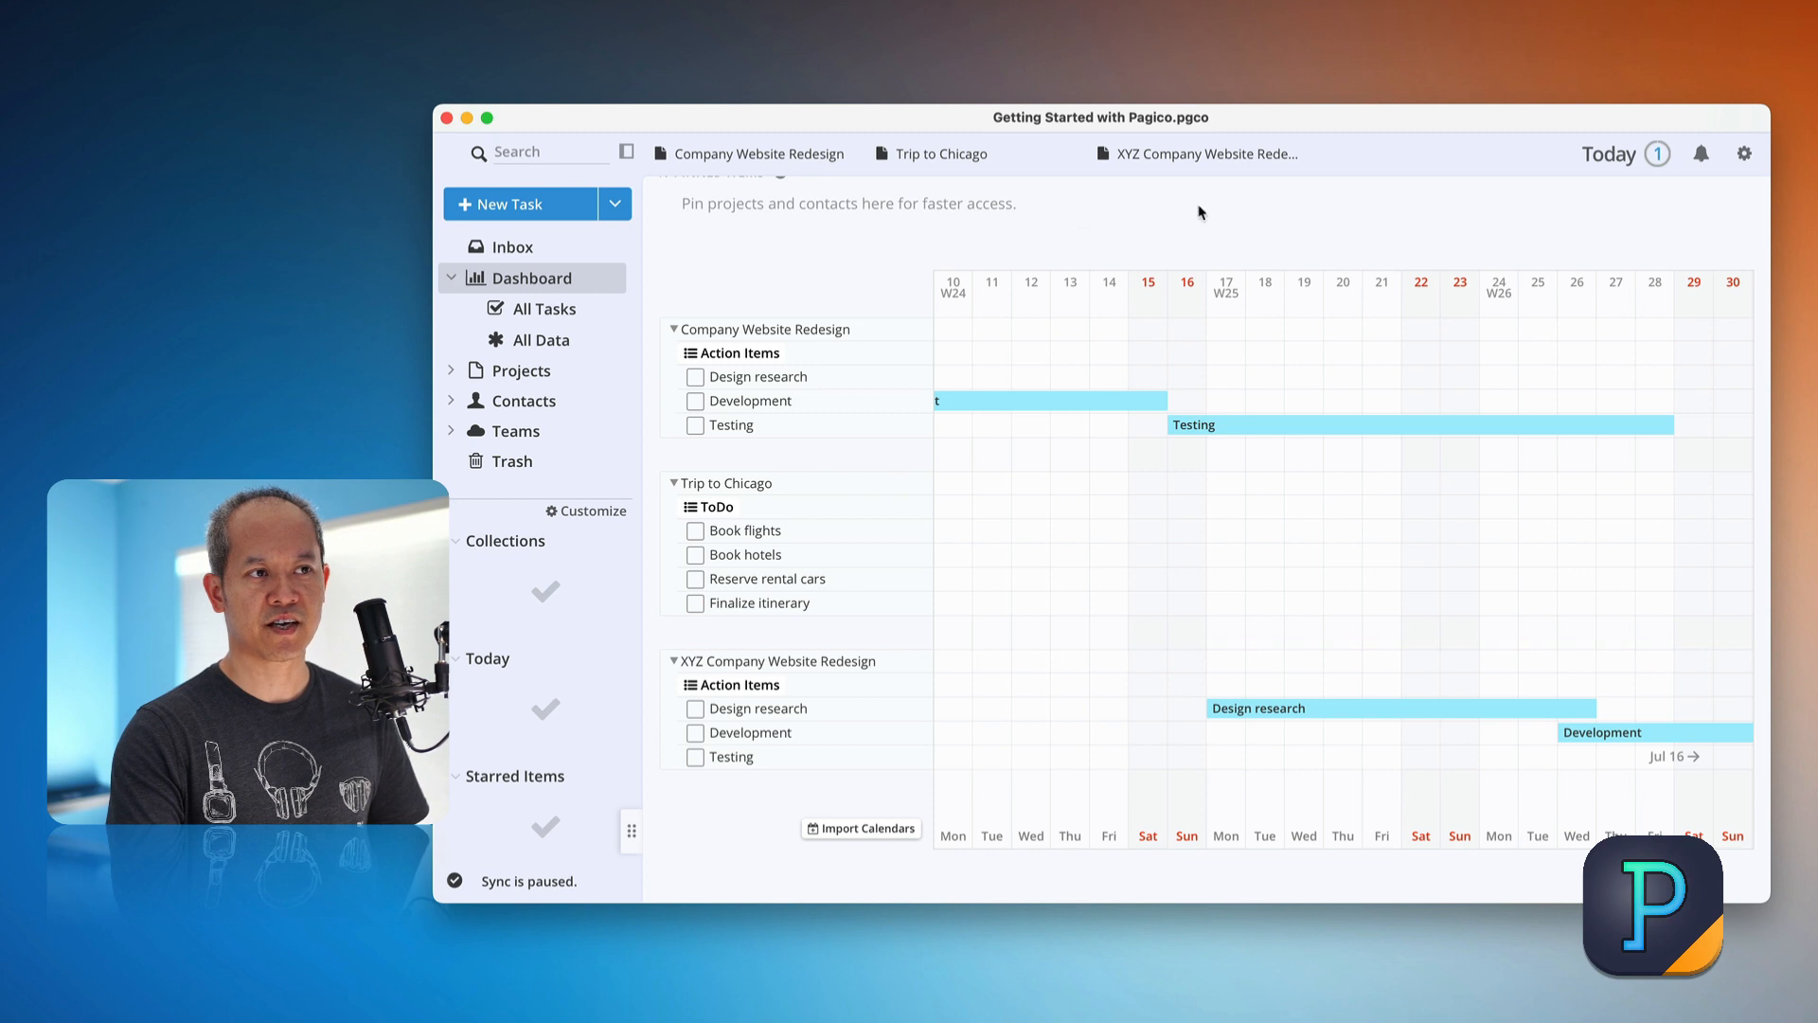
Open the application settings.
left_click(1743, 163)
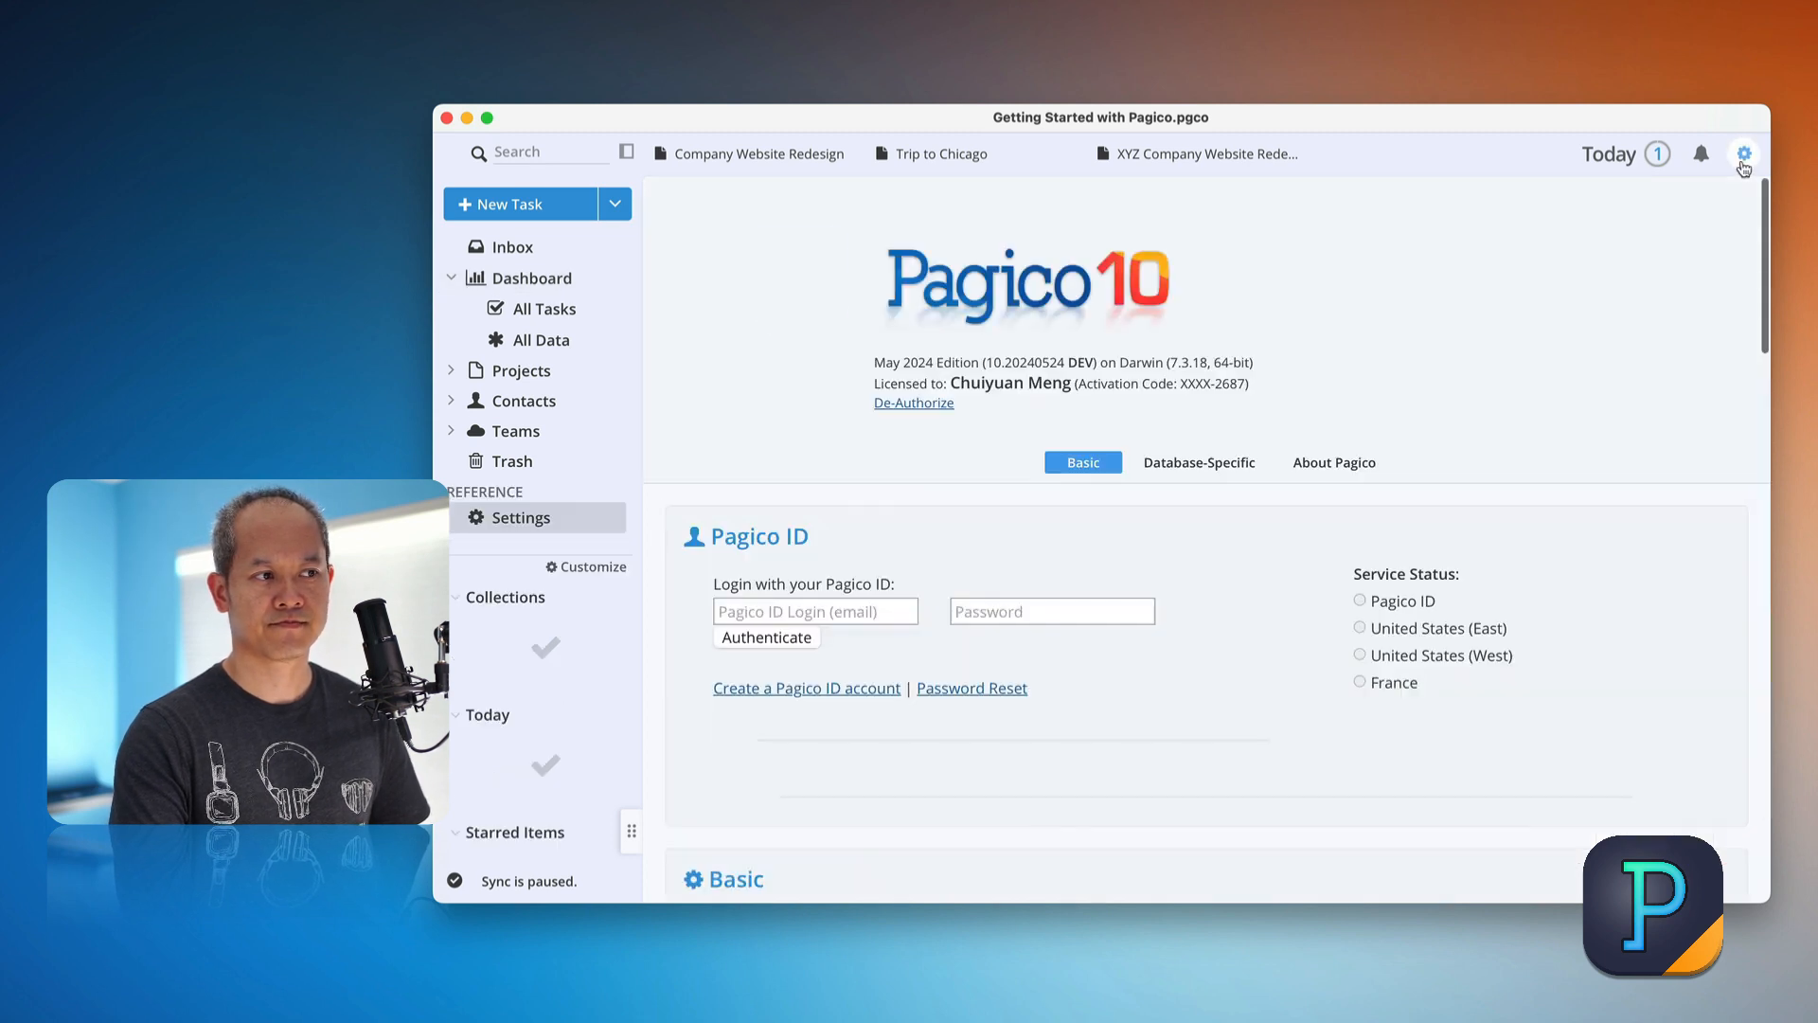